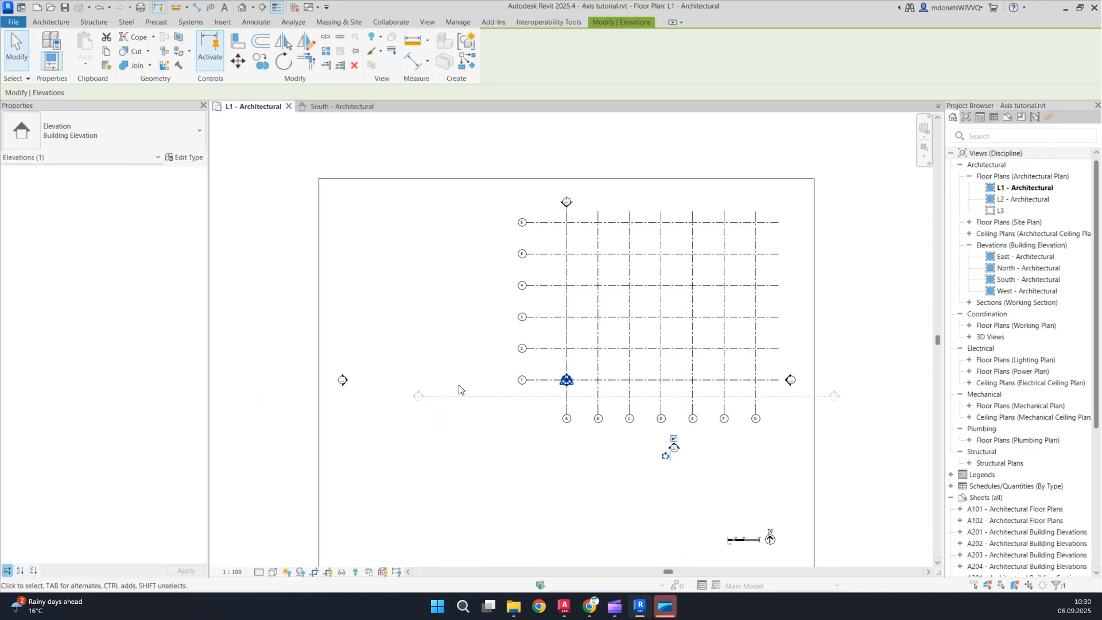
Step: Move the west elevation marker beside the grid between axes 3 and 4, and the north elevation marker above axis D
drag(348, 350, 558, 237)
middle_drag(720, 266, 461, 408)
scroll(505, 176, up, 3)
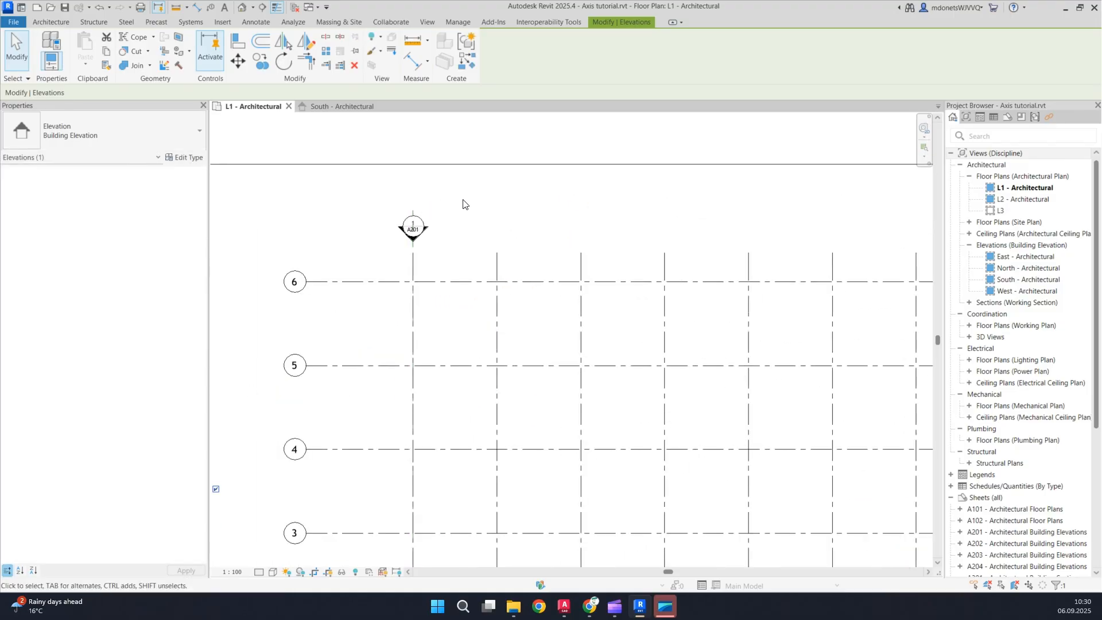
click(423, 214)
scroll(421, 214, down, 2)
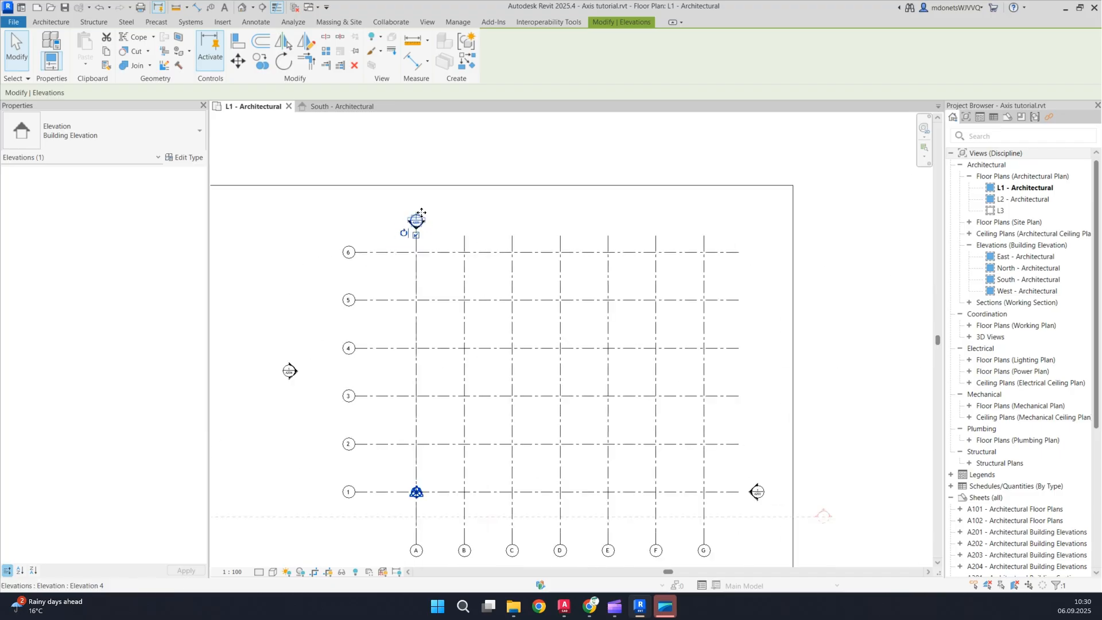
drag(422, 214, 564, 203)
Step: Move the east elevation marker up to about the middle of the numbered axes
middle_drag(754, 455, 575, 322)
scroll(594, 352, up, 6)
click(574, 367)
scroll(591, 384, down, 5)
drag(583, 366, 589, 225)
Step: Extend the east end of the South elevation's view line and place the line just outside axis 1
scroll(589, 225, down, 4)
middle_drag(590, 225, 671, 281)
scroll(586, 431, up, 5)
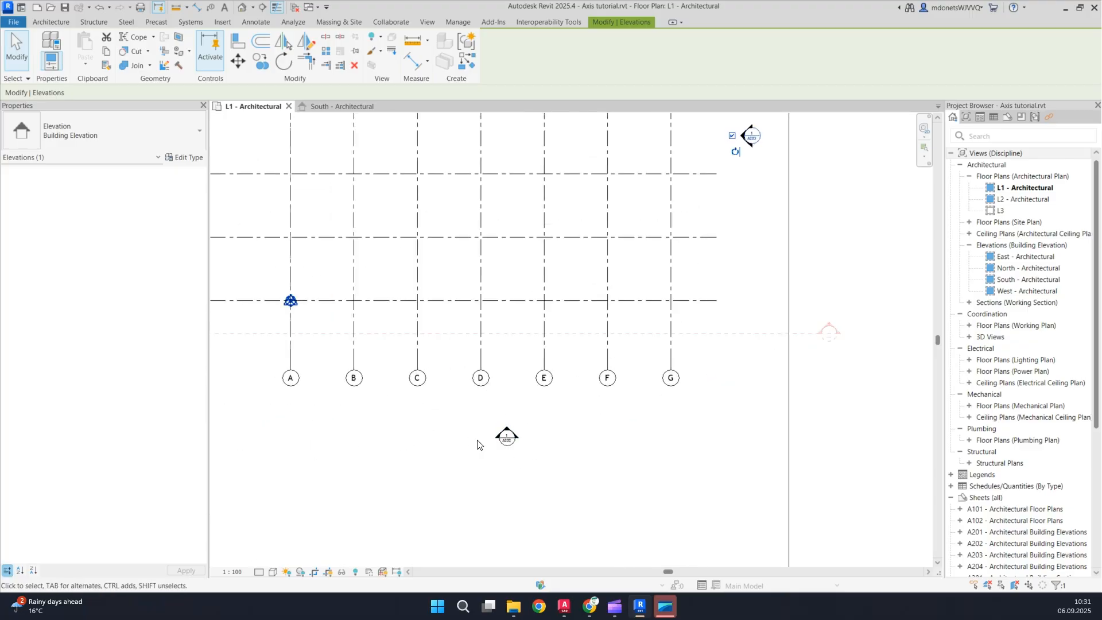
scroll(505, 464, up, 2)
scroll(504, 468, up, 1)
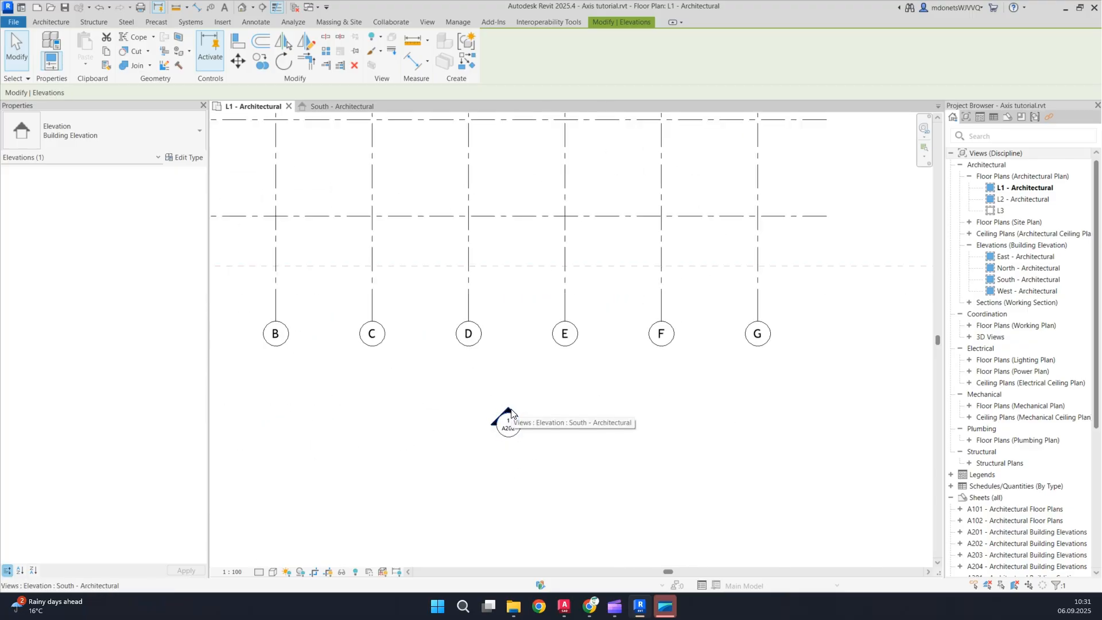
click(510, 413)
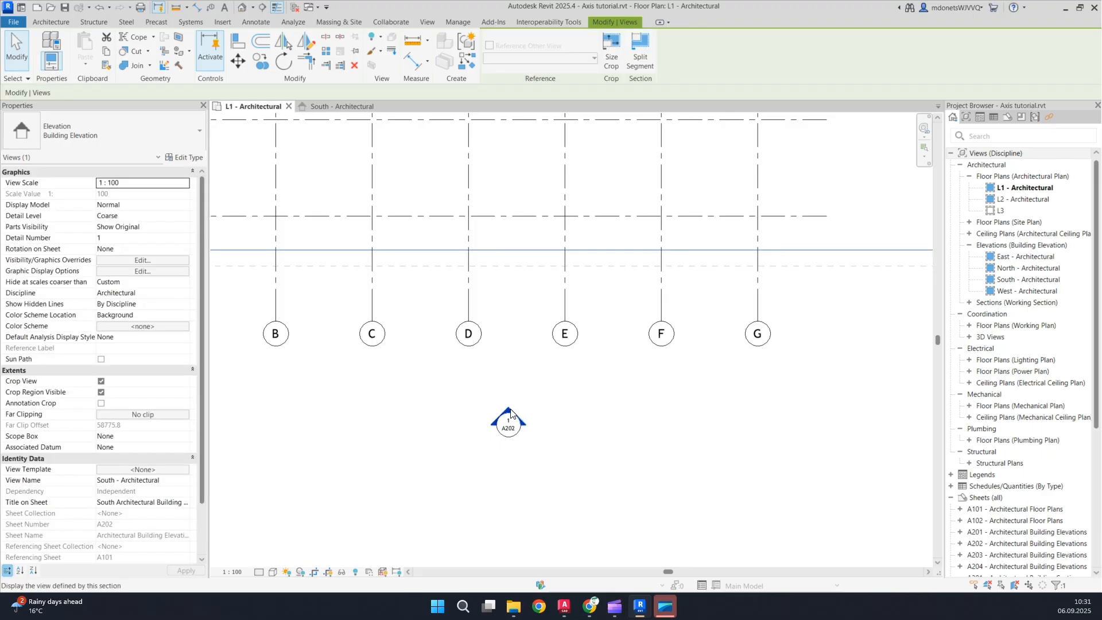
scroll(546, 402, down, 4)
scroll(576, 393, up, 2)
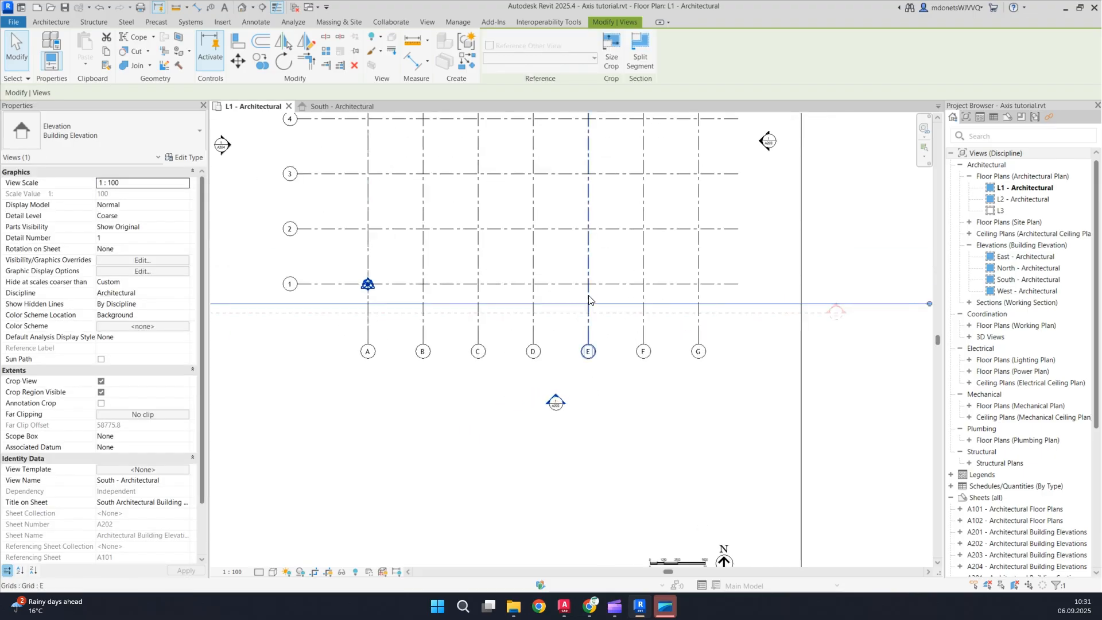
scroll(614, 297, down, 2)
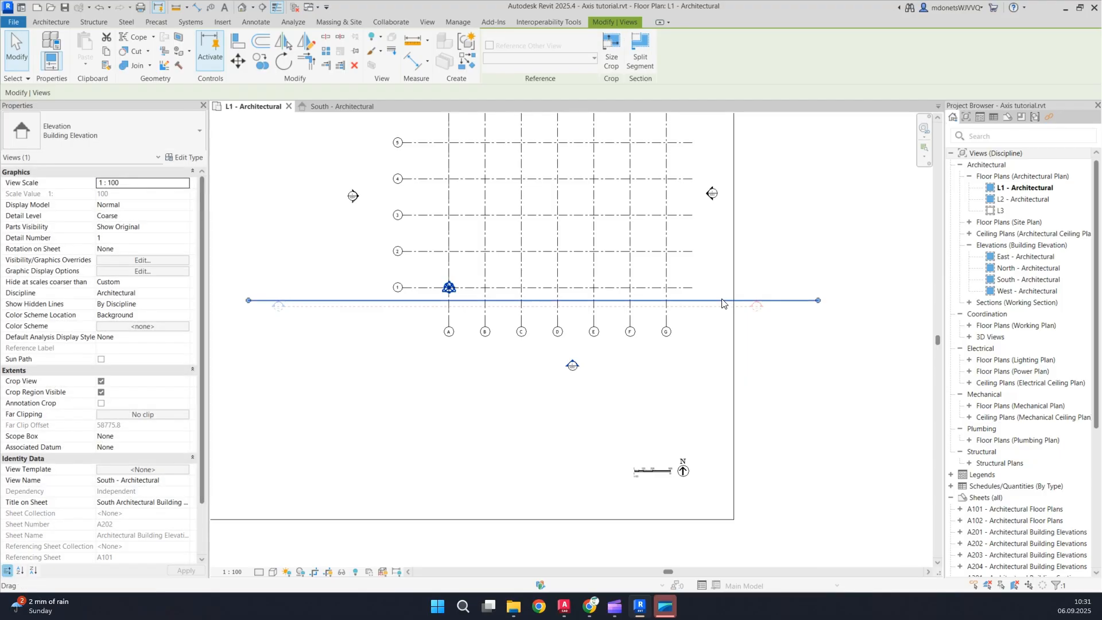
drag(821, 301, 878, 309)
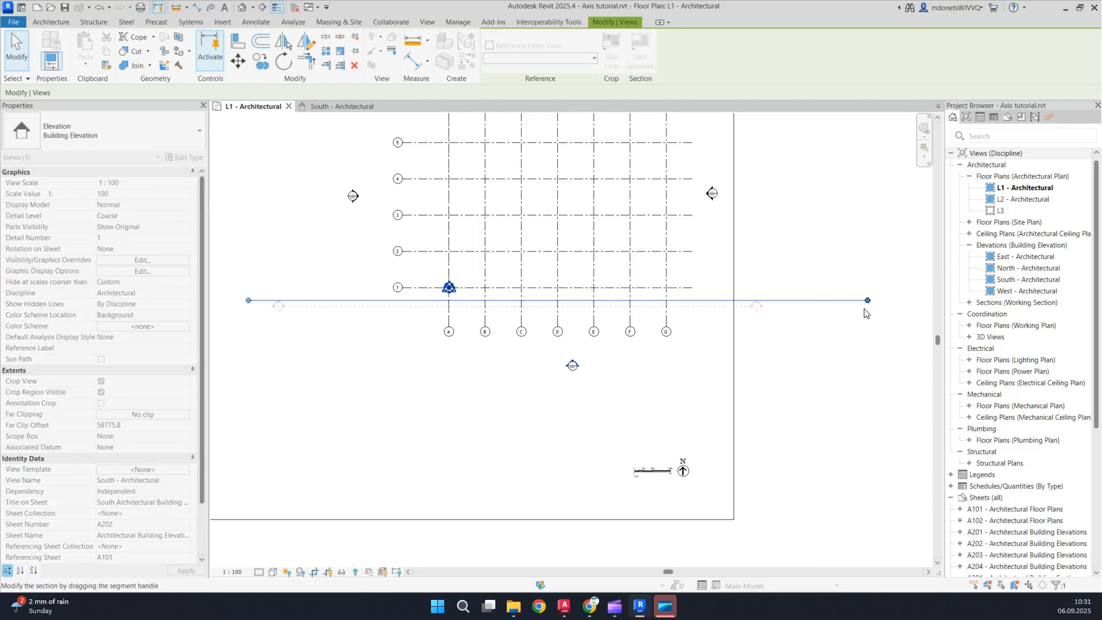
drag(725, 302, 724, 342)
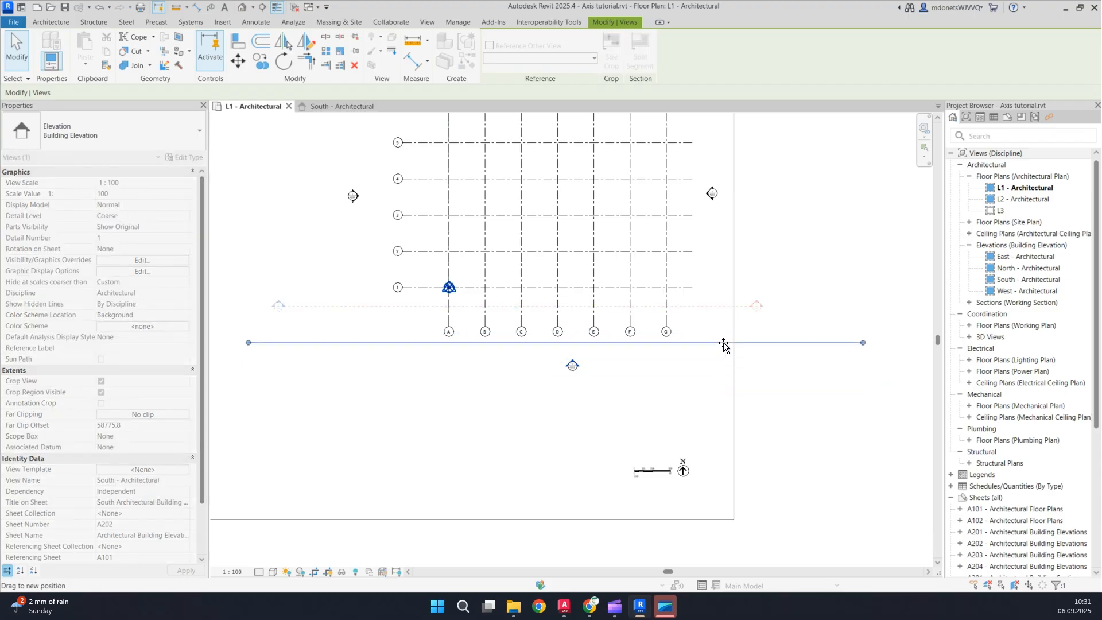
drag(610, 343, 607, 306)
Step: Move the West elevation's view line to just outside axis A
middle_drag(562, 306, 583, 377)
click(372, 267)
scroll(325, 258, down, 2)
drag(257, 262, 395, 228)
scroll(437, 228, up, 3)
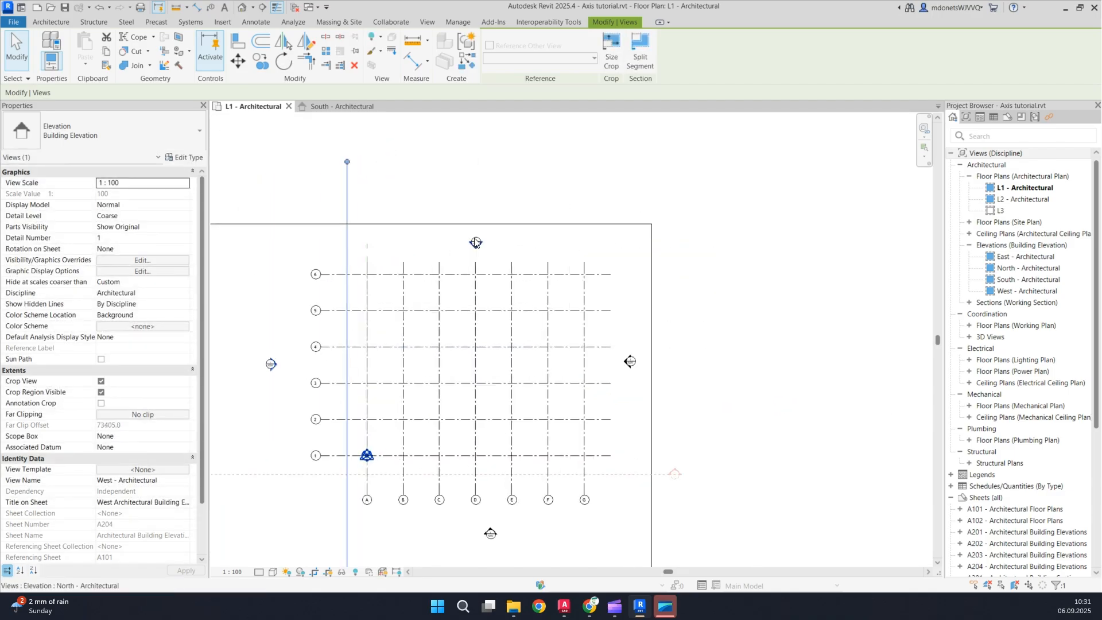
Step: Adjust the North elevation's view line near axis 6 and move the East elevation's view line closer to axis G
click(476, 244)
scroll(550, 258, down, 2)
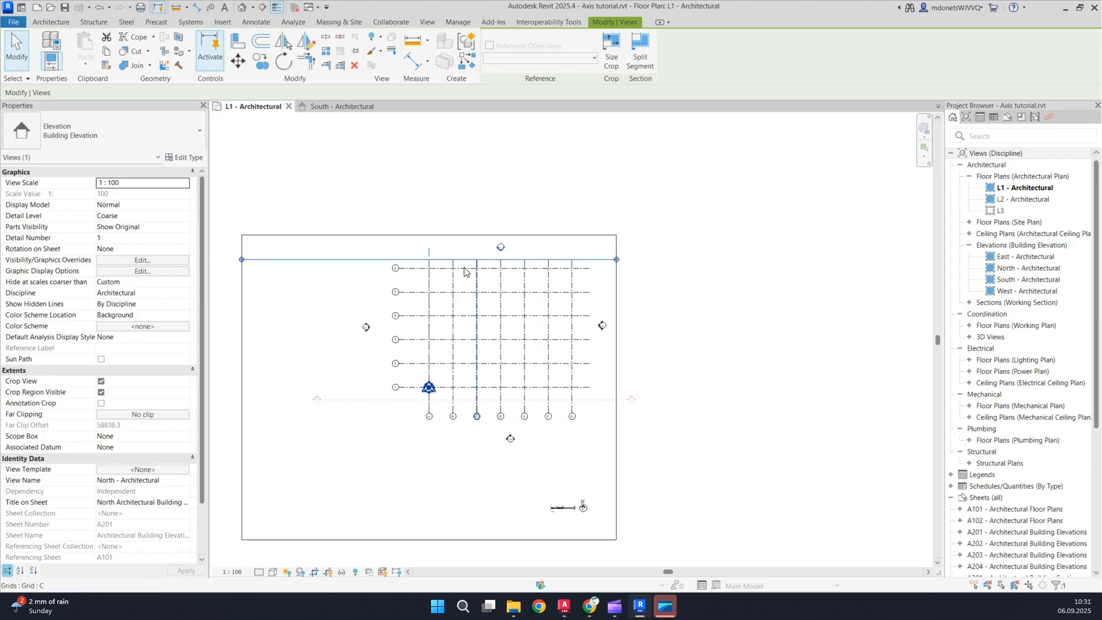
drag(550, 260, 553, 263)
scroll(596, 342, up, 1)
click(599, 321)
drag(591, 314, 576, 312)
Step: Resize the L1 plan's crop region on all sides to fit closely around the grid and its four elevation markers
scroll(597, 295, down, 2)
middle_drag(691, 404, 629, 393)
click(568, 350)
scroll(655, 320, down, 2)
drag(606, 349, 691, 349)
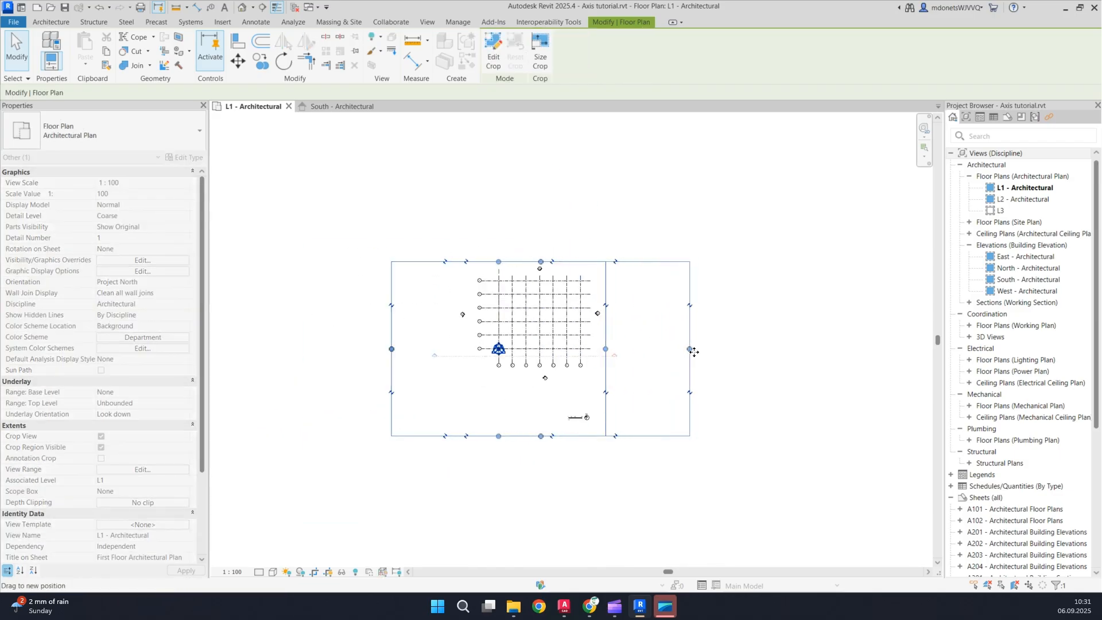
drag(541, 436, 548, 386)
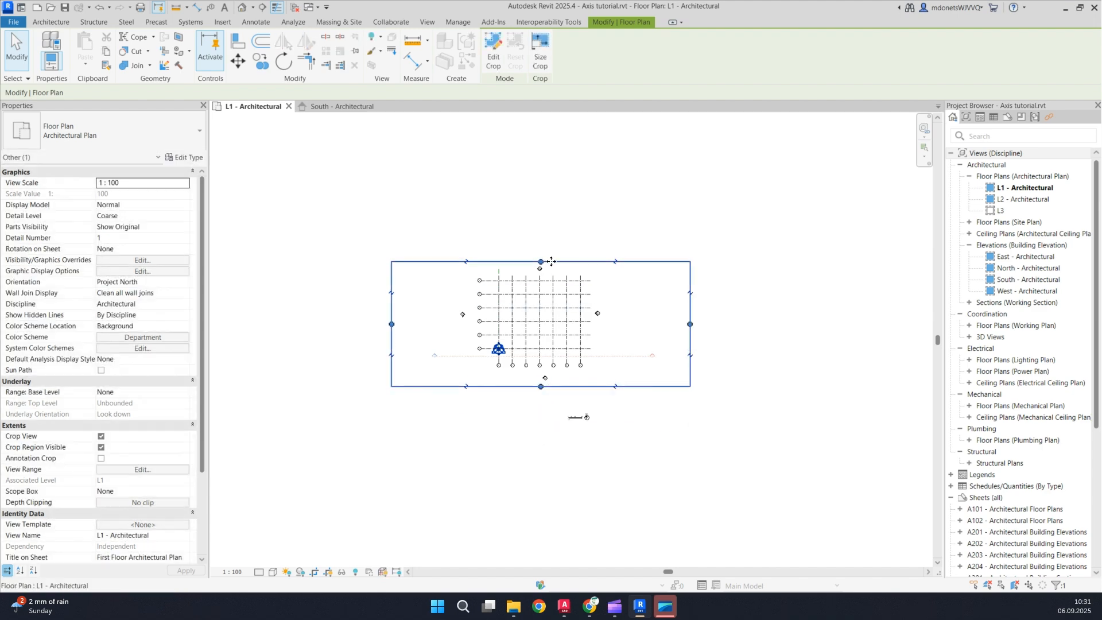
drag(691, 344, 616, 343)
drag(393, 318, 441, 320)
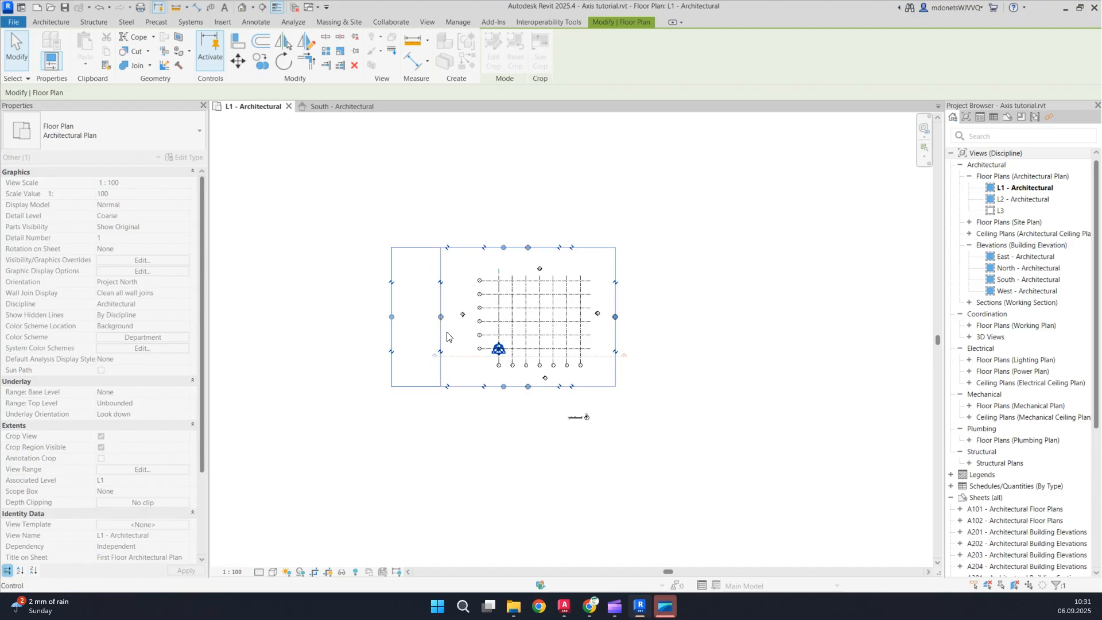
Step: Delete the scale bar and north arrow annotations below the crop region
middle_drag(582, 419, 563, 367)
scroll(544, 363, up, 2)
scroll(592, 389, up, 3)
mouse_move(496, 329)
mouse_down()
mouse_move(660, 431)
mouse_move(583, 398)
mouse_up()
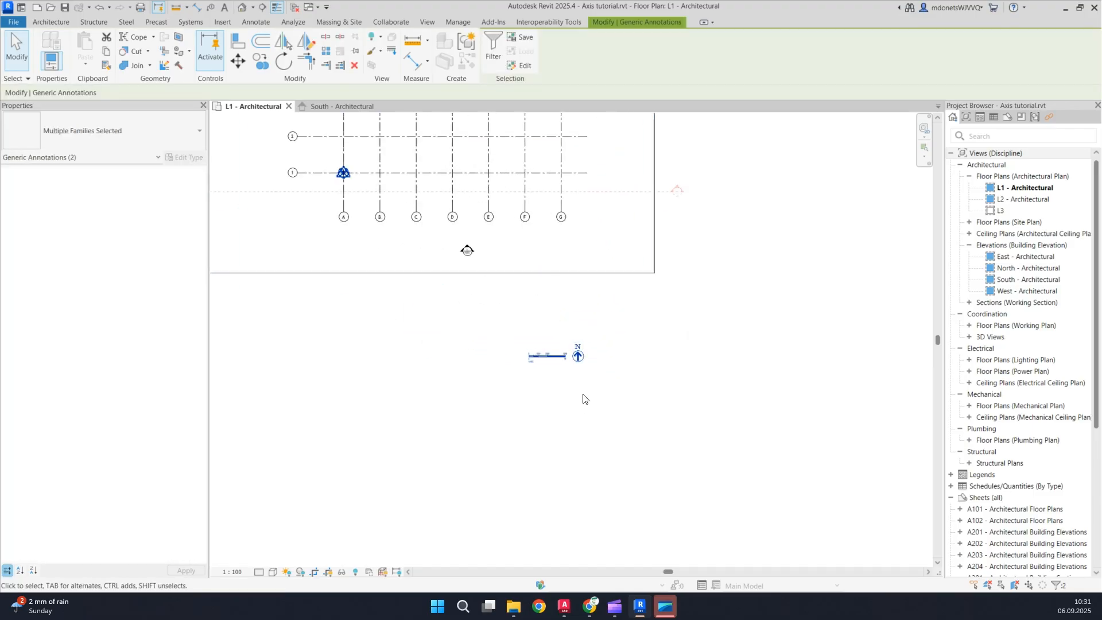
key(Delete)
Step: Fit the Section 1 line to the grid's width near axis 1 by adjusting its extents, view depth and position
scroll(632, 347, down, 1)
middle_drag(651, 364, 686, 428)
scroll(640, 321, up, 1)
scroll(643, 325, down, 1)
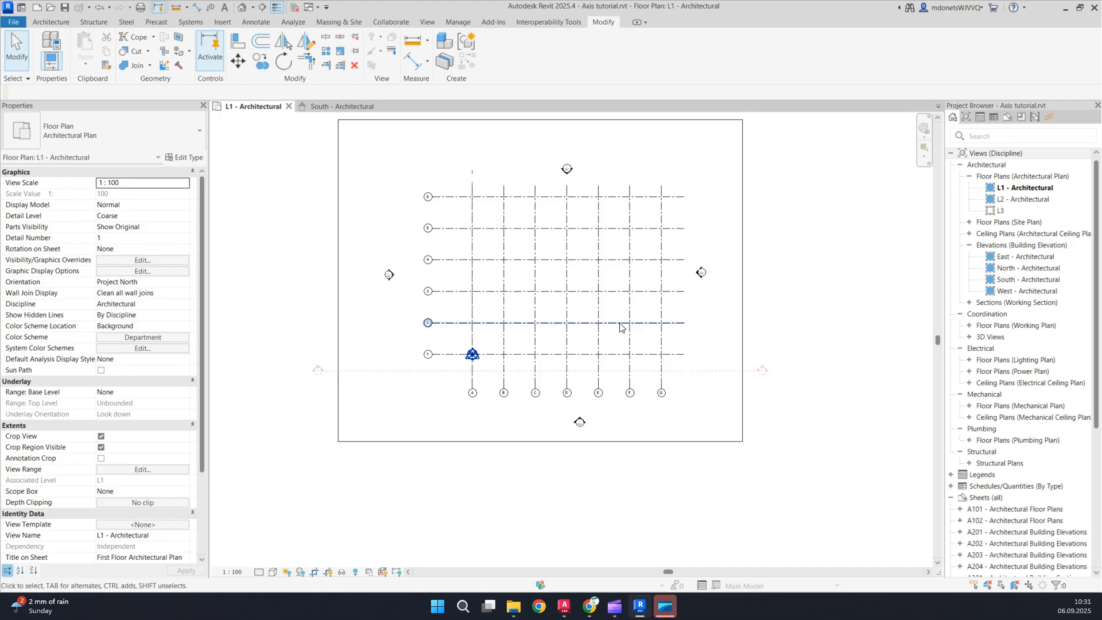
click(702, 373)
drag(321, 370, 457, 371)
drag(824, 321, 706, 323)
drag(581, 271, 592, 339)
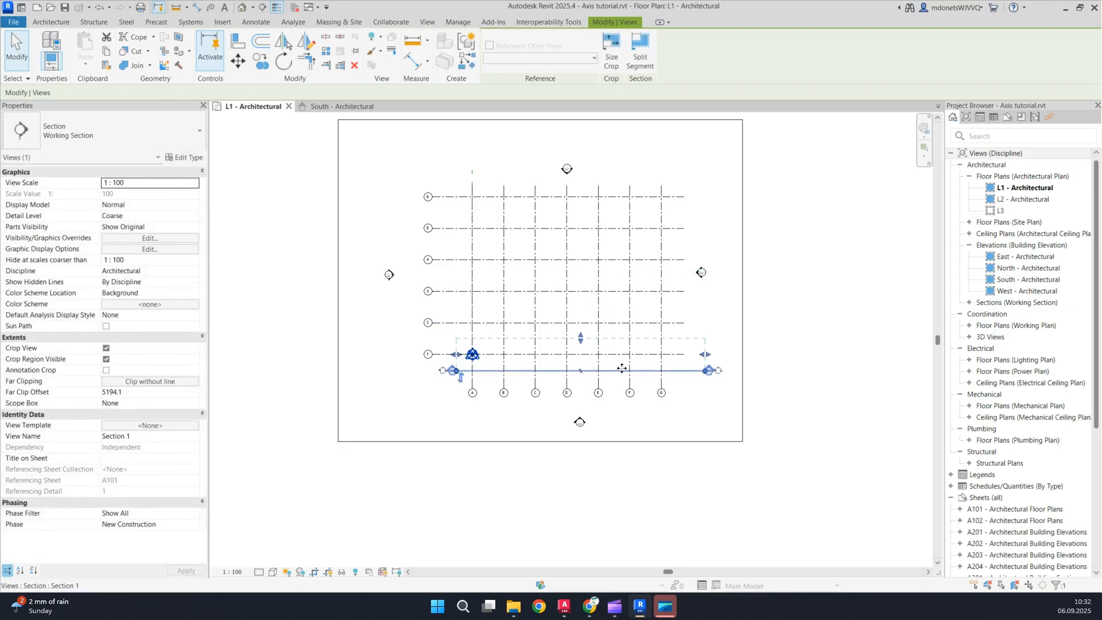
drag(600, 379, 604, 376)
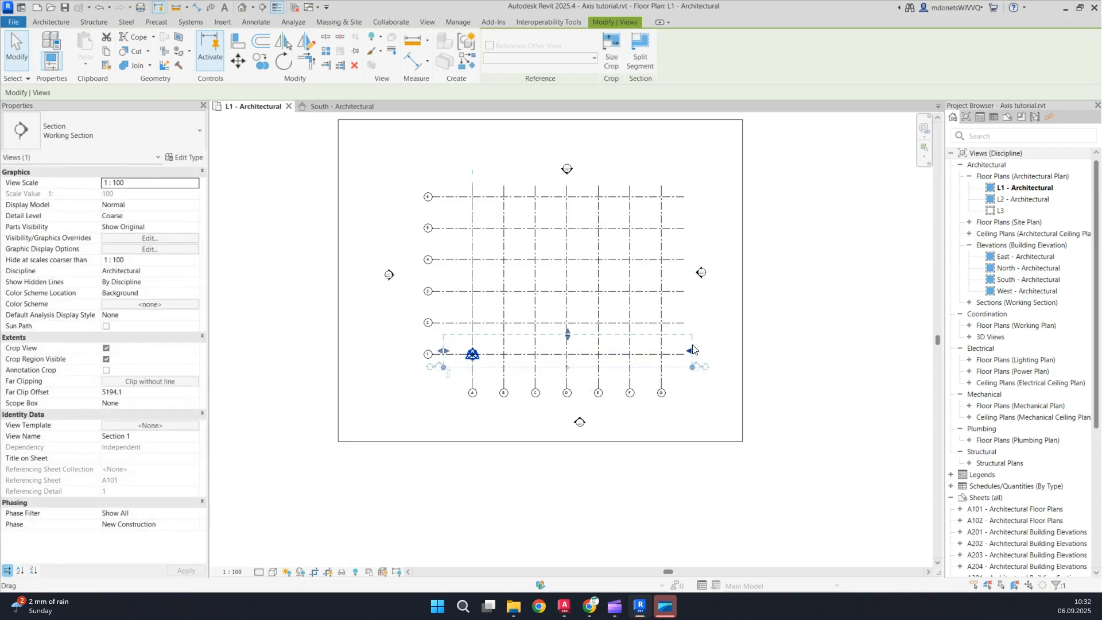
middle_drag(702, 340, 684, 373)
click(684, 374)
Step: Hide the crop region and turn off view cropping in the L1 architectural plan
scroll(602, 430, up, 1)
middle_drag(601, 431, 521, 416)
scroll(522, 418, down, 1)
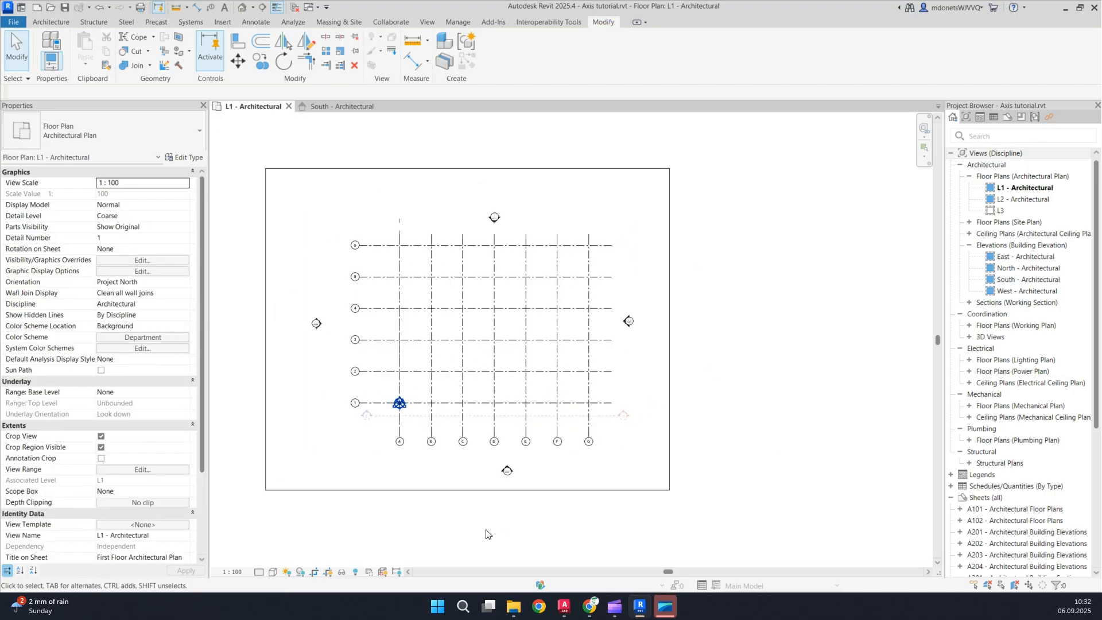
click(329, 572)
click(315, 572)
middle_drag(495, 503, 568, 504)
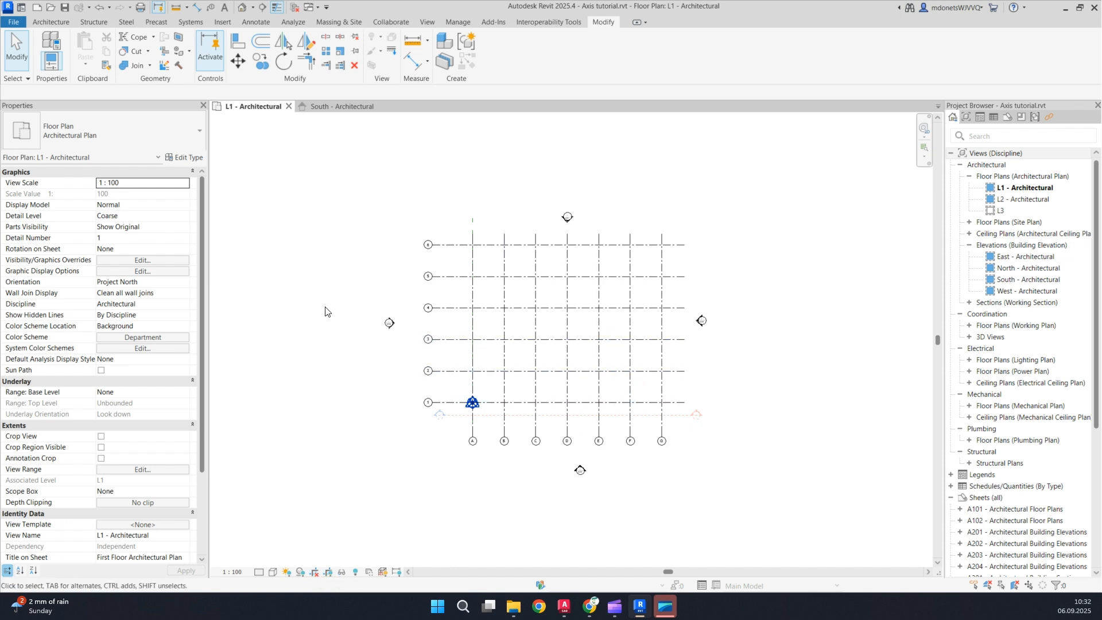
Step: Open the South elevation from its marker and remove the Center (East/West) reference plane along axis A
scroll(609, 347, up, 2)
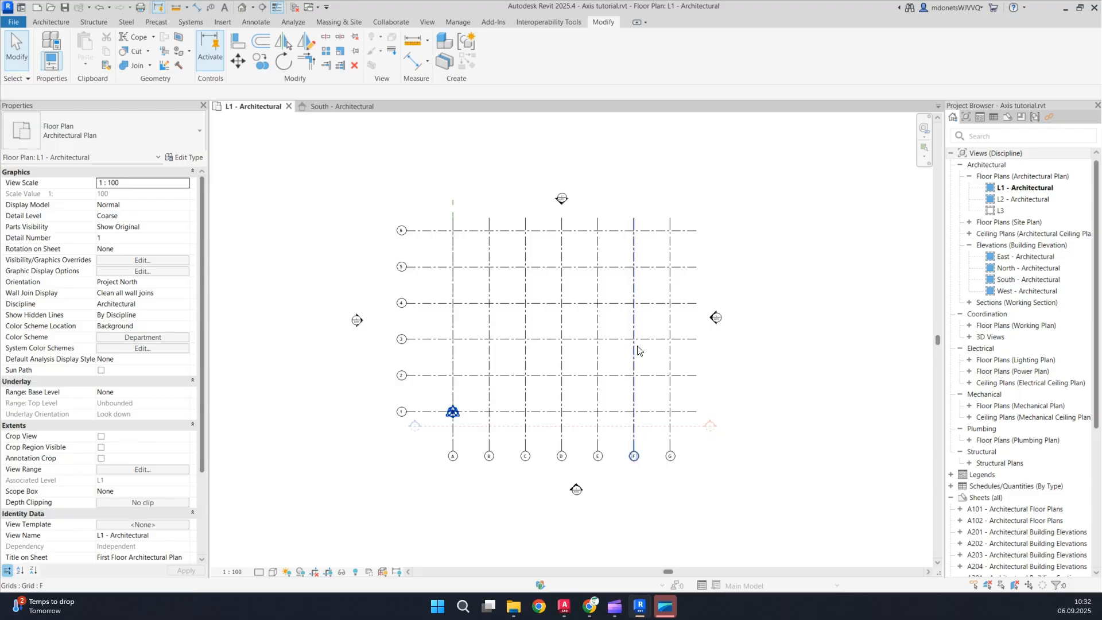
scroll(537, 477, up, 4)
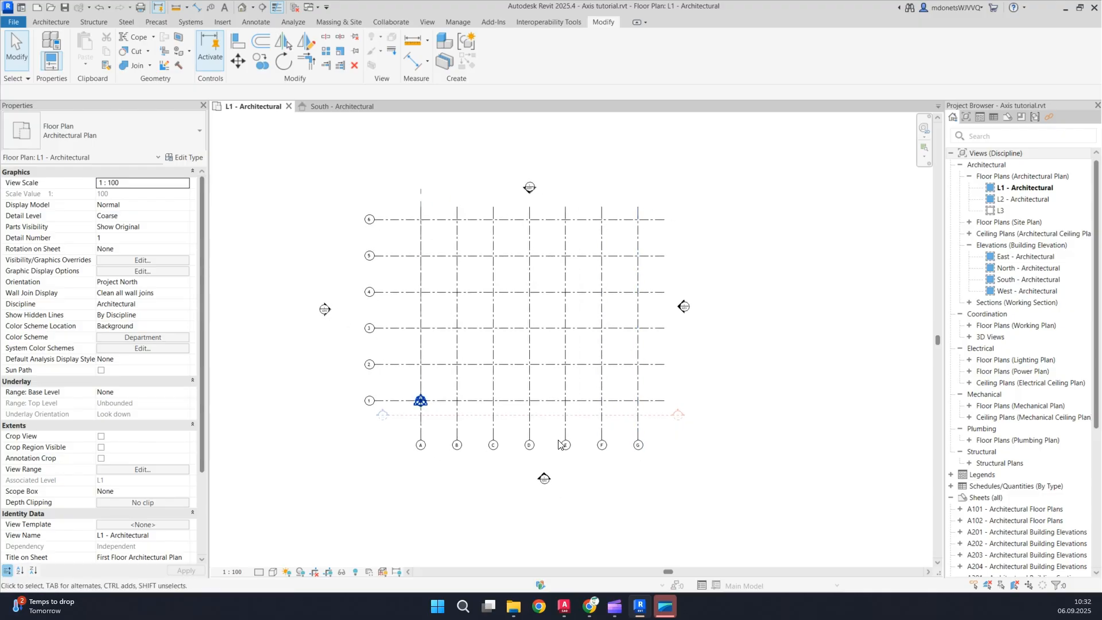
double_click(529, 475)
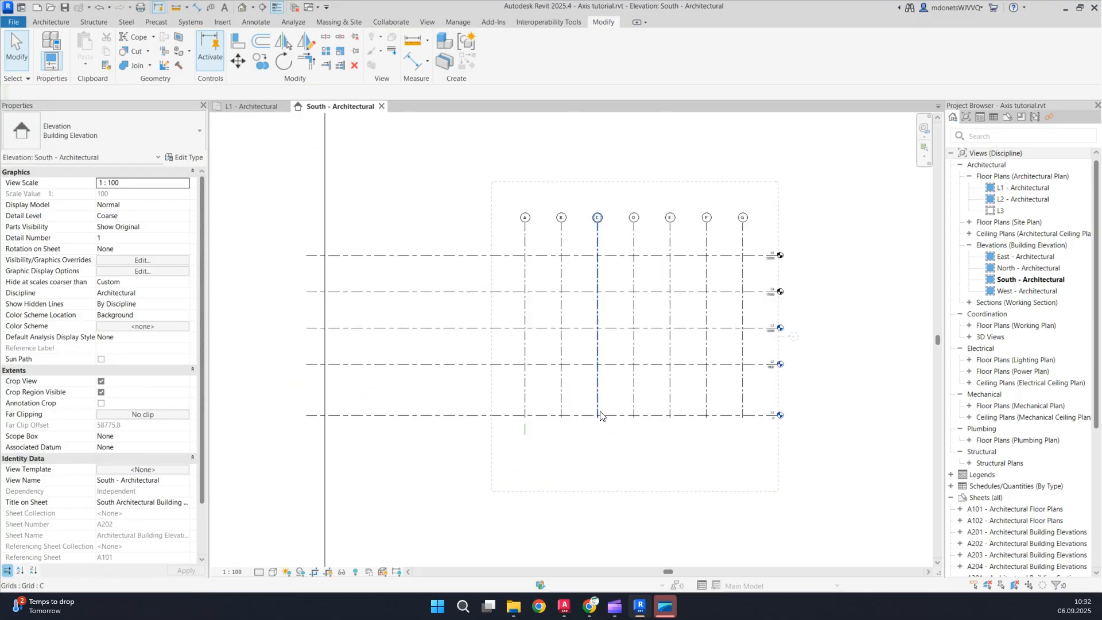
middle_drag(588, 411, 569, 437)
scroll(607, 402, down, 4)
scroll(522, 418, up, 3)
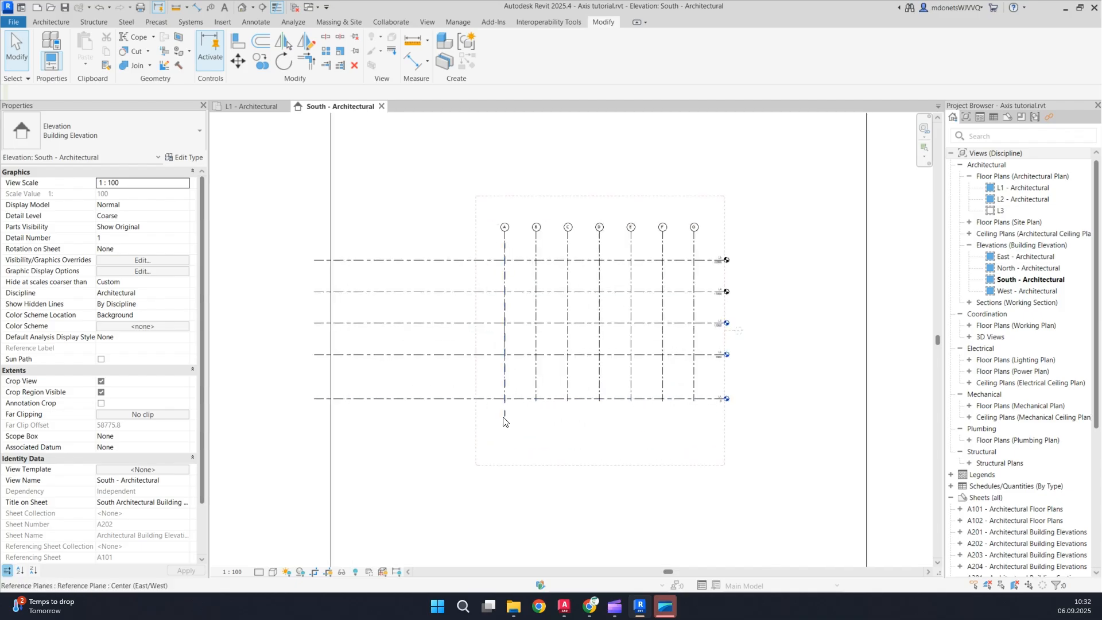
click(507, 418)
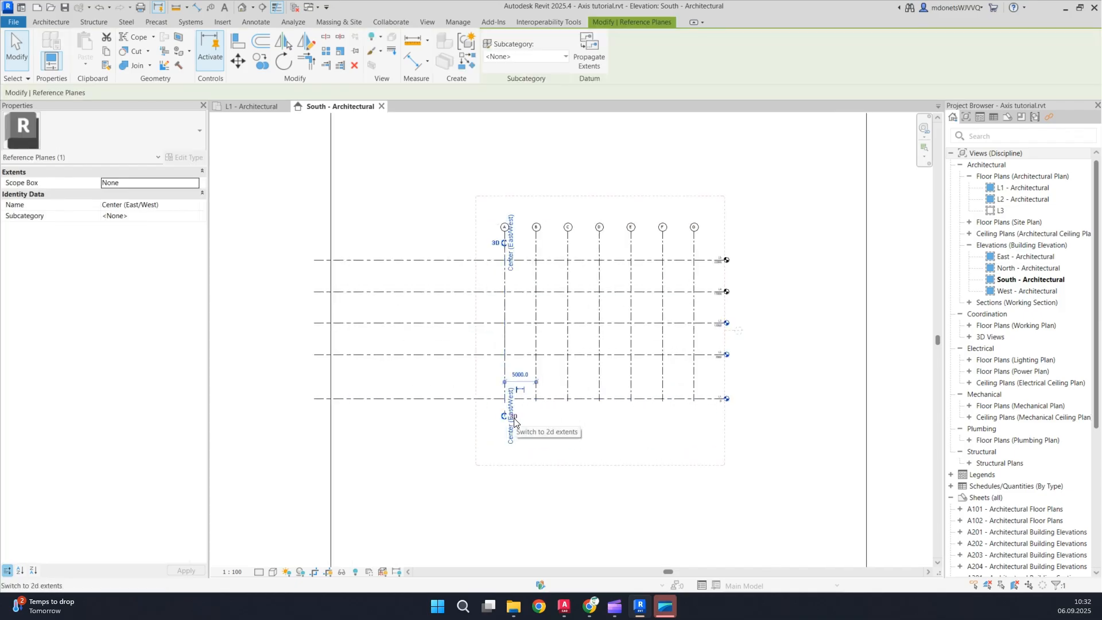
key(Escape)
Step: Shorten the level lines to end just outside axis A and turn off cropping in the South elevation
scroll(542, 414, down, 2)
click(447, 407)
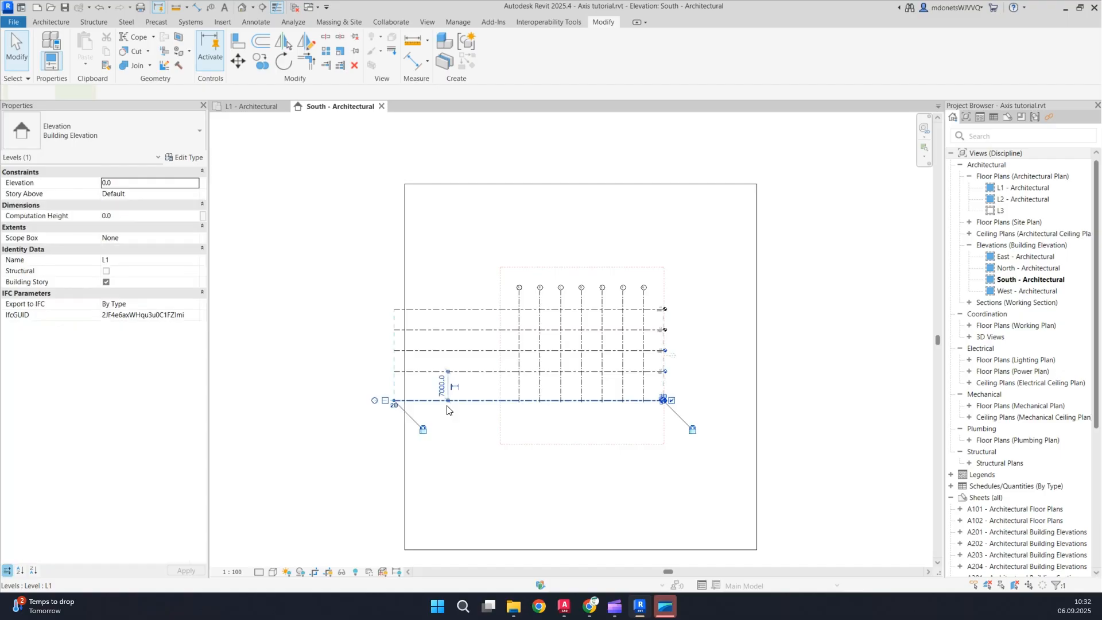
drag(394, 400, 501, 400)
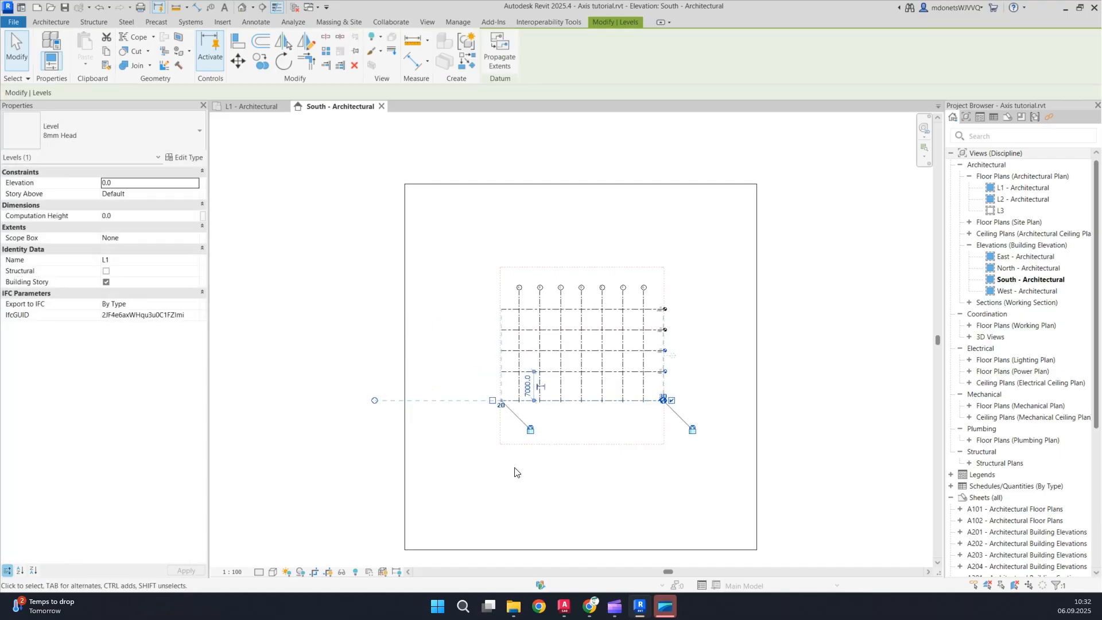
click(314, 573)
Step: Delete Section 1 from the South elevation and accept the removal of its view
click(627, 435)
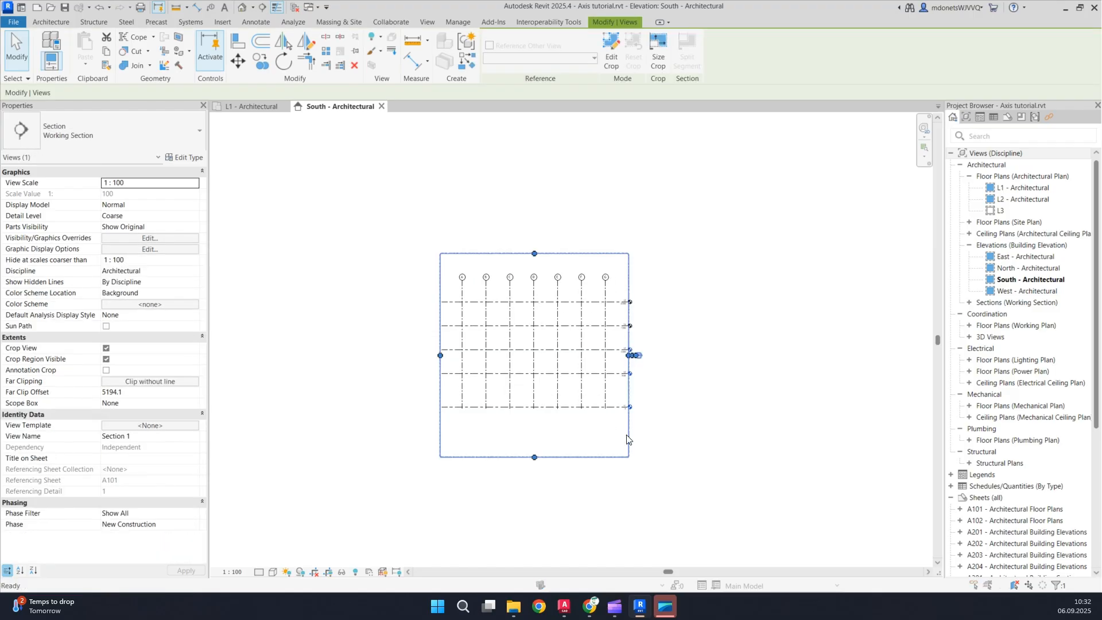
key(Delete)
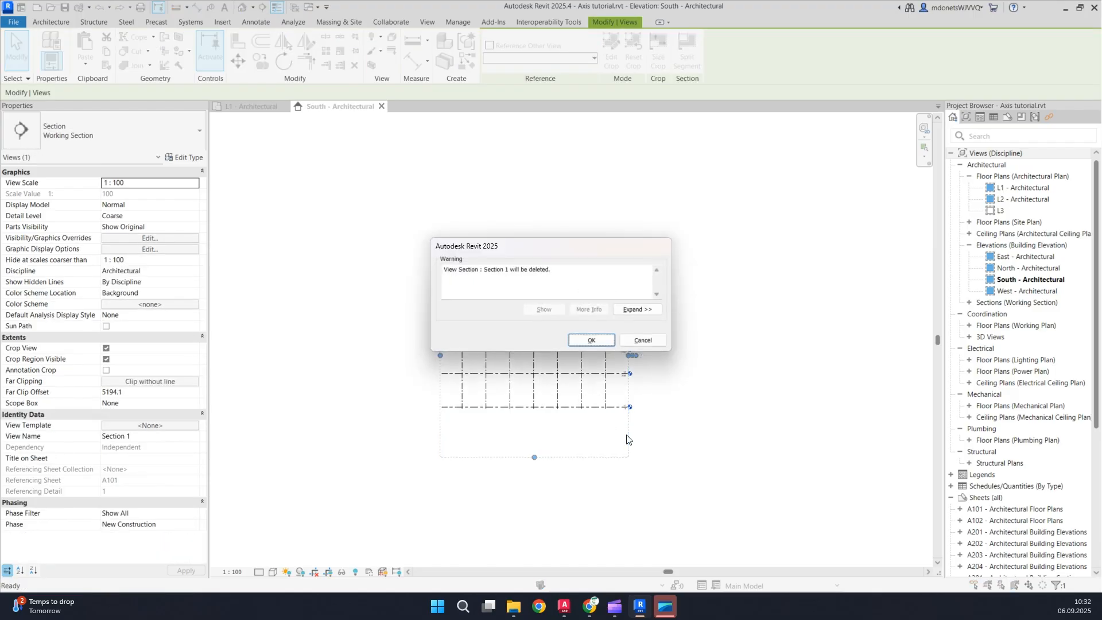
click(592, 341)
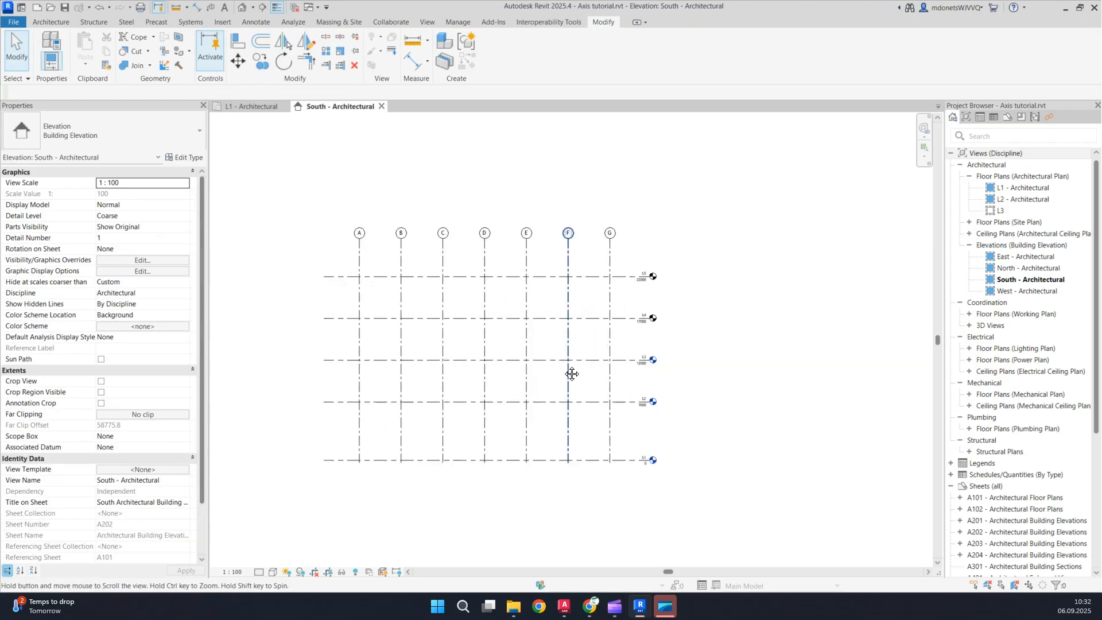
scroll(576, 401, up, 2)
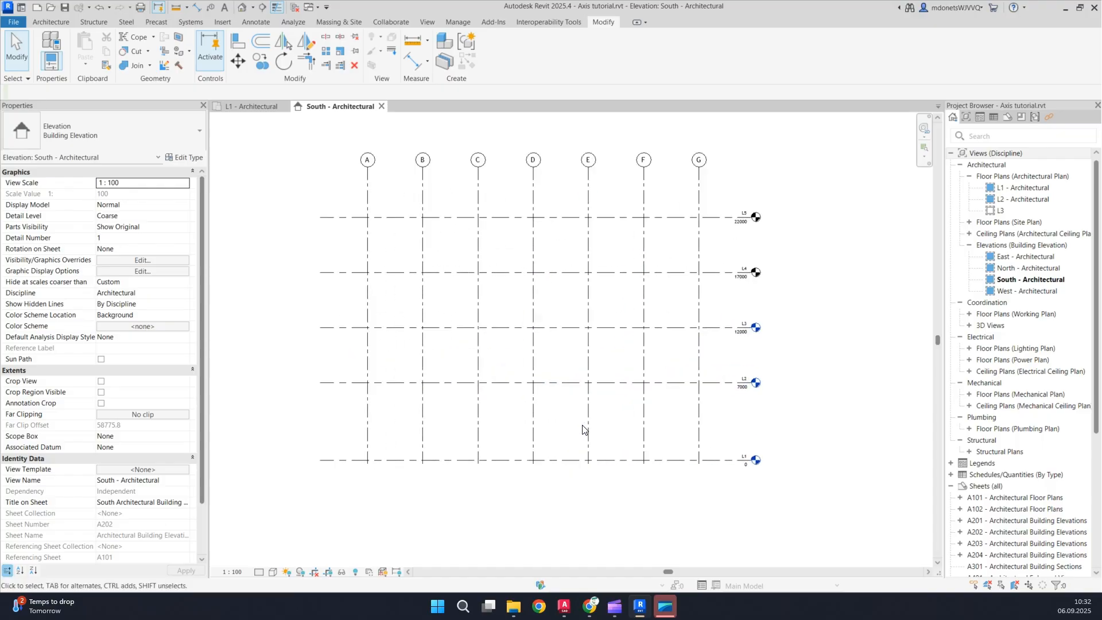
middle_drag(556, 384, 618, 381)
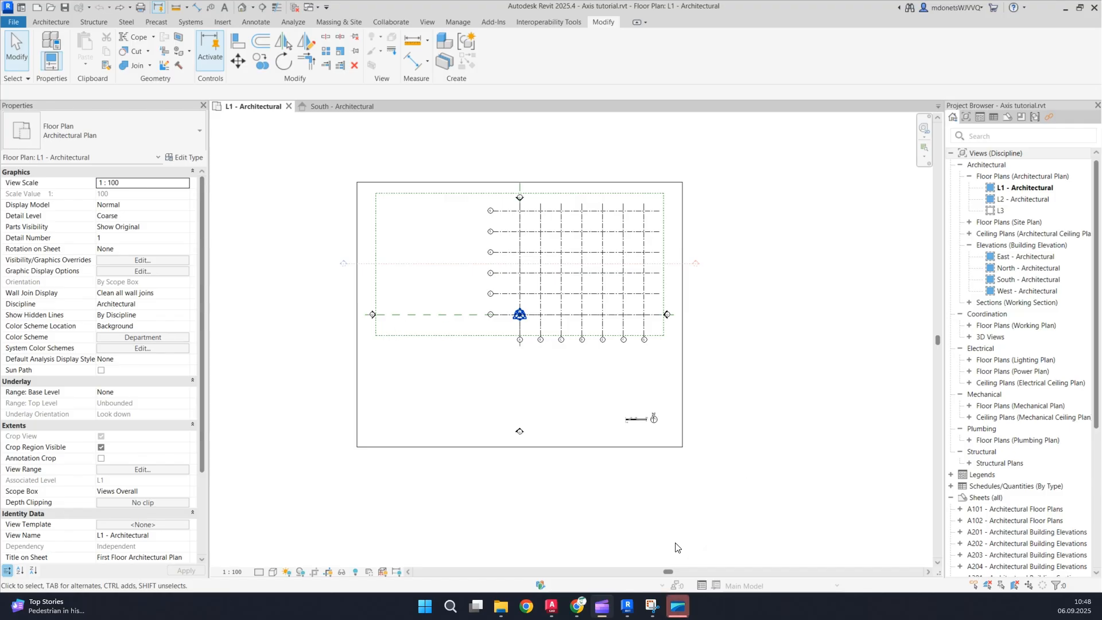
scroll(581, 328, up, 4)
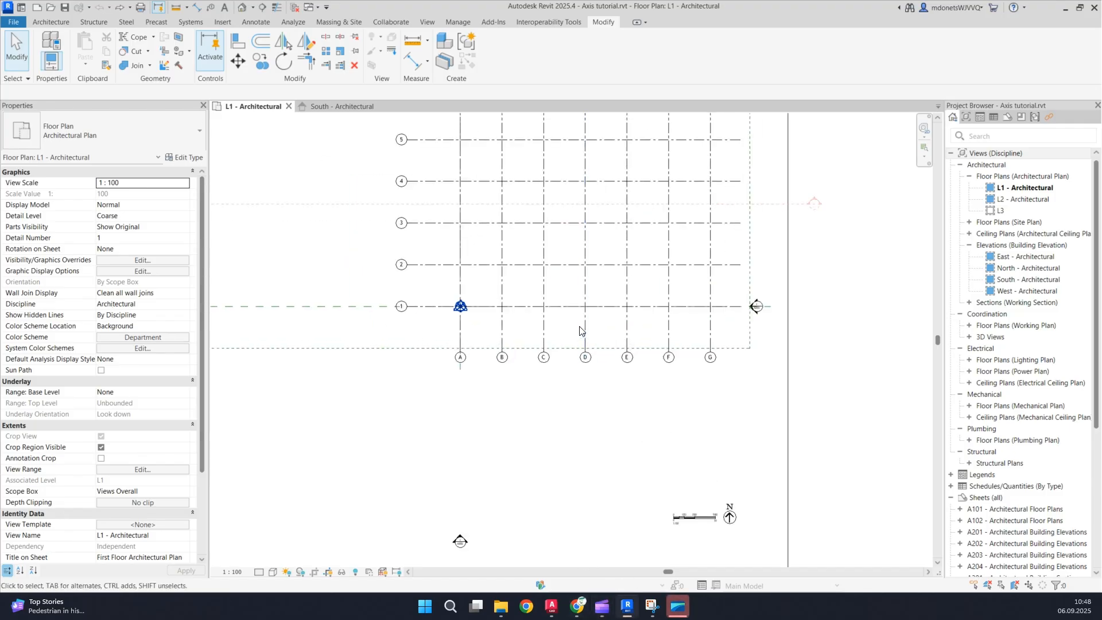
scroll(574, 425, down, 3)
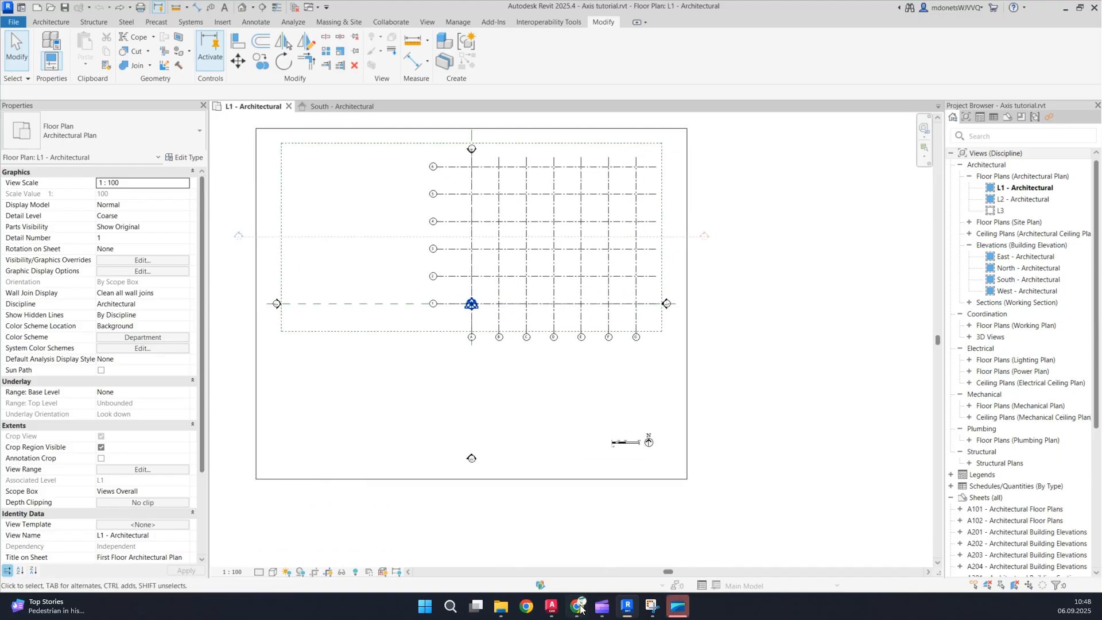
Step: Switch to Chrome to view the Zaha Hadid Architects page on the Sleuk Rith Institute
mouse_move(595, 603)
click(764, 548)
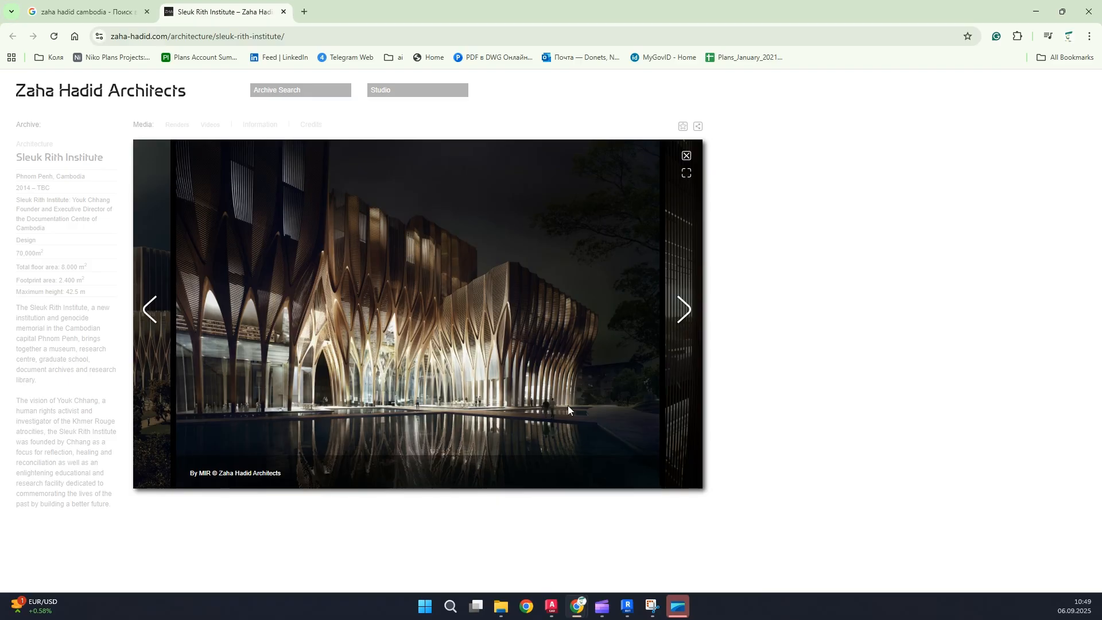
Step: Switch back to Revit and set the L1 - Architectural plan's scope box to None
click(627, 606)
scroll(642, 373, down, 3)
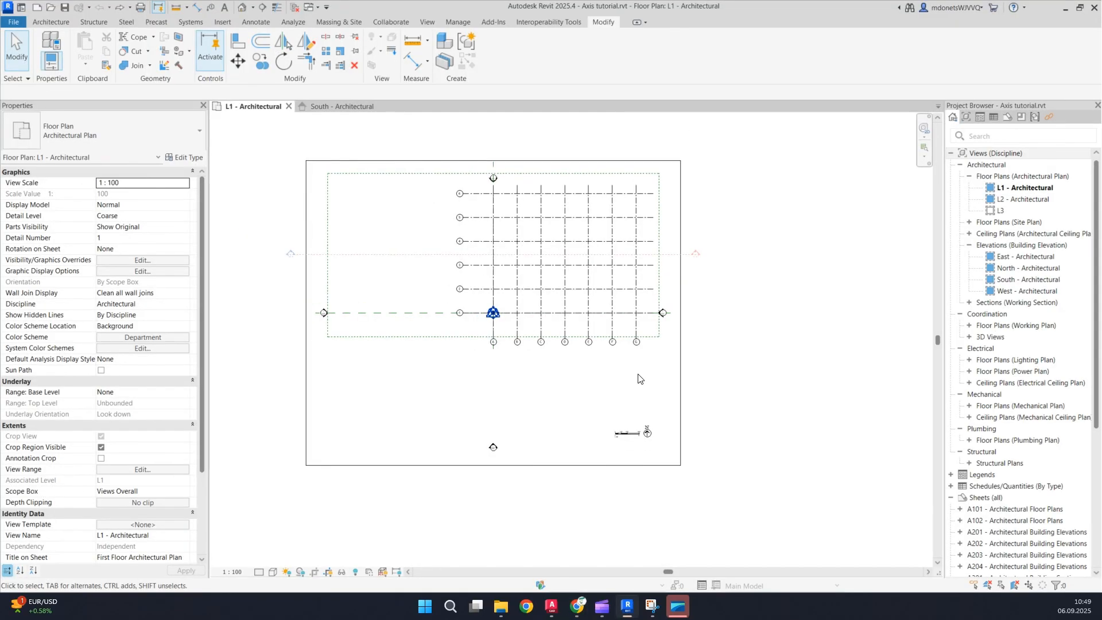
scroll(651, 287, up, 4)
scroll(557, 258, down, 4)
scroll(496, 457, up, 4)
scroll(489, 460, down, 3)
middle_drag(500, 435, 526, 439)
middle_drag(650, 428, 618, 436)
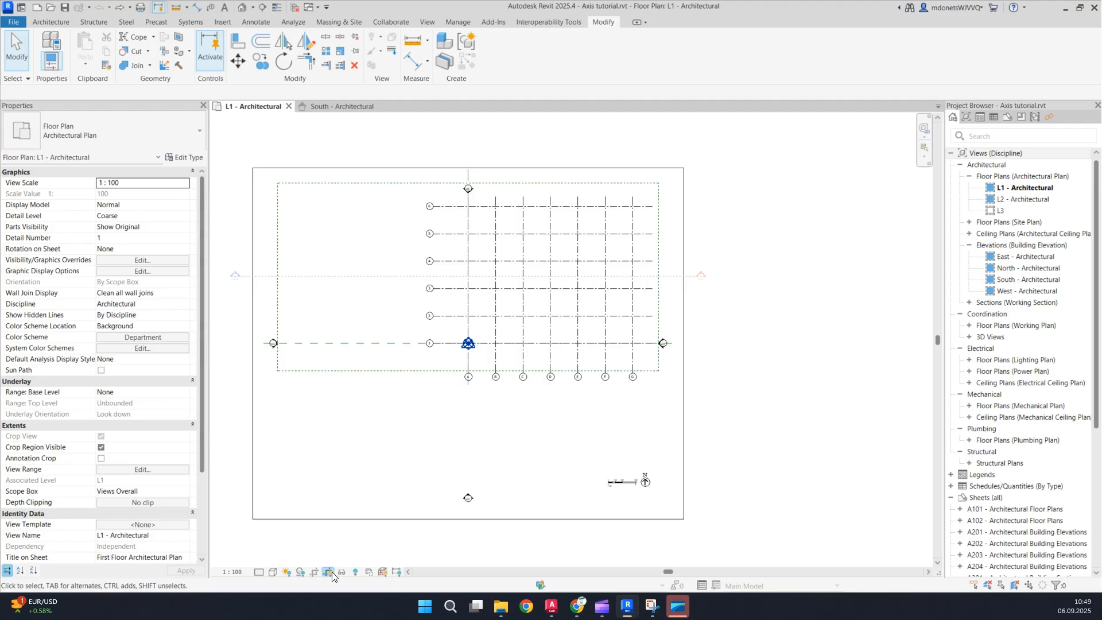
click(185, 495)
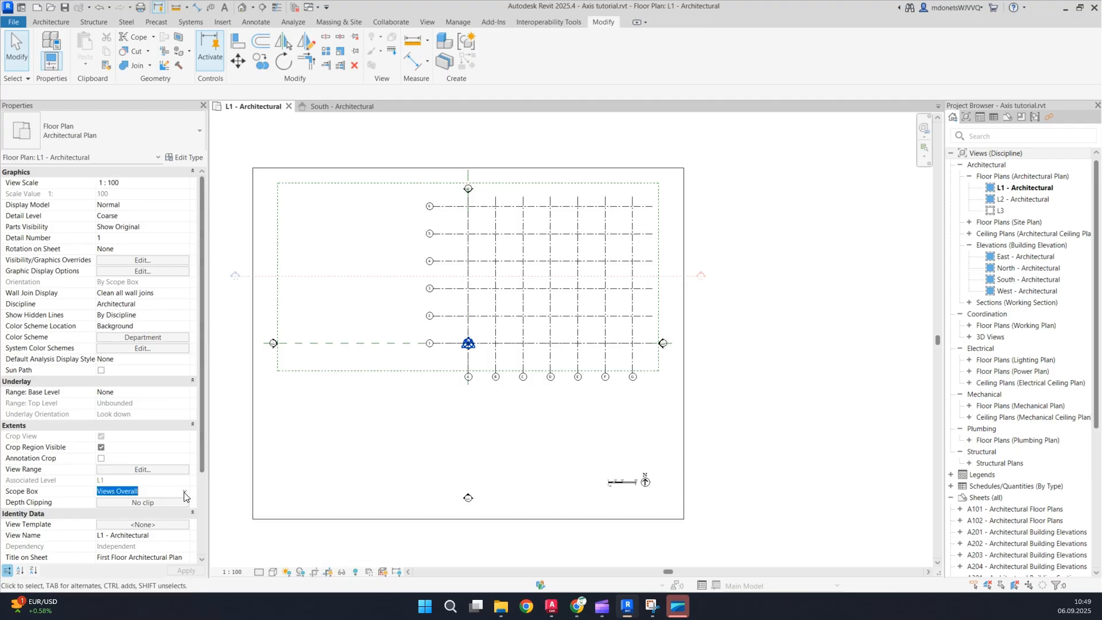
click(185, 493)
click(137, 503)
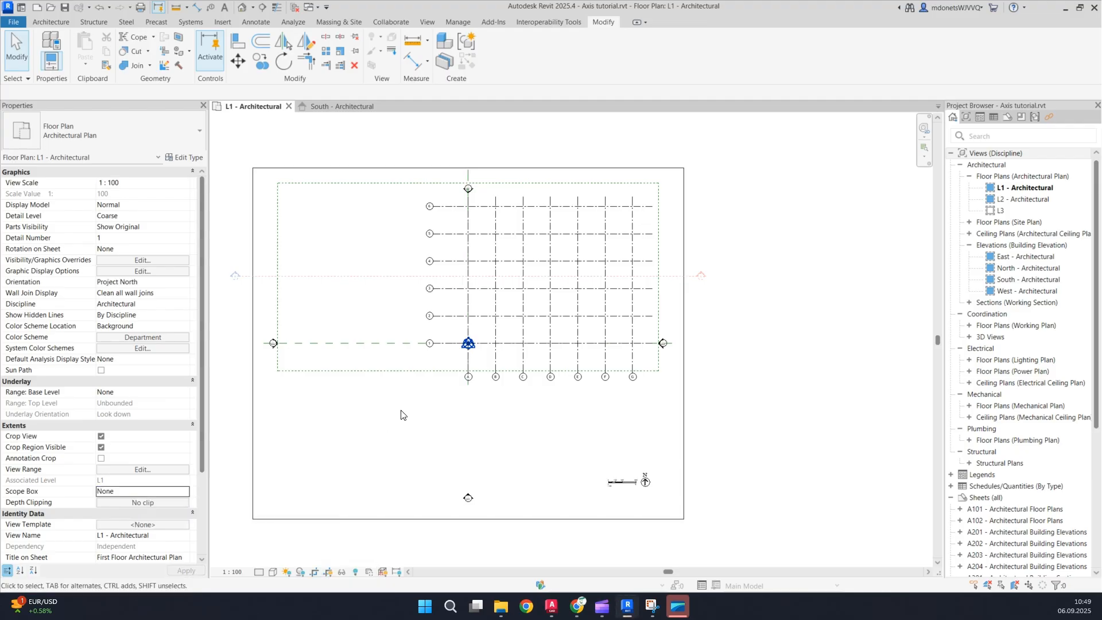
Step: Open the default 3D view and delete both scope boxes surrounding the grids and levels
click(241, 7)
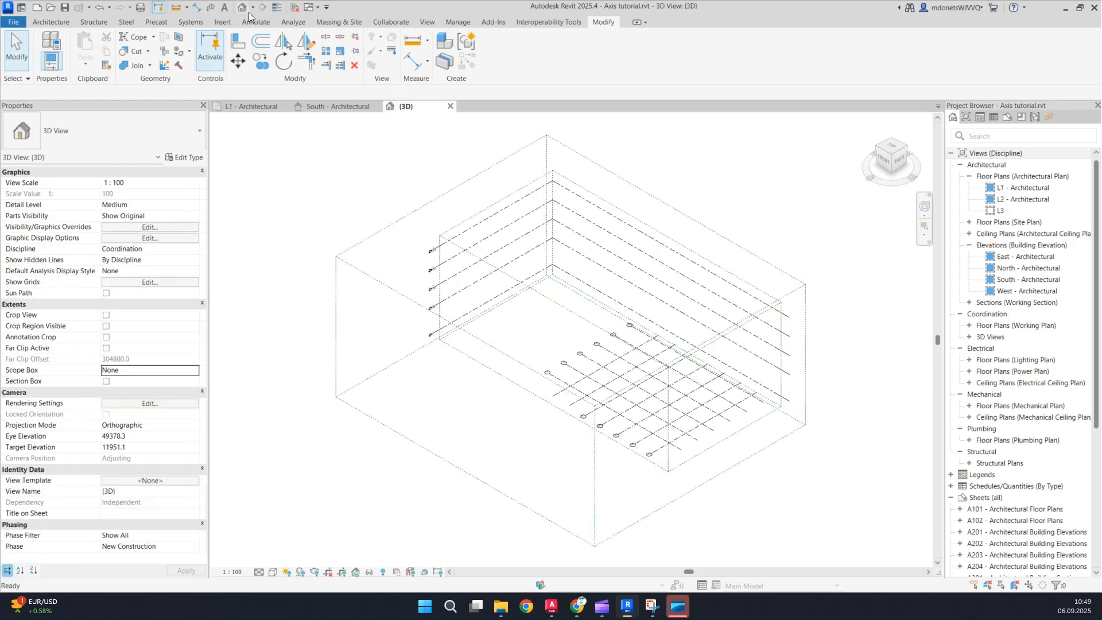
click(419, 214)
key(Delete)
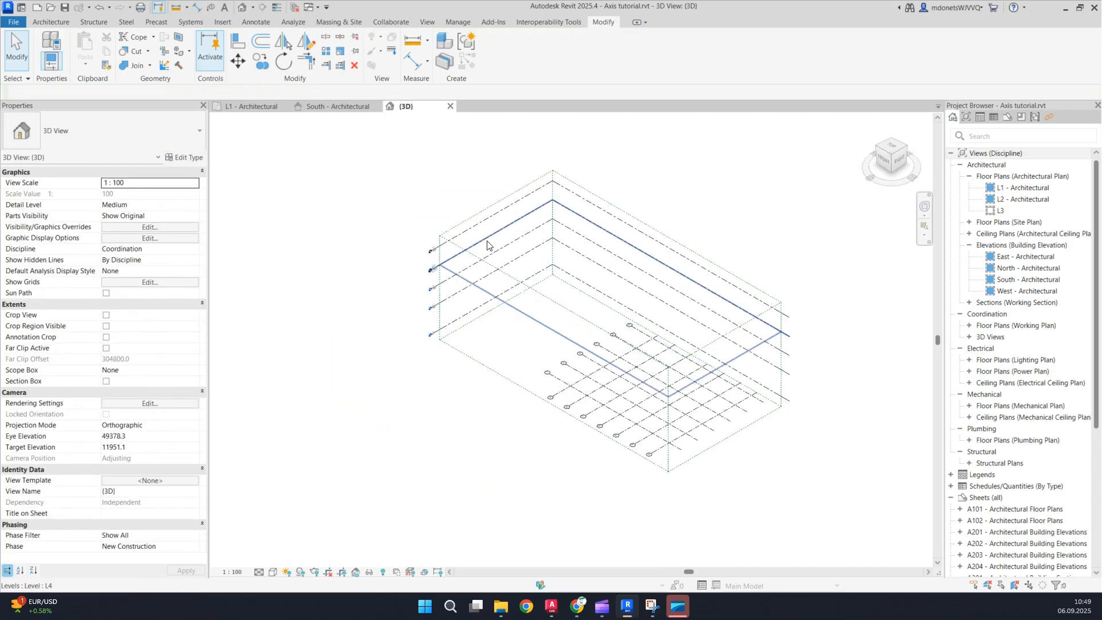
click(472, 219)
key(Delete)
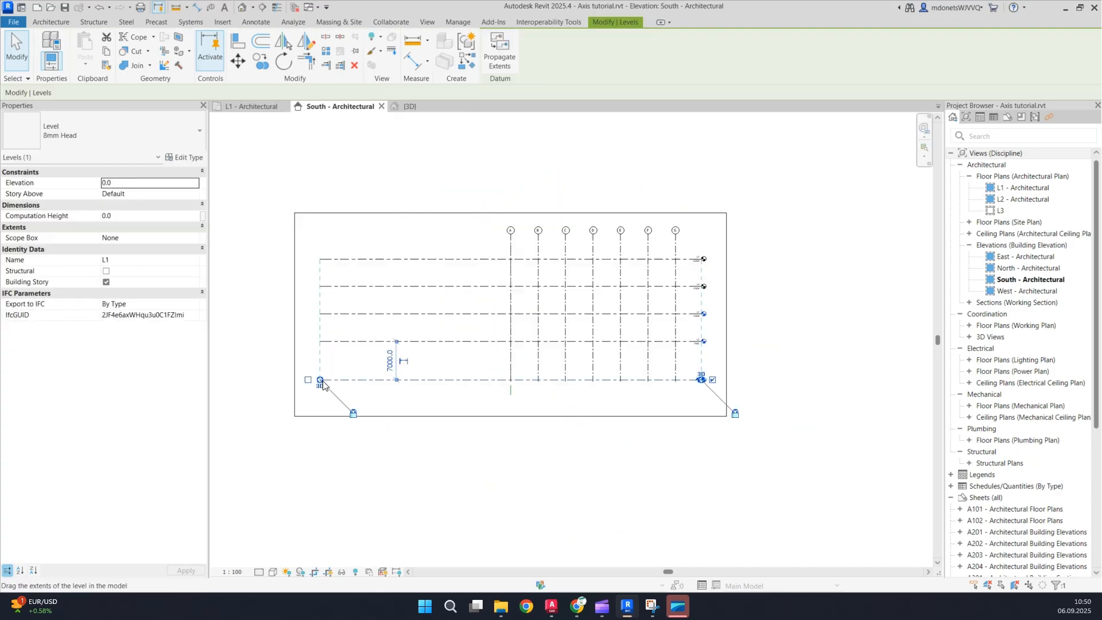
Step: Pull the level lines in to end just outside axis A and hide the crop region in the South elevation
drag(320, 379, 493, 380)
middle_drag(730, 359, 617, 371)
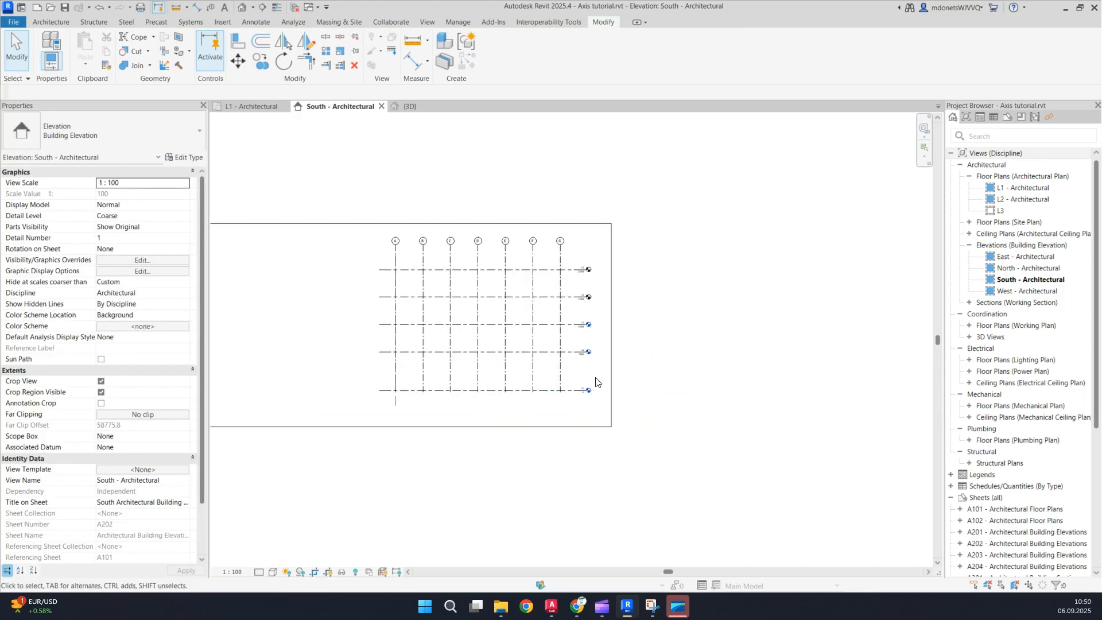
click(327, 572)
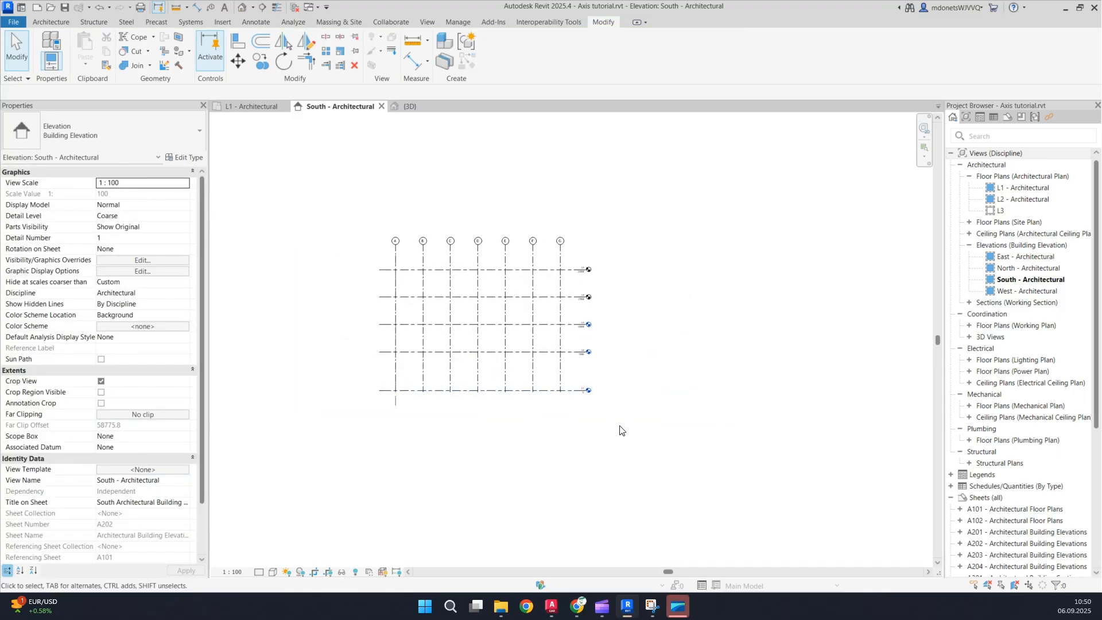
Step: Return to the L1 plan and move the south elevation marker to just below the grid's middle axes
click(252, 106)
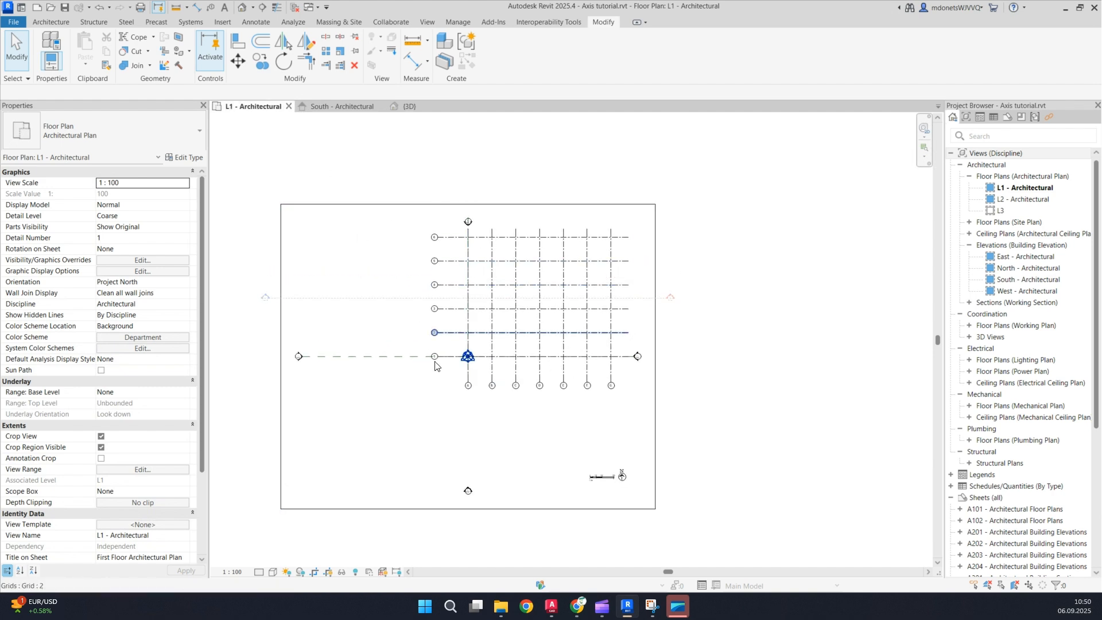
scroll(480, 493, up, 3)
scroll(479, 492, up, 3)
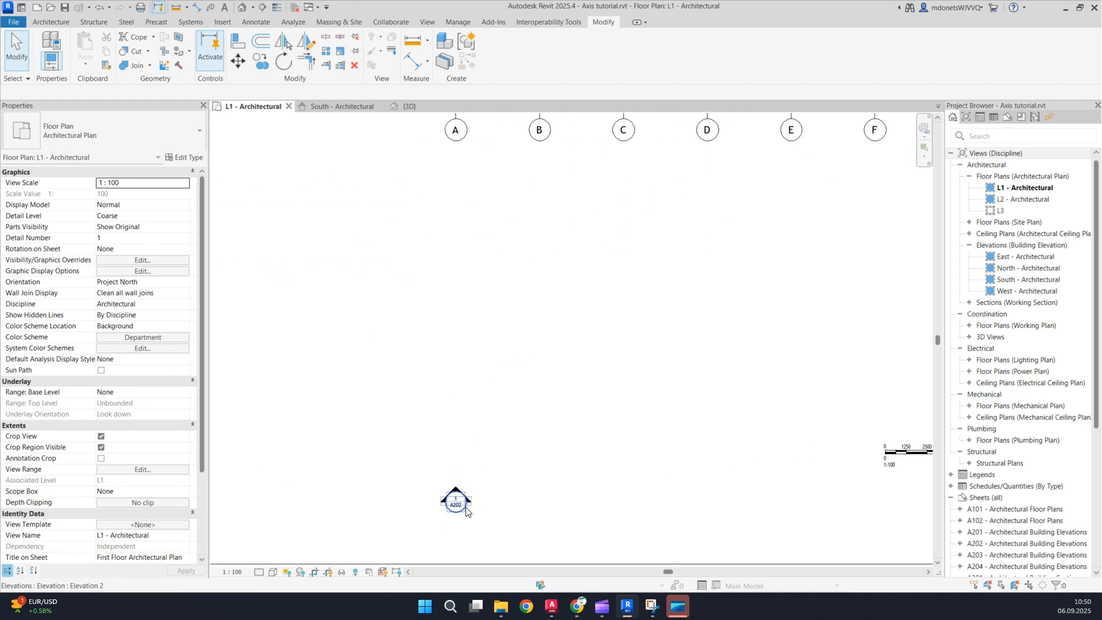
click(466, 508)
scroll(466, 508, down, 5)
drag(460, 508, 619, 365)
middle_drag(310, 299, 625, 408)
scroll(496, 358, up, 1)
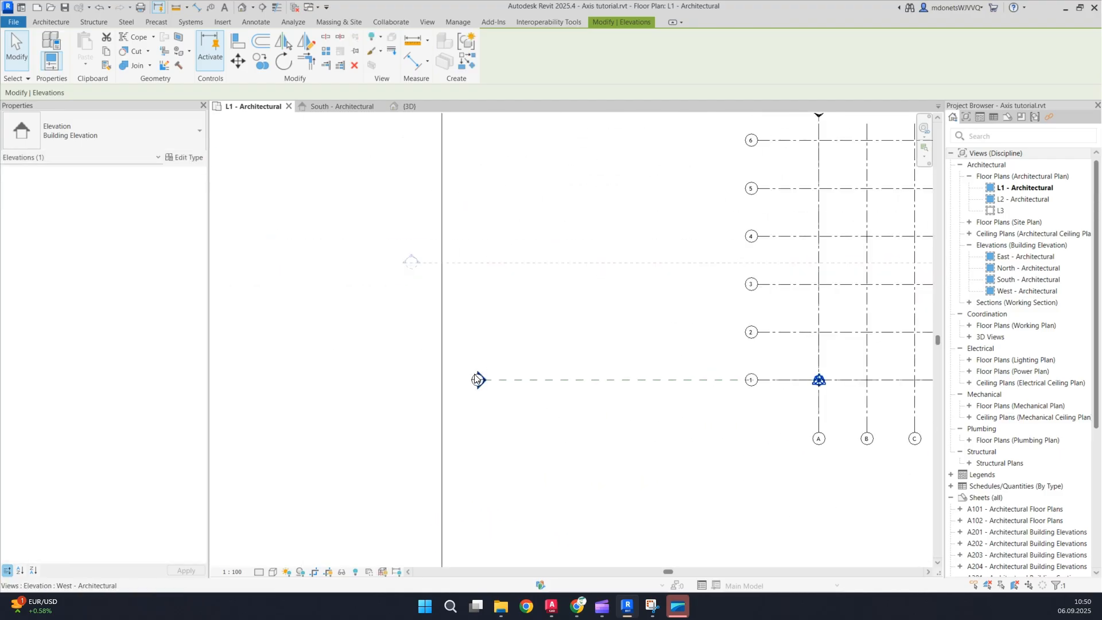
Step: Move the west elevation marker close to the grid bubbles, about halfway between axes 3 and 4
mouse_move(476, 375)
mouse_down()
mouse_move(665, 241)
mouse_move(693, 255)
mouse_up()
scroll(655, 255, down, 5)
middle_drag(859, 170, 668, 223)
scroll(668, 223, up, 1)
scroll(546, 235, up, 5)
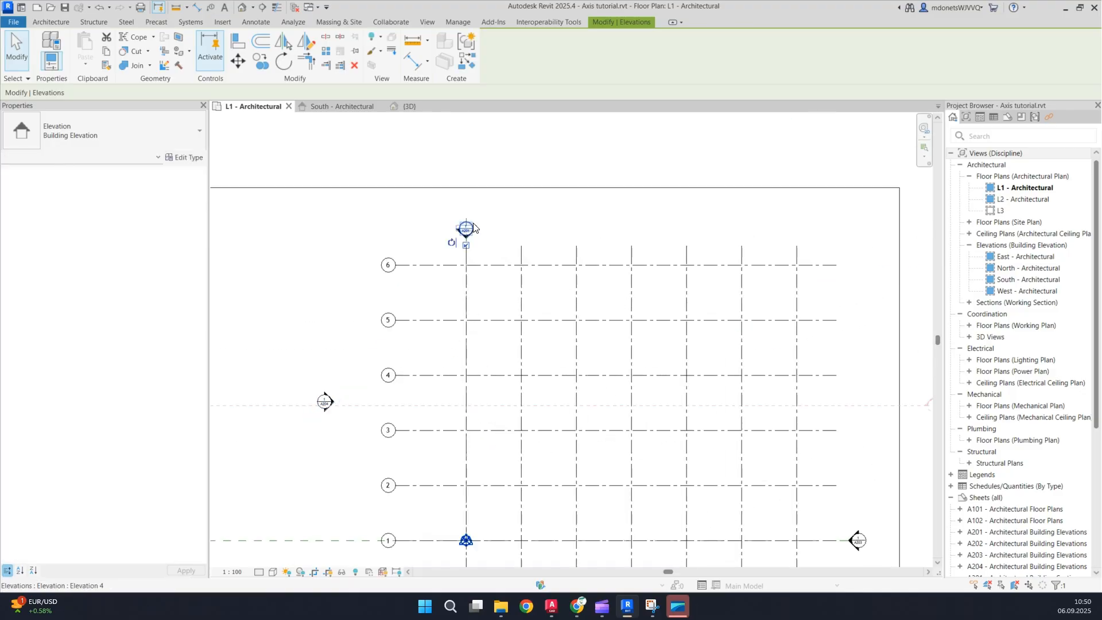
Step: Move the north elevation marker over the middle of the grid and the east marker to between axes 3 and 4
mouse_move(472, 223)
mouse_down()
mouse_move(702, 218)
mouse_move(652, 215)
mouse_up()
scroll(652, 215, down, 3)
middle_drag(690, 268, 584, 223)
scroll(584, 223, up, 1)
click(678, 383)
drag(687, 377, 692, 286)
scroll(692, 287, down, 3)
scroll(591, 294, up, 2)
Step: Delete Section 1 from the L1 plan and accept the removal of its view
click(456, 295)
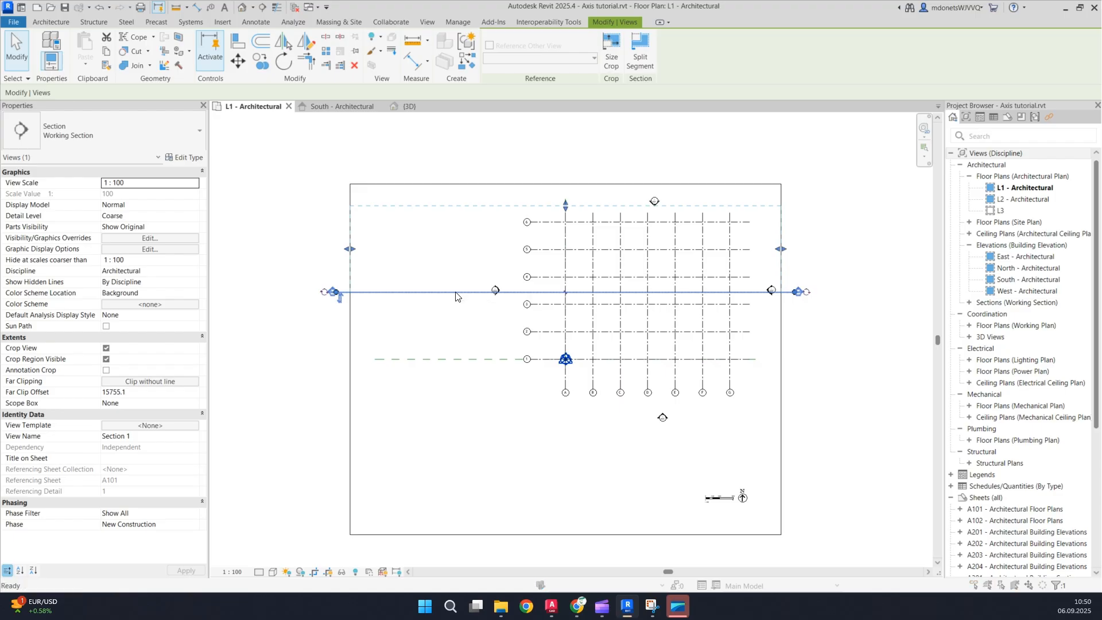
key(Delete)
click(591, 341)
Step: Delete the Center (North/South) reference plane along axis 1 and the leftover reference plane at the upper end of axis A
click(465, 360)
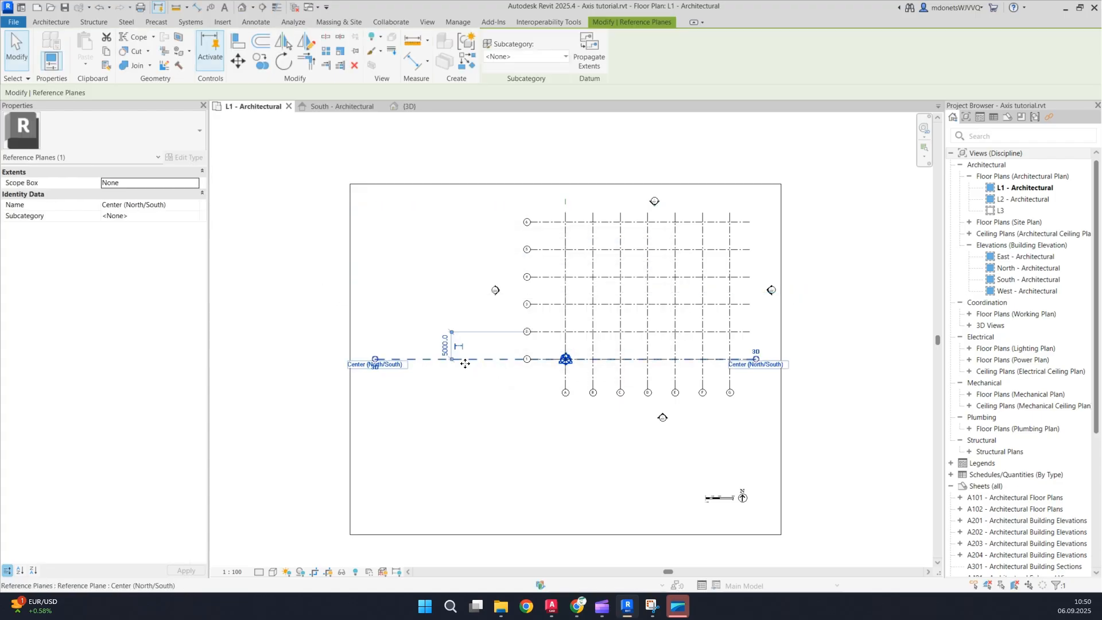
key(Delete)
click(567, 200)
key(Delete)
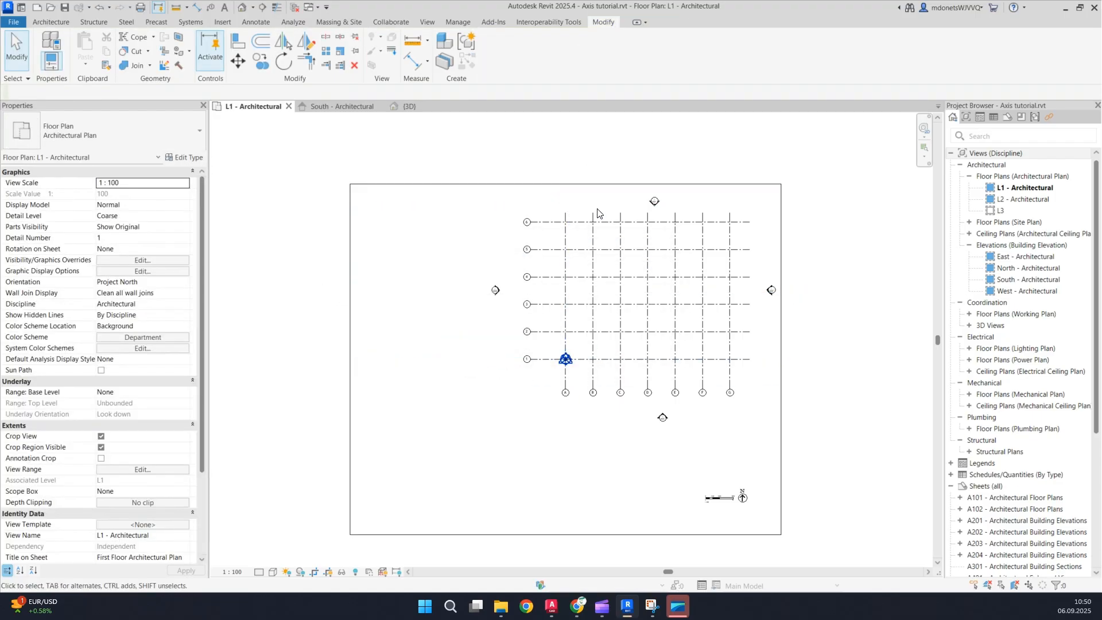
Step: Turn off cropping and hide the crop region in the L1 plan
scroll(545, 208, down, 2)
middle_drag(556, 213, 472, 242)
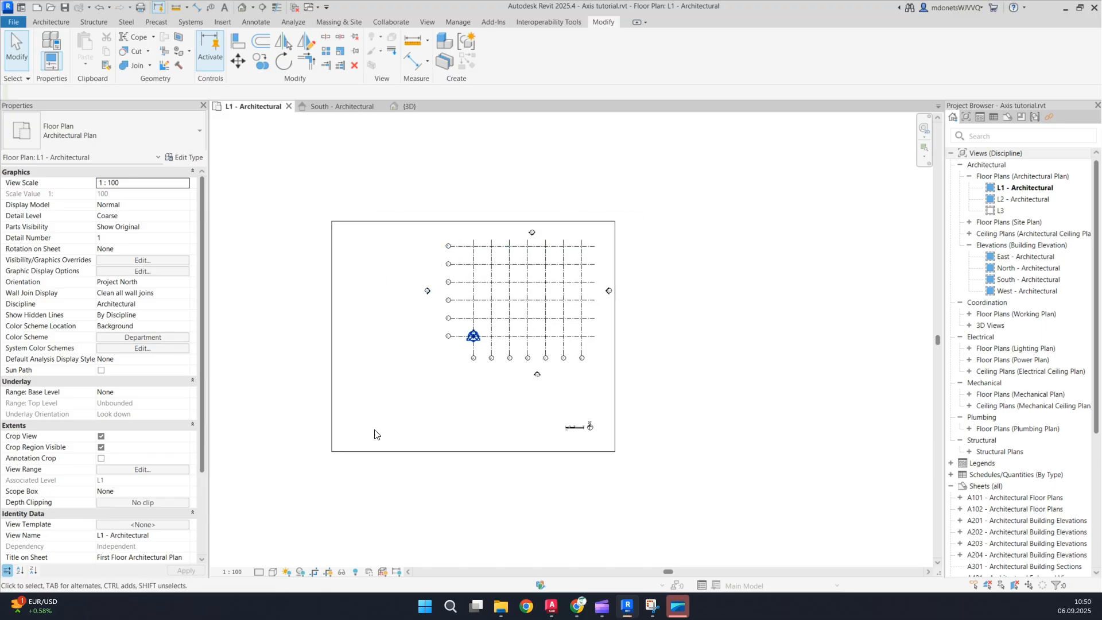
scroll(378, 394, up, 4)
scroll(437, 428, down, 2)
middle_drag(459, 363, 446, 413)
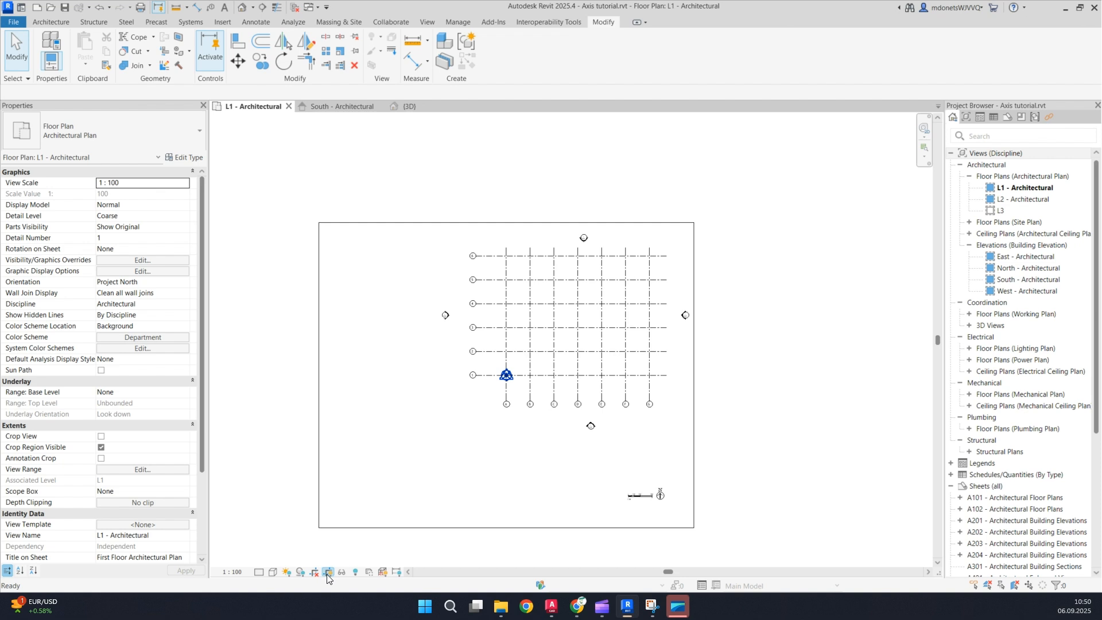
click(327, 573)
middle_drag(555, 417, 452, 411)
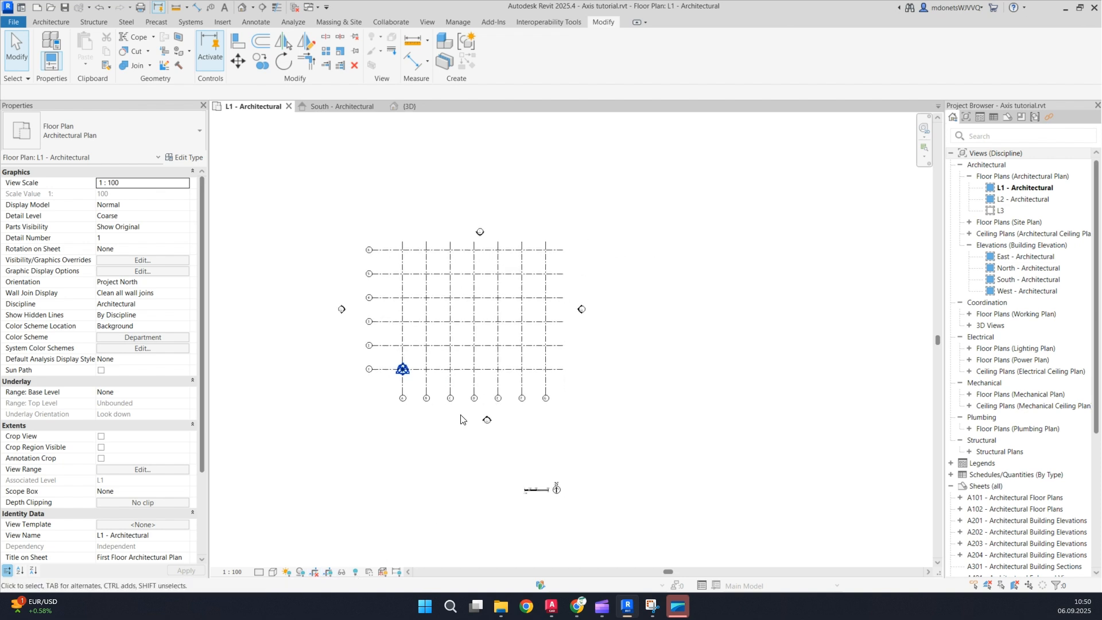
Step: Delete the scale bar and north arrow below the grid
scroll(470, 358, up, 1)
click(568, 510)
click(484, 482)
drag(484, 477, 715, 547)
key(Delete)
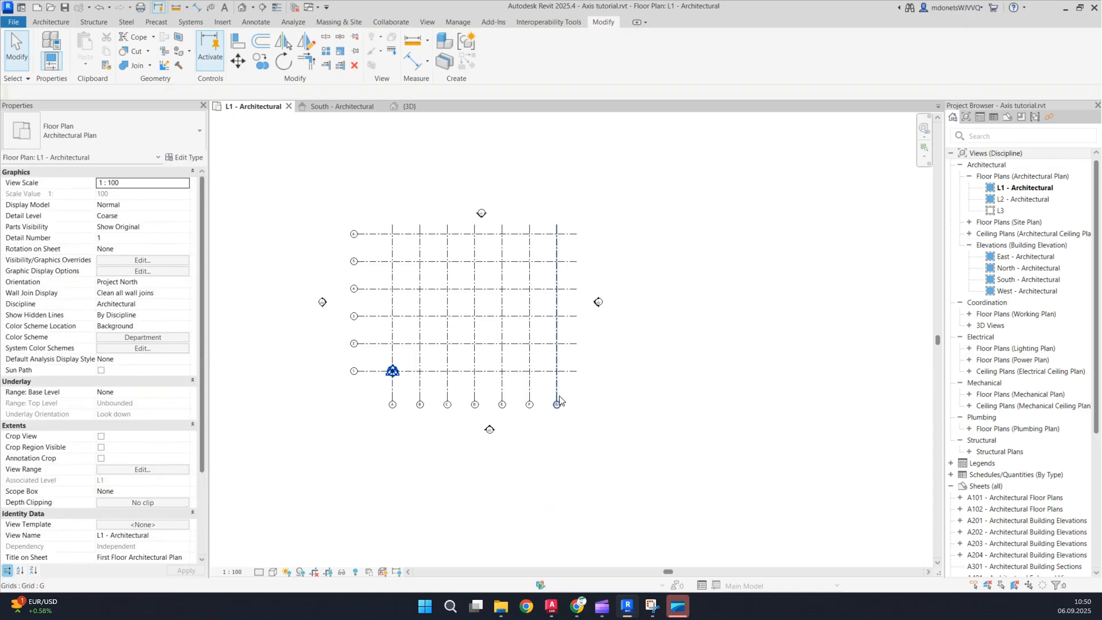
Step: Move the South elevation's view line up to just below axis 1, centred on the grid
middle_drag(576, 389, 670, 425)
scroll(671, 430, up, 3)
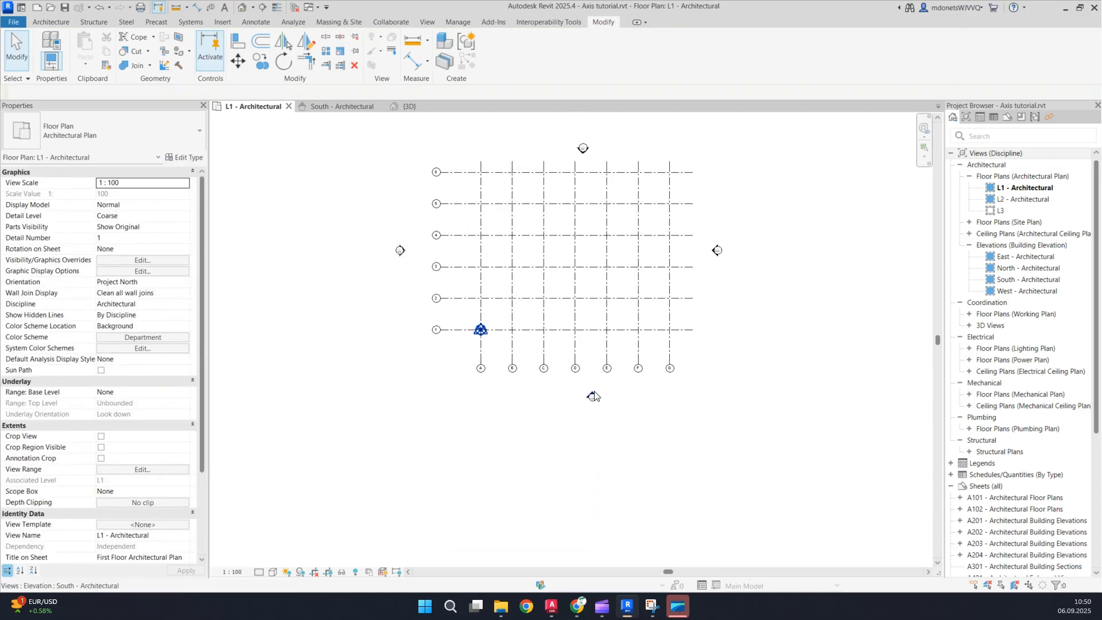
click(594, 396)
scroll(615, 376, down, 2)
drag(581, 466, 580, 466)
click(583, 467)
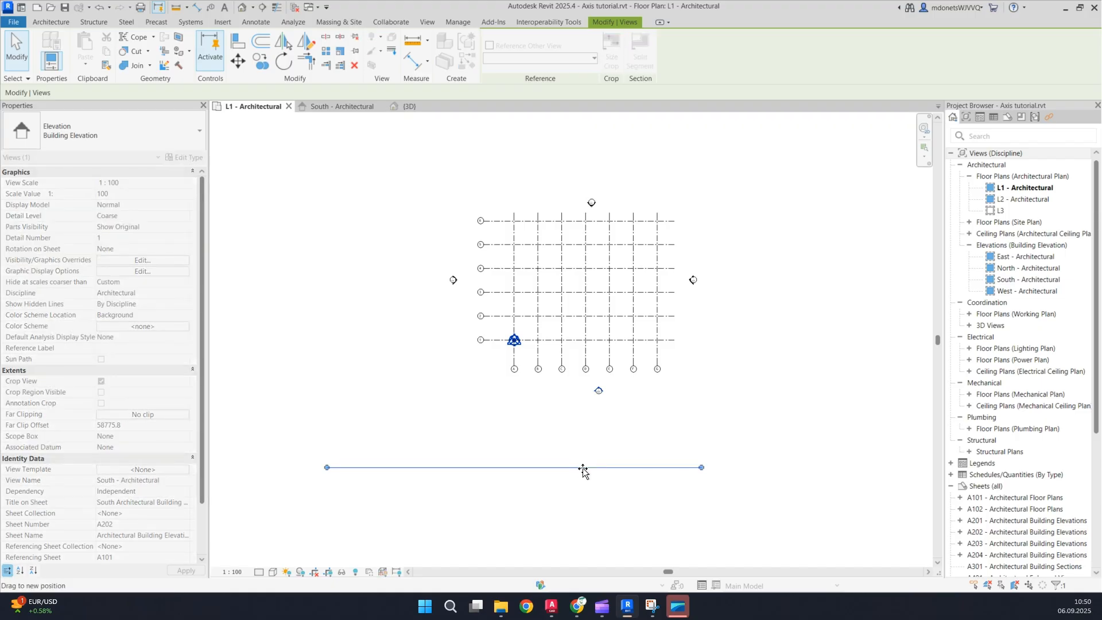
mouse_move(584, 468)
mouse_down()
mouse_move(681, 342)
mouse_move(679, 356)
mouse_up()
Step: Move the West elevation's view line to just outside axis A and centre the North elevation's view line over the grid
click(454, 281)
drag(352, 264, 497, 208)
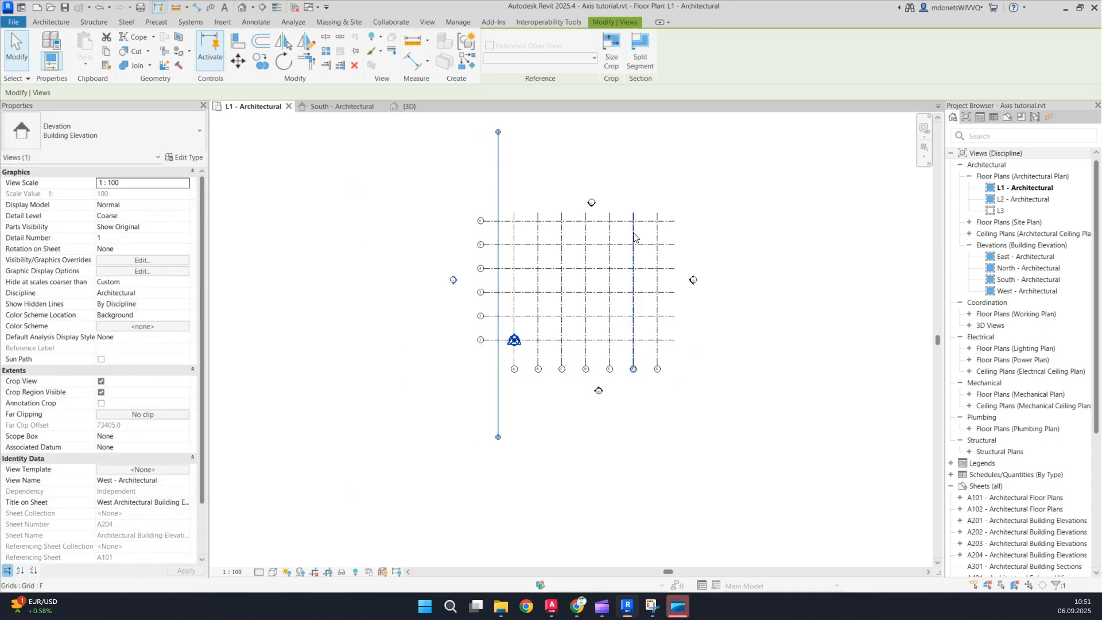
click(593, 205)
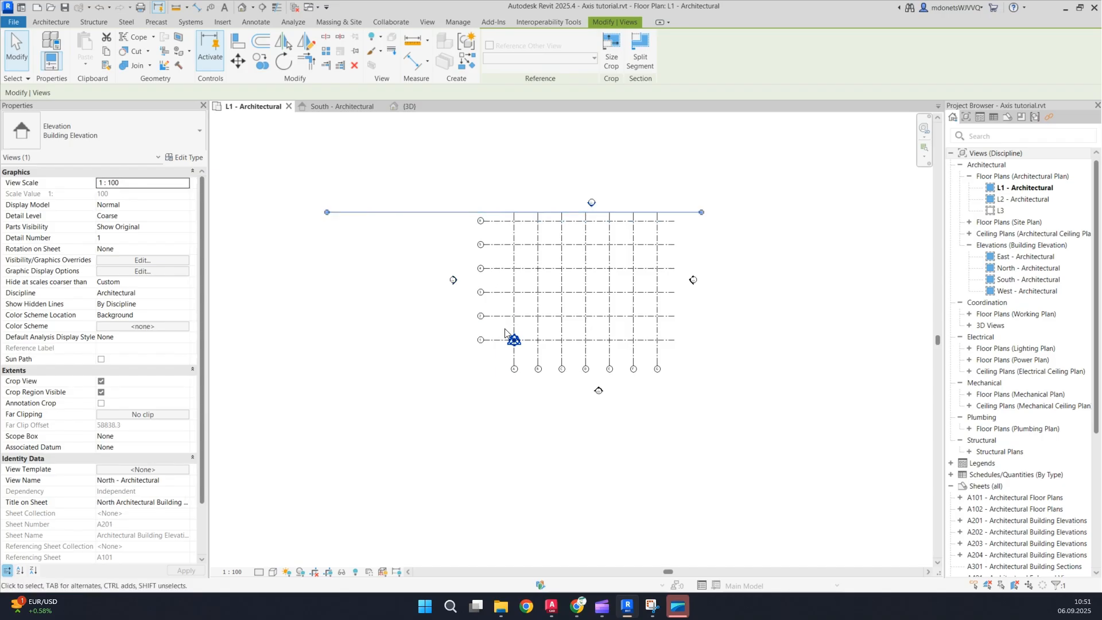
drag(459, 213, 525, 214)
Step: Adjust the East elevation's view line so it sits just outside axis G beside the grid
click(694, 280)
mouse_move(684, 337)
mouse_down()
mouse_move(706, 329)
mouse_move(677, 323)
mouse_up()
scroll(615, 393, up, 1)
click(642, 388)
scroll(609, 386, up, 3)
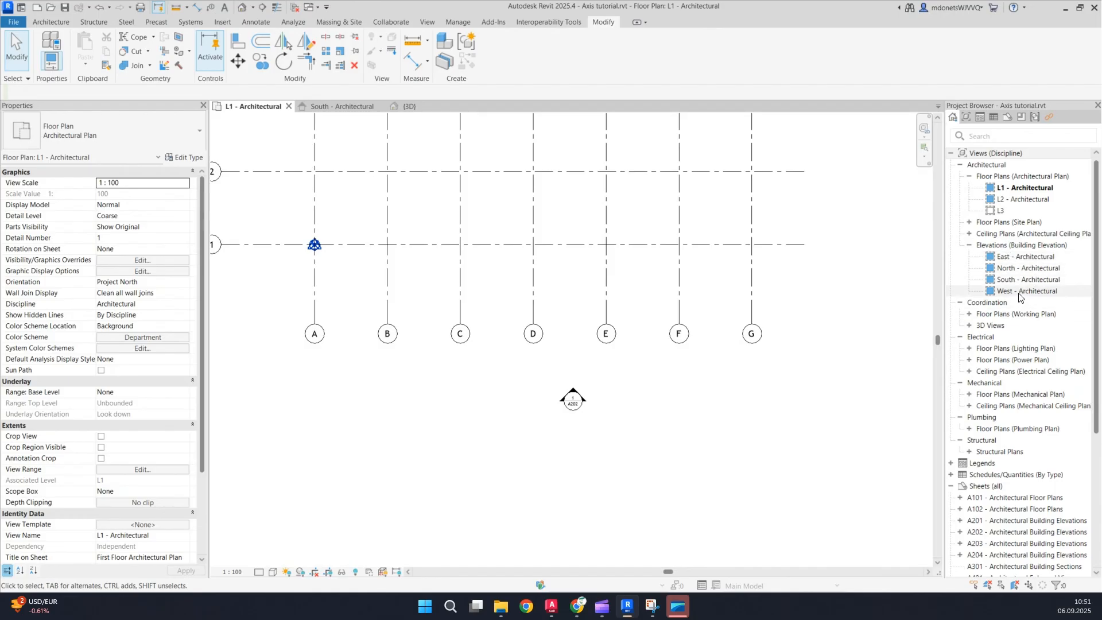
Step: Open the South elevation from its marker below the grid
click(582, 414)
double_click(582, 415)
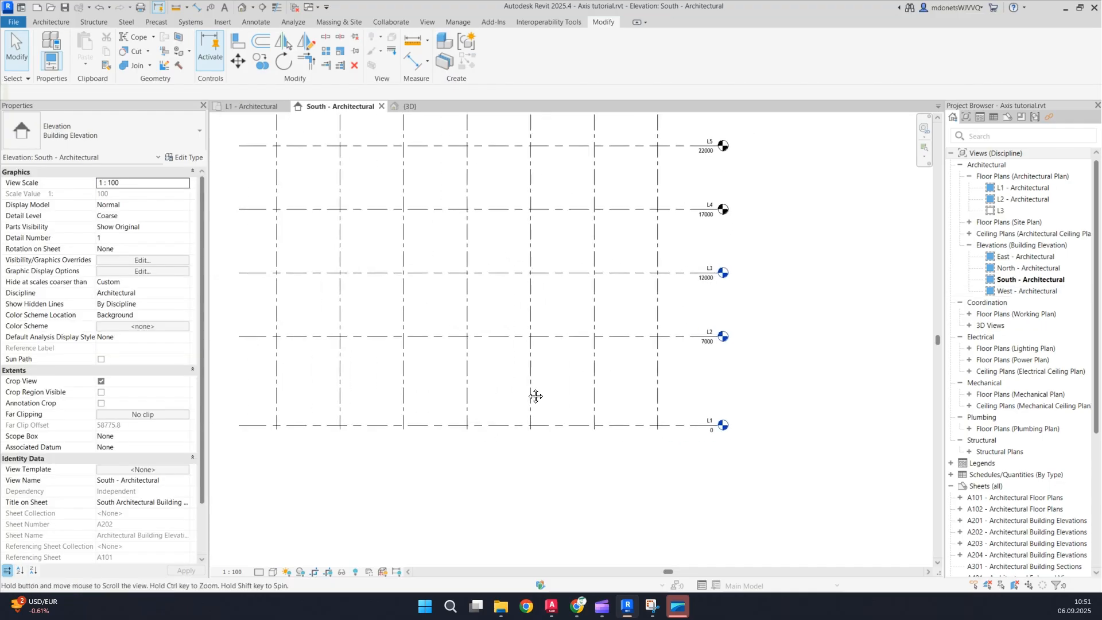
scroll(572, 366, up, 1)
Step: Examine the spacing at grid F and the elevation of level L2 in the South elevation
click(608, 384)
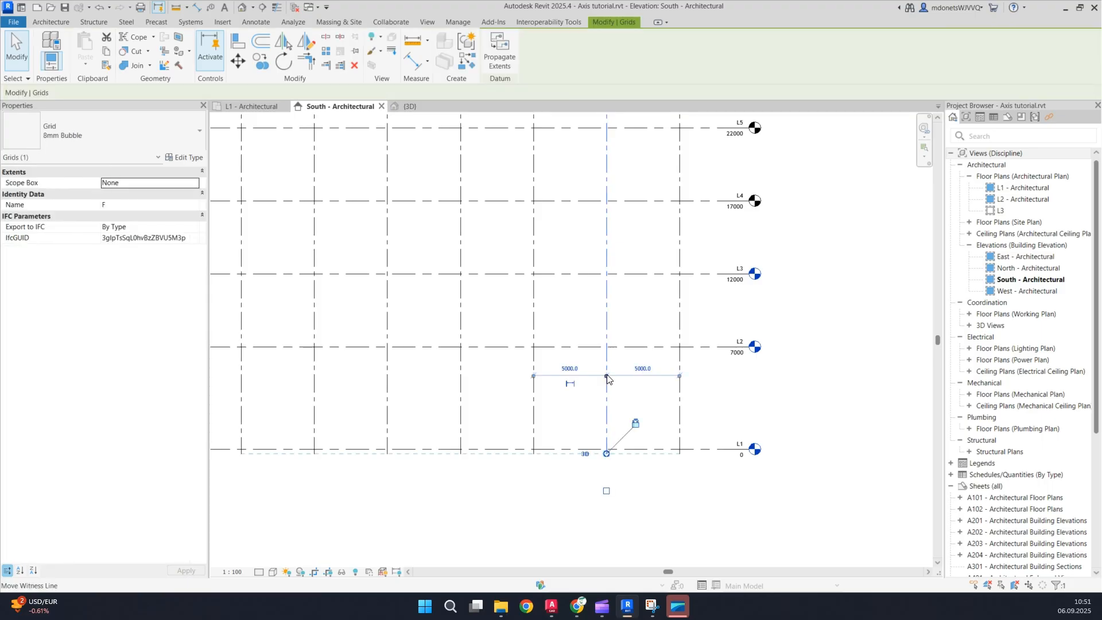
scroll(618, 392, down, 2)
scroll(635, 399, up, 3)
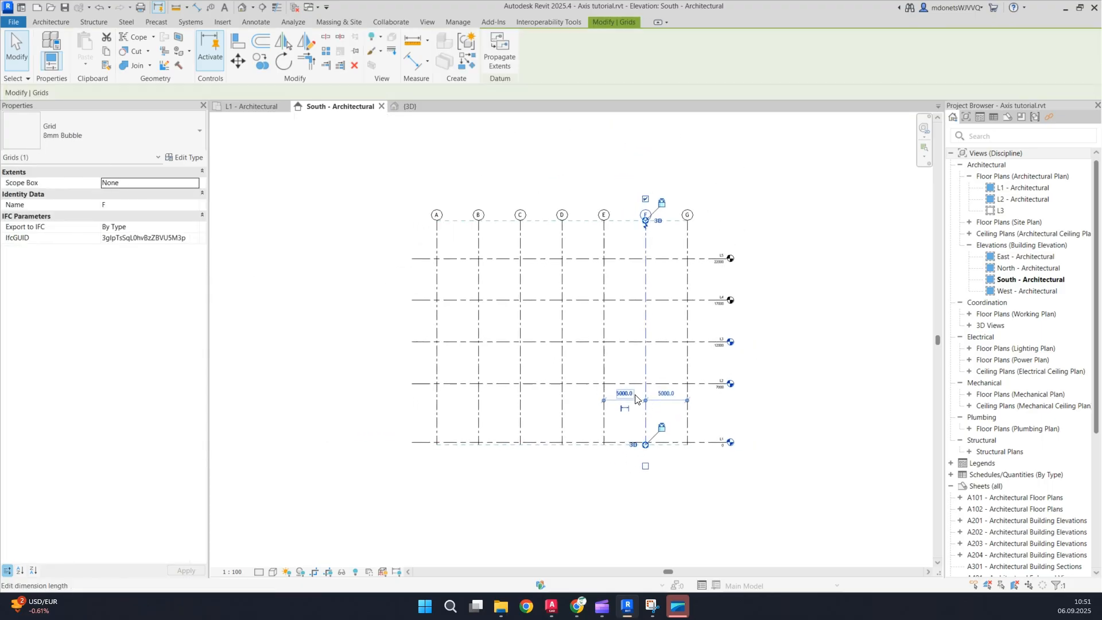
scroll(629, 381, down, 2)
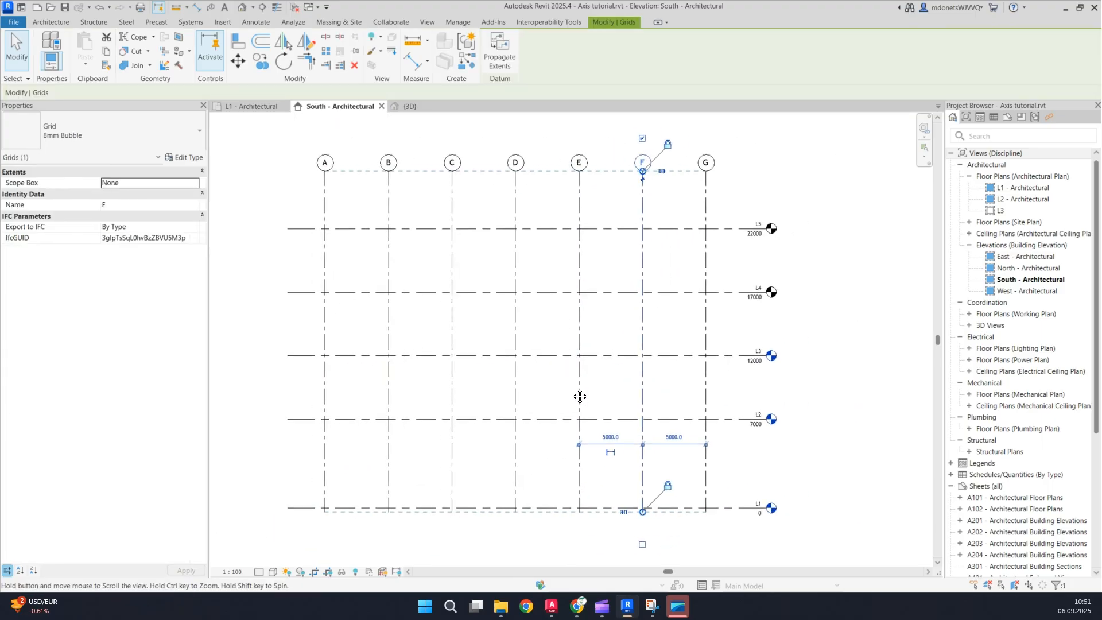
click(741, 415)
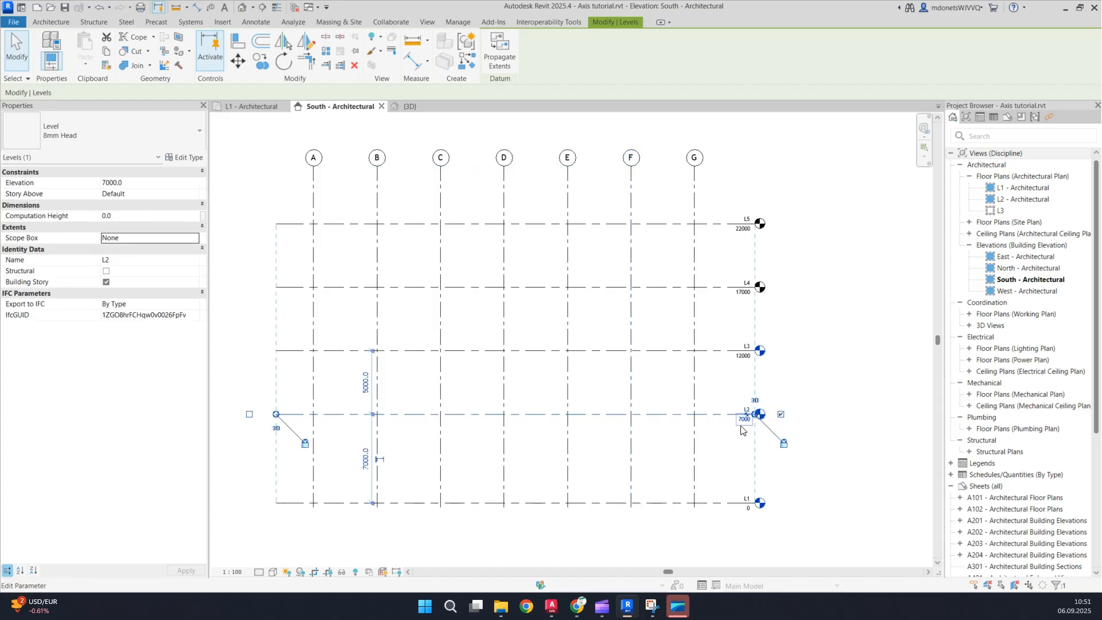
click(756, 440)
click(740, 415)
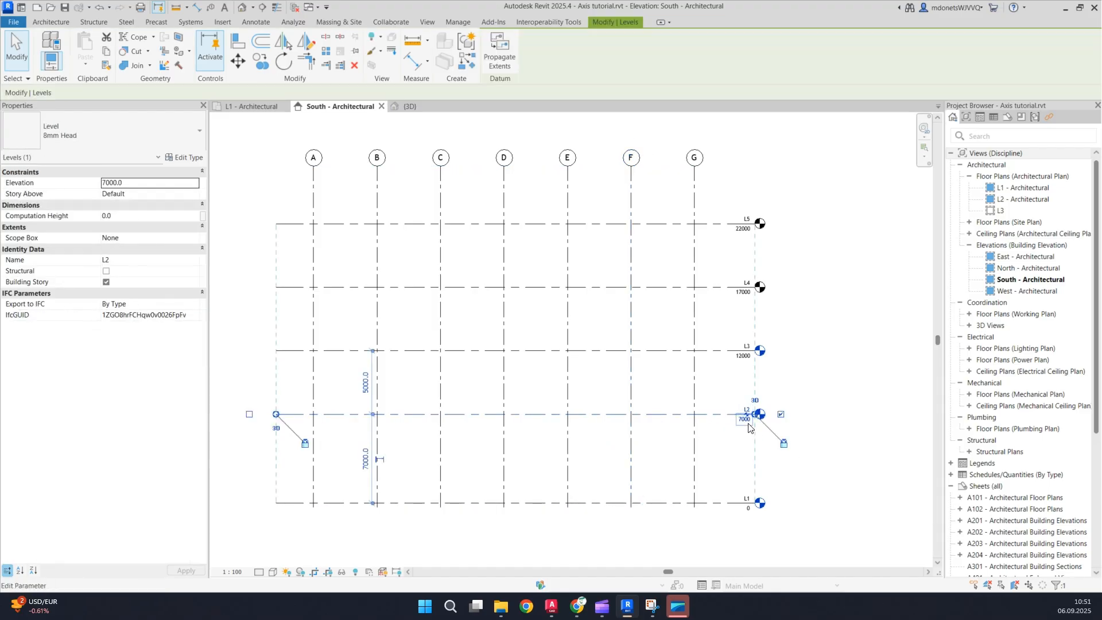
scroll(746, 365, down, 1)
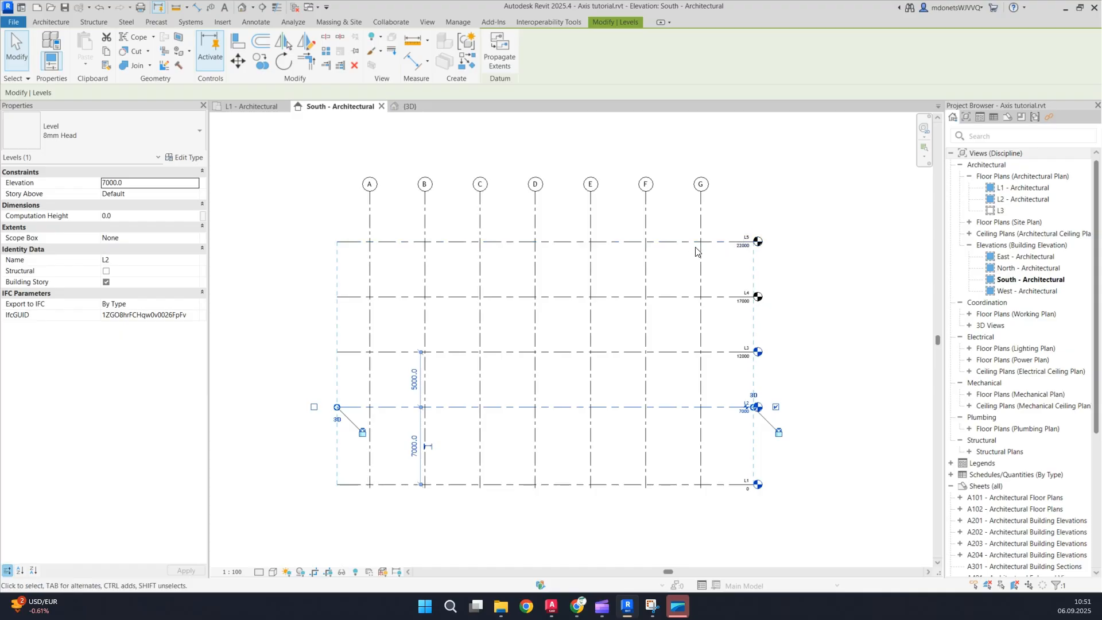
Step: Extend the grid lines upward so their bubbles sit well above level L5 in the South elevation
scroll(653, 219, down, 1)
middle_drag(654, 218, 666, 305)
click(660, 298)
drag(659, 284, 660, 154)
Step: Set level L2's elevation to 10000
scroll(791, 354, up, 1)
middle_drag(772, 418, 743, 294)
scroll(732, 326, up, 1)
scroll(659, 336, down, 1)
click(692, 364)
click(684, 367)
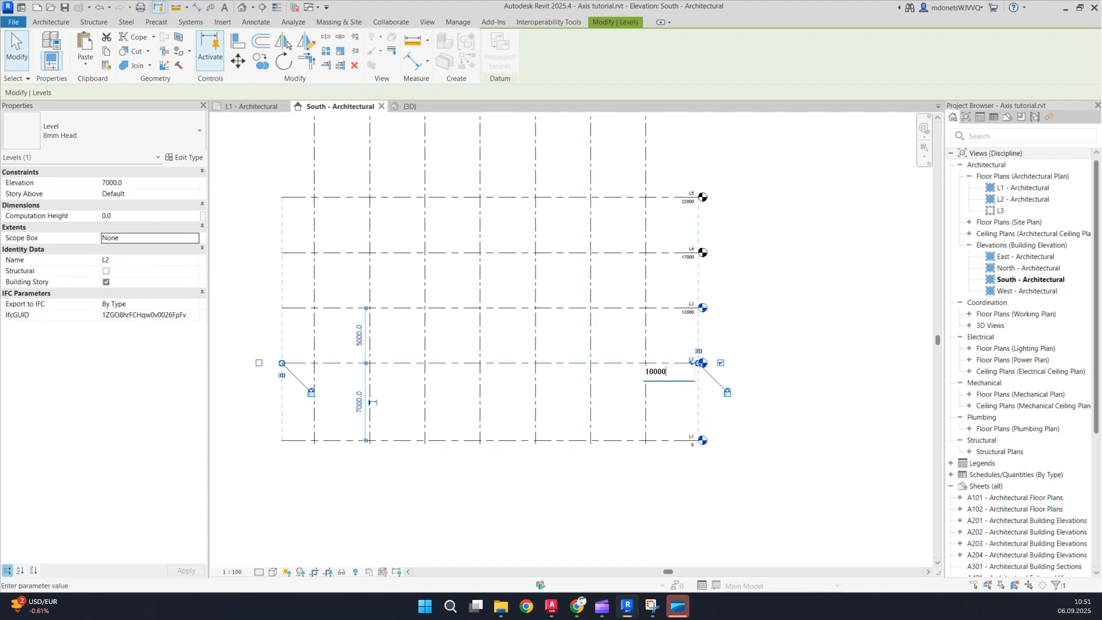
key(Return)
Step: Set level L3's elevation to 15000
click(661, 310)
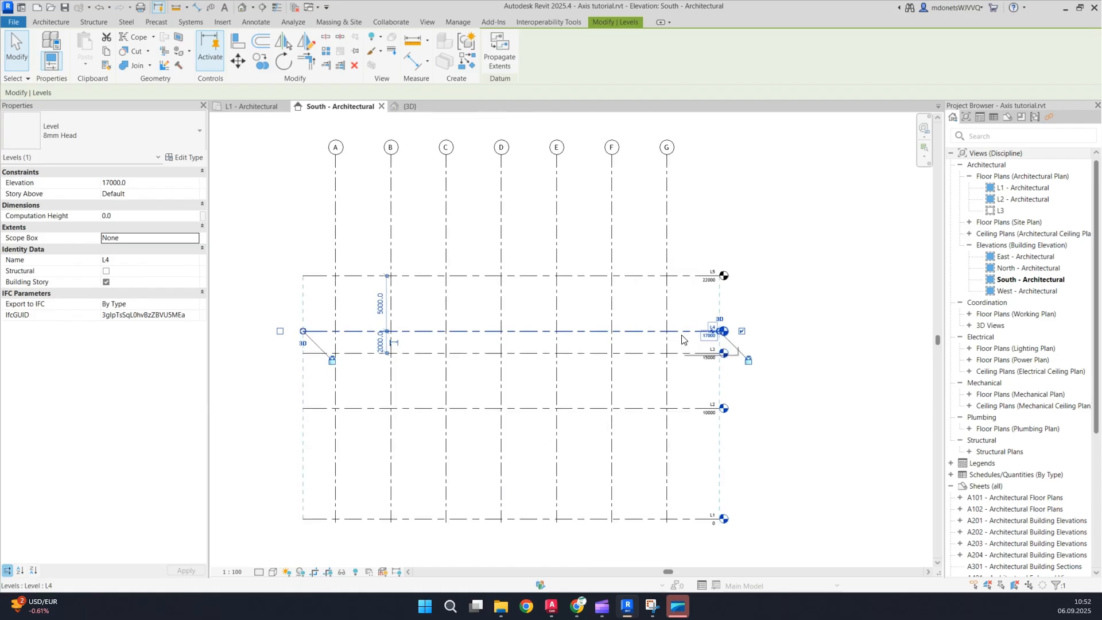
Step: Add an elbow to level L4's head, shift the head below and above its line, and straighten it back onto the line
scroll(712, 336, up, 3)
click(711, 333)
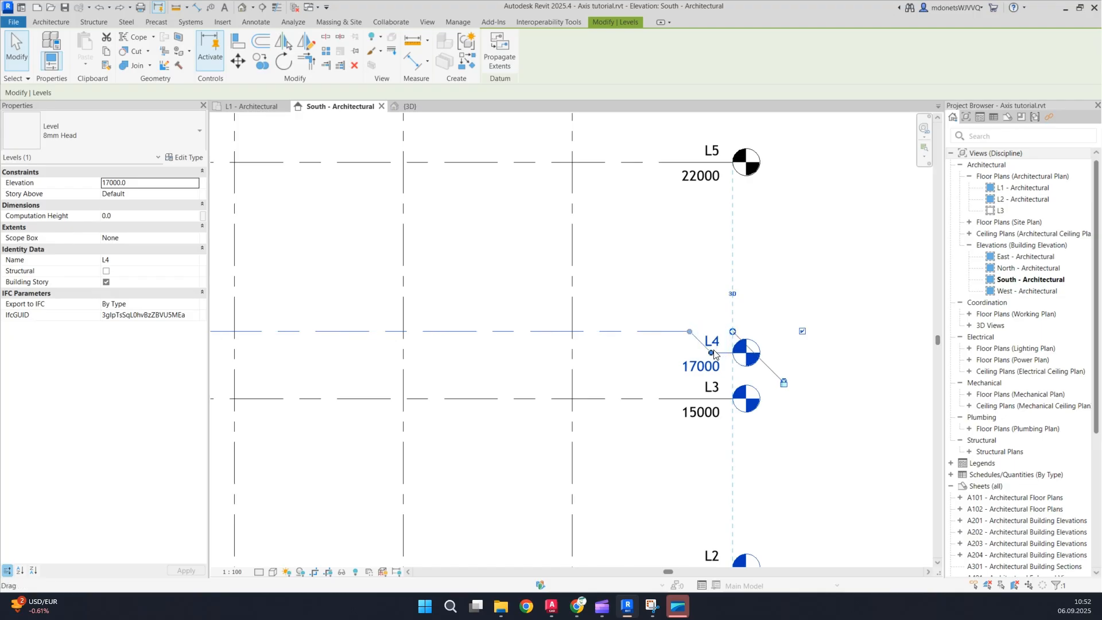
drag(713, 354, 712, 295)
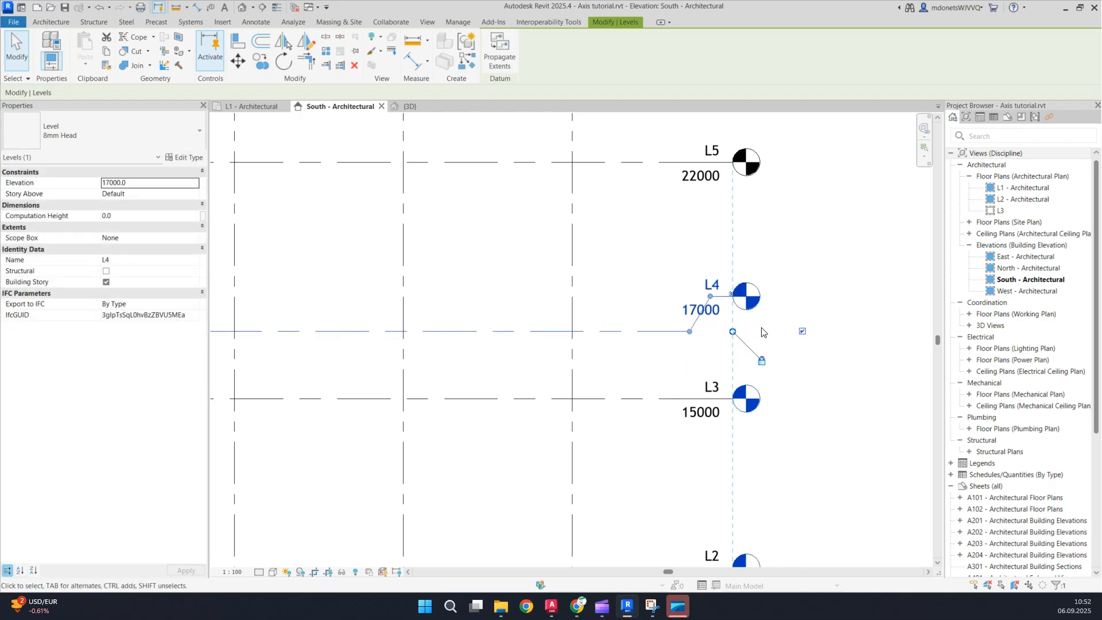
click(791, 338)
click(694, 331)
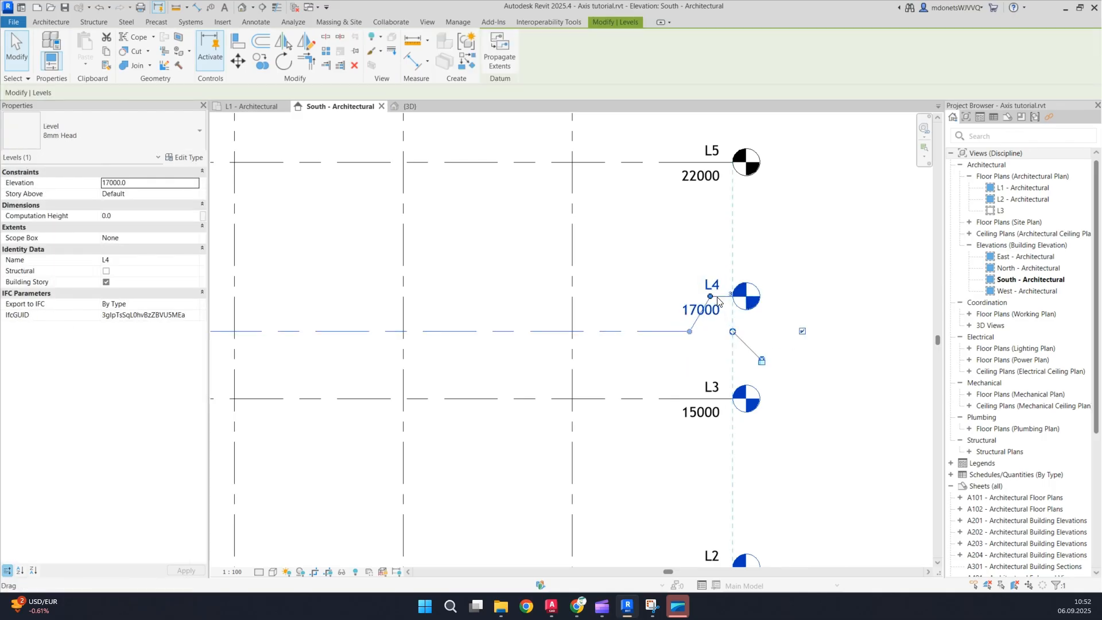
drag(712, 299, 705, 332)
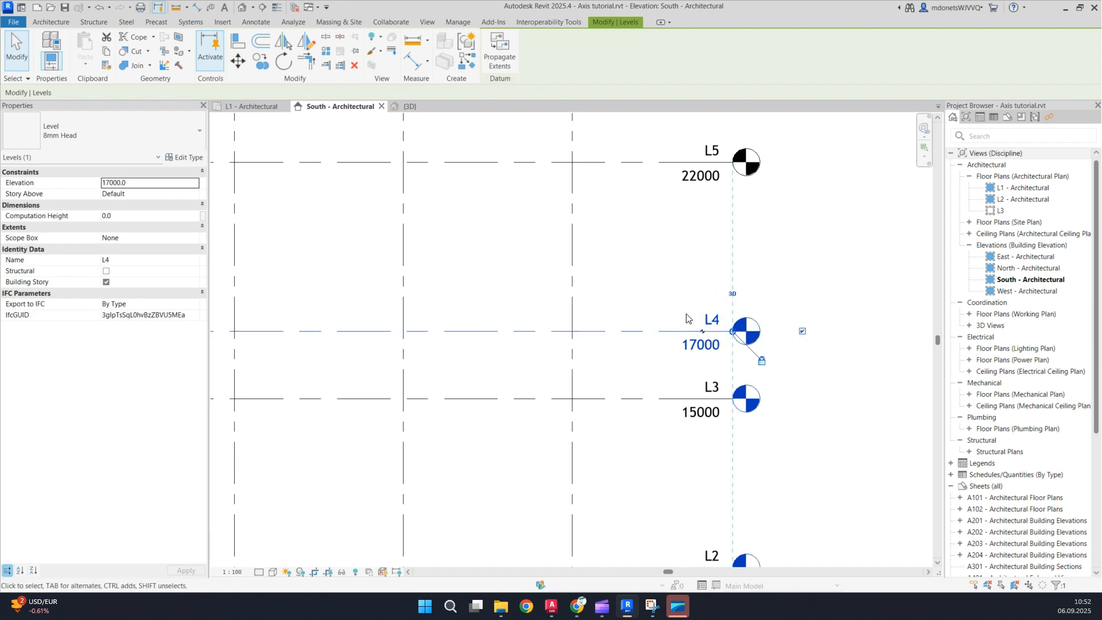
Step: Set level L4's elevation to 20000 and level L5's elevation to 25000
scroll(717, 331, down, 2)
click(729, 342)
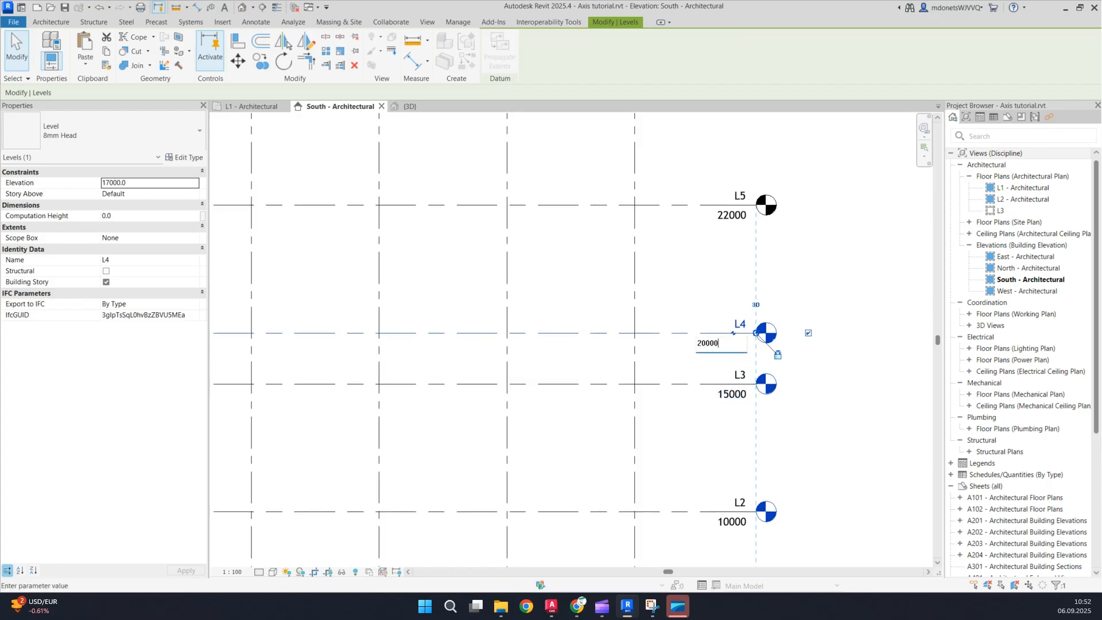
key(Return)
click(732, 216)
click(735, 219)
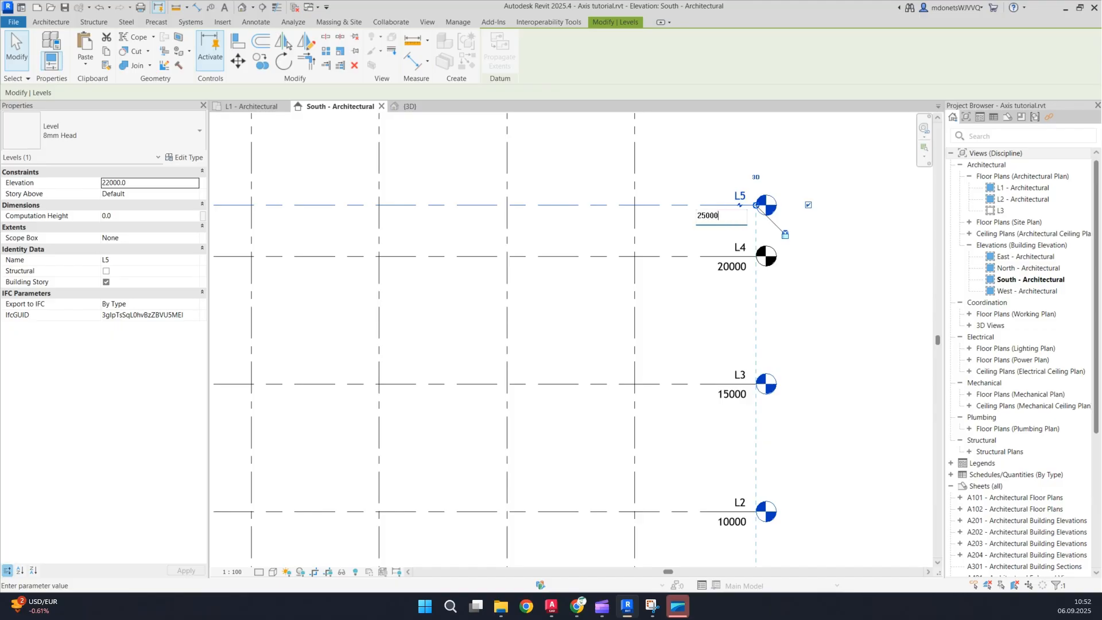
key(Return)
Step: Copy level L5 upward to create a new level L6 and set its elevation to 30000
scroll(689, 296, down, 3)
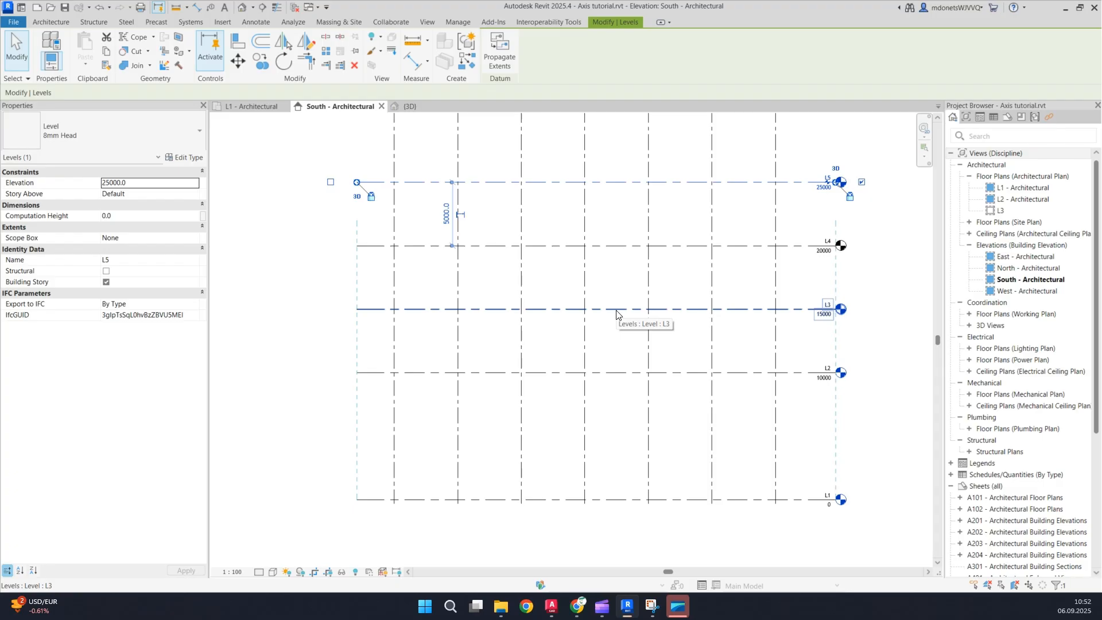
middle_drag(588, 242, 603, 313)
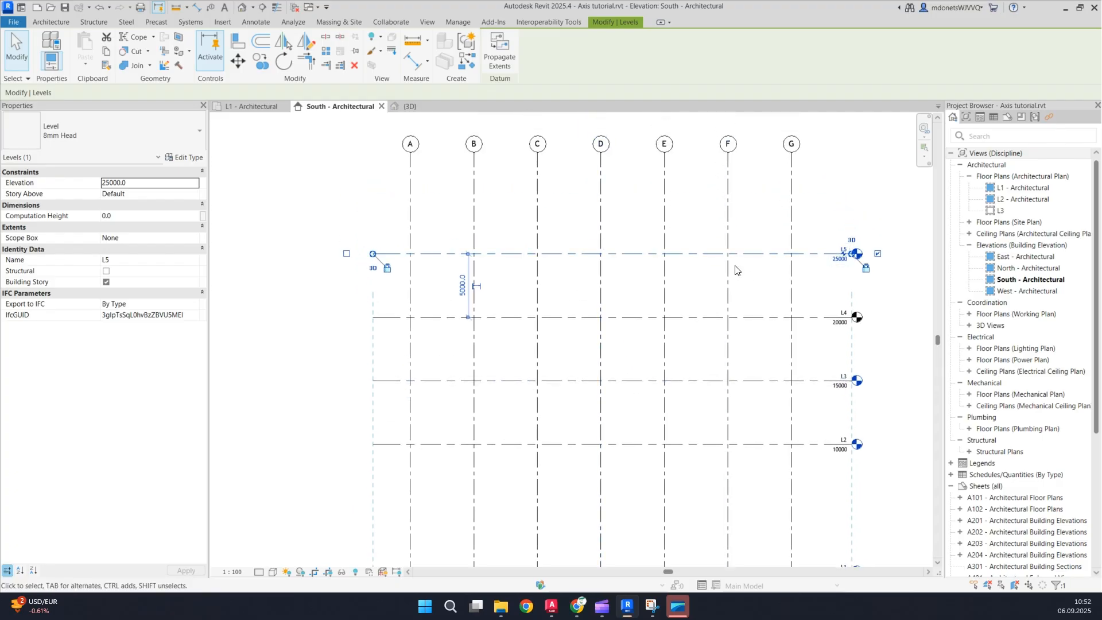
ctrl+drag(700, 248, 696, 194)
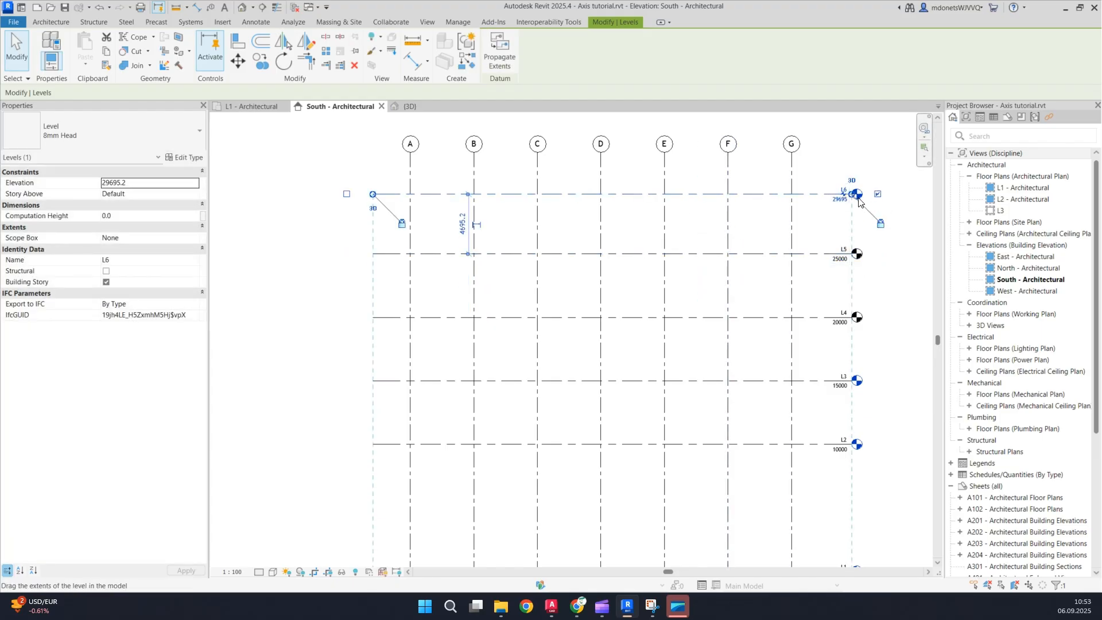
scroll(856, 198, up, 3)
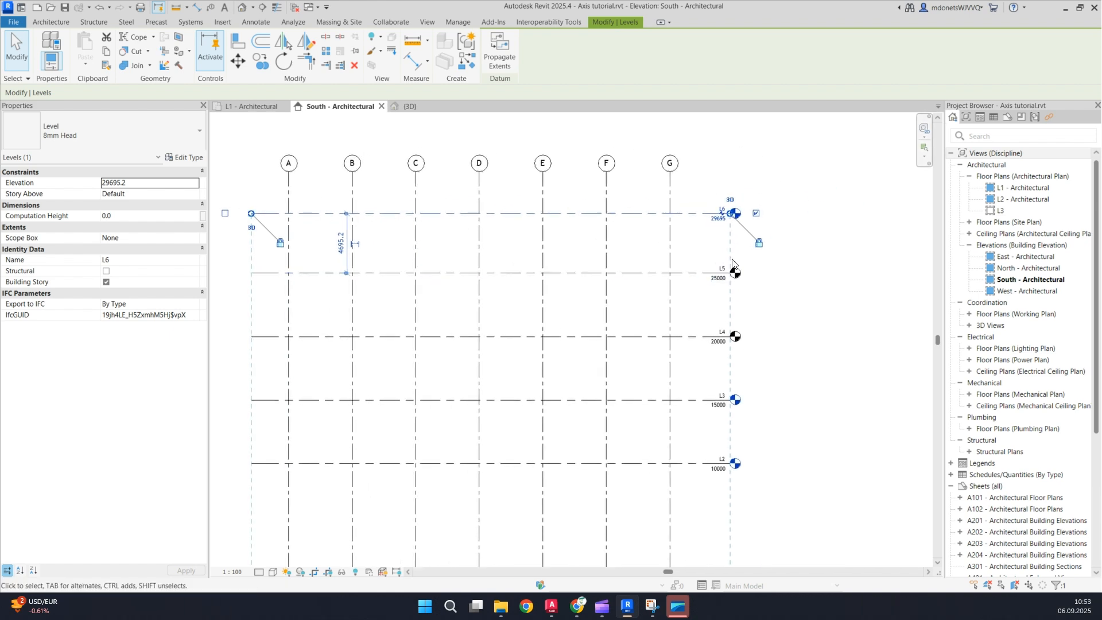
click(715, 220)
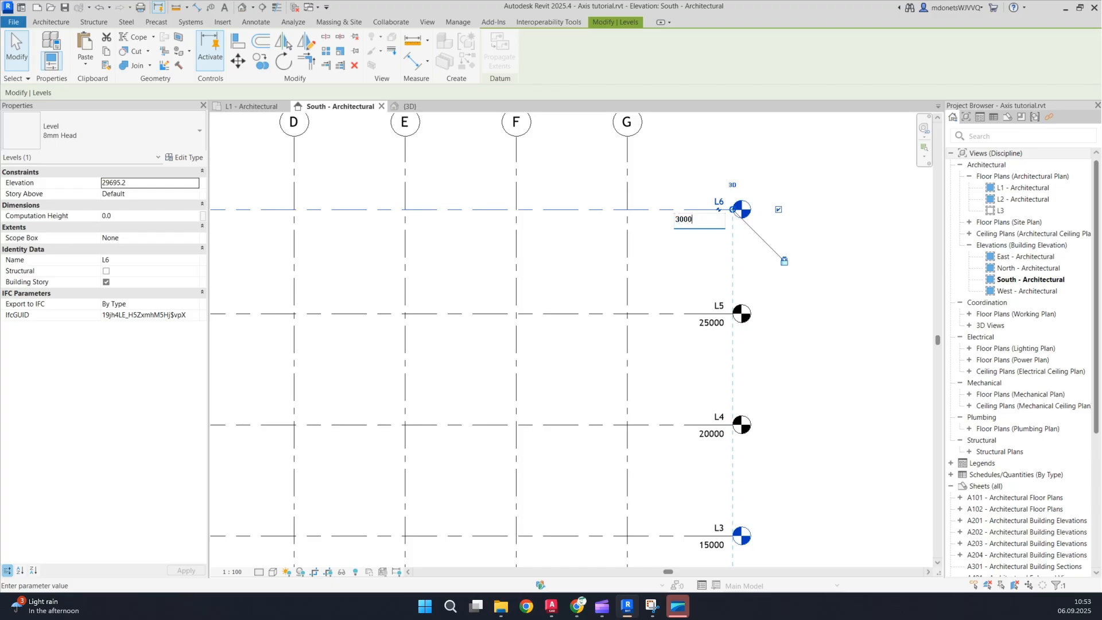
text(30000)
key(Return)
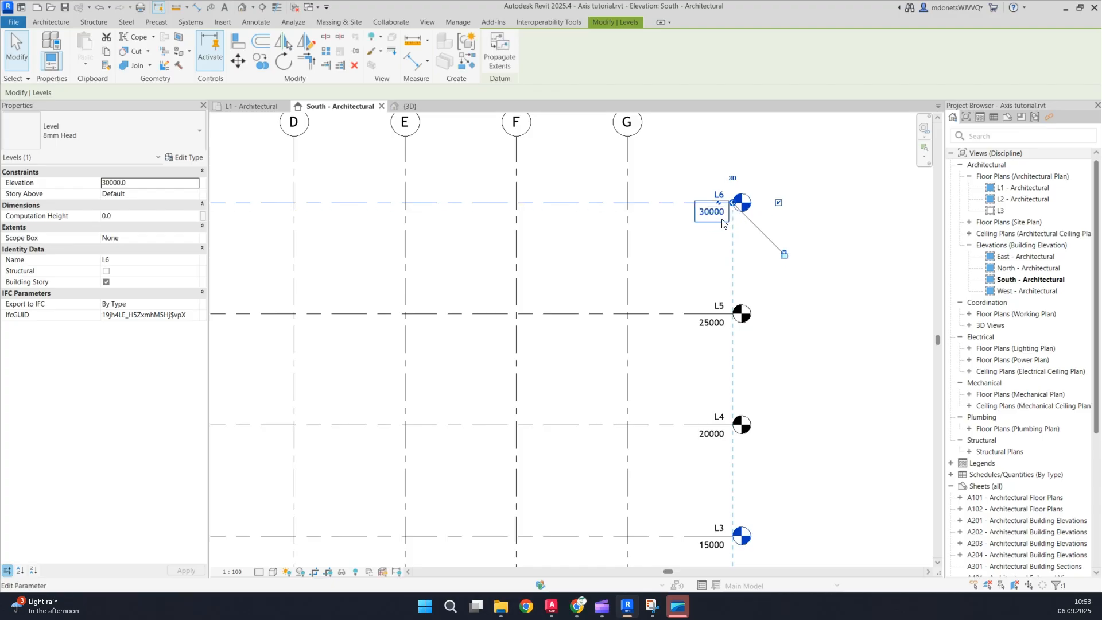
scroll(718, 224, down, 4)
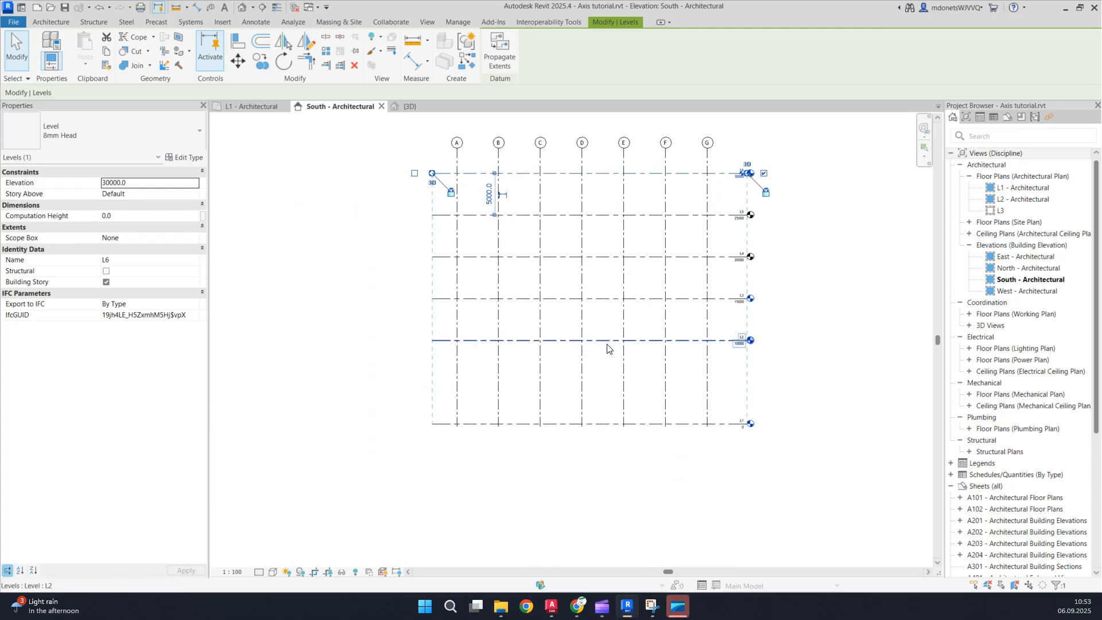
scroll(608, 345, up, 3)
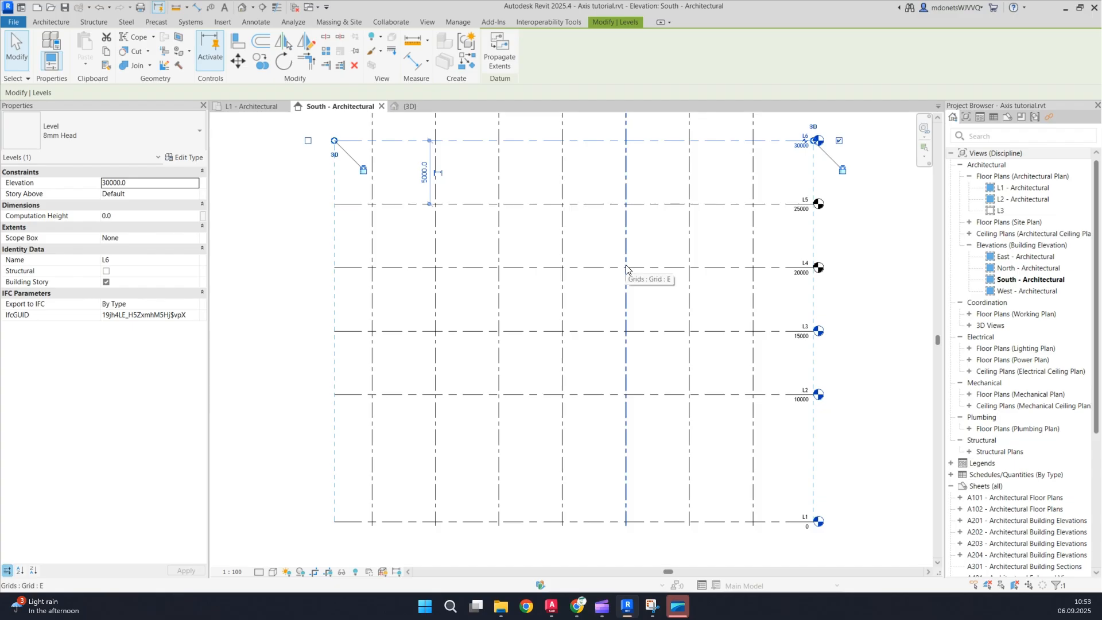
middle_drag(627, 268, 627, 306)
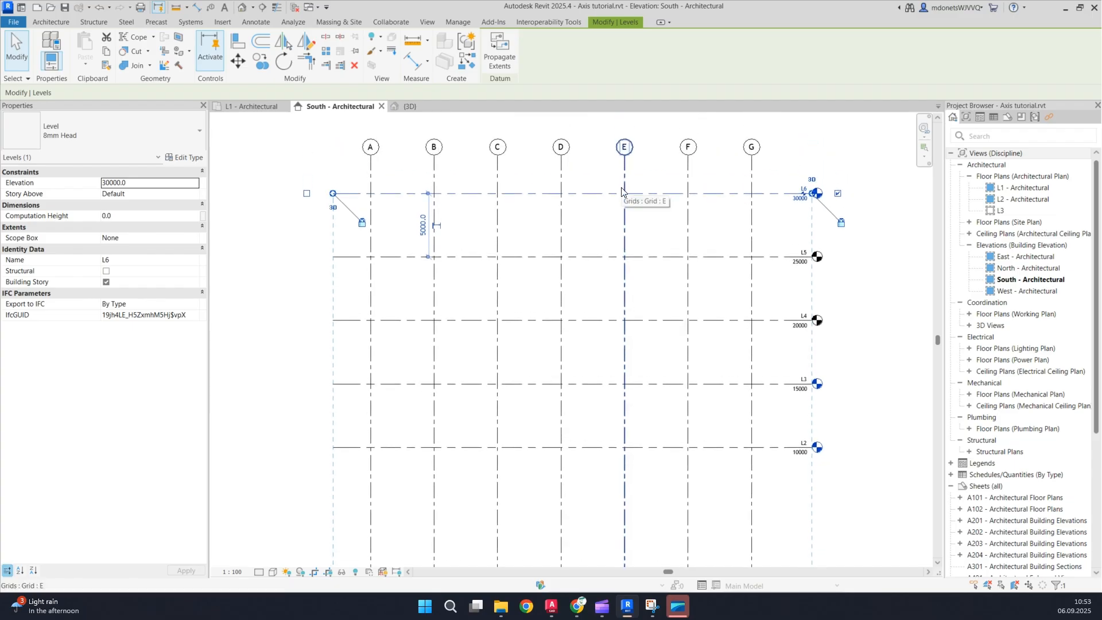
middle_drag(648, 406, 599, 333)
middle_drag(497, 241, 517, 261)
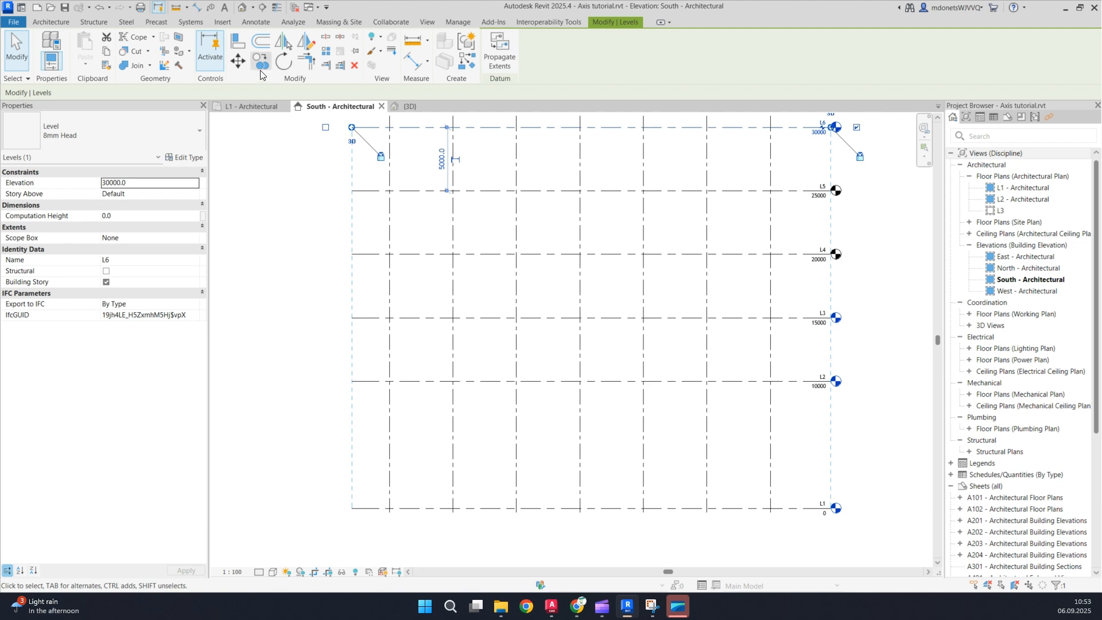
Step: Try drawing a thin detail line along grid C from level L1 up to level L2
click(256, 22)
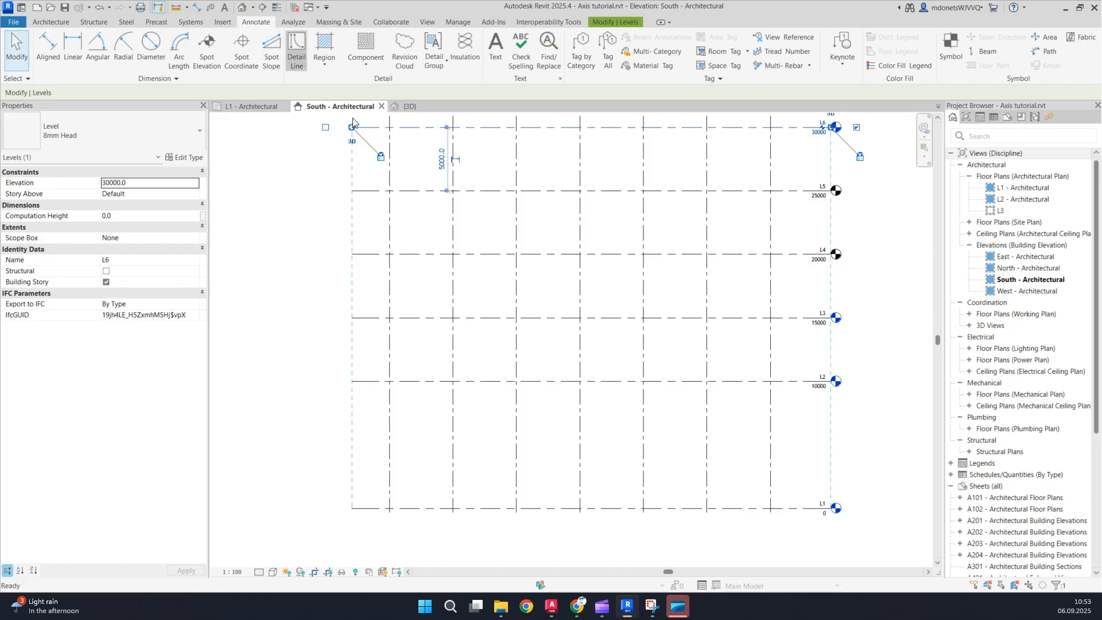
click(296, 50)
scroll(622, 483, up, 2)
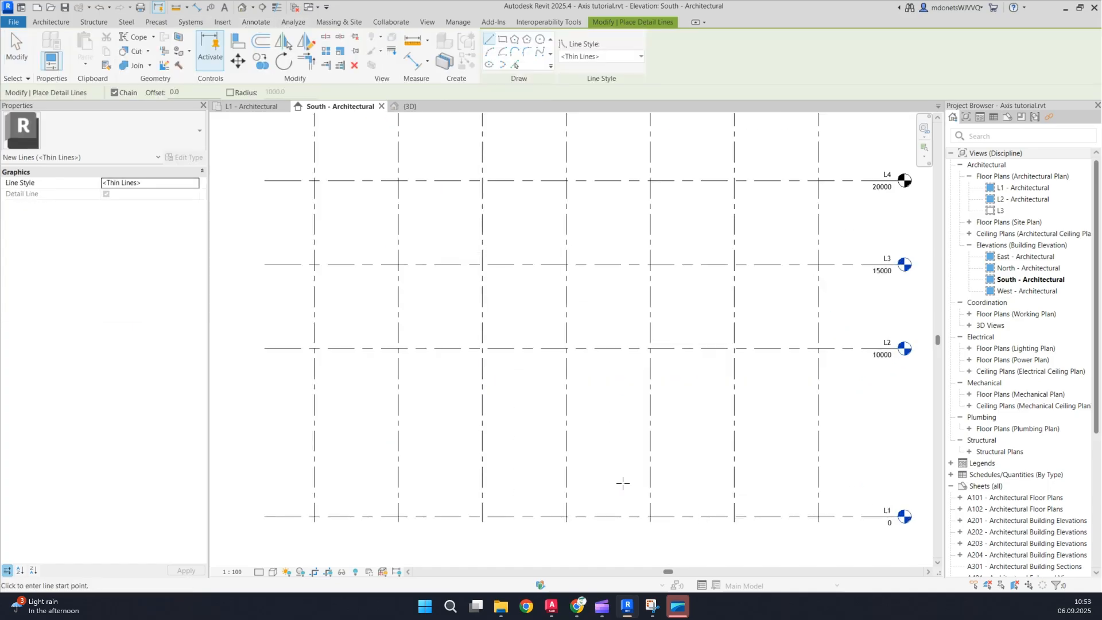
middle_drag(621, 491, 618, 431)
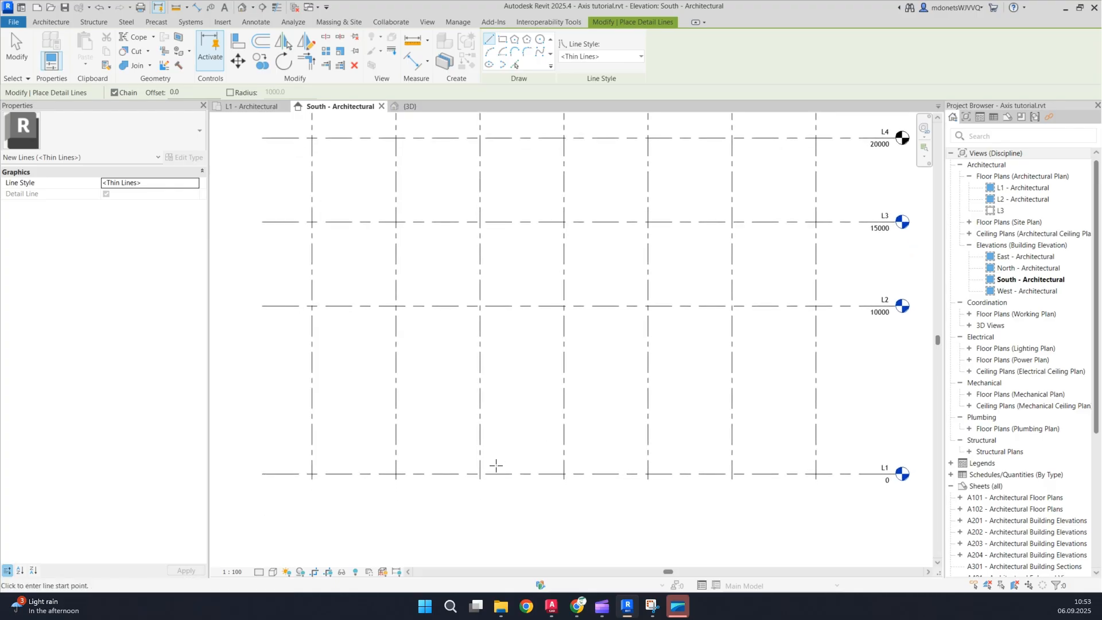
click(480, 474)
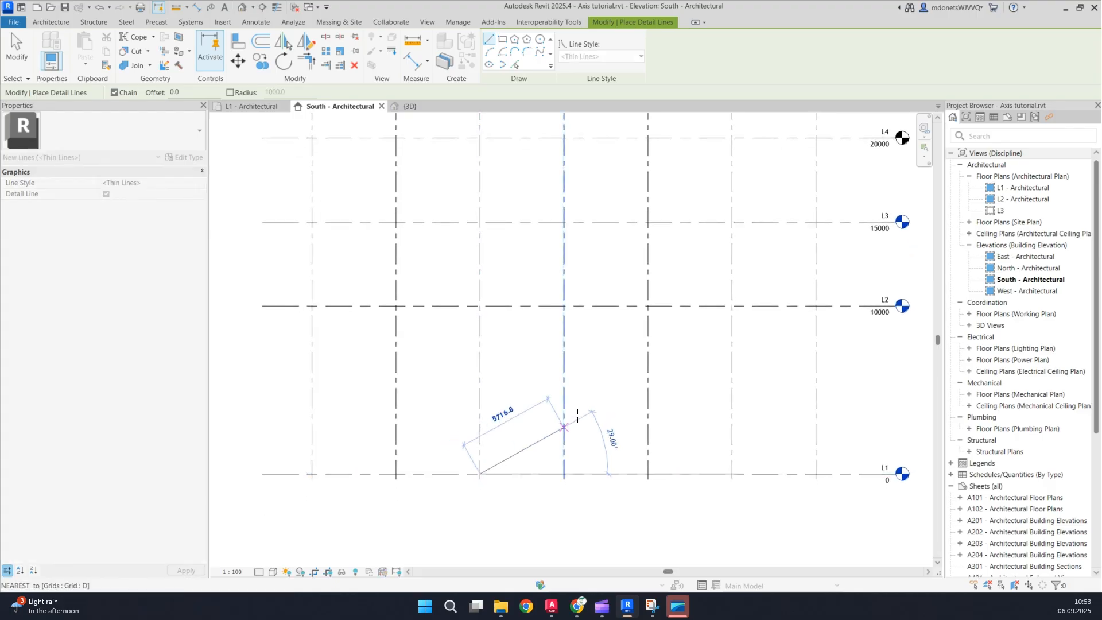
click(480, 305)
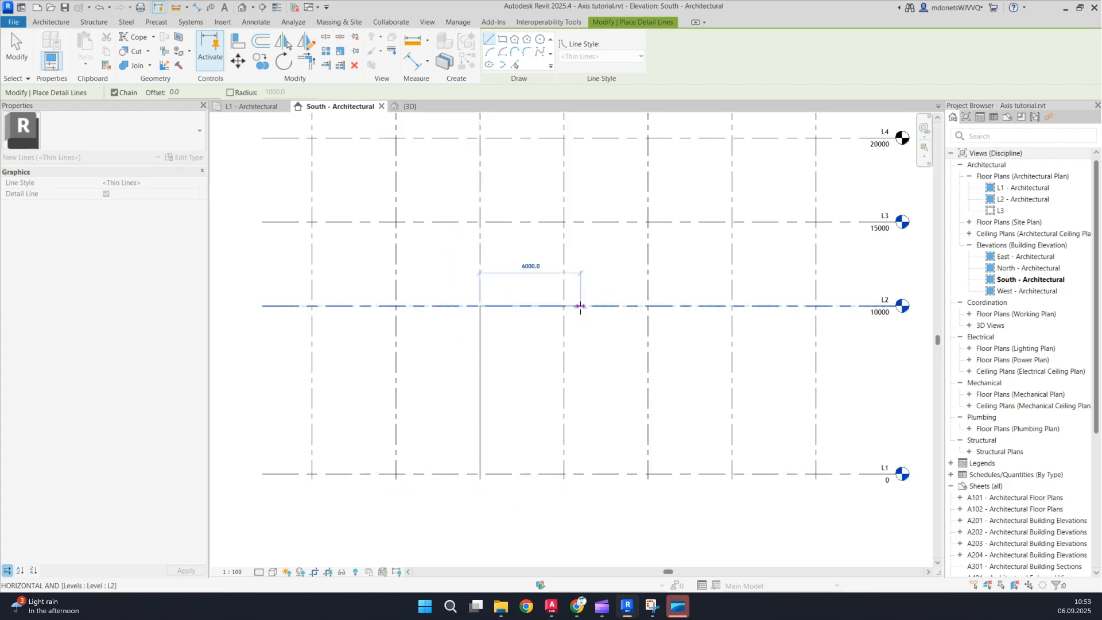
key(Escape)
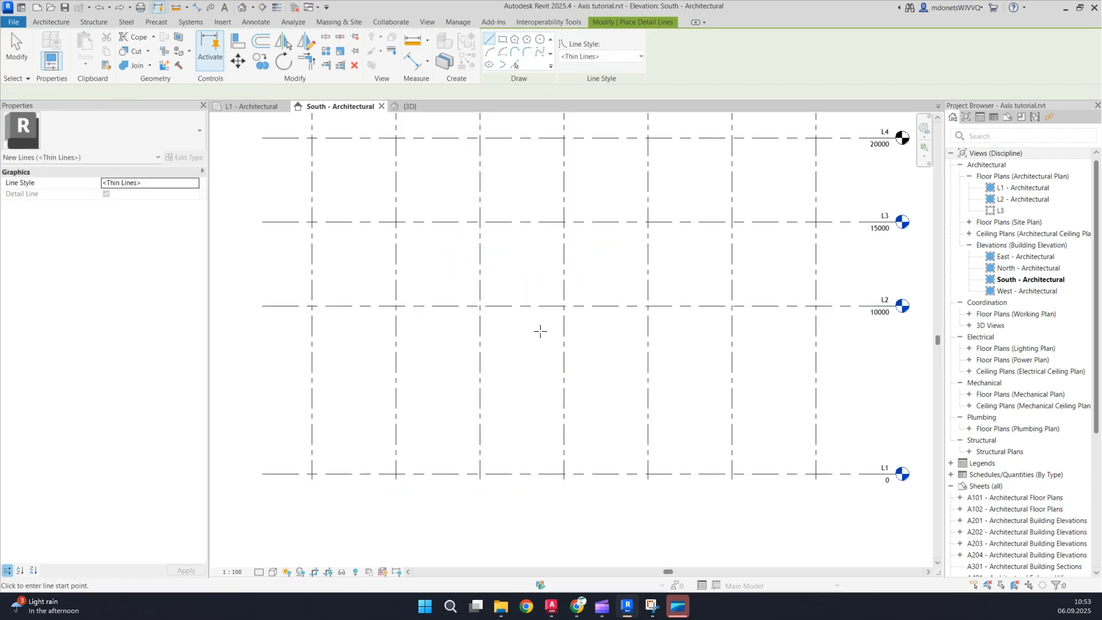
scroll(537, 330, down, 3)
key(Escape)
Step: Override the Grids category graphics to halftone in the South elevation
middle_drag(537, 357, 554, 412)
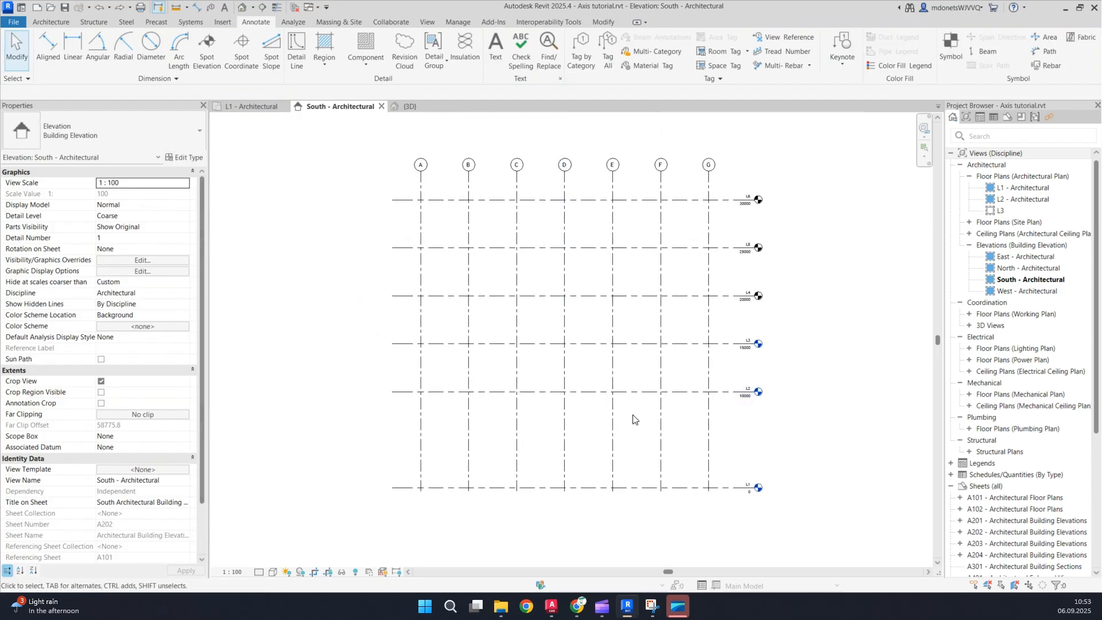
click(613, 424)
right_click(614, 421)
mouse_move(686, 204)
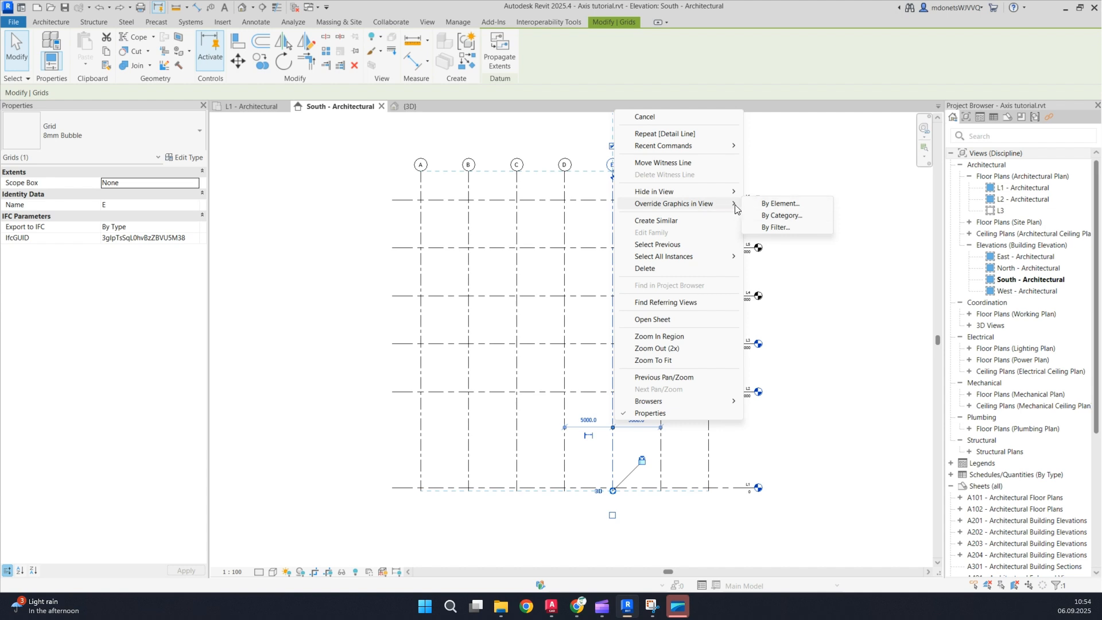
click(781, 215)
click(593, 278)
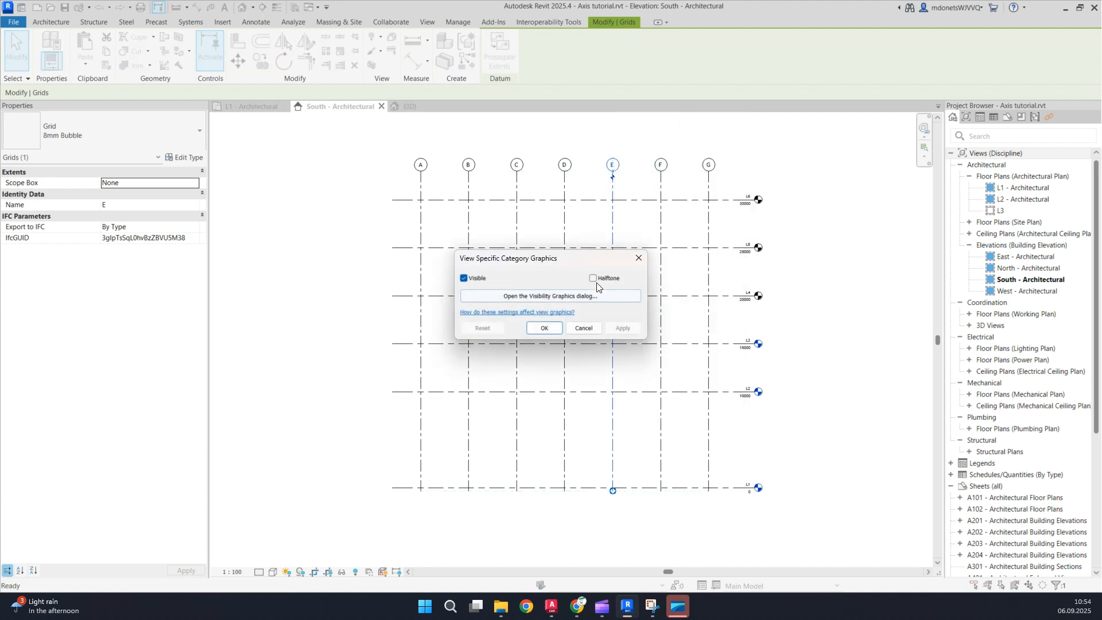
click(620, 330)
click(545, 329)
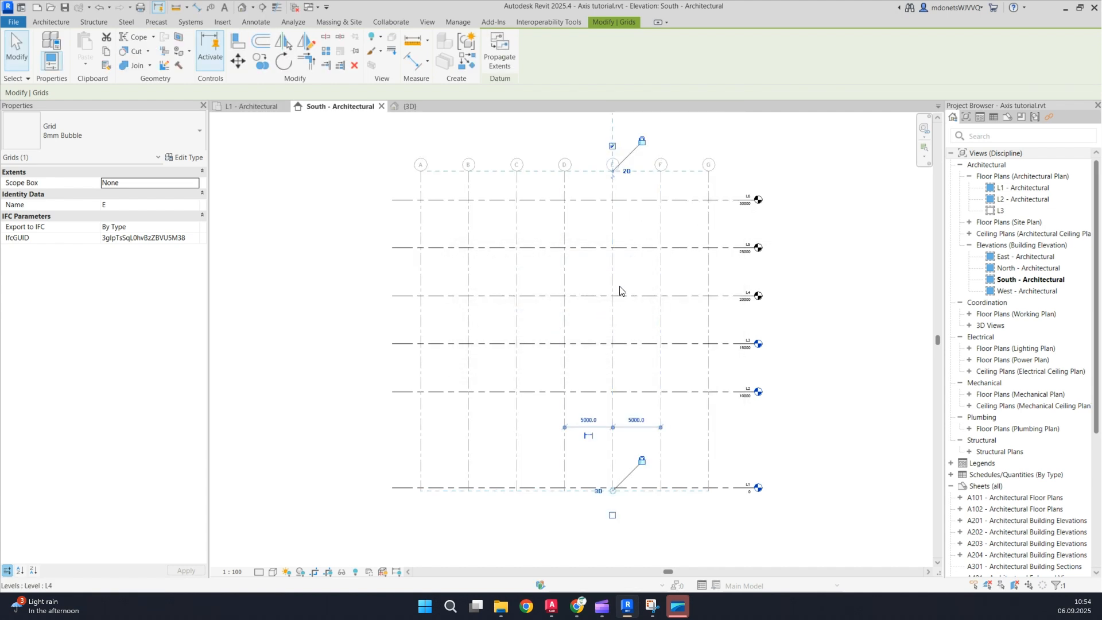
Step: Override the Levels category graphics to halftone in the South elevation
click(634, 296)
right_click(636, 296)
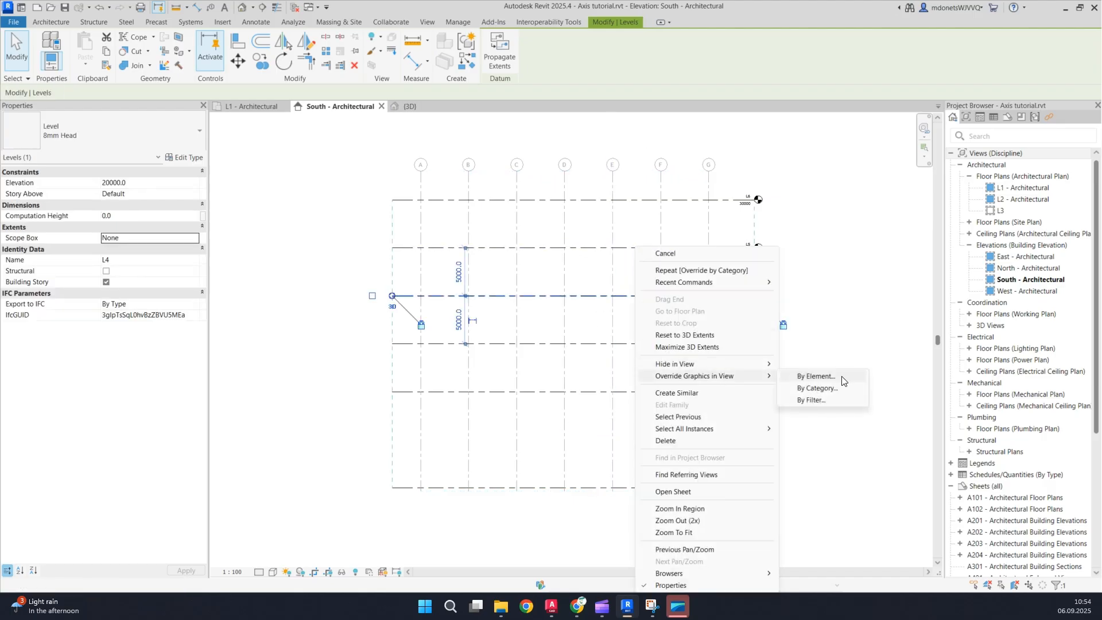
click(790, 389)
click(593, 278)
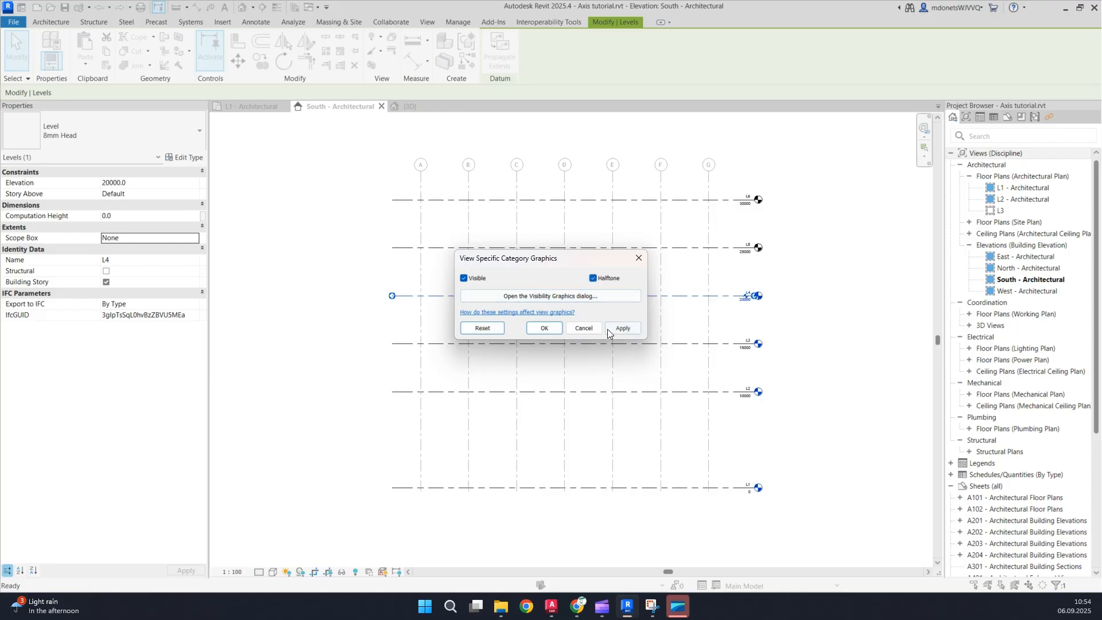
click(546, 330)
middle_drag(635, 365, 653, 307)
click(844, 394)
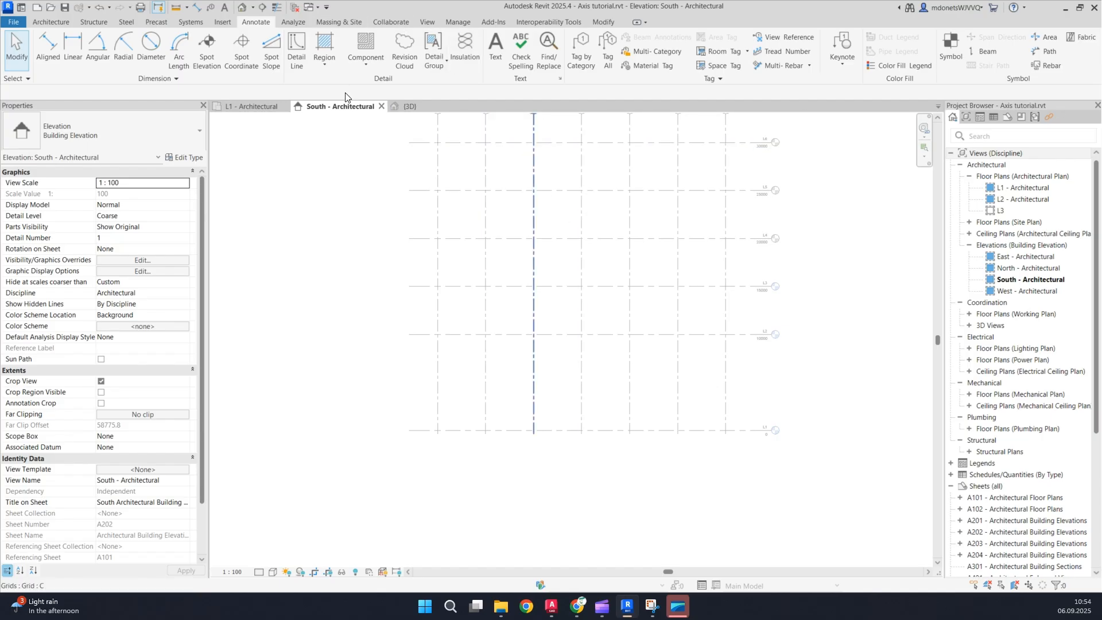
Step: Draw a 10000 mm thin detail line along grid D from level L1 up to level L2
click(296, 49)
click(582, 430)
click(582, 334)
scroll(643, 258, up, 2)
key(Escape)
Step: Draw a horizontal thin detail line along level L1 from grid D to grid E
scroll(609, 391, down, 1)
scroll(615, 414, up, 4)
scroll(548, 436, up, 2)
click(515, 427)
key(Escape)
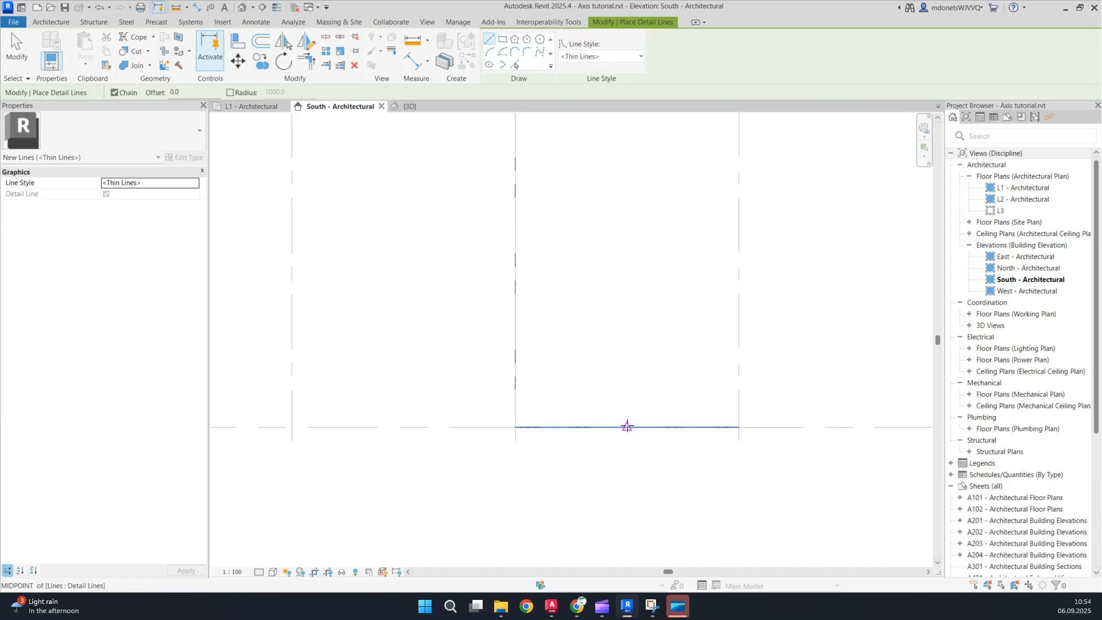
Step: Draw a vertical thin detail line upward past level L5 from the midpoint of the line between grids D and E
click(627, 427)
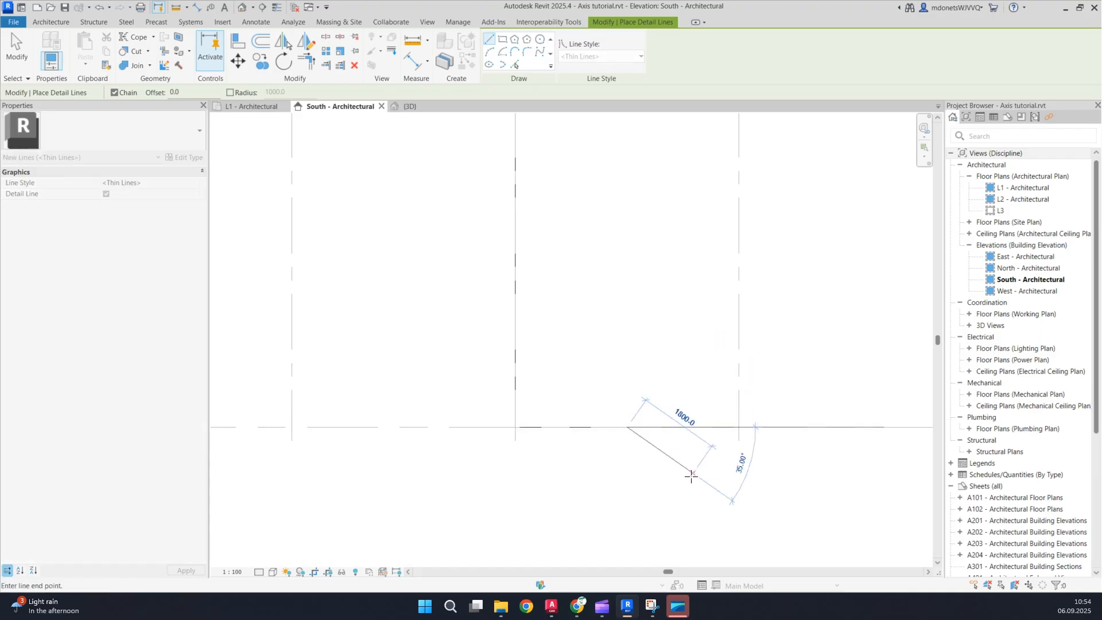
scroll(648, 468, down, 5)
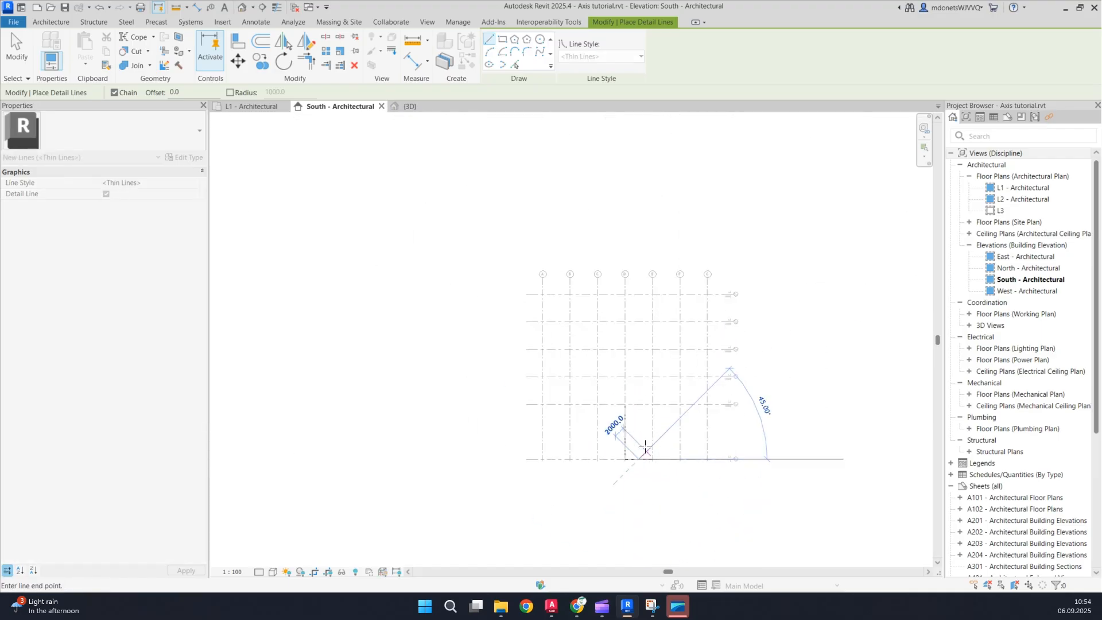
key(Escape)
key(Escape)
Step: Change the line style of the detail line on grid D between levels L1 and L2 to Medium Lines
scroll(676, 432, up, 5)
middle_drag(647, 443, 637, 327)
scroll(566, 325, up, 1)
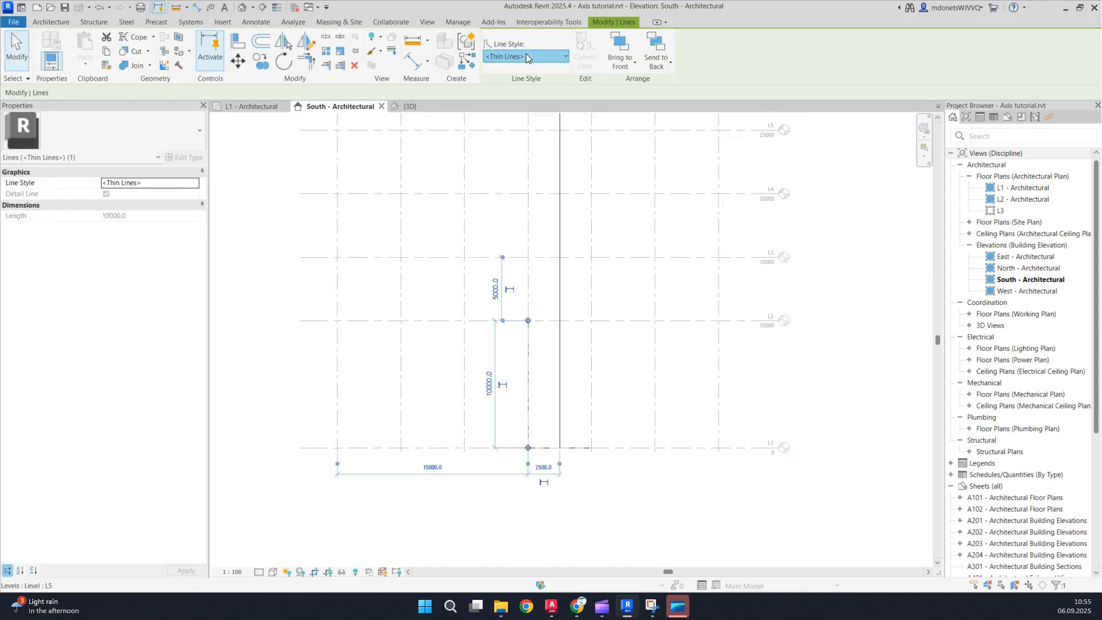
click(526, 58)
click(534, 155)
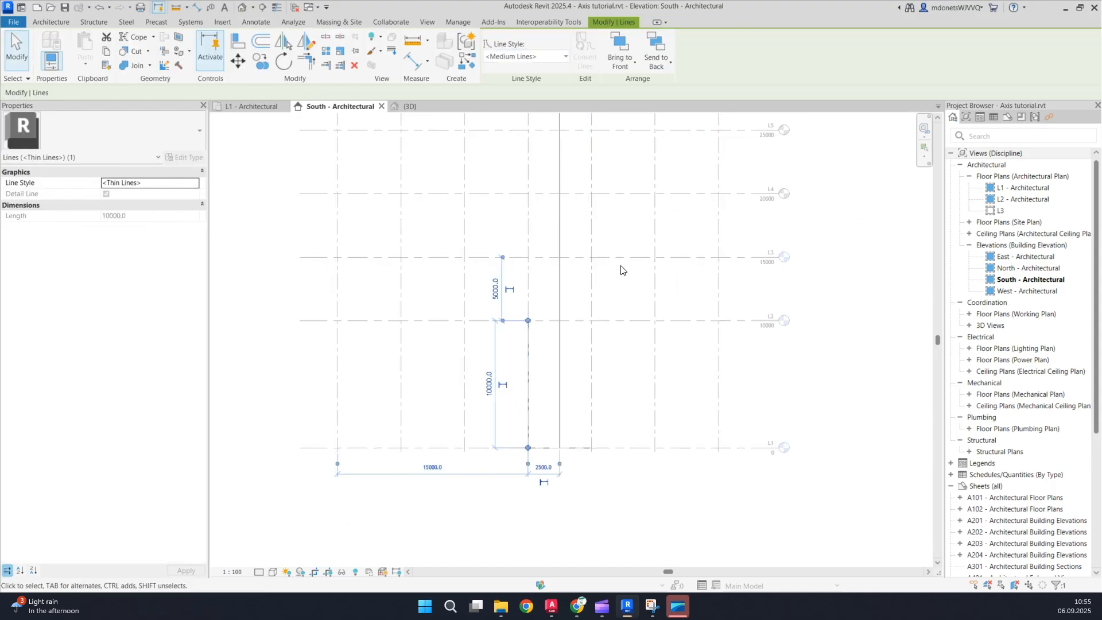
Step: Select all thin-line instances matching the vertical detail line and change their line style to Medium Lines
click(561, 339)
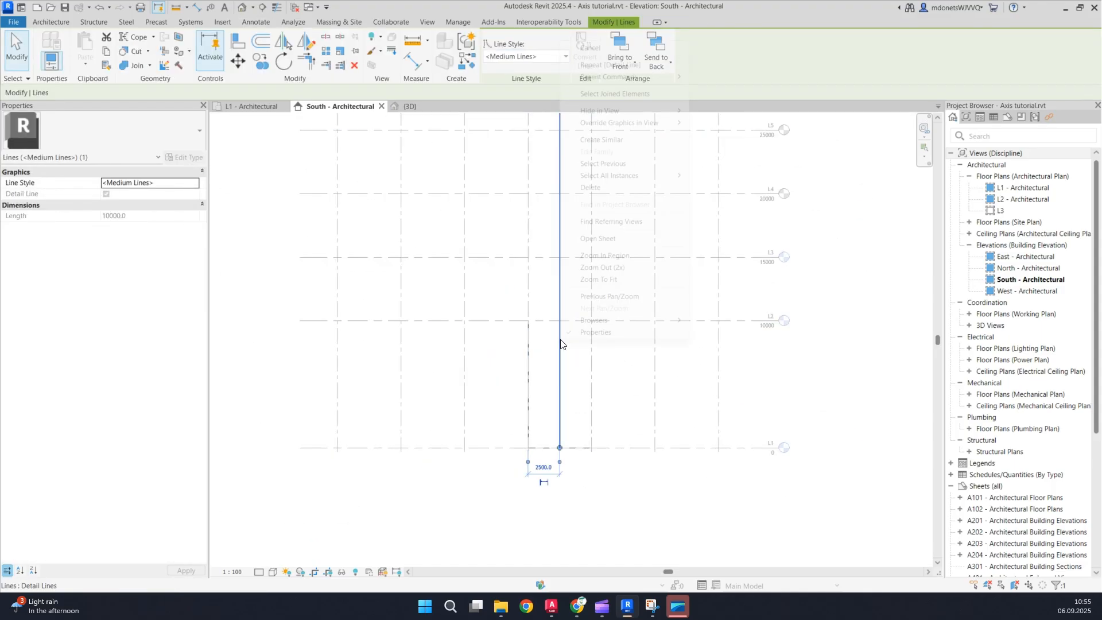
right_click(561, 340)
mouse_move(633, 180)
click(731, 175)
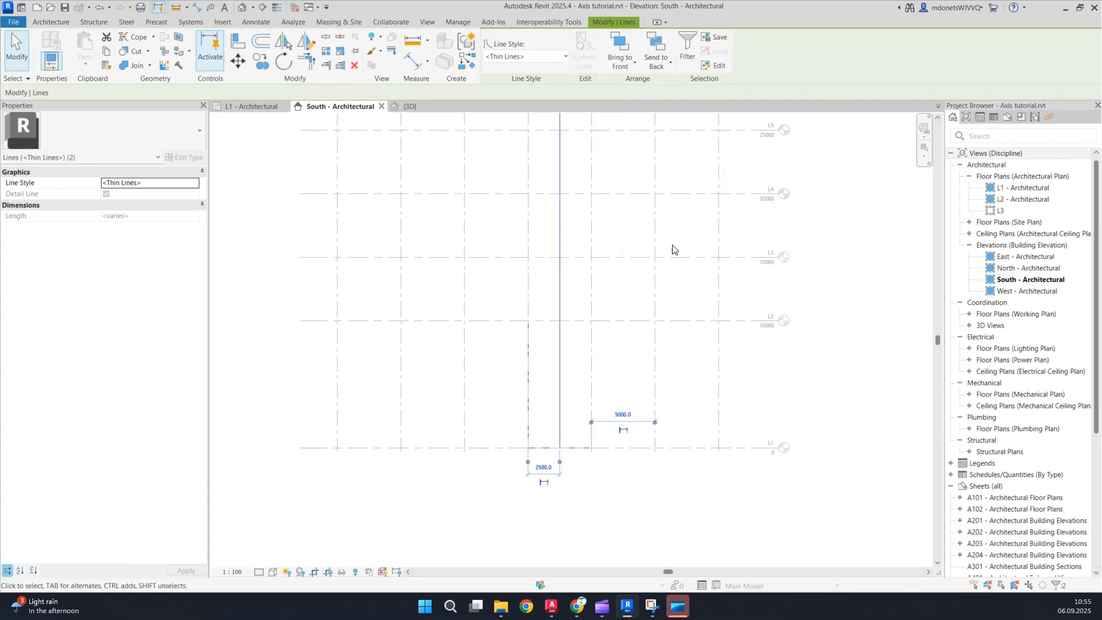
click(149, 182)
scroll(142, 224, down, 2)
click(144, 195)
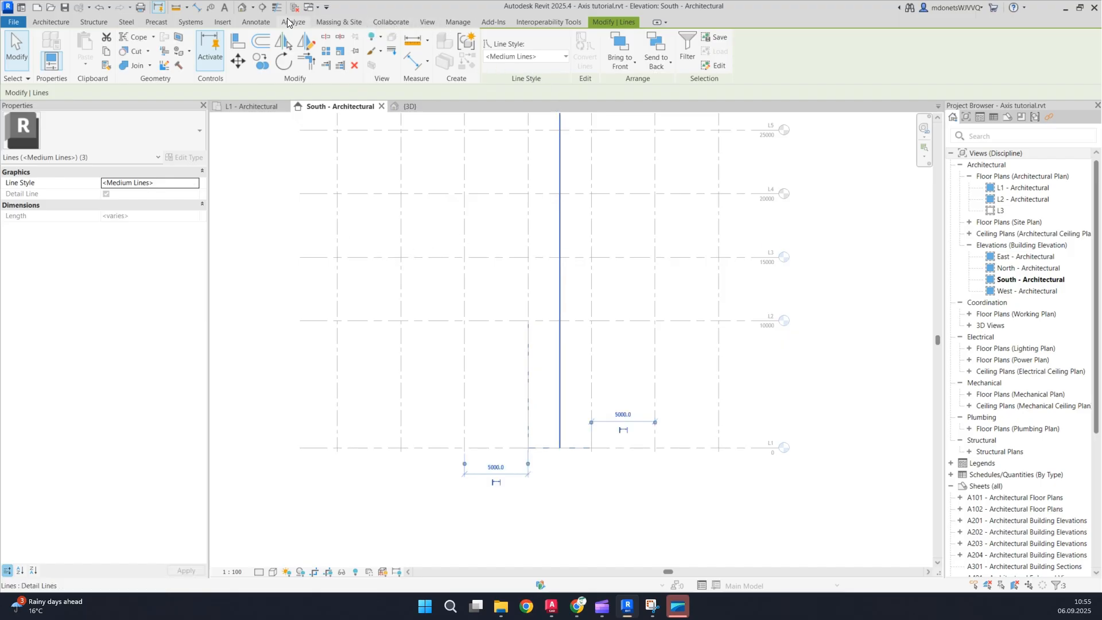
Step: Open the project's line styles and set the Medium Lines color to orange RGB 255-128-064
click(257, 22)
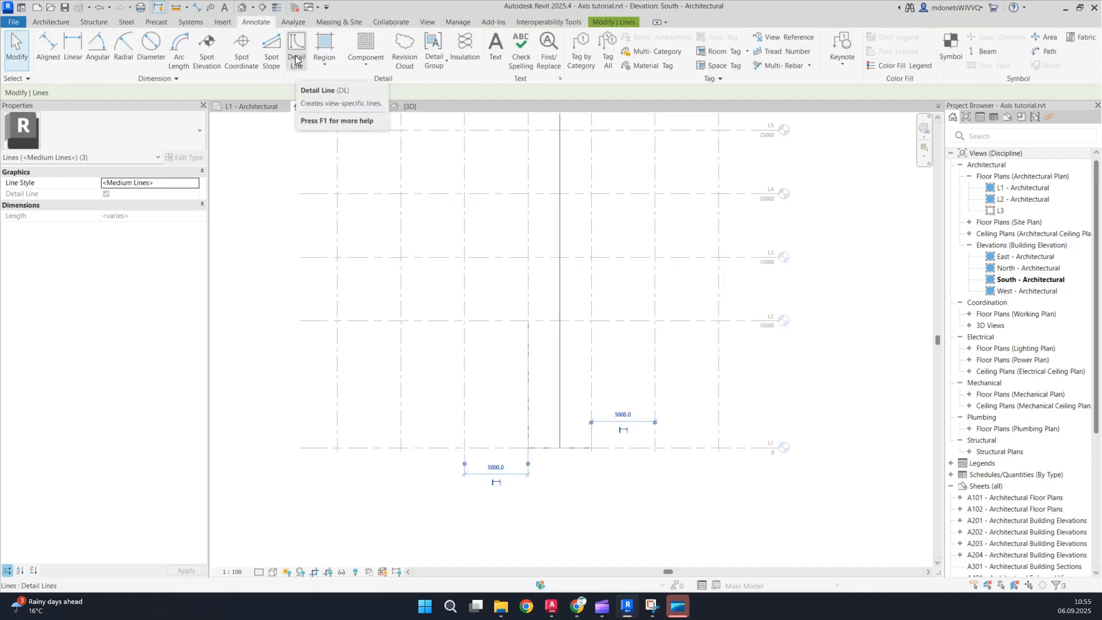
click(457, 22)
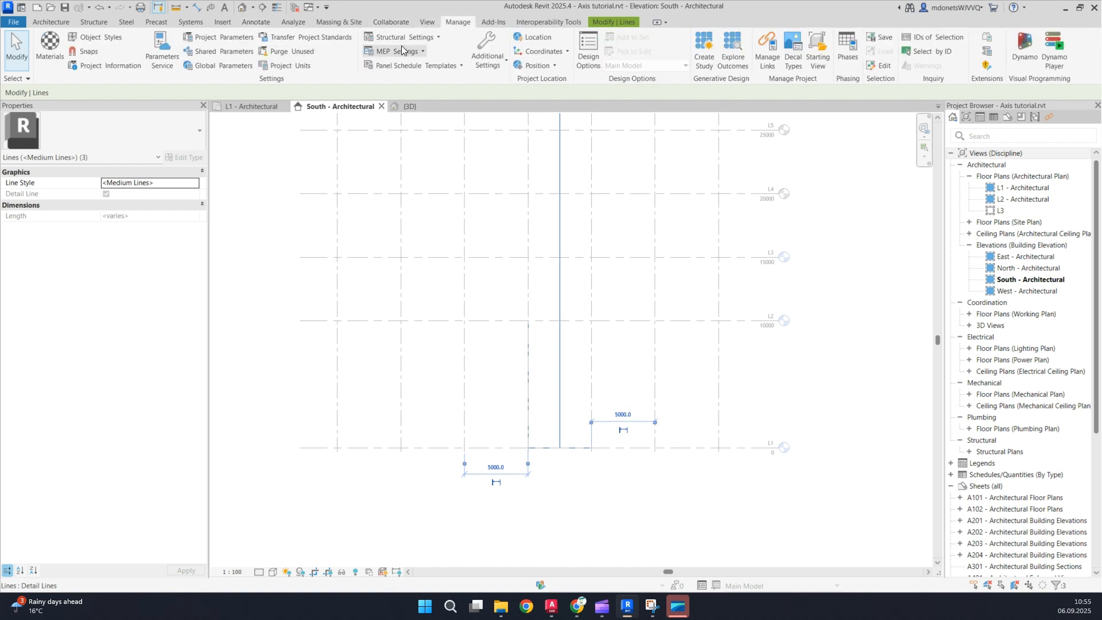
click(488, 52)
click(513, 87)
click(360, 236)
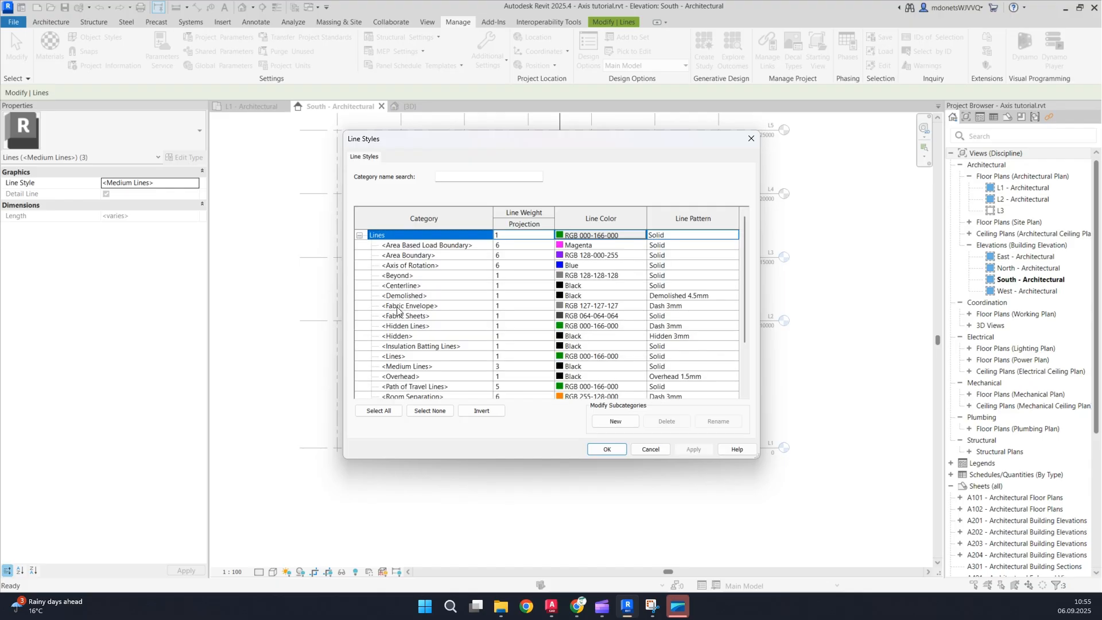
scroll(407, 312, down, 1)
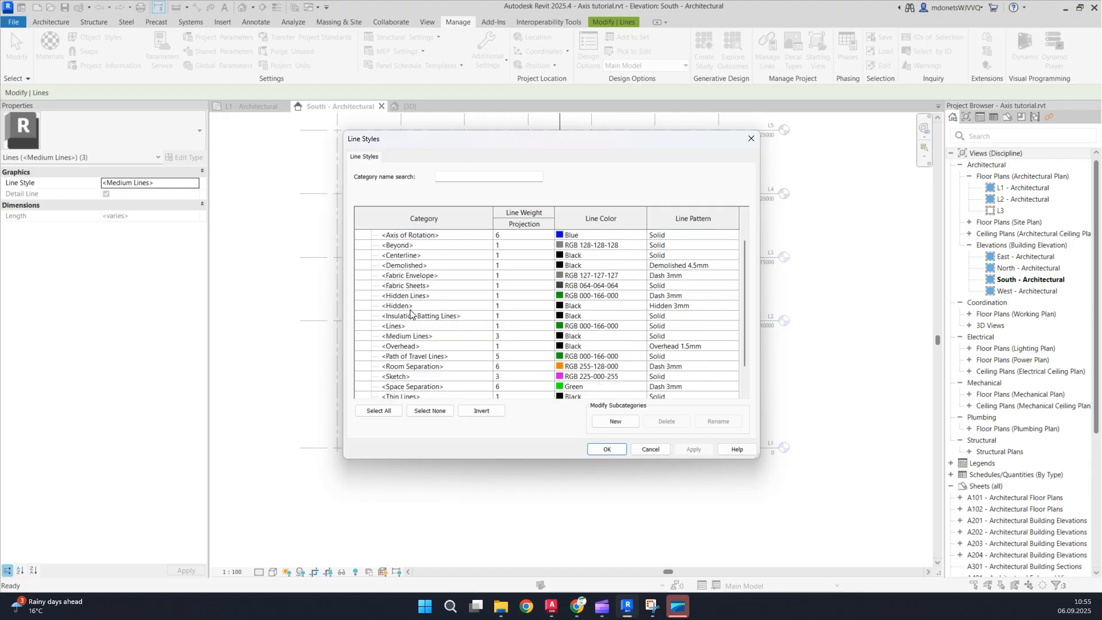
click(388, 339)
click(606, 337)
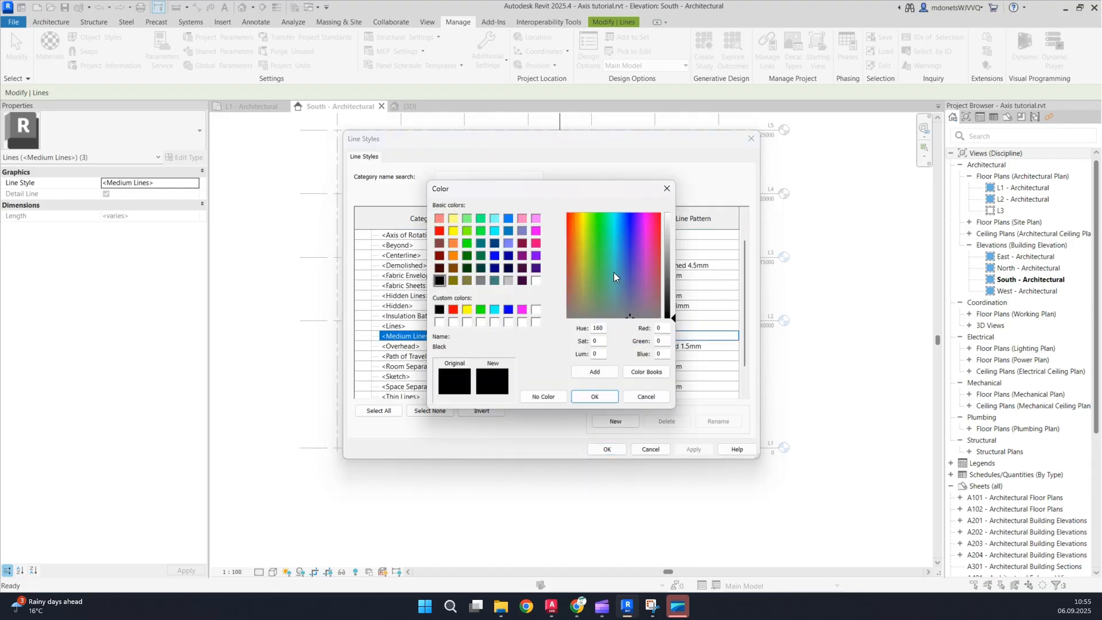
click(467, 256)
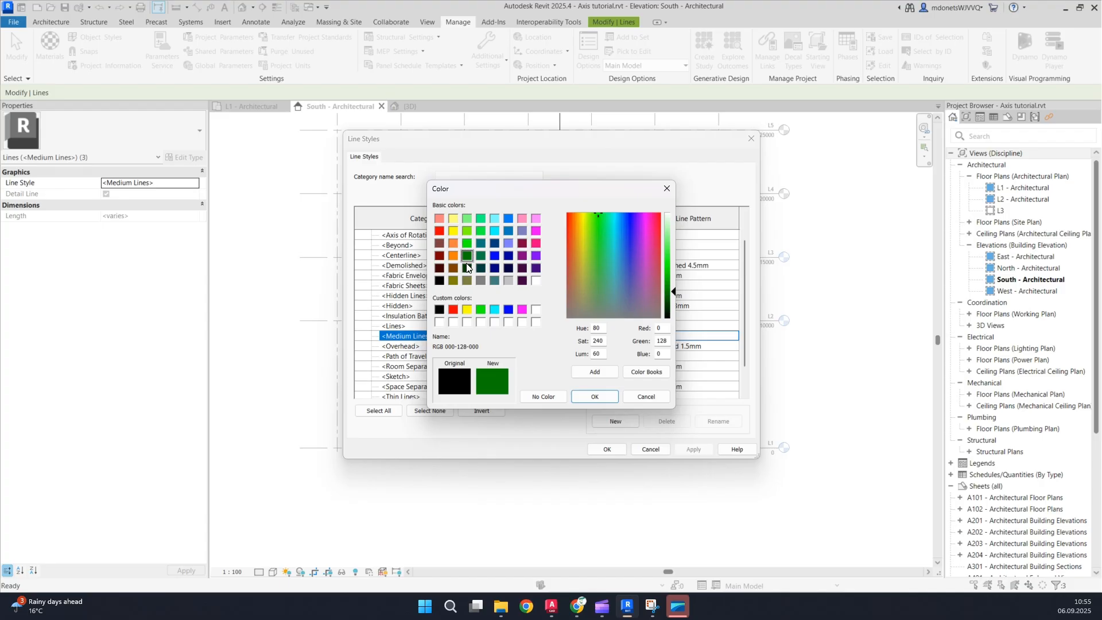
click(456, 244)
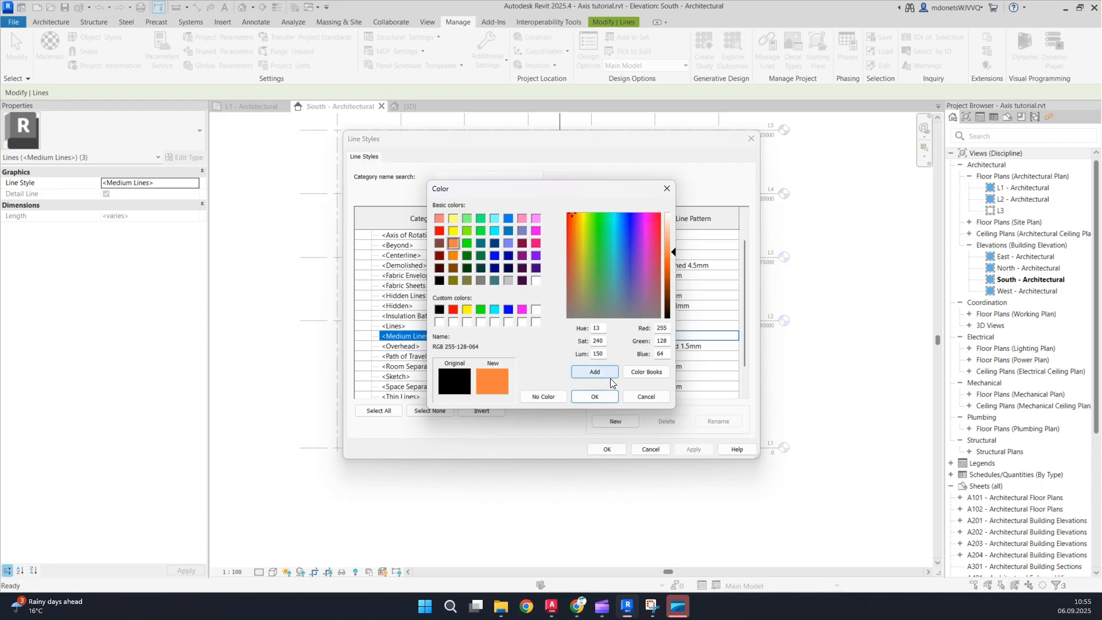
click(603, 398)
Step: Set the Medium Lines projection line weight to 10 and apply the line style changes
click(541, 337)
click(550, 337)
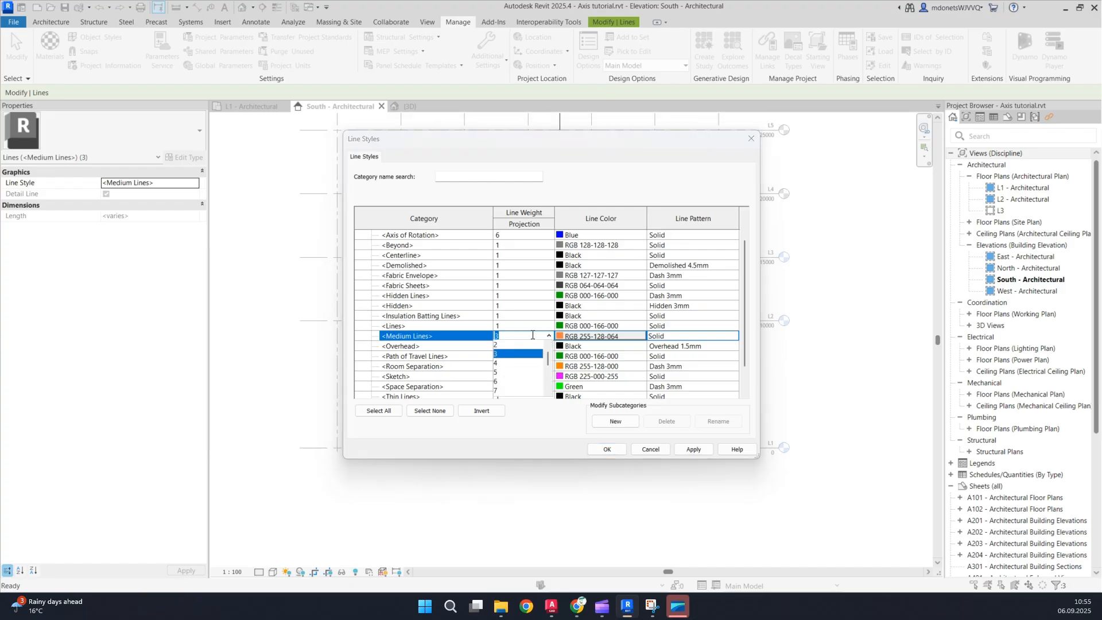
scroll(505, 378, down, 1)
click(506, 391)
click(702, 449)
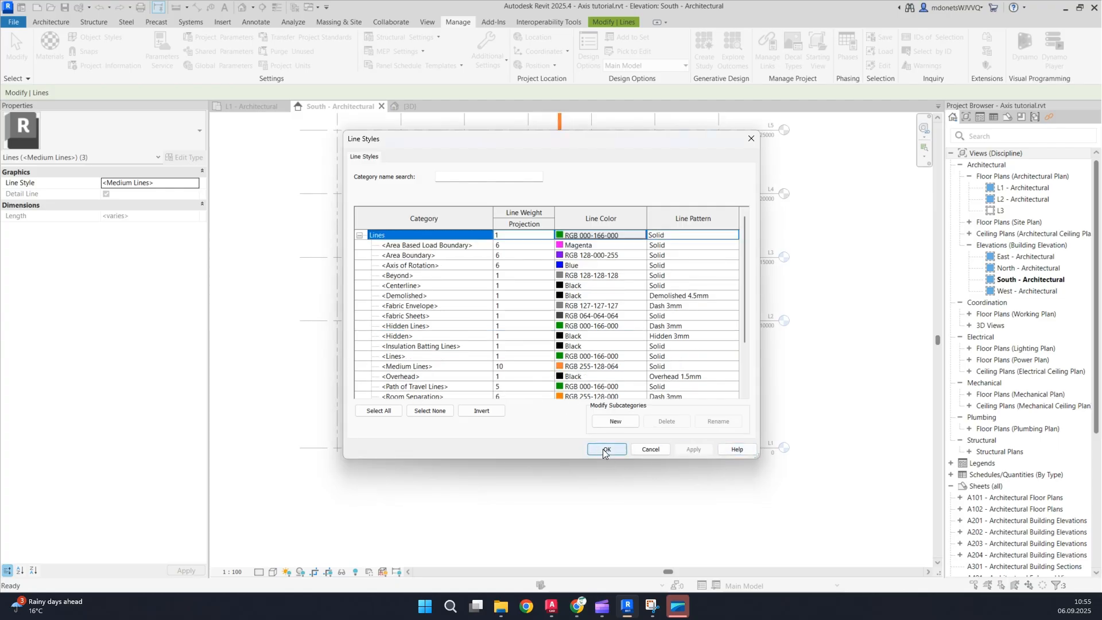
click(600, 449)
click(627, 456)
Step: Turn on thin line display and delete the horizontal detail line along level L1 between grids D and E
scroll(562, 369, up, 2)
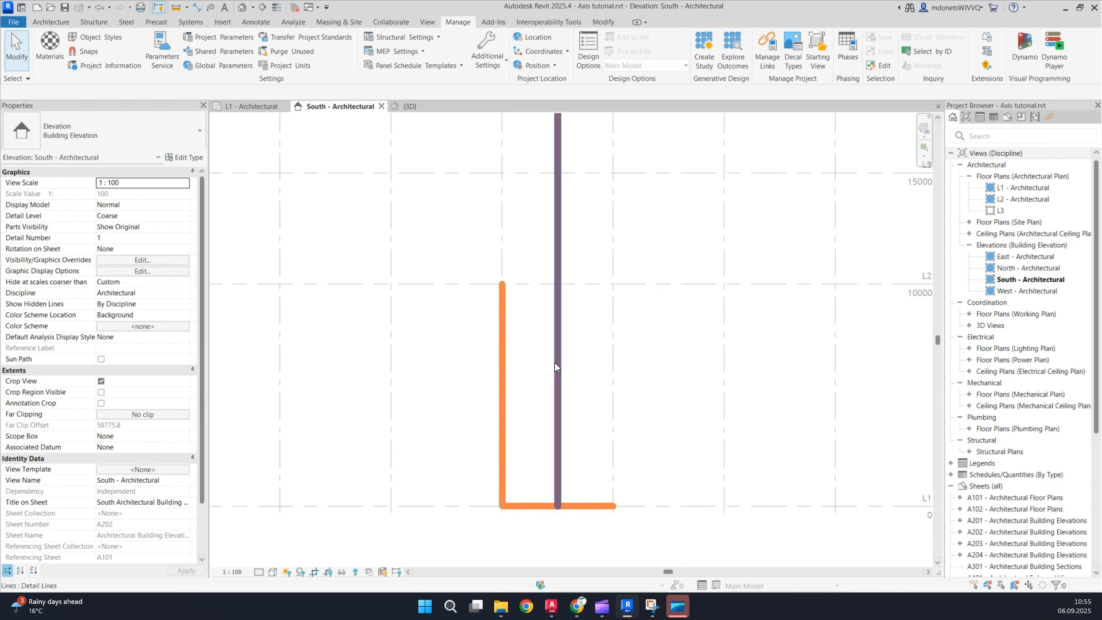
click(279, 9)
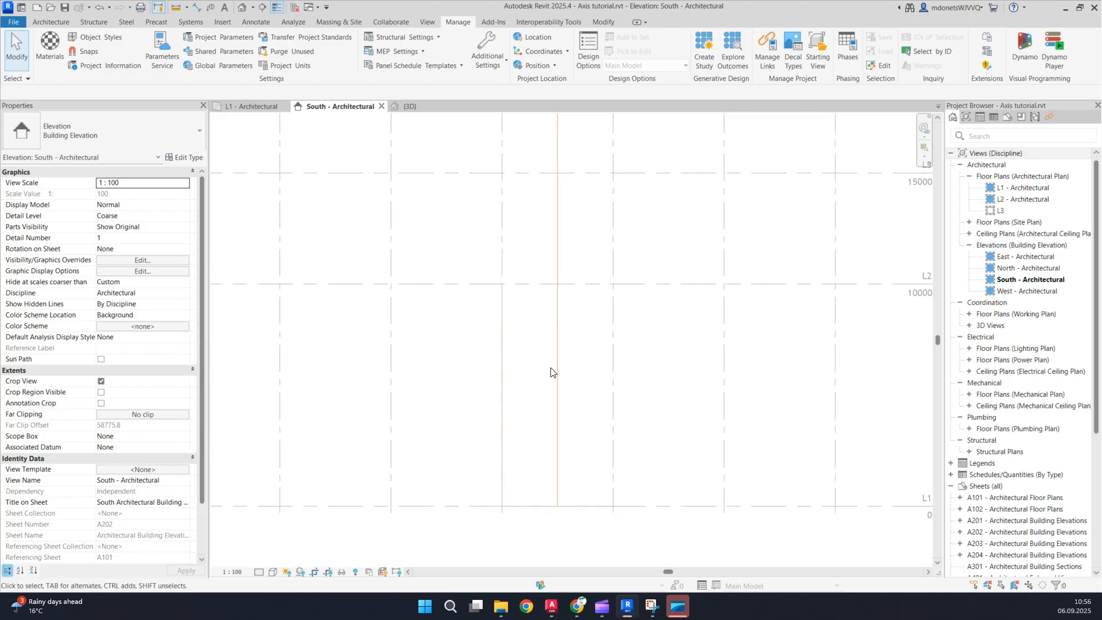
click(594, 507)
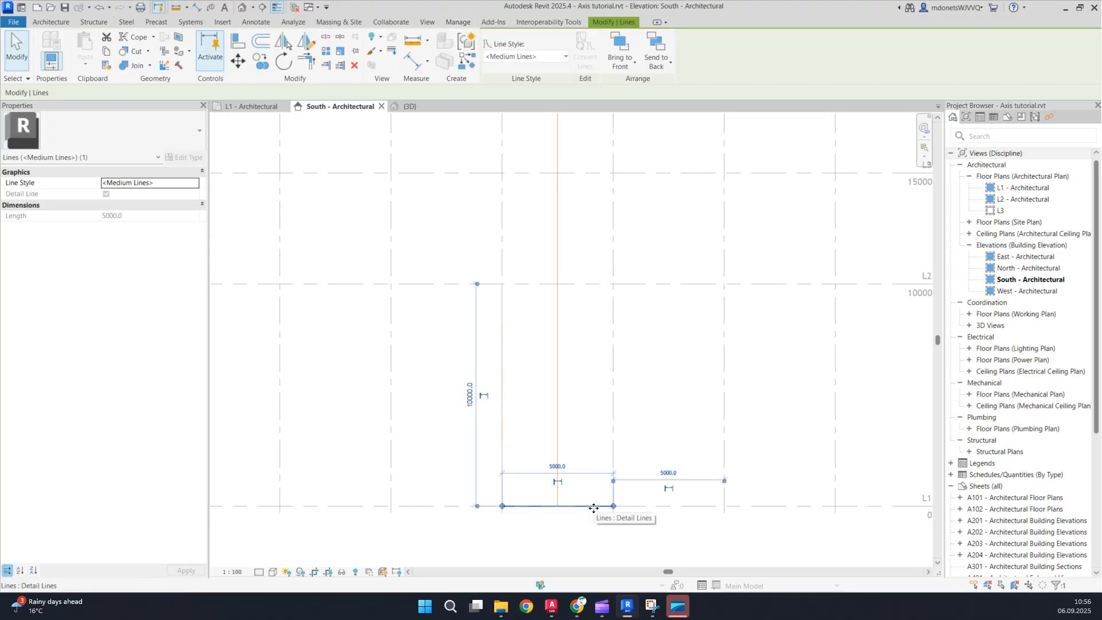
key(Escape)
scroll(593, 383, down, 1)
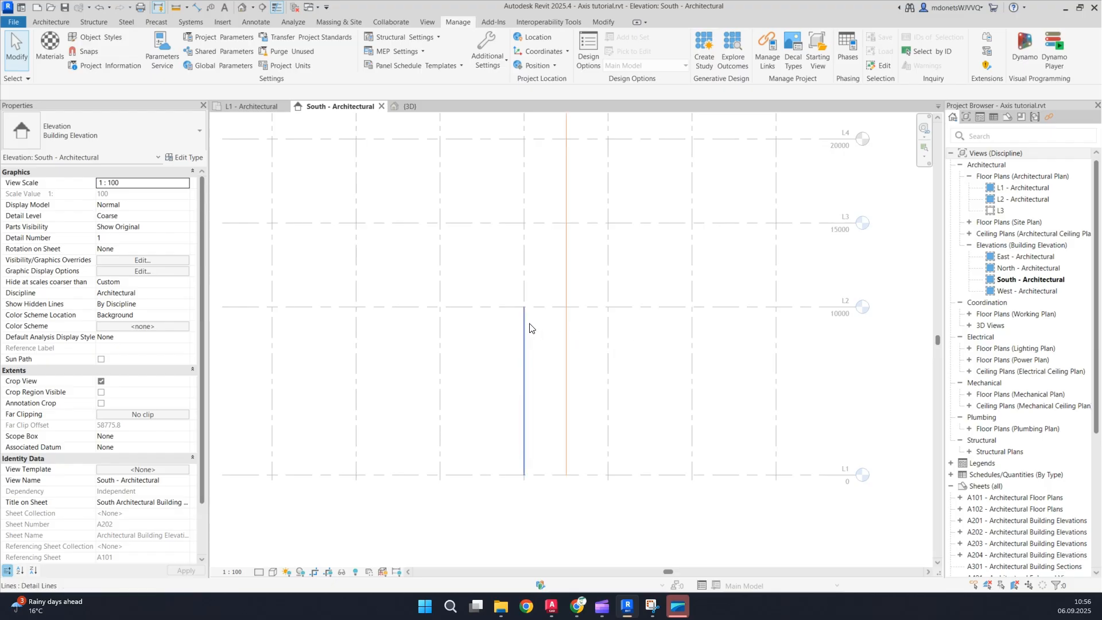
click(276, 6)
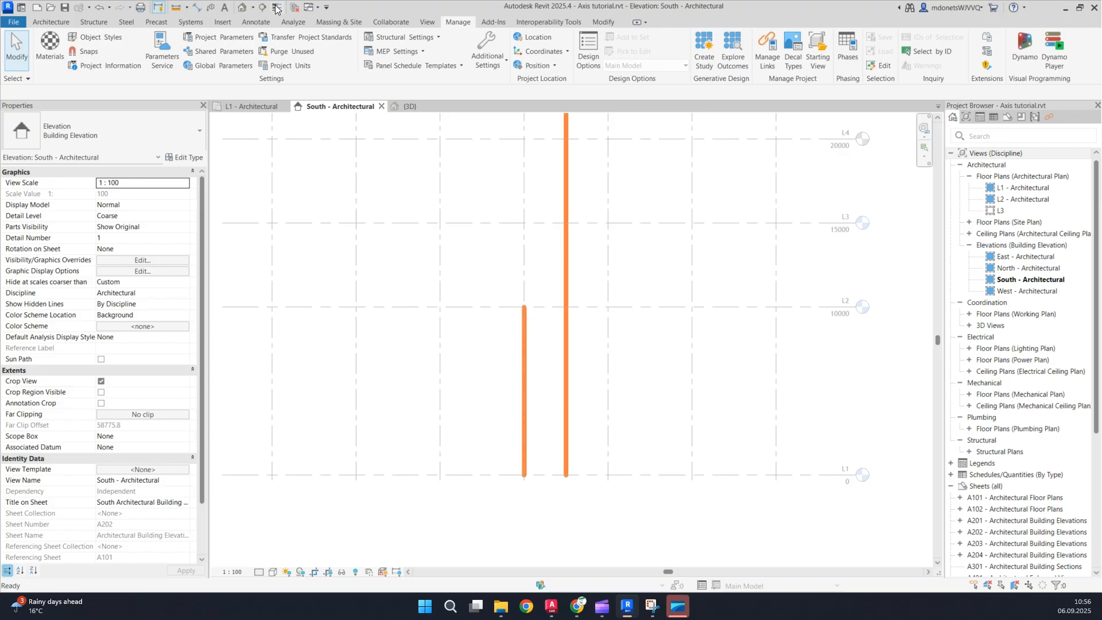
click(277, 7)
Step: Draw a diagonal Medium Lines detail line from grid D at level L2 to the vertical midline at level L3
middle_drag(571, 271, 536, 338)
click(490, 413)
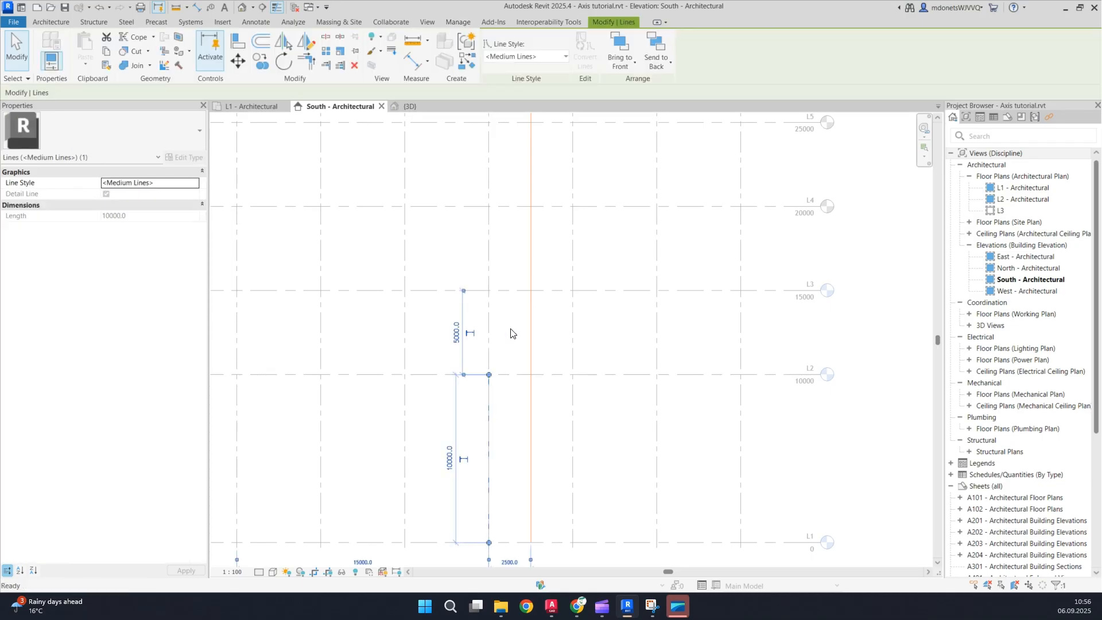
key(c)
key(s)
click(489, 374)
click(532, 290)
key(Escape)
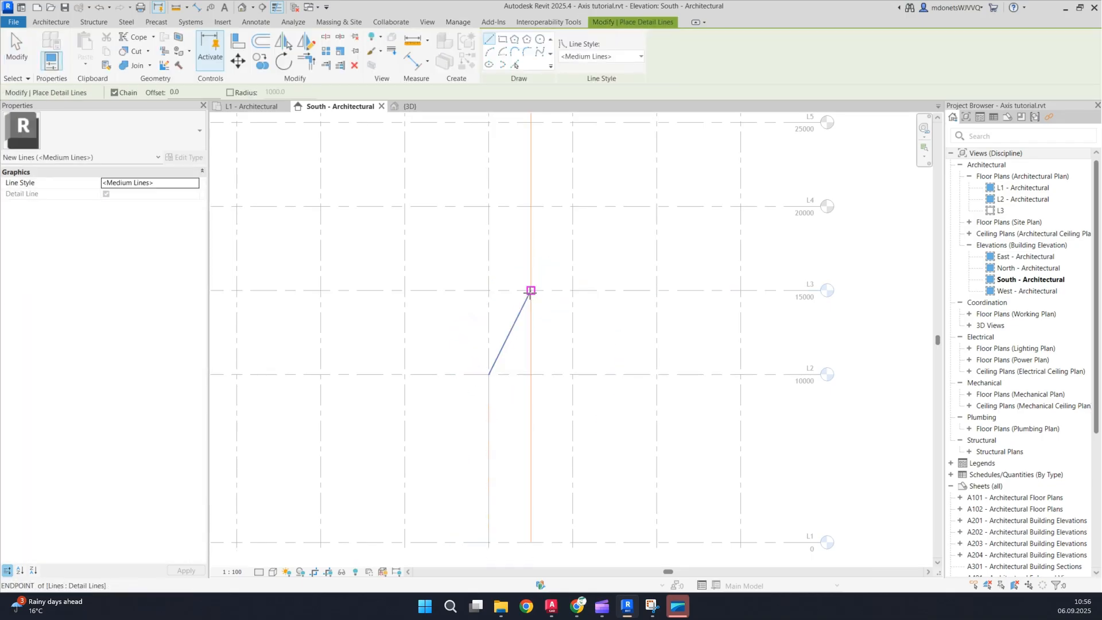
Step: Continue the detail line diagonally back to grid D at level L4 and up along grid D past level L5
click(531, 290)
middle_drag(489, 207, 509, 339)
click(509, 339)
scroll(529, 190, down, 2)
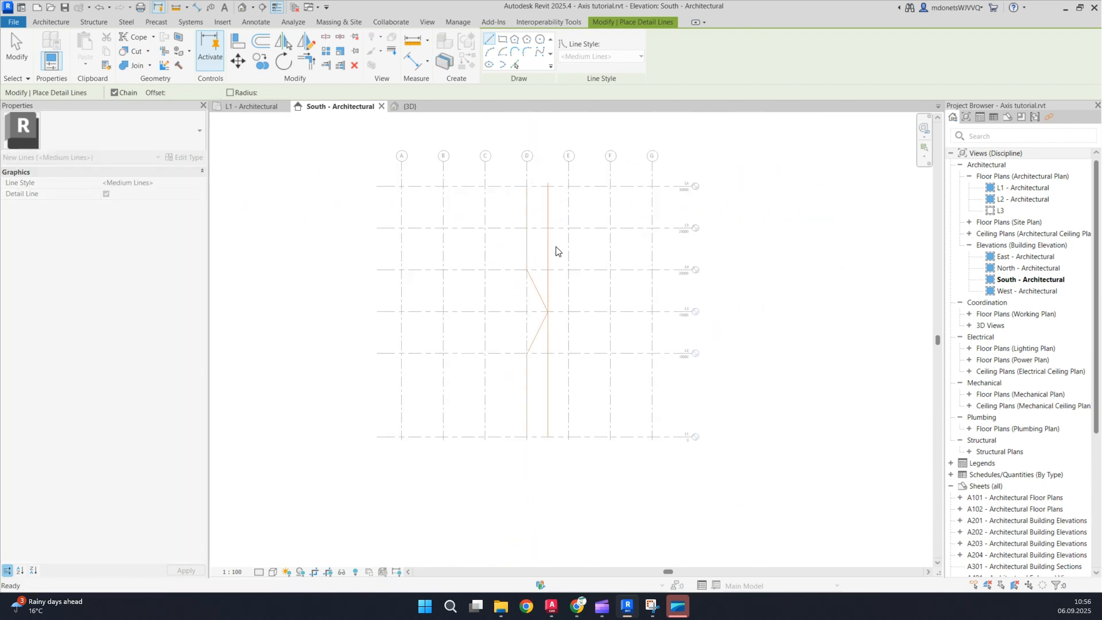
key(Escape)
key(Escape)
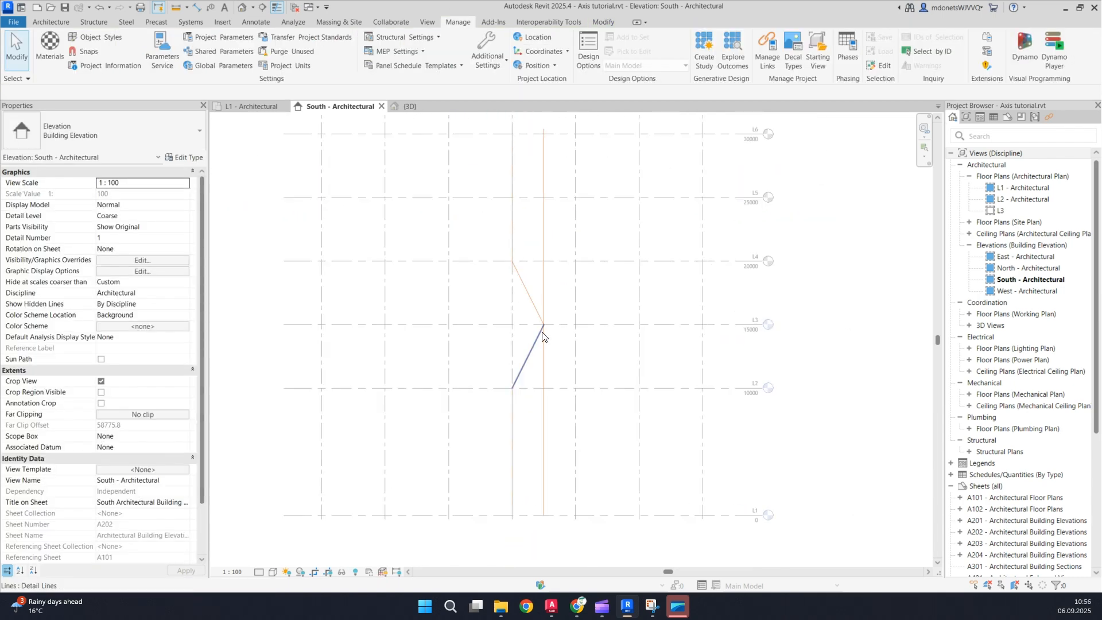
Step: Change the line style of the vertical detail line midway between grids D and E to Centerline
click(543, 313)
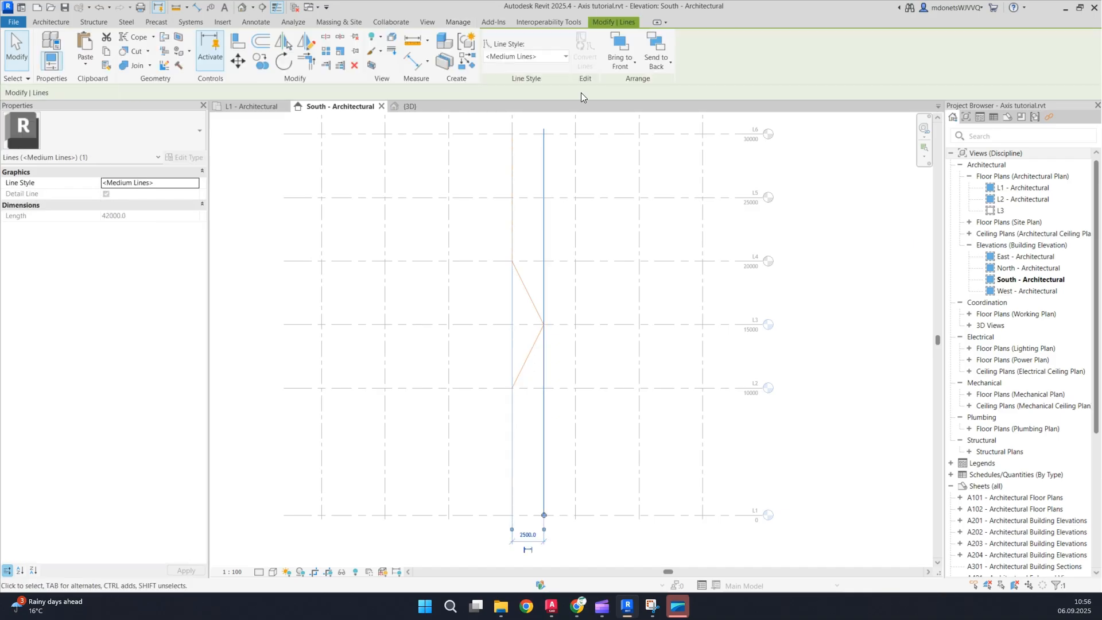
click(535, 55)
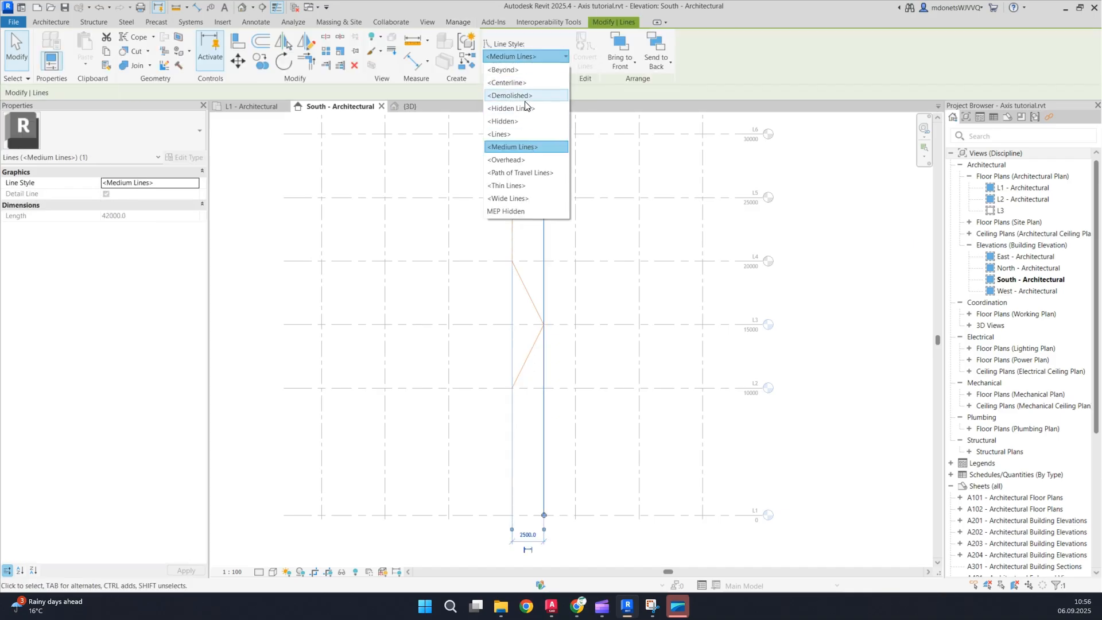
click(520, 85)
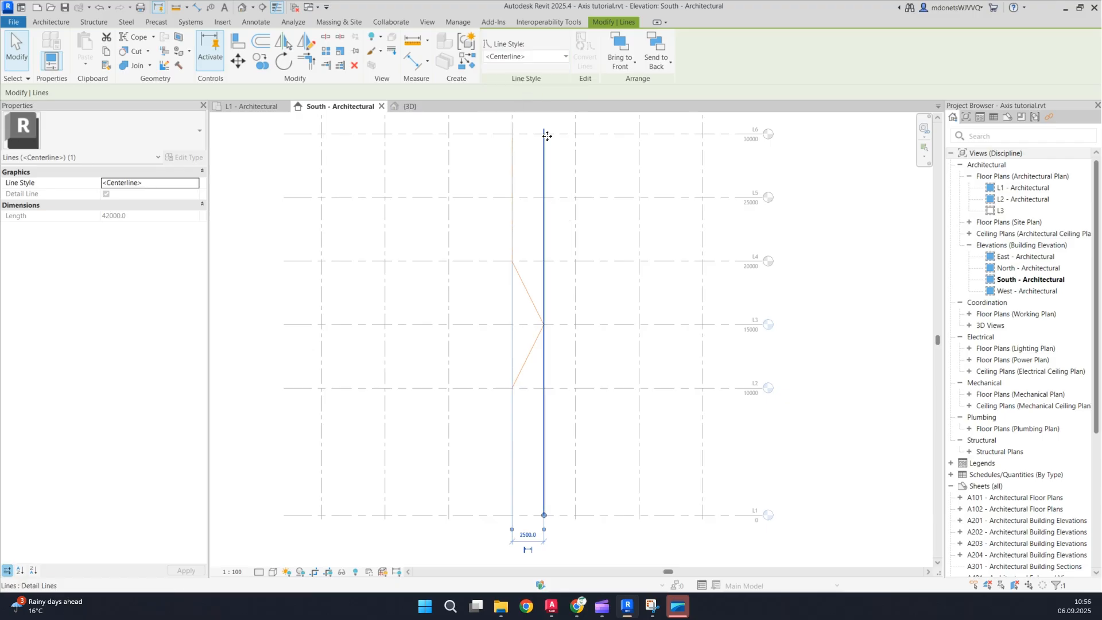
click(614, 288)
middle_drag(554, 316, 522, 300)
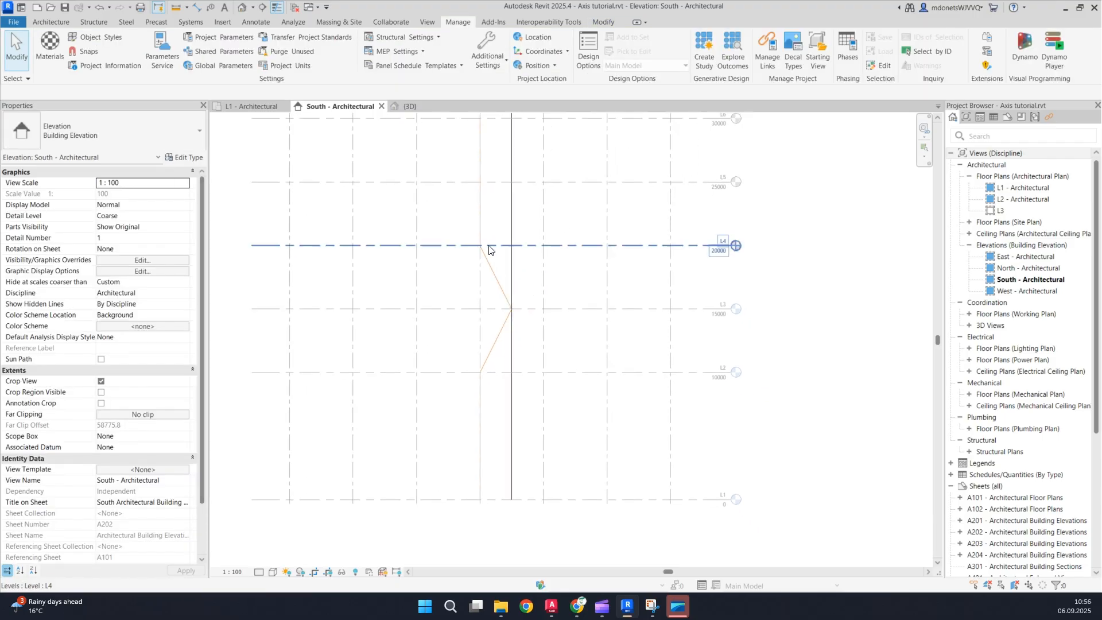
scroll(545, 313, up, 2)
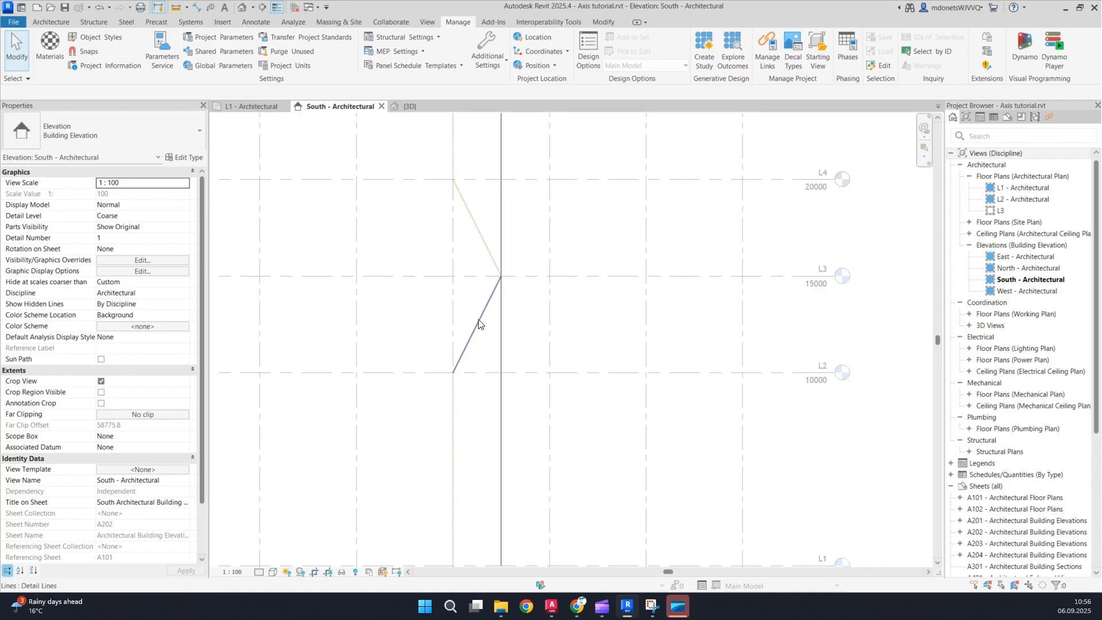
scroll(495, 285, down, 2)
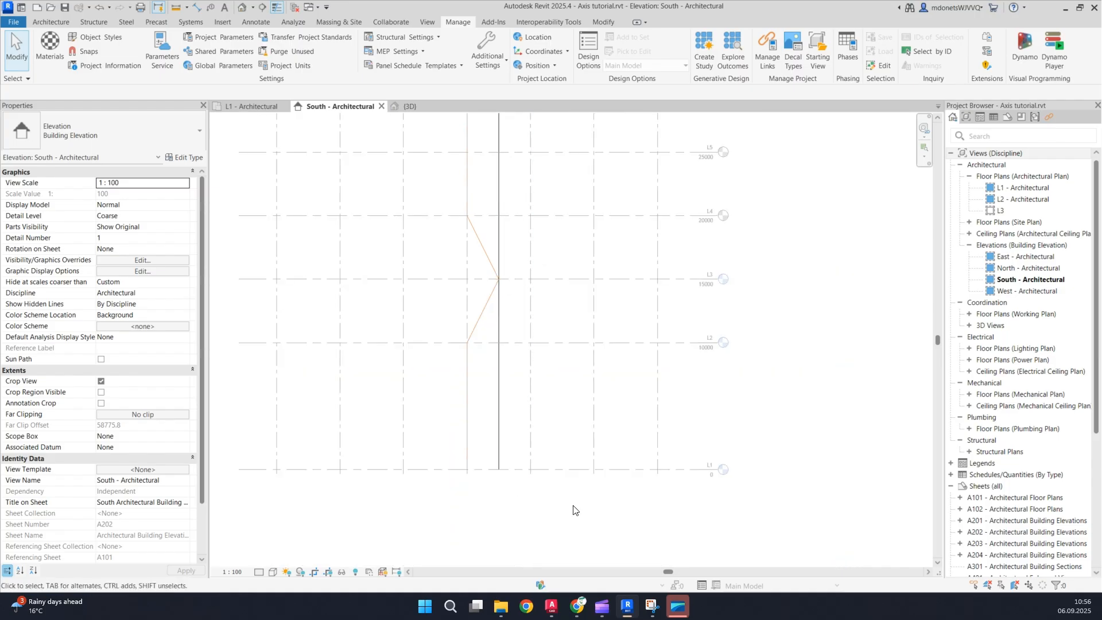
mouse_move(581, 607)
click(726, 508)
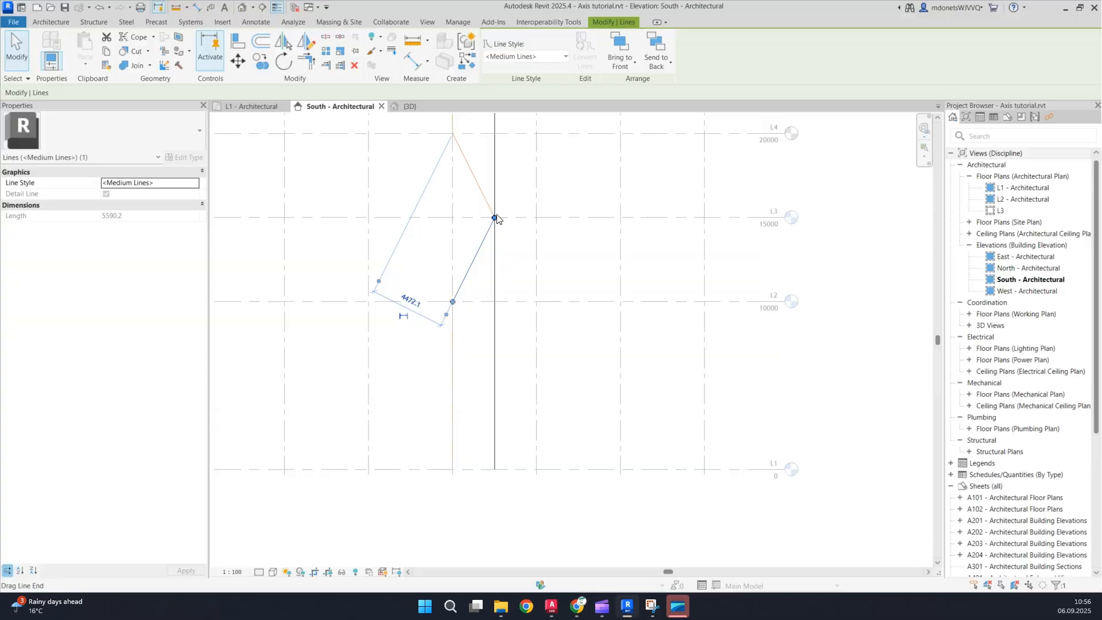
Step: Try to round the corner between the grid D line and the diagonal at level L2 with a fillet arc
key(d)
key(l)
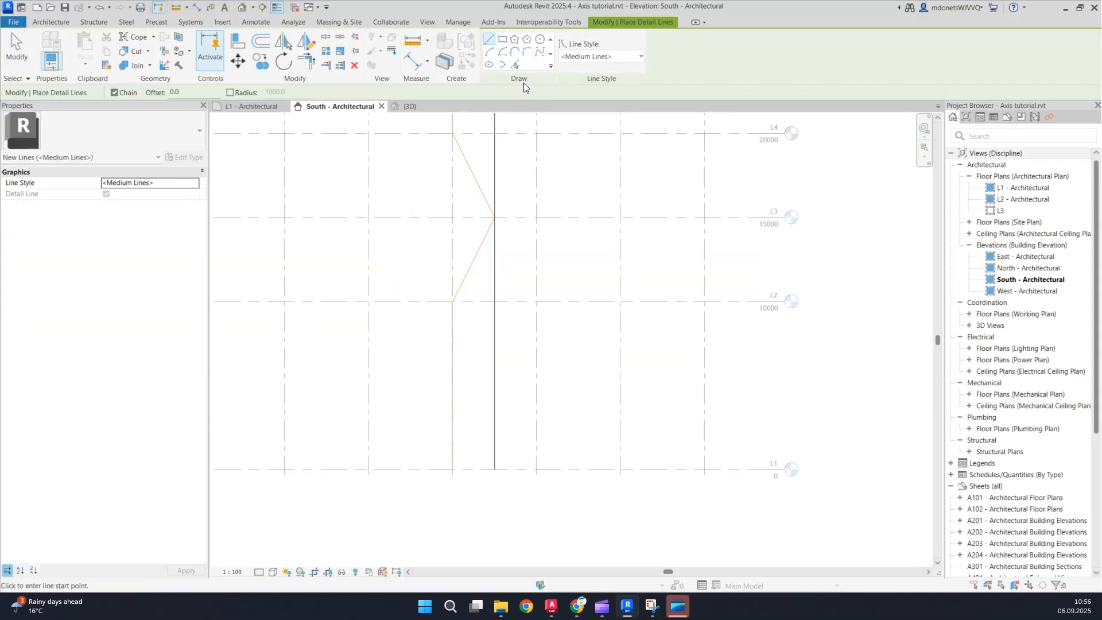
click(504, 54)
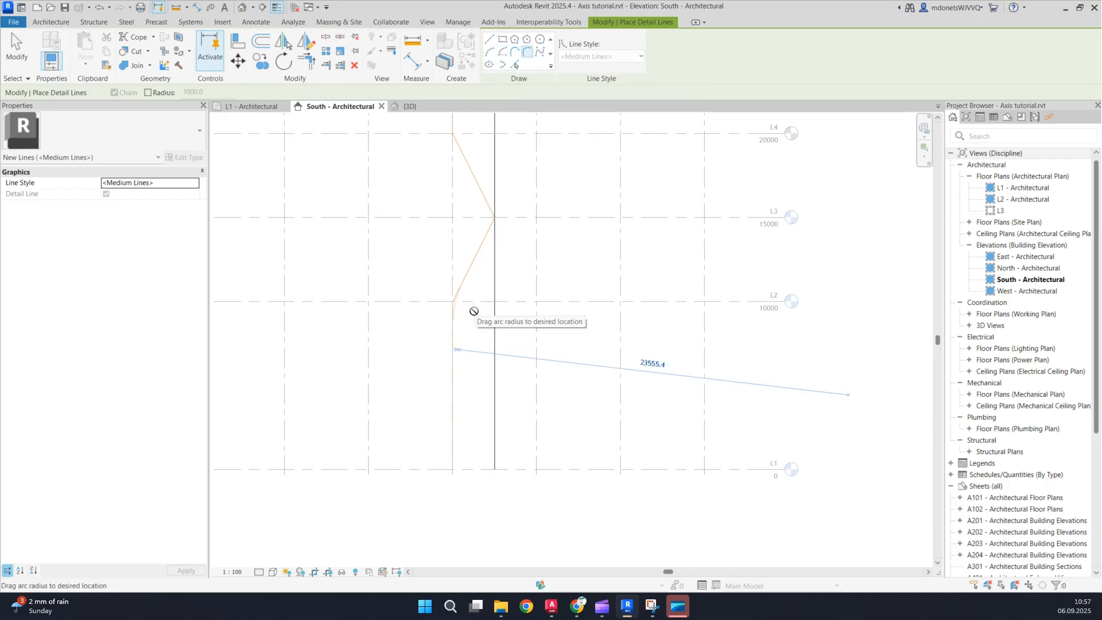
key(Escape)
key(Escape)
Step: Replace the diagonal between levels L2 and L3 with a 6250 mm radius arc from grid D to the centerline
scroll(462, 285, up, 5)
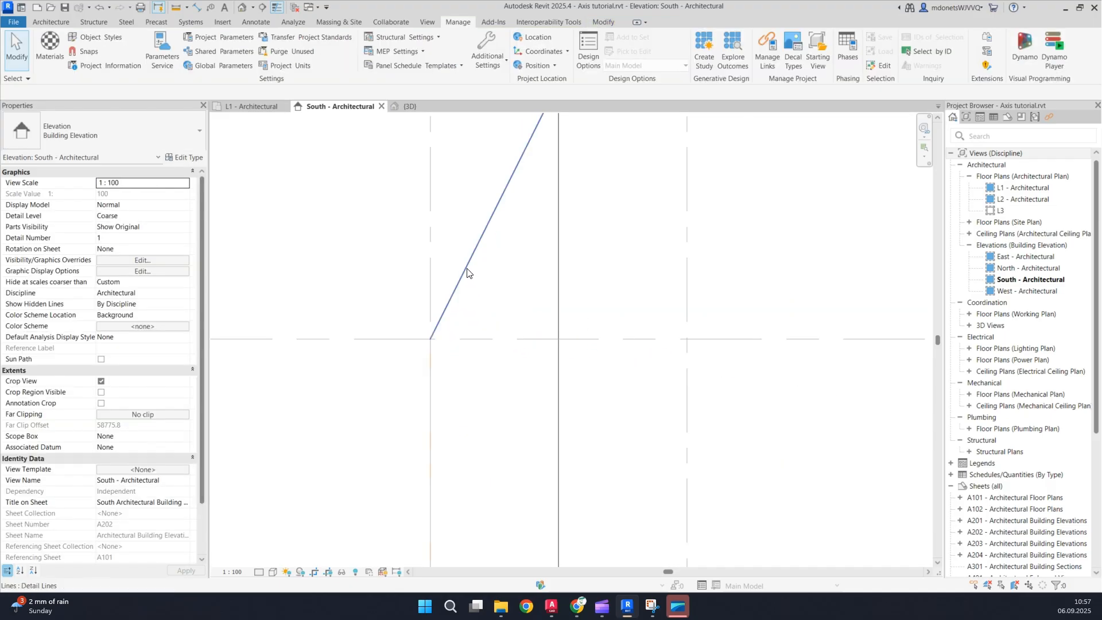
click(467, 273)
scroll(494, 313, down, 3)
key(Delete)
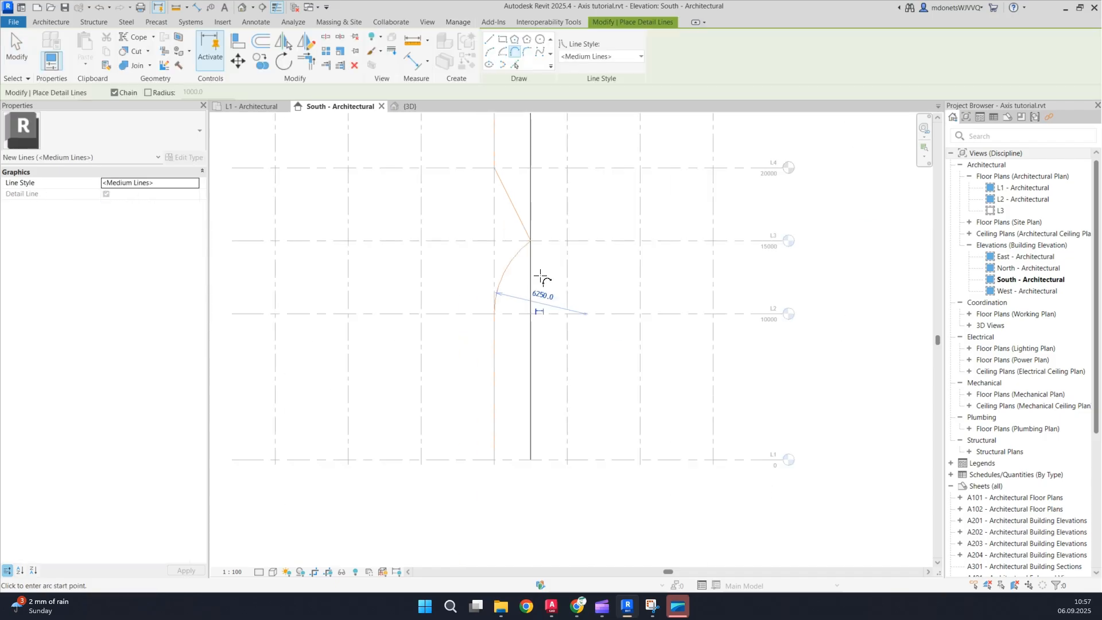
Step: Delete the diagonal between levels L3 and L4 and snap the arc's upper end to the centerline at level L3
click(536, 277)
middle_drag(532, 212, 532, 295)
key(Escape)
key(Escape)
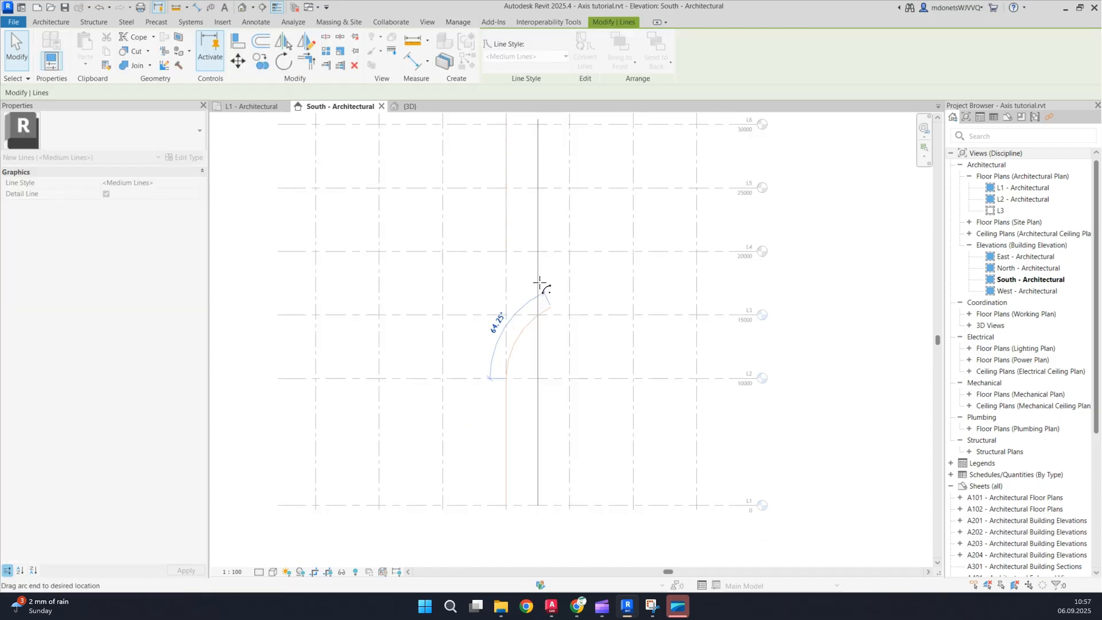
drag(540, 281, 538, 315)
key(Escape)
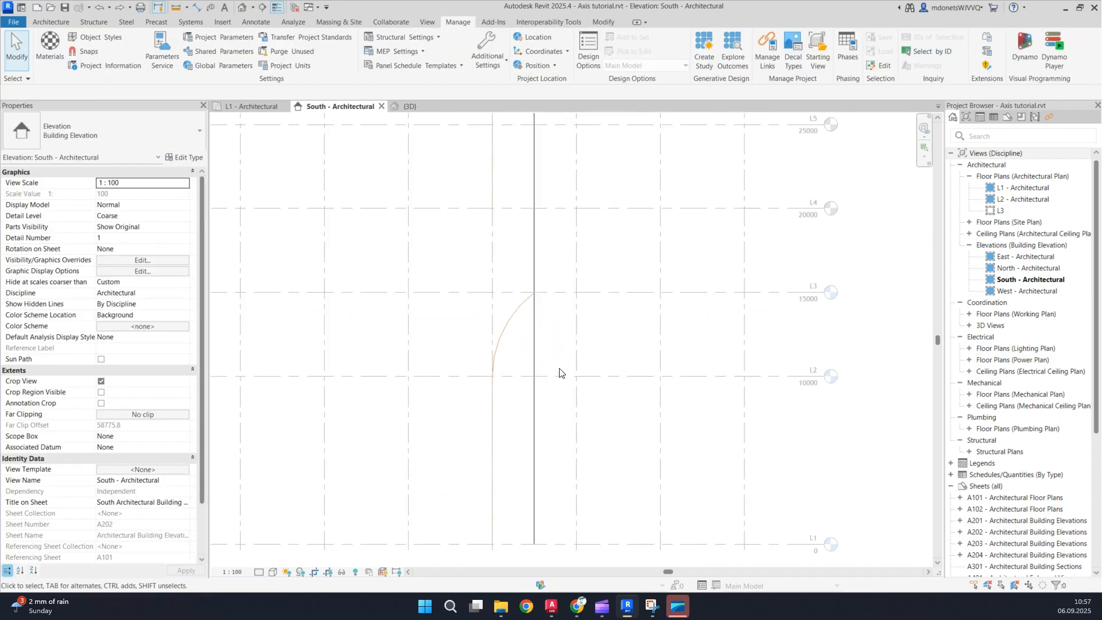
scroll(517, 379, up, 1)
click(560, 377)
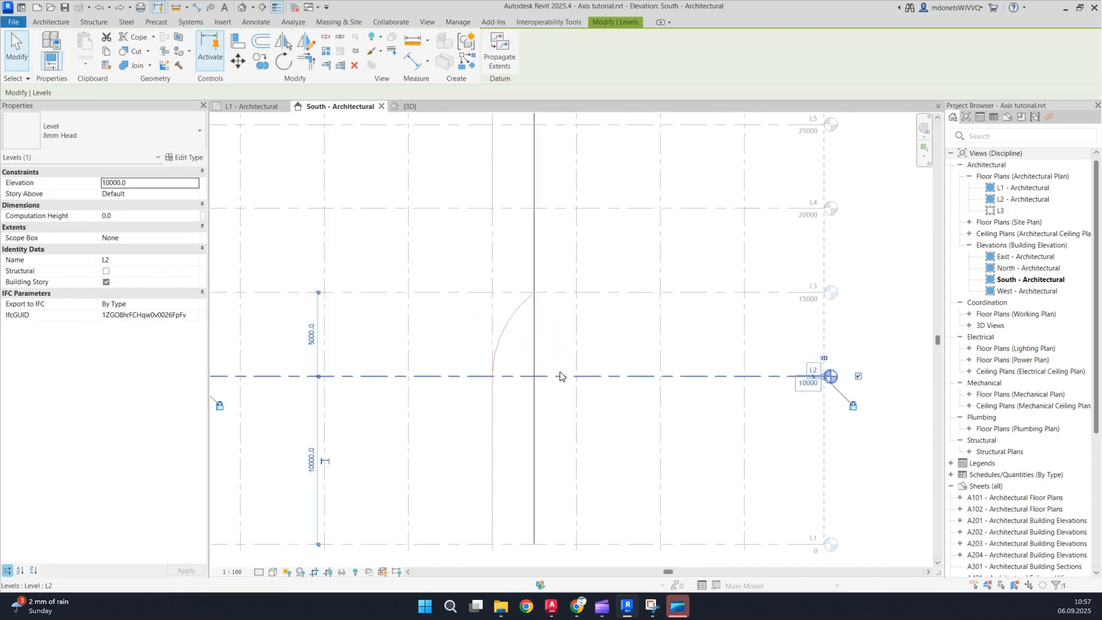
Step: Set level L2's elevation to 9000 mm and shorten the lower grid D detail line to end at L2
click(810, 384)
mouse_move(492, 377)
mouse_down()
mouse_move(492, 403)
mouse_move(492, 393)
mouse_up()
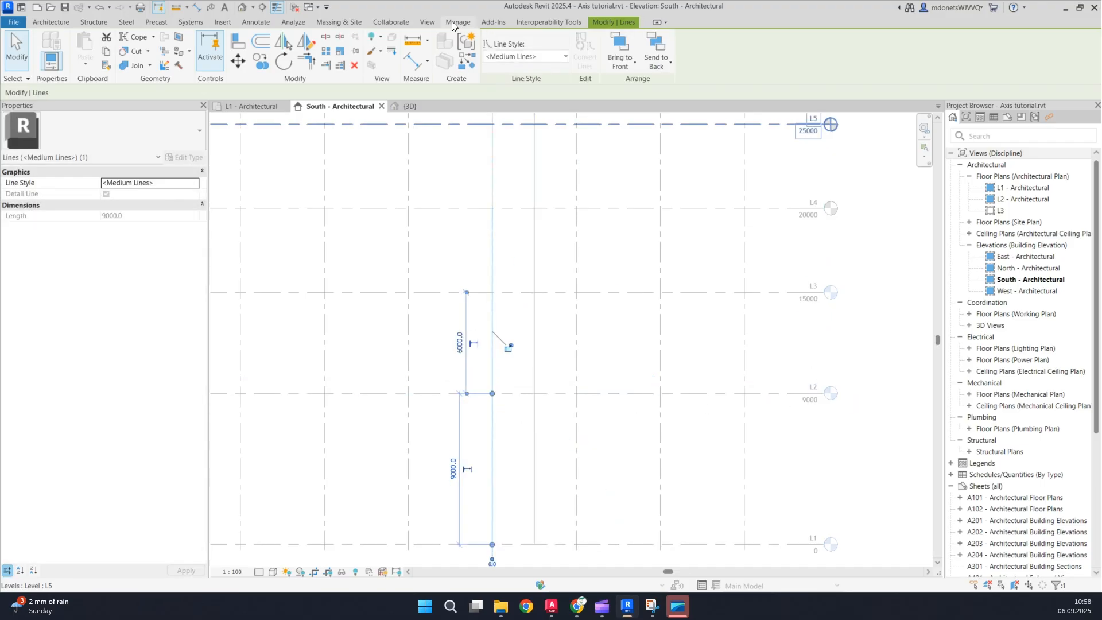
Step: Draw tangent end arcs from the grid D detail lines at levels L2 and L4 to the centerline at L3
key(d)
key(l)
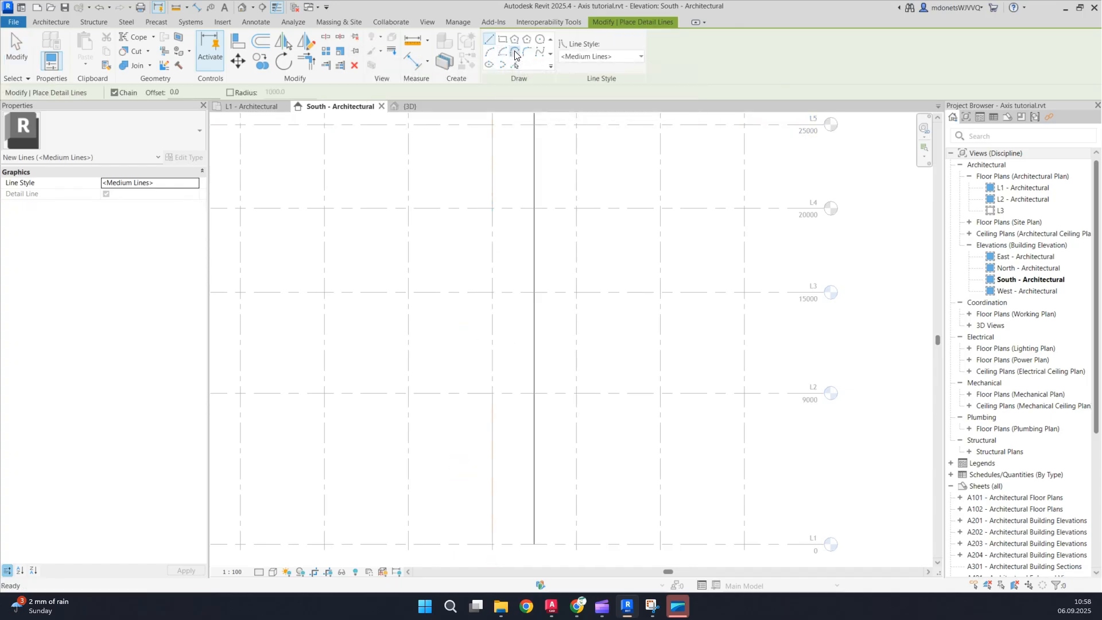
click(515, 52)
click(491, 394)
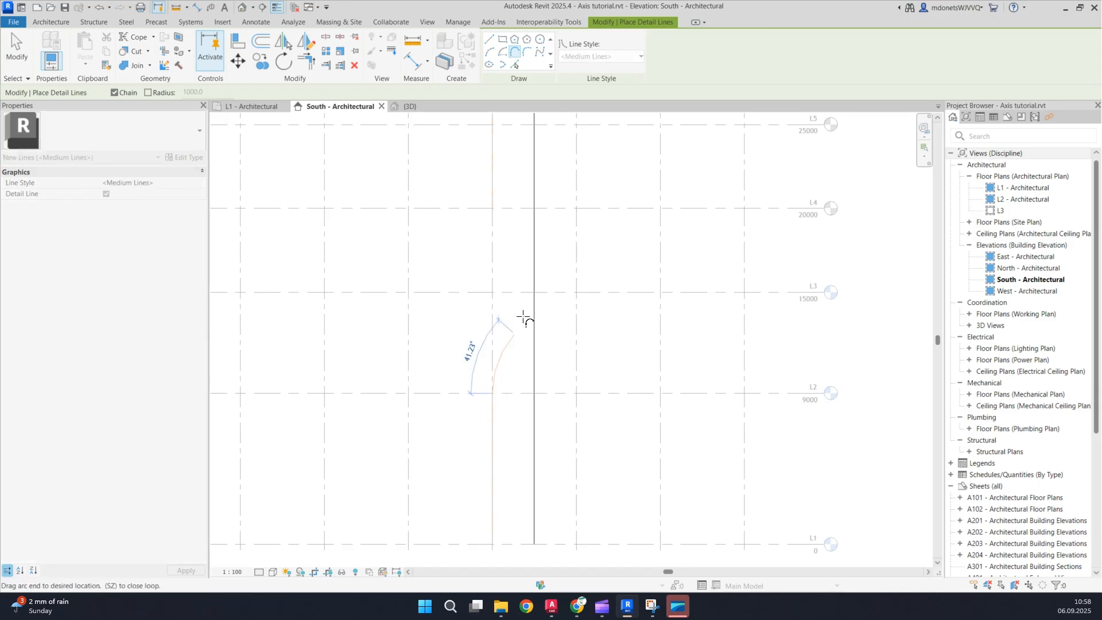
scroll(536, 296, down, 3)
key(Escape)
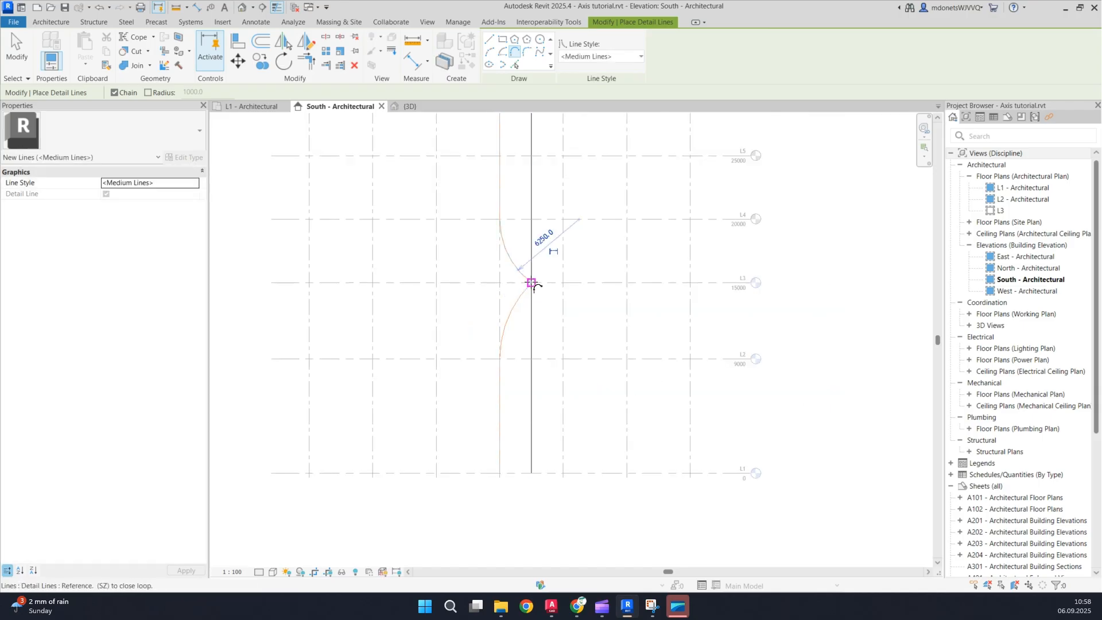
scroll(551, 255, down, 2)
scroll(562, 304, up, 2)
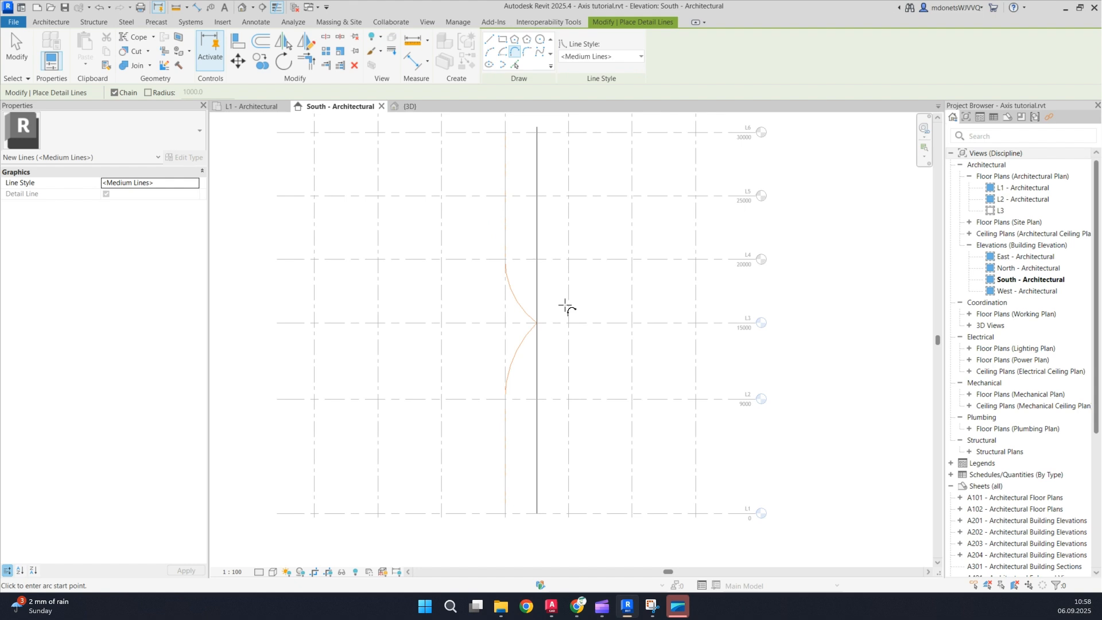
key(Escape)
key(Escape)
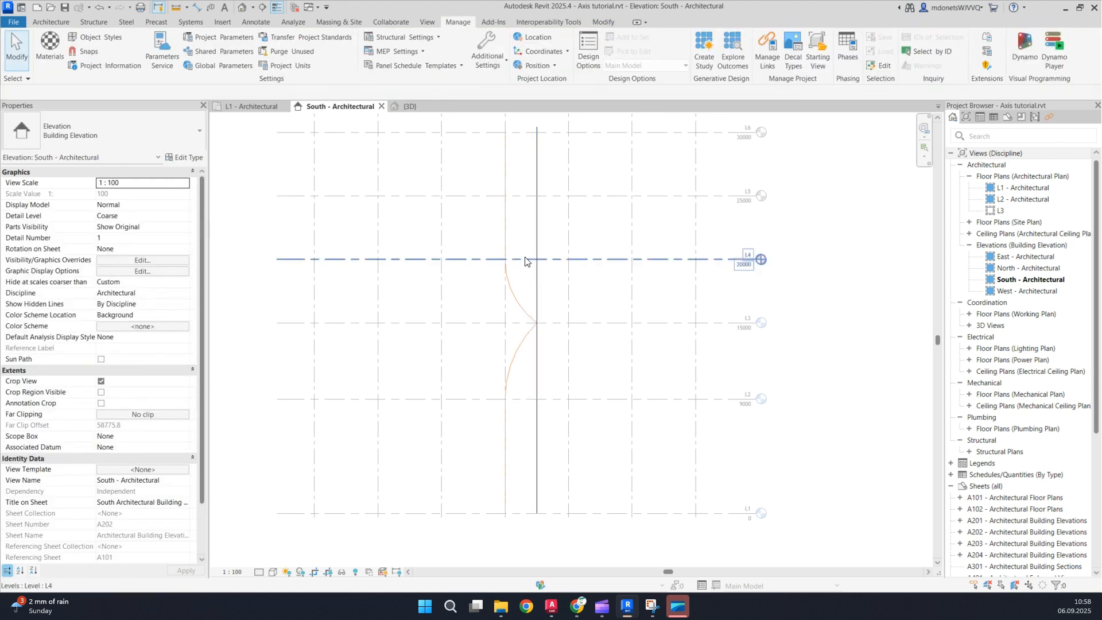
Step: Set level L4's elevation to 21000 mm and shorten the upper grid D detail line to end at L4
click(524, 260)
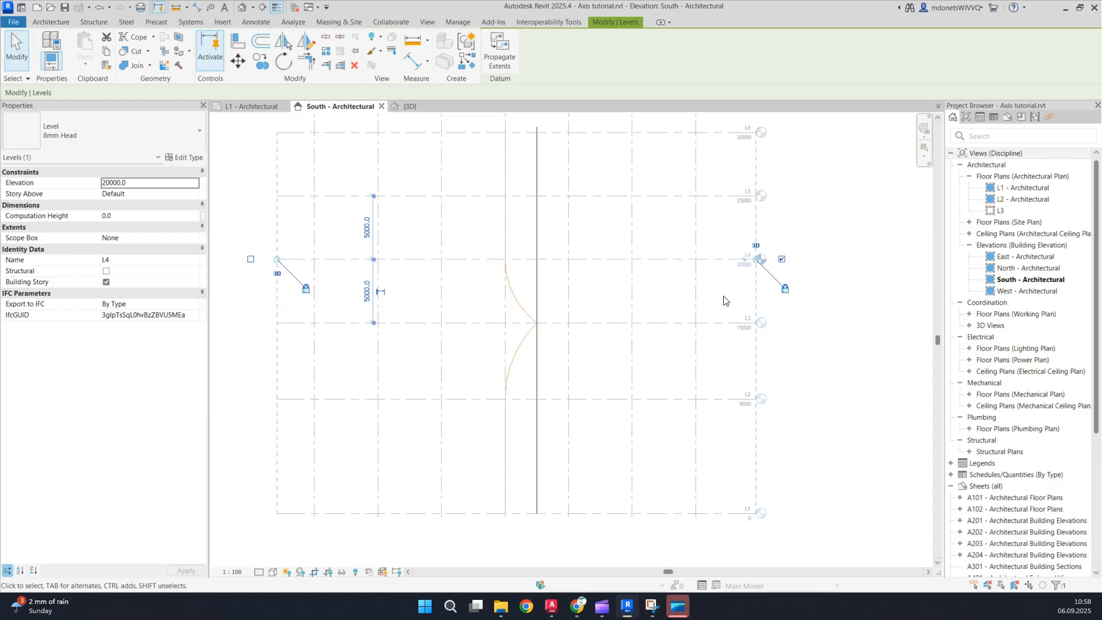
click(744, 265)
text(2100)
key(Return)
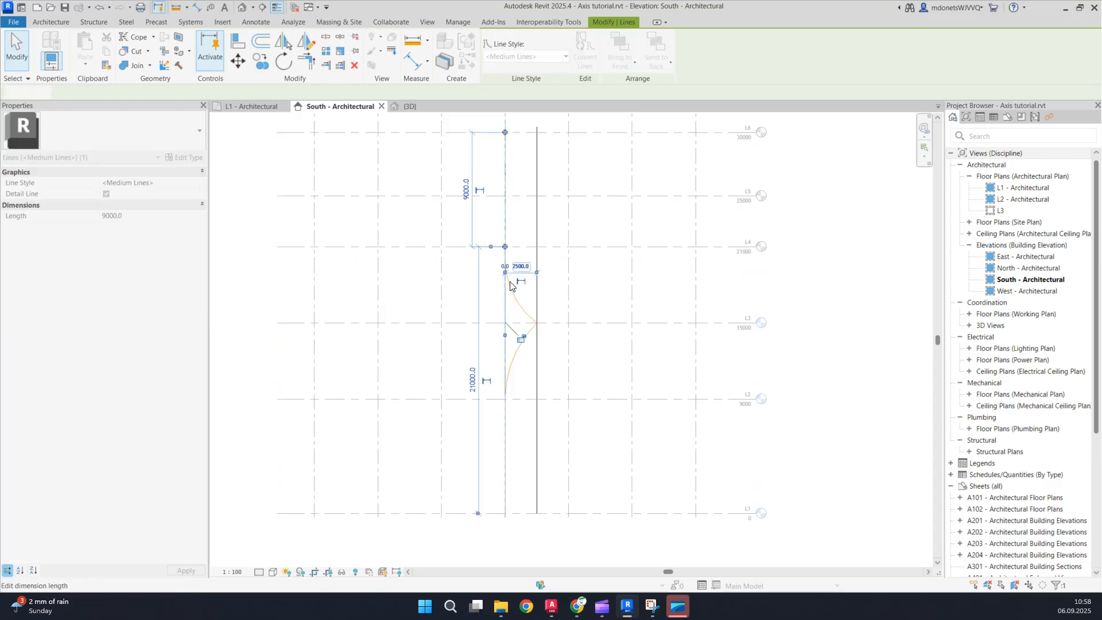
Step: Replace the upper arc with one running from the centerline at L3 to the grid D line at L4
click(519, 296)
key(Delete)
key(ctrl+z)
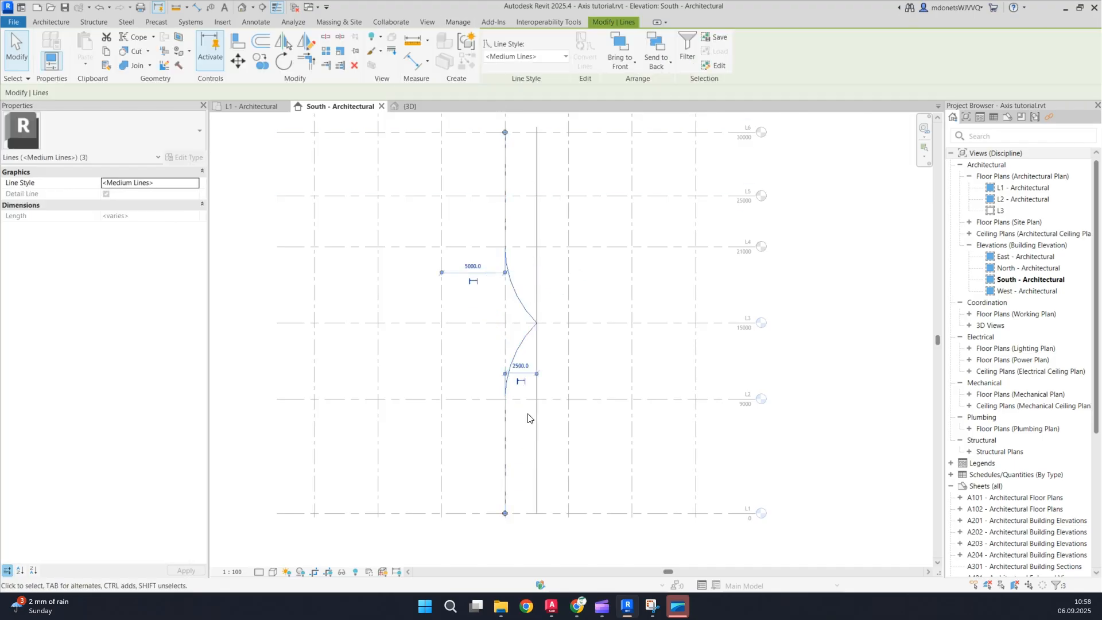
Step: Mirror a copy of the grid D lines and arcs about the vertical centerline onto grid E
click(287, 41)
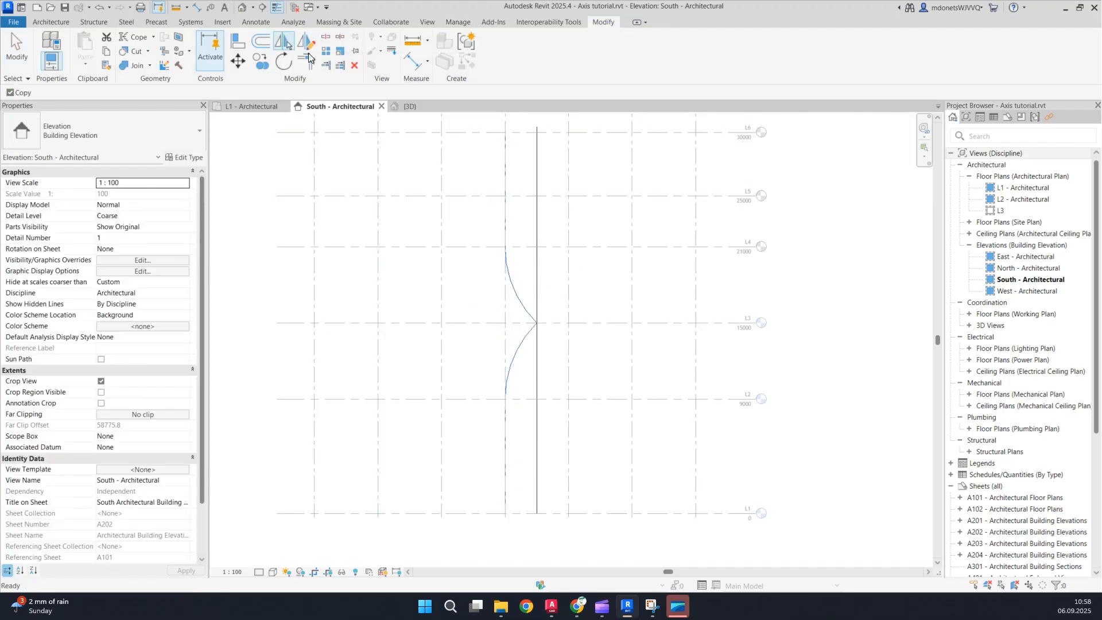
click(536, 232)
click(623, 270)
scroll(603, 266, up, 3)
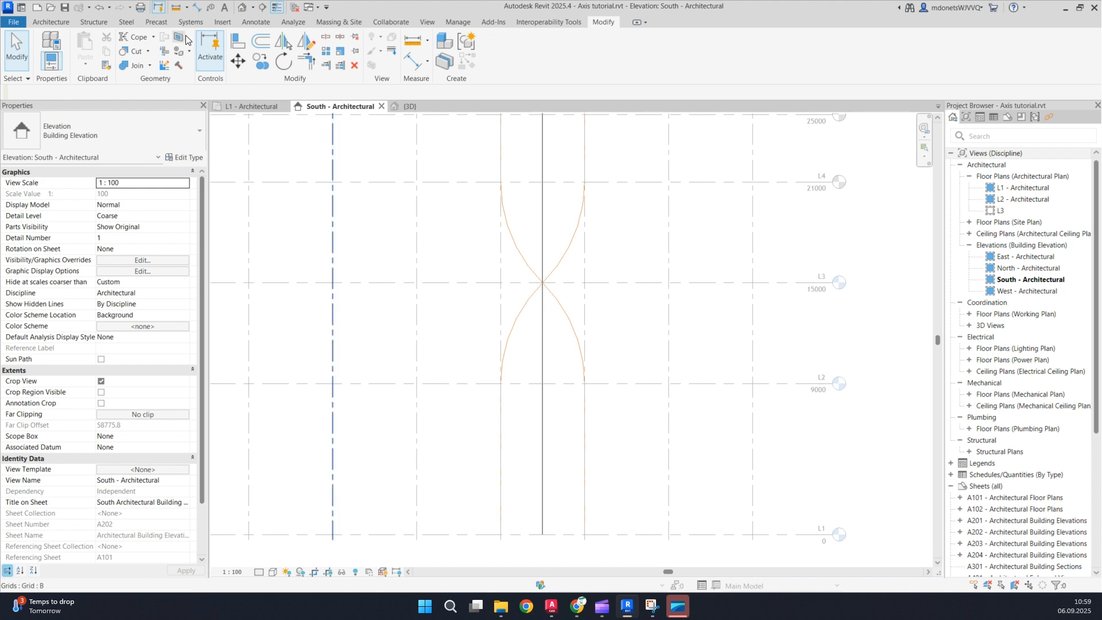
Step: Offset copies of the facade lines and arcs 350 mm toward the inside of the outline on both sides
click(261, 44)
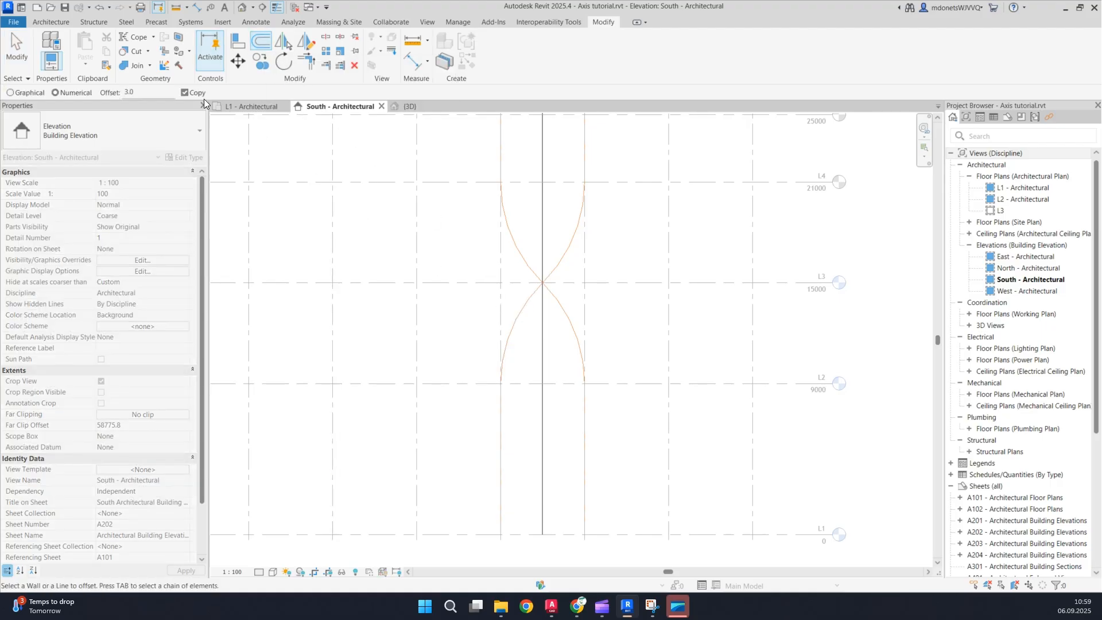
drag(146, 91, 80, 89)
text(250)
drag(174, 92, 123, 90)
text(350)
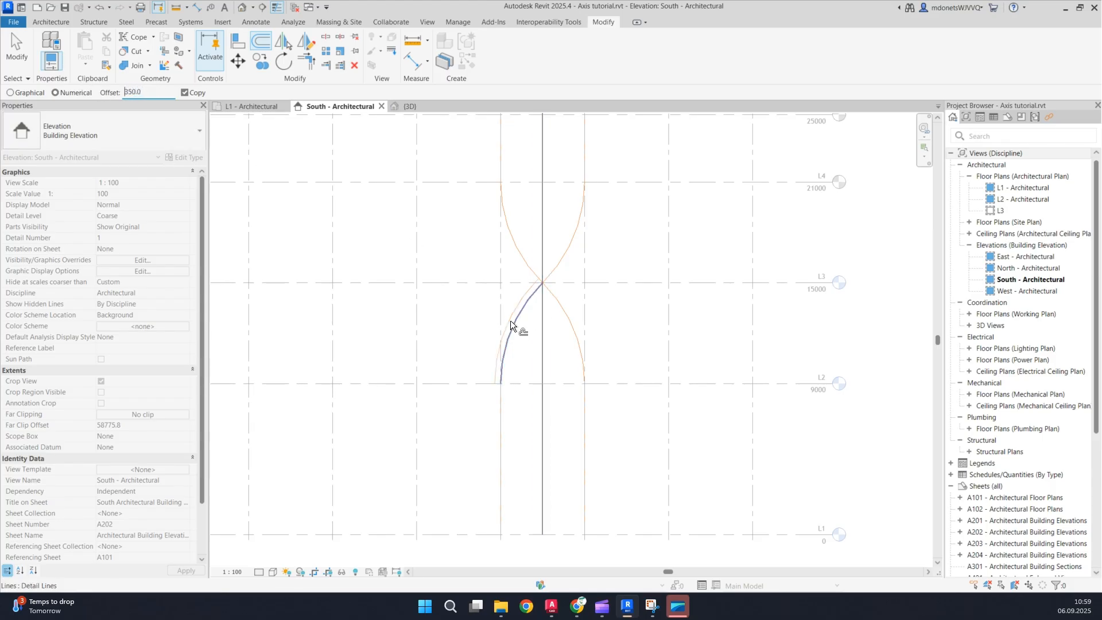
click(520, 345)
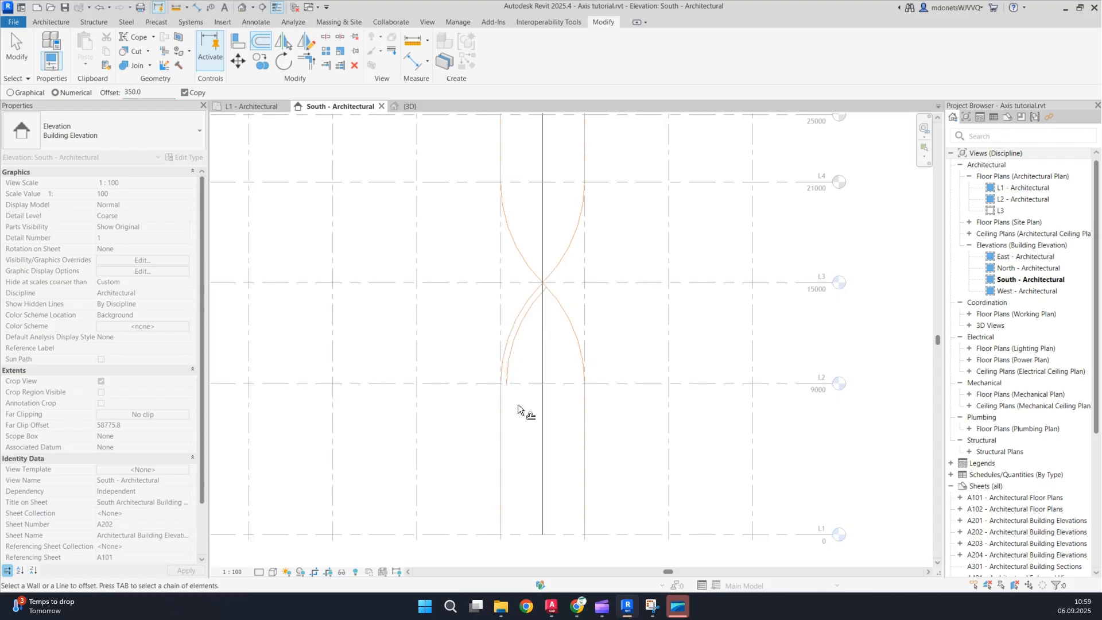
middle_drag(548, 376, 545, 281)
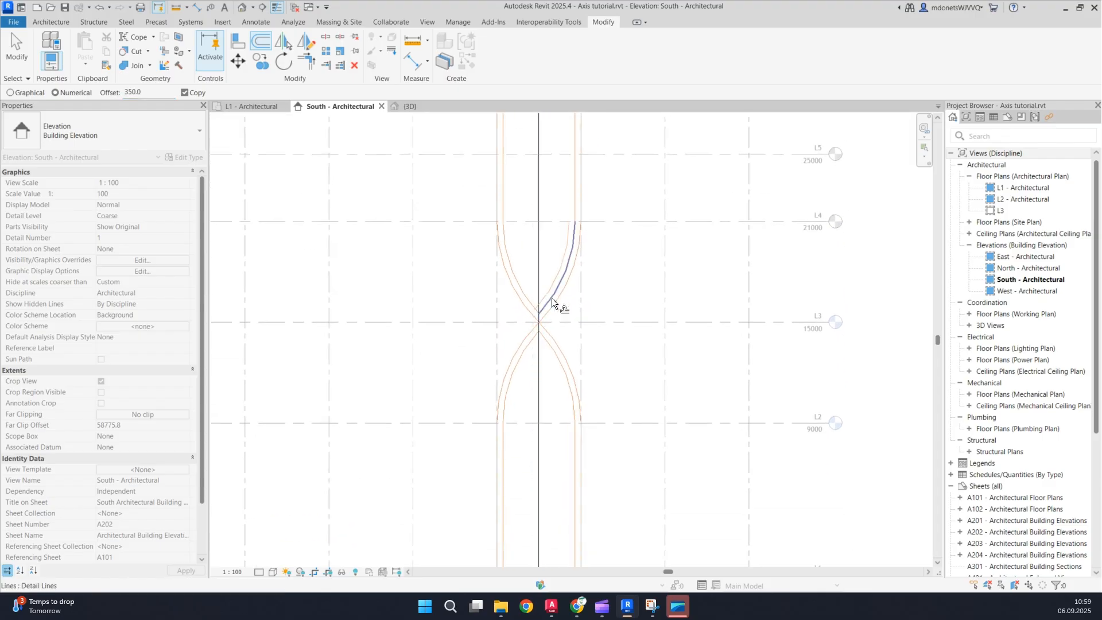
Step: Offset a copy of the whole chained outline along grid E 350 mm outward
scroll(554, 312, up, 2)
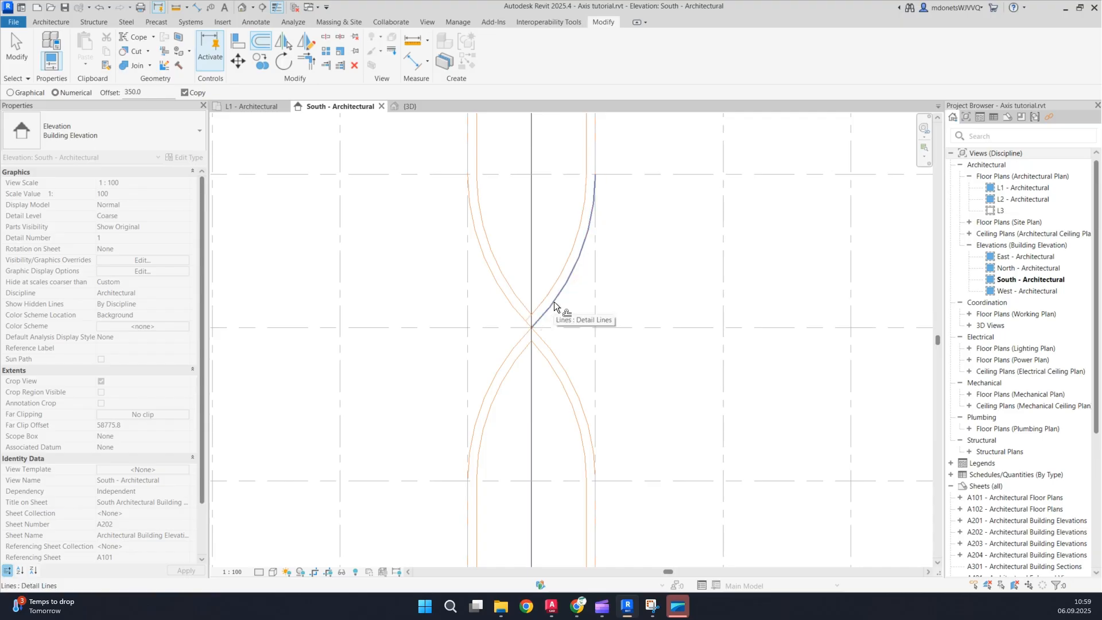
key(Tab)
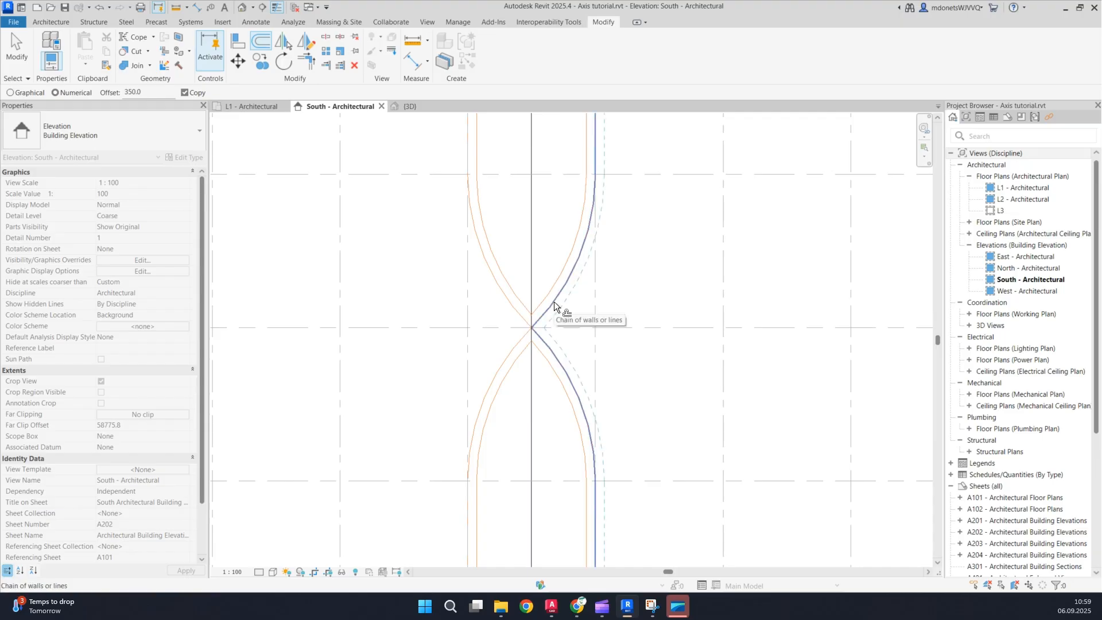
scroll(553, 301, down, 3)
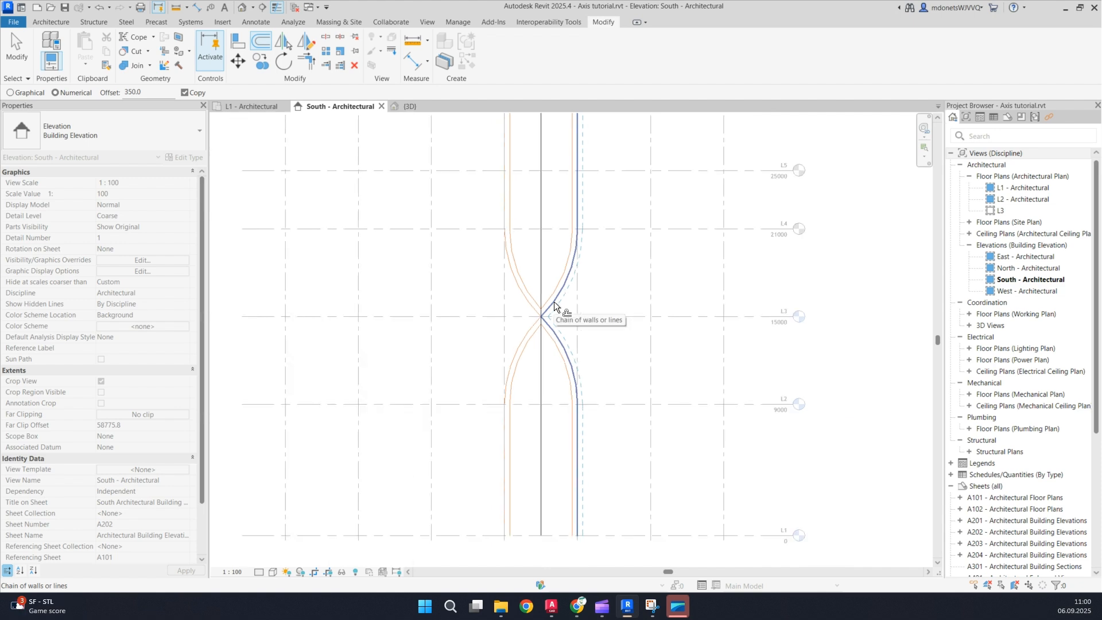
click(559, 300)
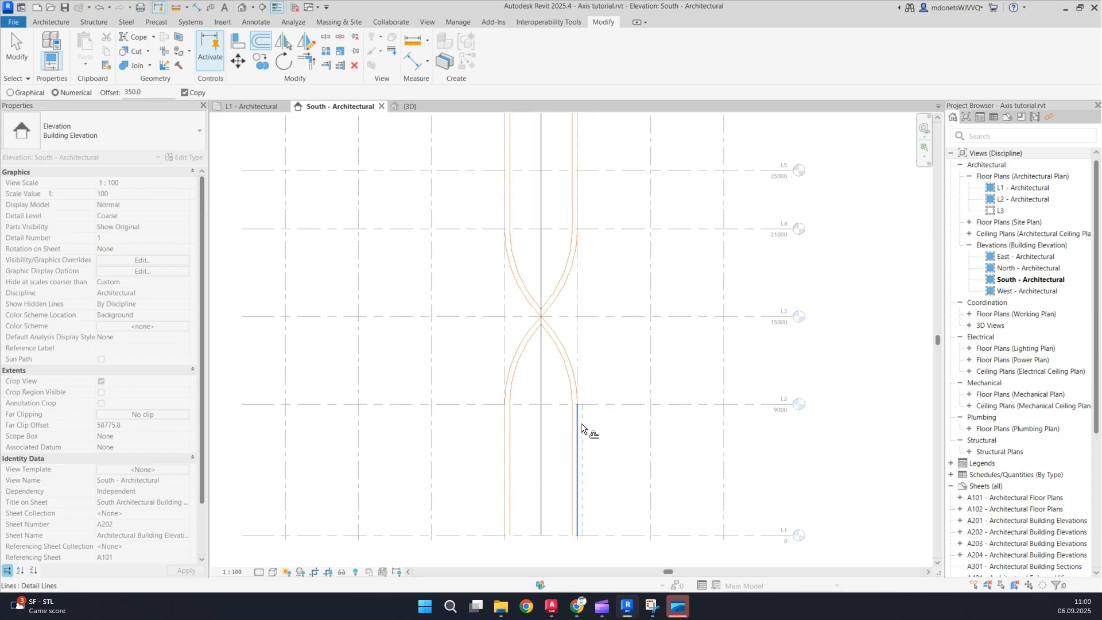
key(Tab)
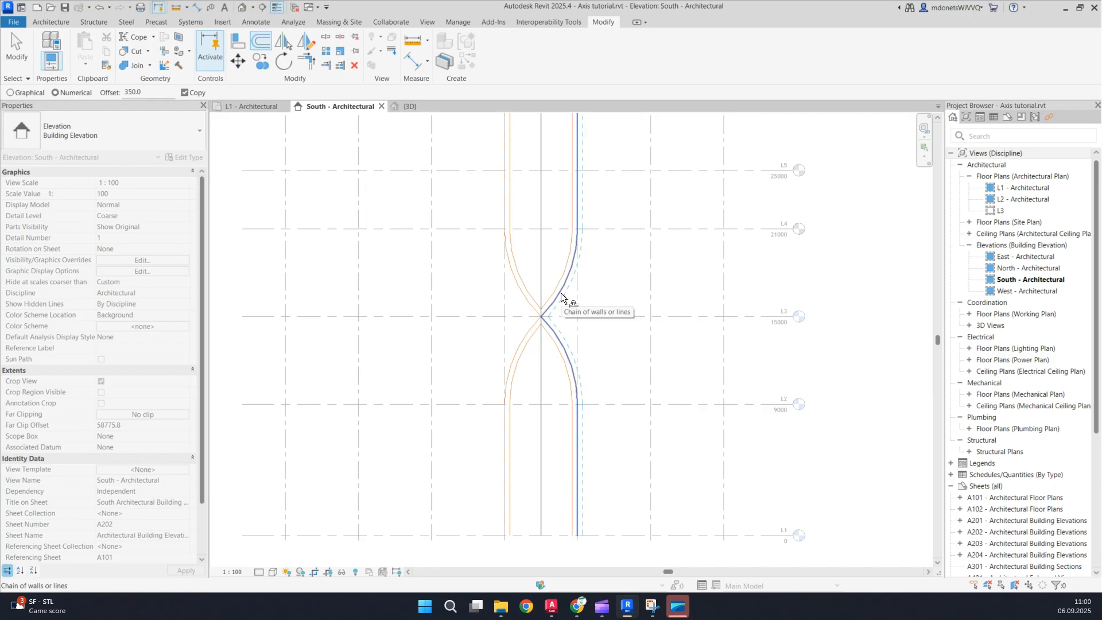
click(562, 294)
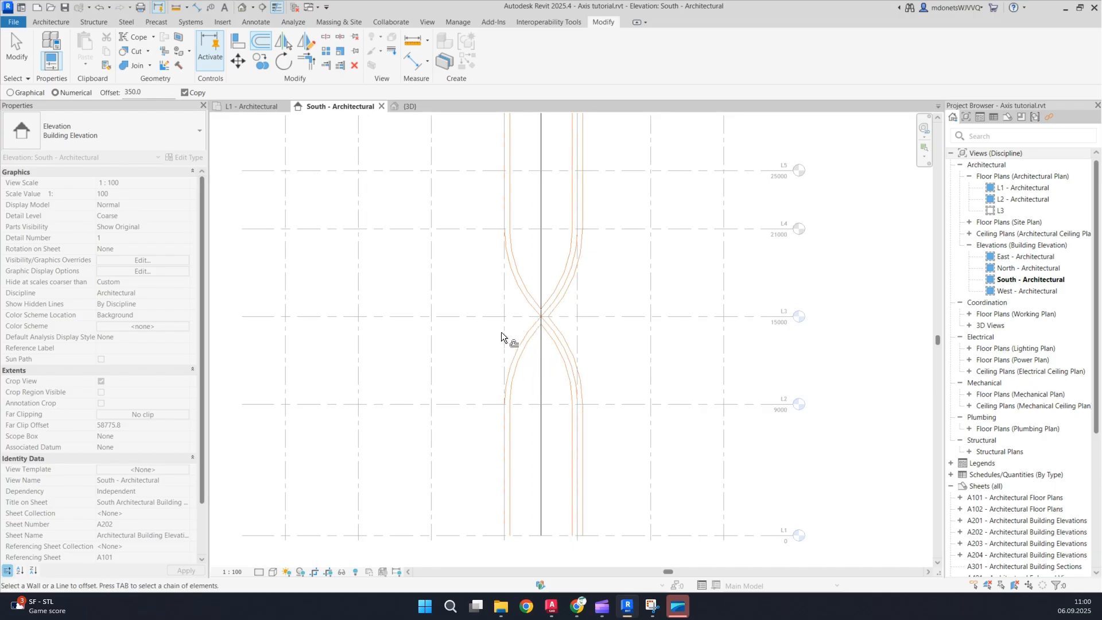
Step: Offset a copy of the whole chained outline along grid D 350 mm outward and finish the Offset command
key(Tab)
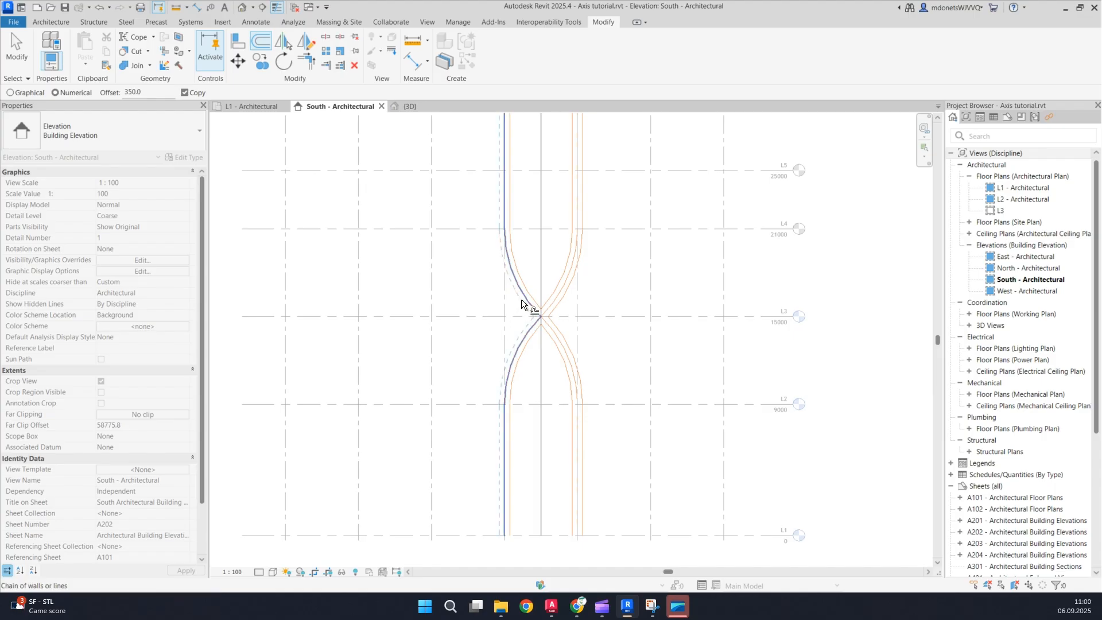
click(522, 298)
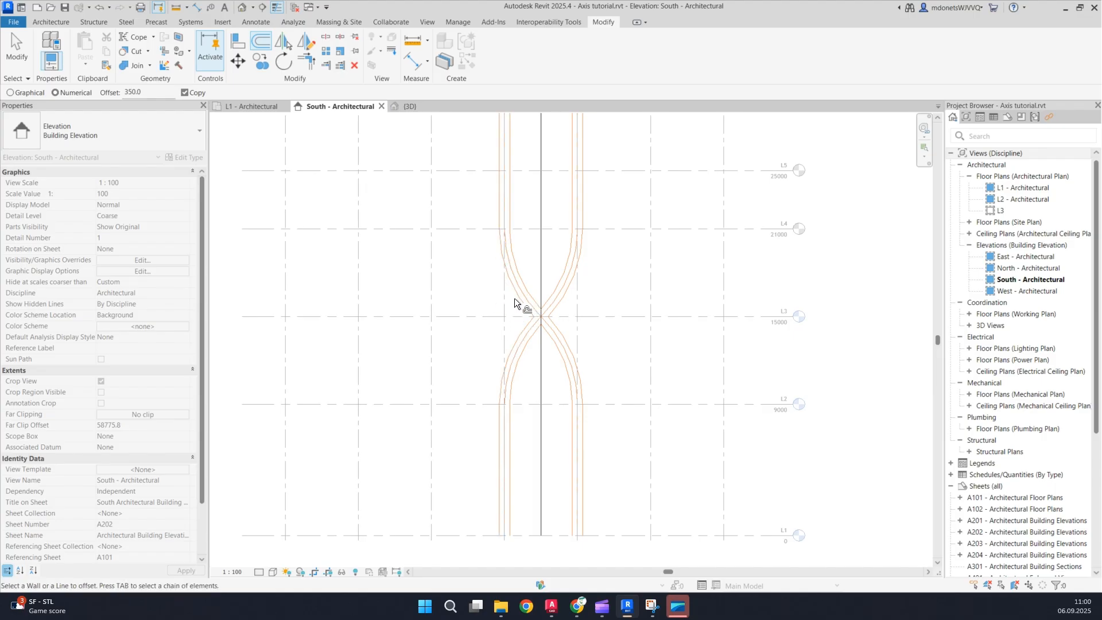
key(Escape)
Step: Compare the crossing facade outline with the Sleuk Rith Institute rendering in the browser, then return to Revit's South elevation
scroll(566, 343, down, 4)
middle_drag(561, 357, 548, 344)
scroll(539, 327, up, 3)
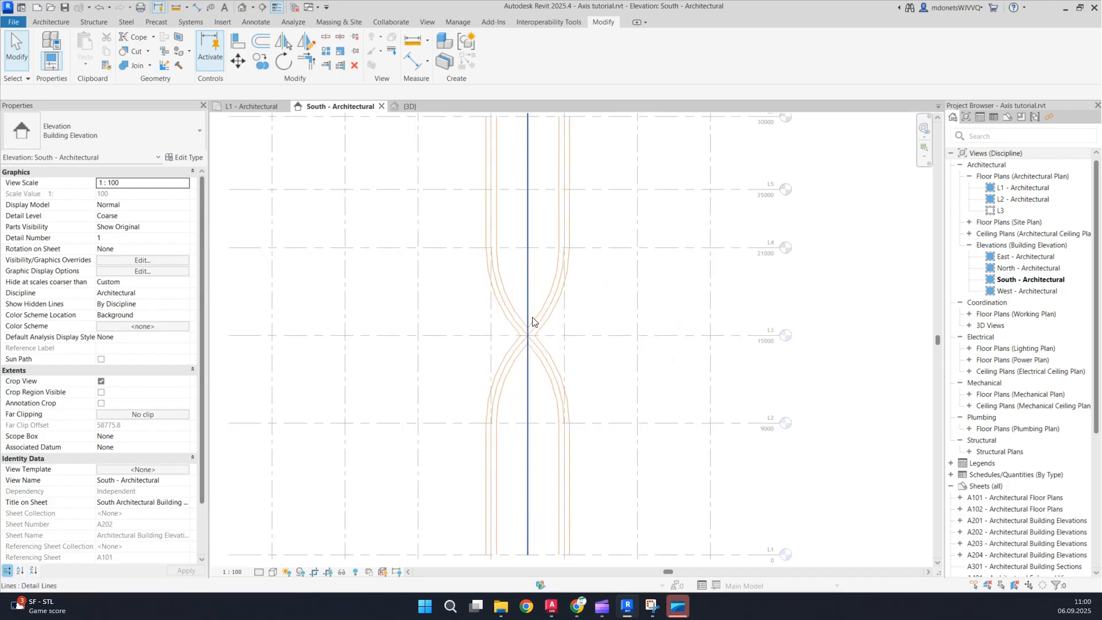
middle_drag(578, 388, 585, 347)
key(alt+Tab)
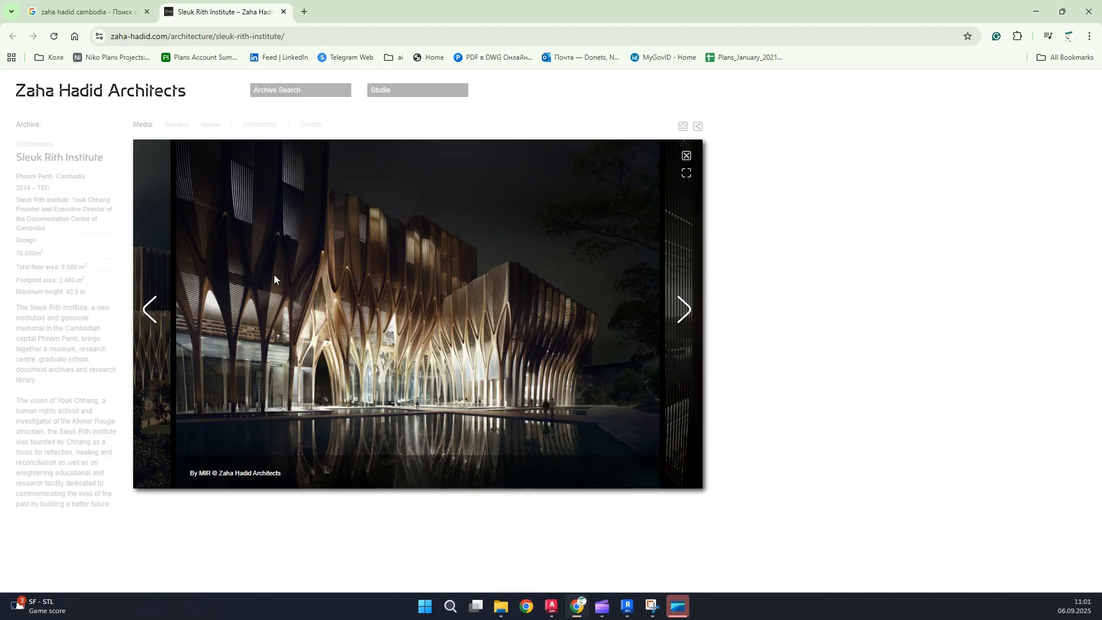
click(628, 607)
scroll(550, 339, up, 4)
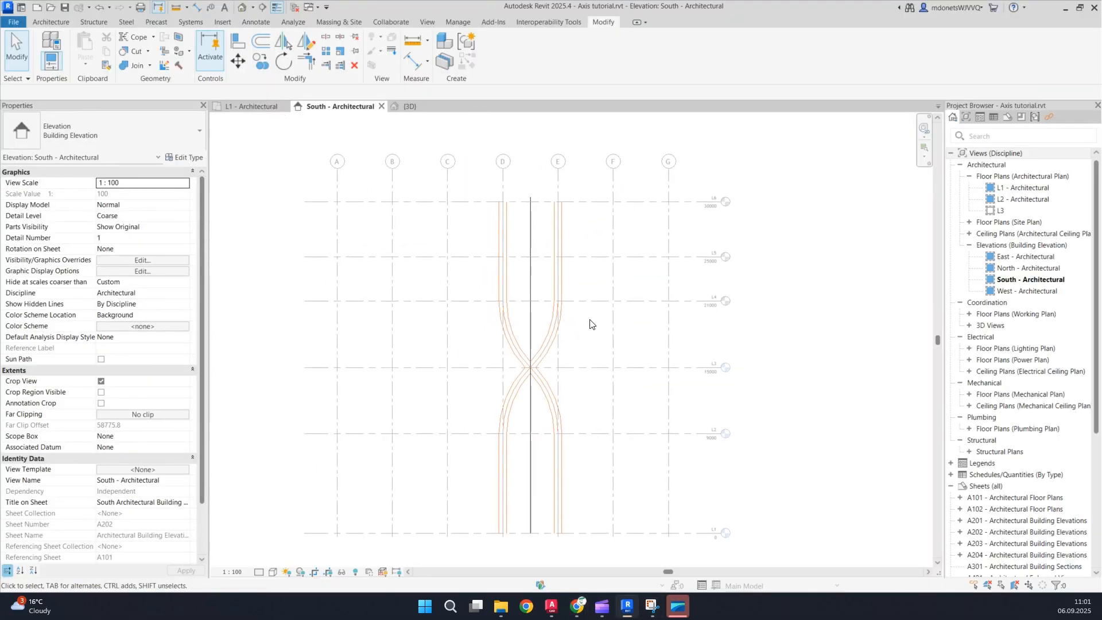
scroll(555, 308, down, 4)
middle_drag(570, 360, 587, 333)
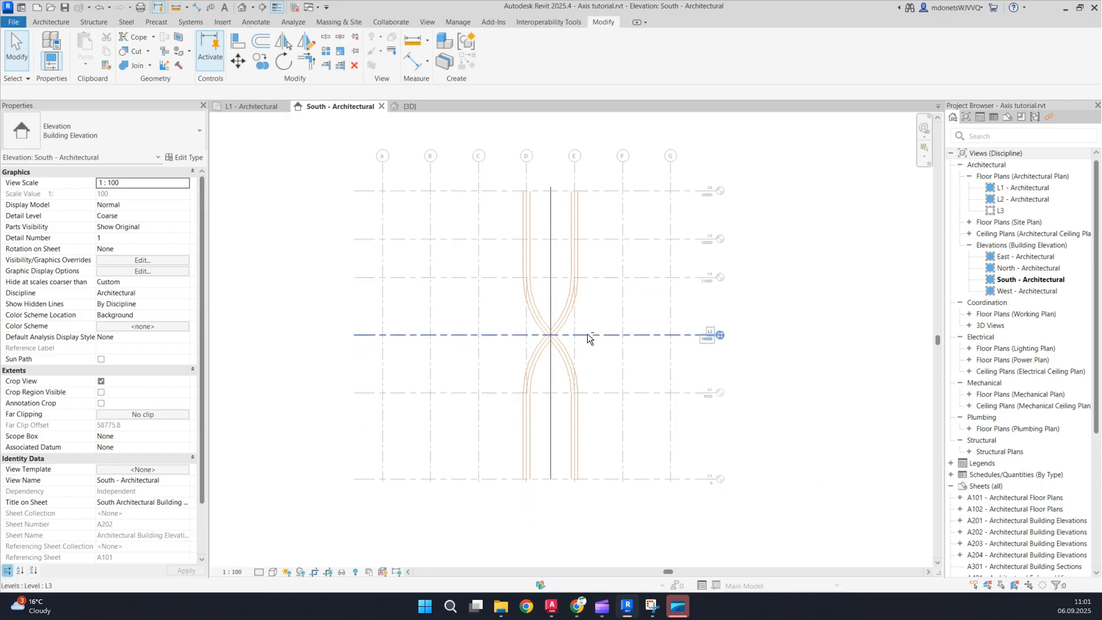
click(408, 106)
click(339, 106)
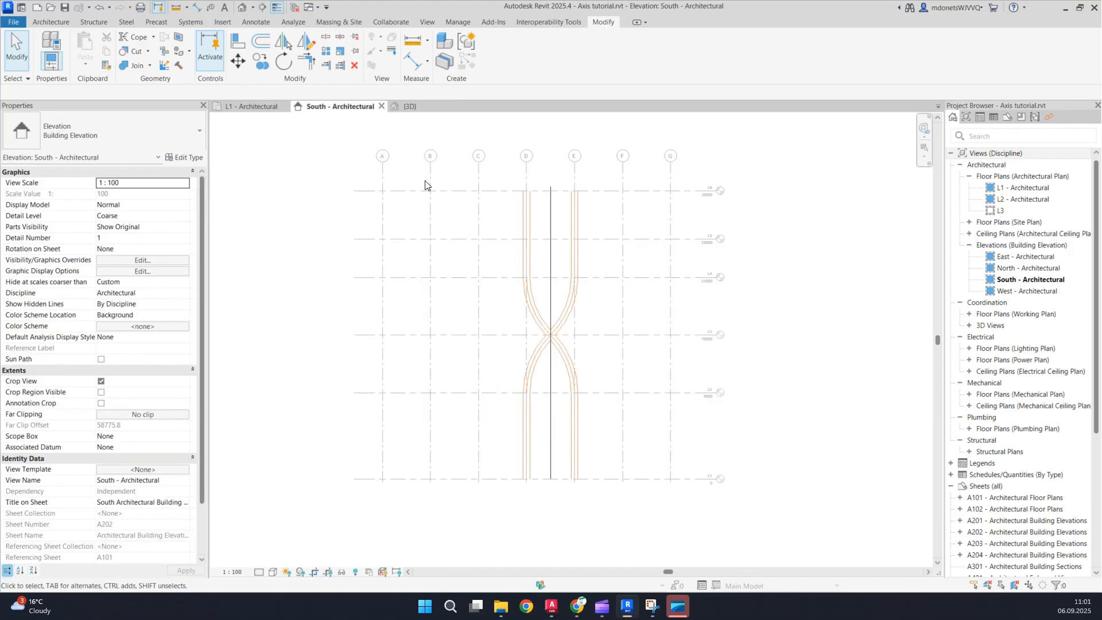
Step: Examine the upper inner outline and both outer outlines by selecting them as chains, then clear the selection
key(Tab)
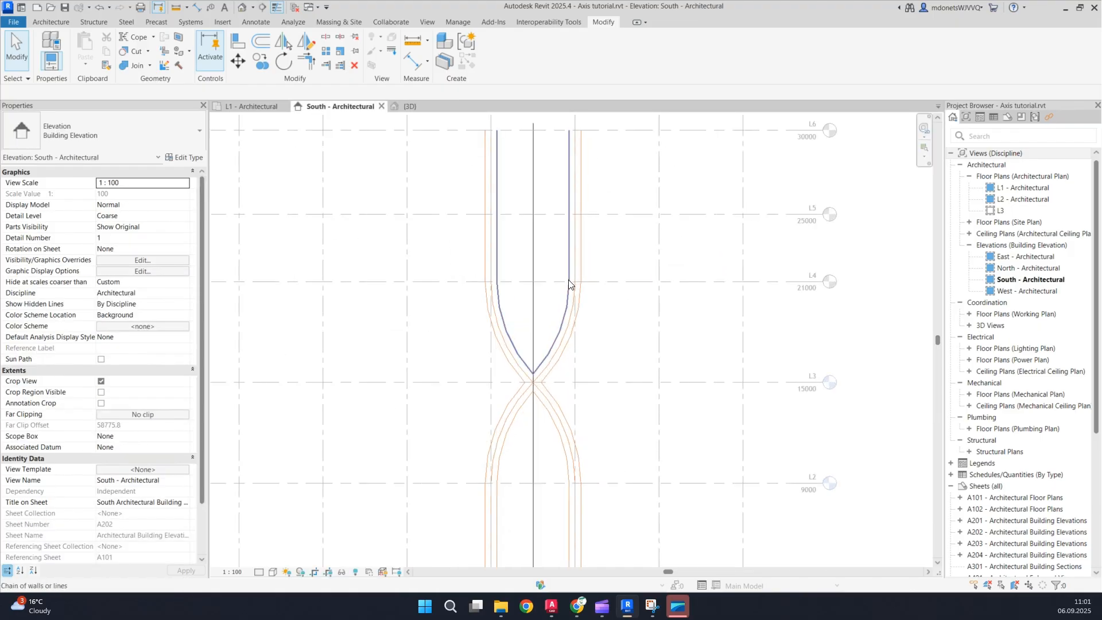
click(570, 285)
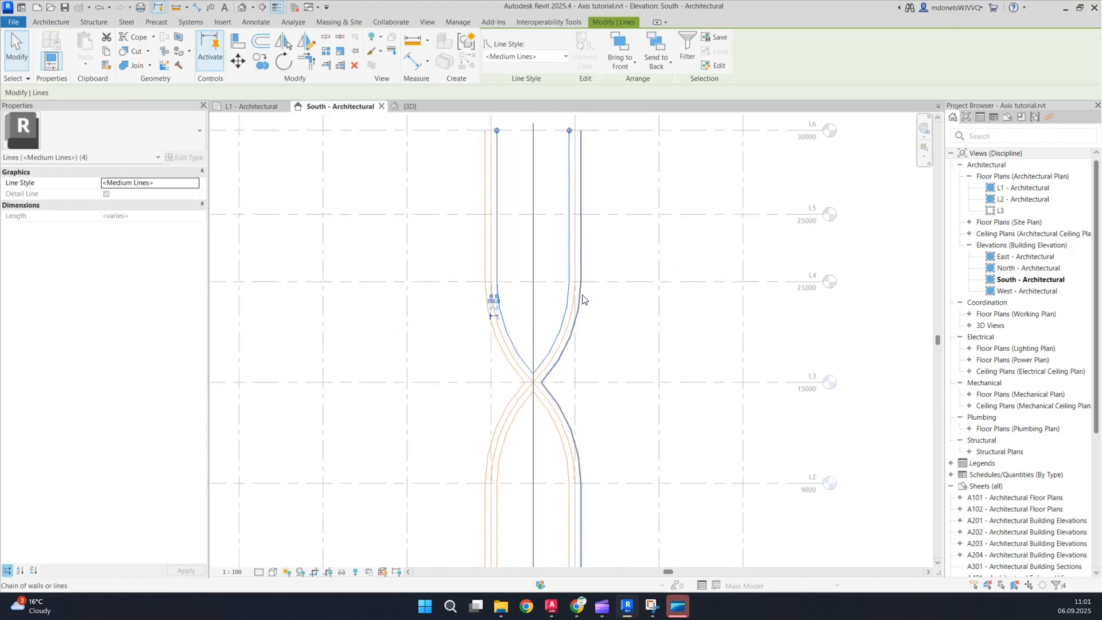
key(Tab)
ctrl+click(484, 286)
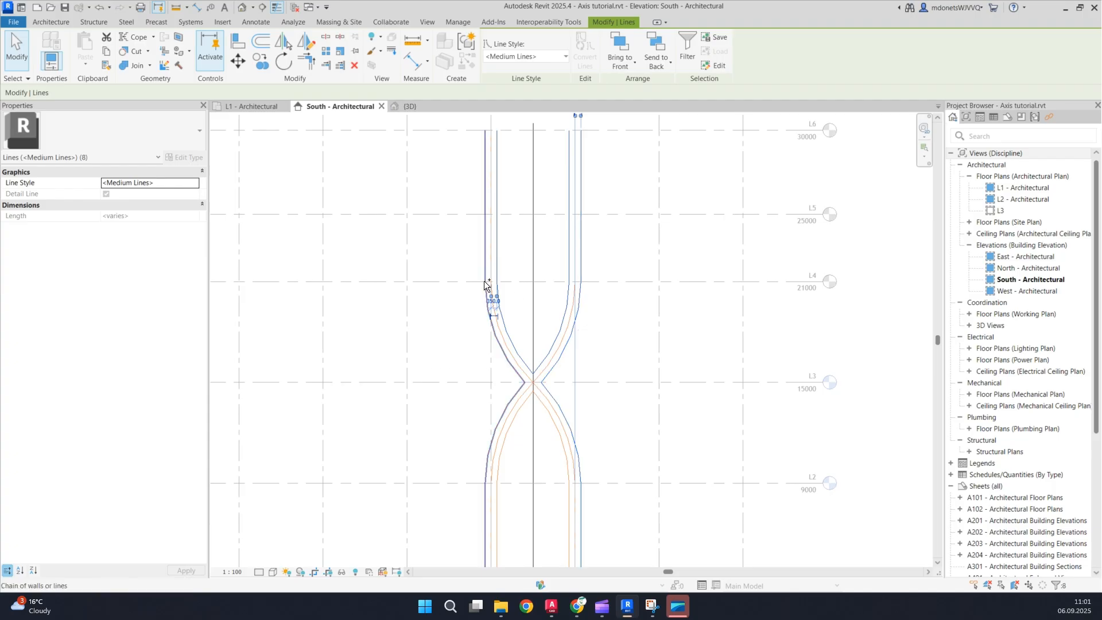
key(Escape)
scroll(522, 278, down, 3)
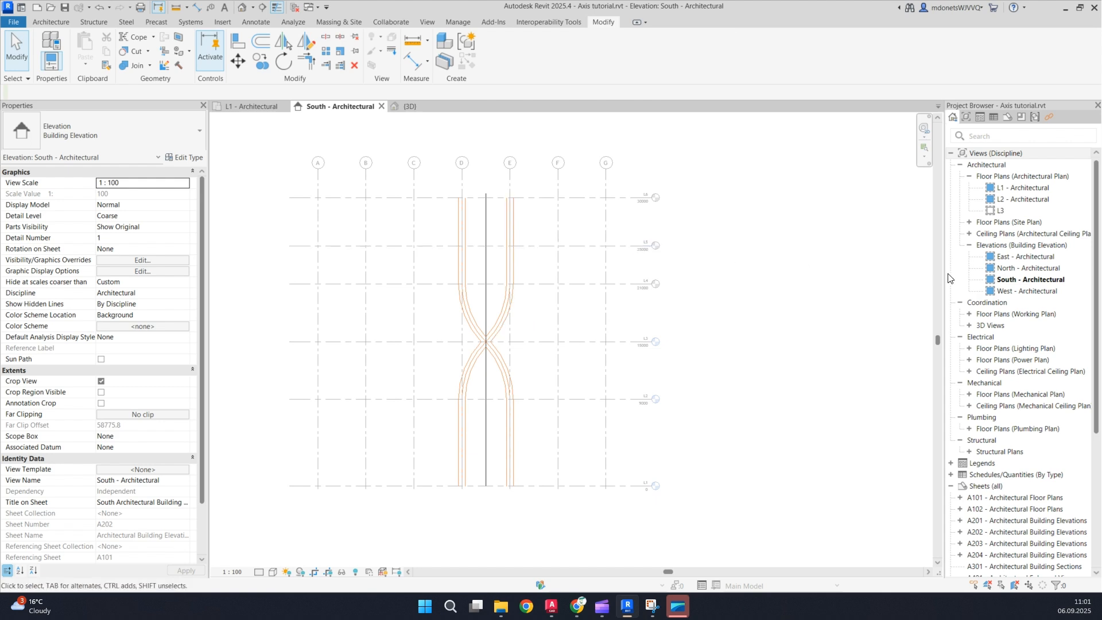
Step: Open the West elevation from its elevation marker in the L1 architectural floor plan
click(250, 107)
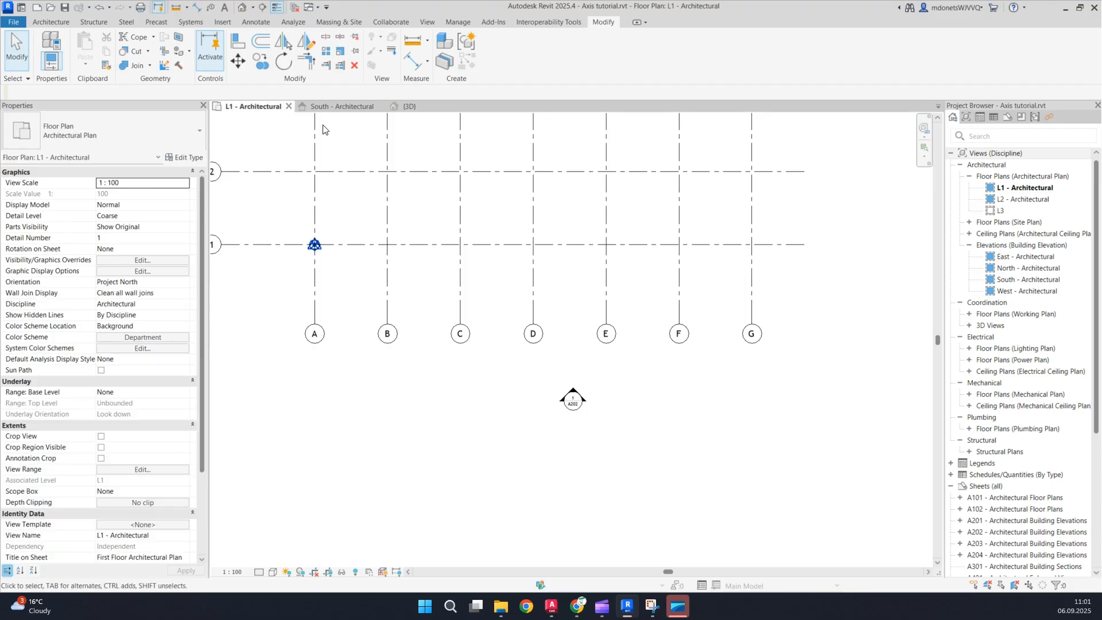
scroll(634, 313, down, 3)
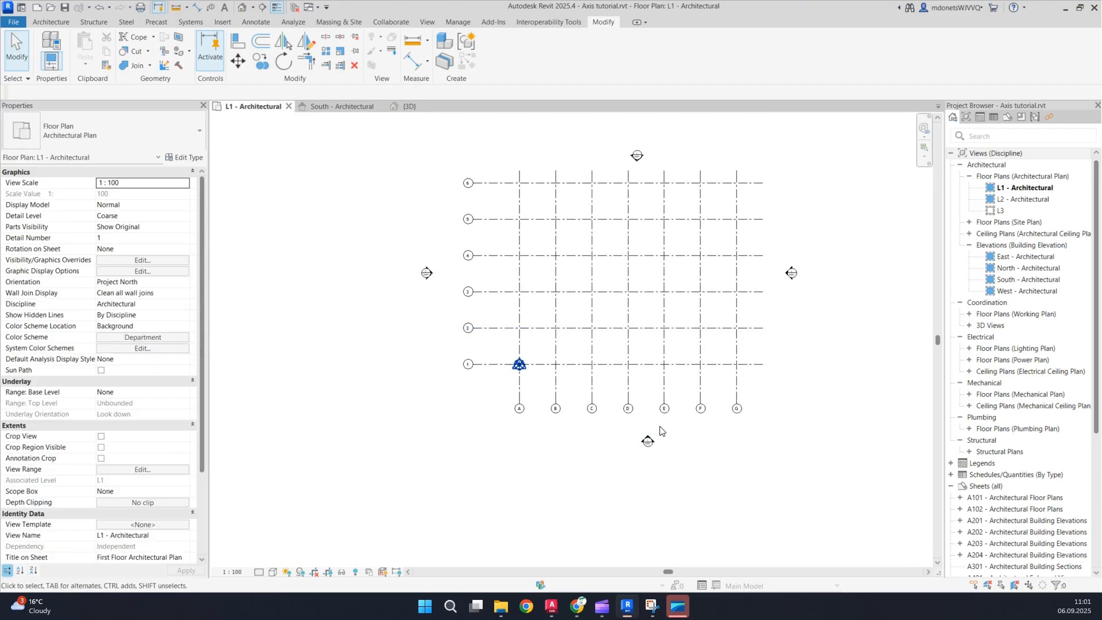
double_click(428, 274)
scroll(488, 273, down, 2)
middle_drag(549, 287, 495, 291)
scroll(601, 255, up, 2)
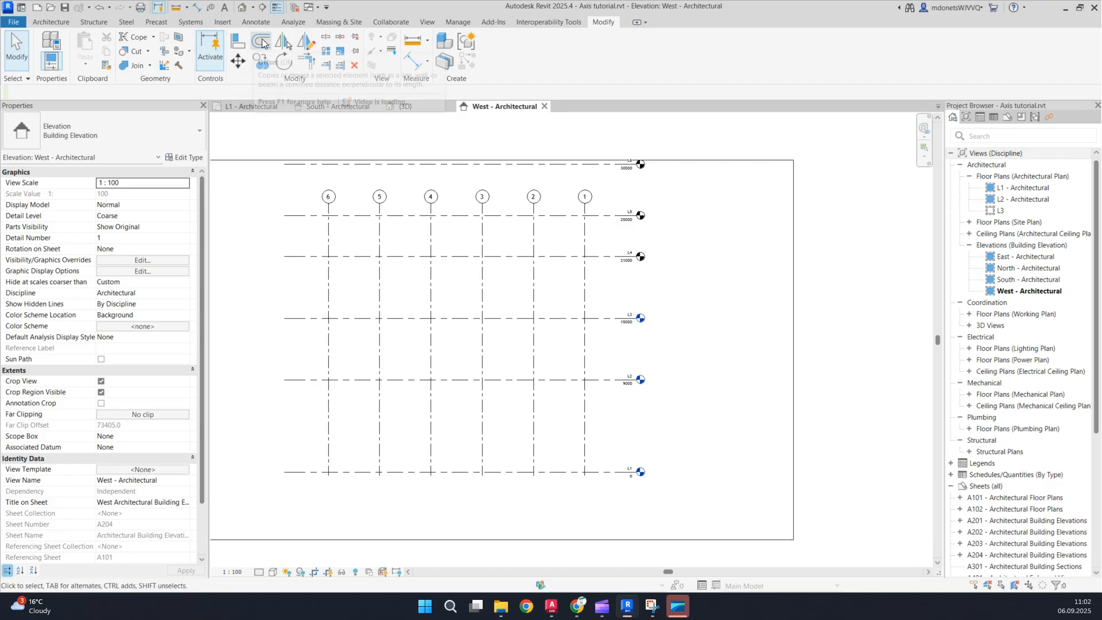
Step: Create an in-place model in the Columns category named "Columns main"
click(64, 22)
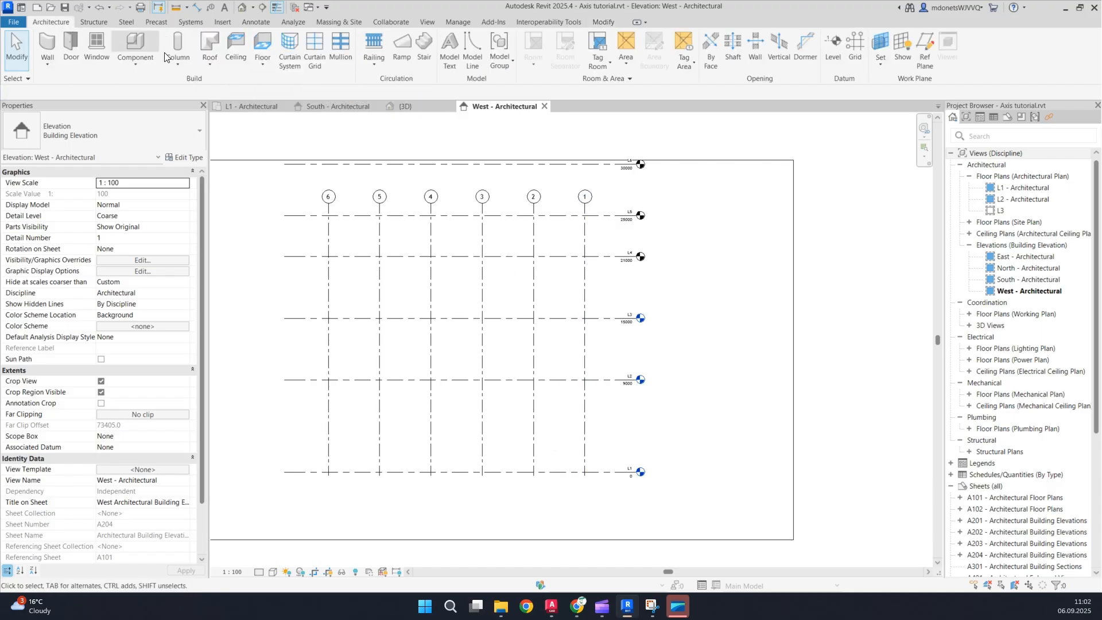
click(139, 61)
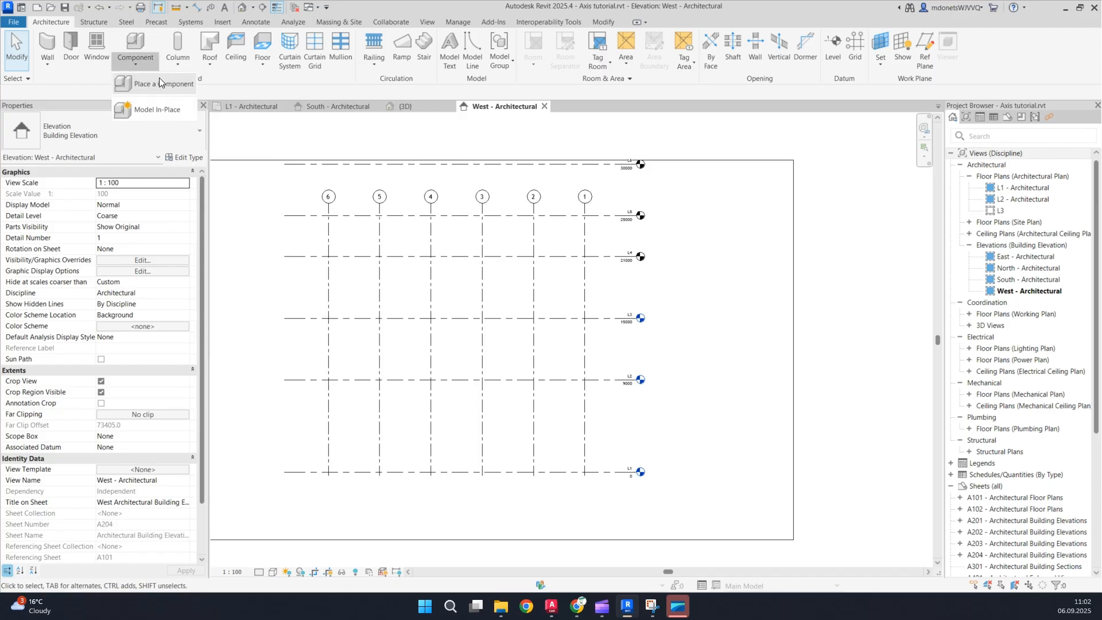
click(167, 109)
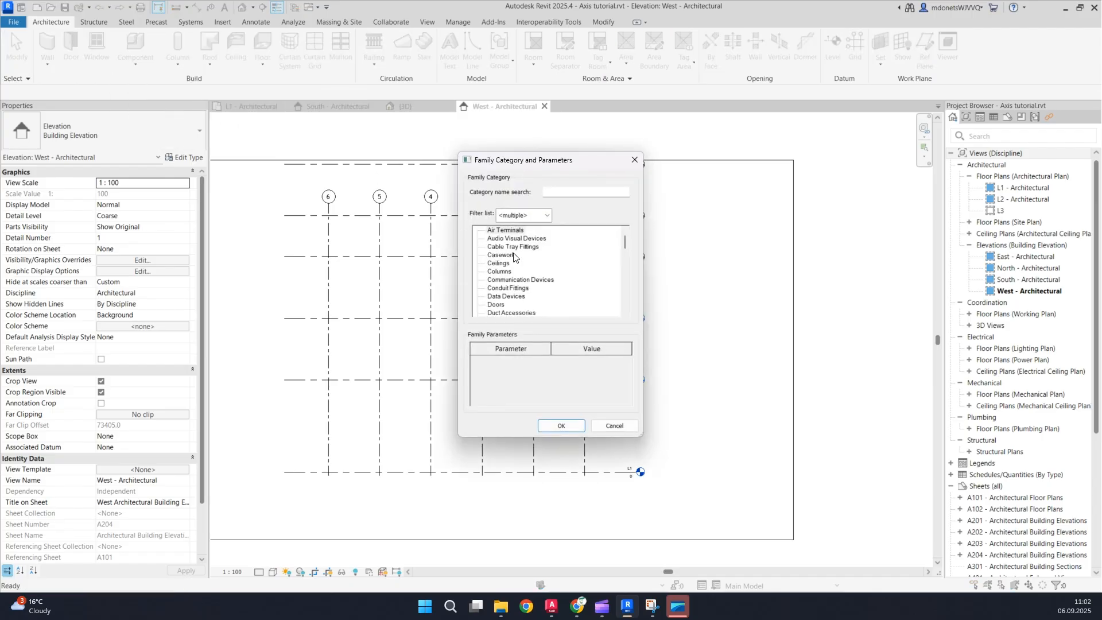
click(560, 192)
text(c)
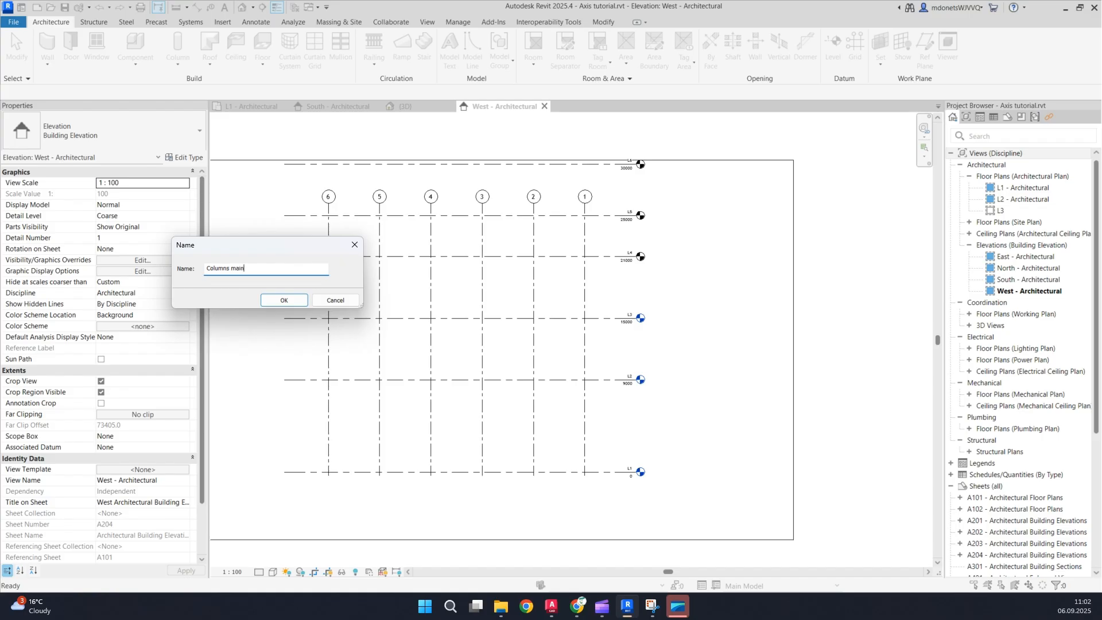
key(Return)
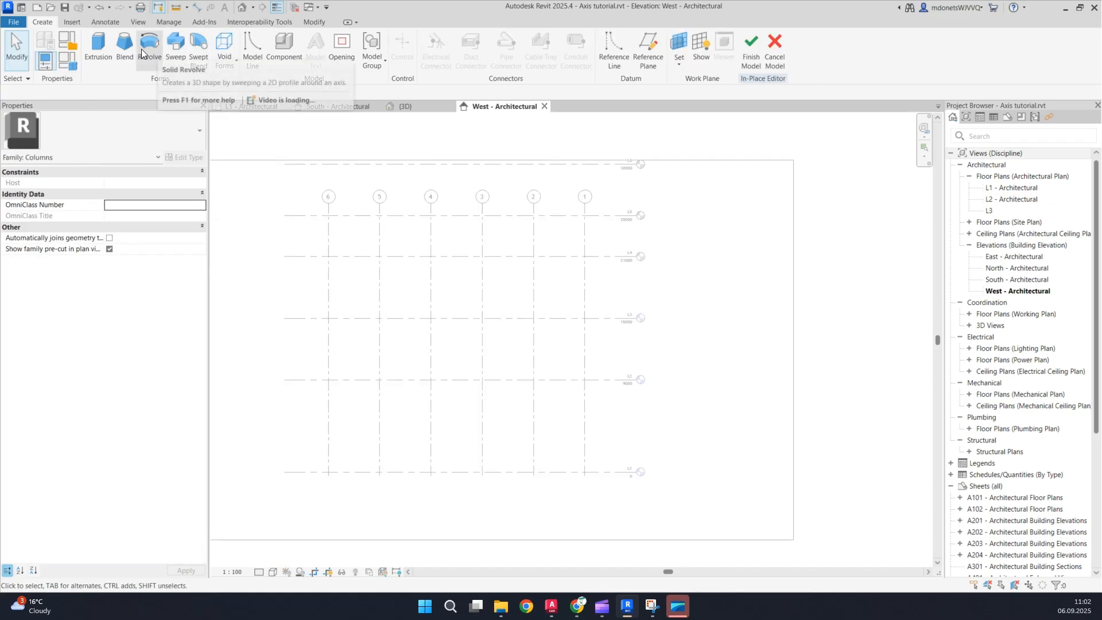
Step: Start a solid extrusion on the work plane of Grid A
click(98, 44)
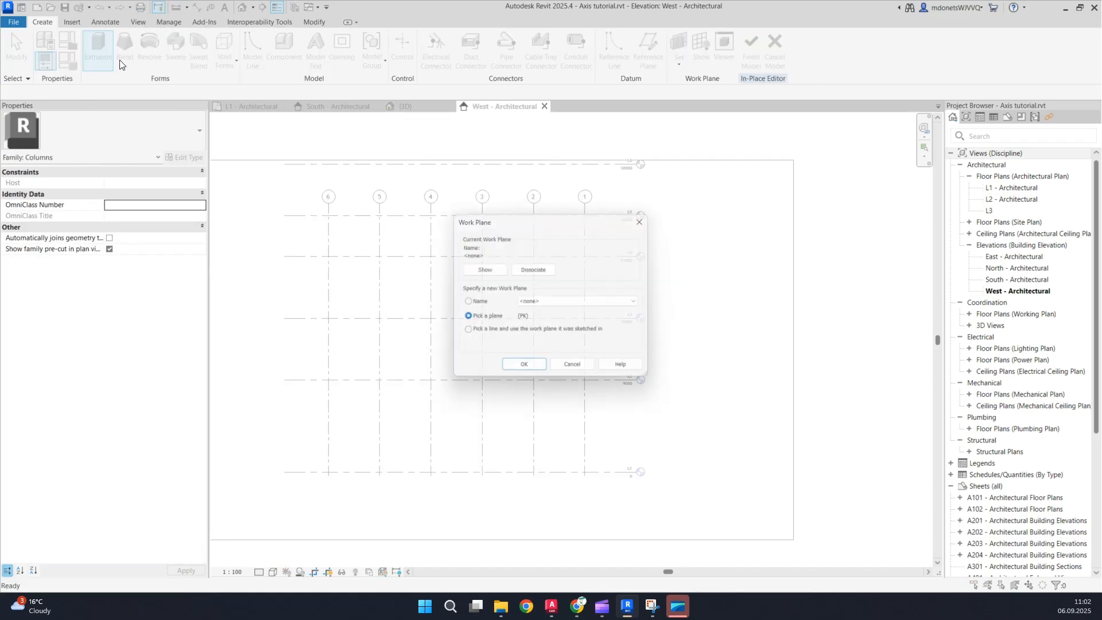
click(466, 303)
click(565, 303)
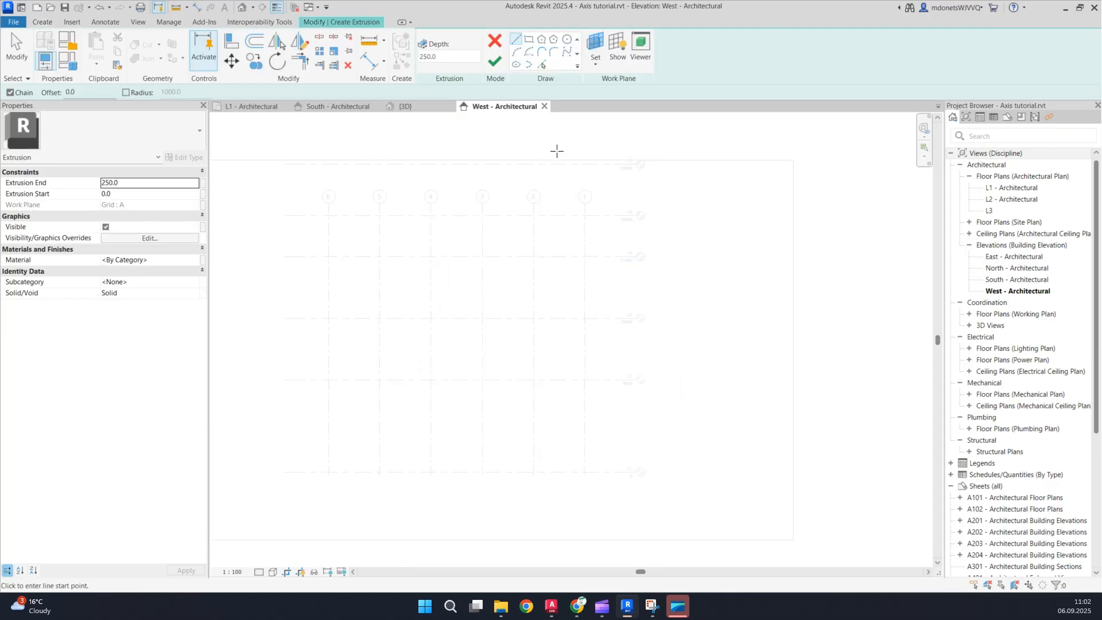
Step: Sketch a closed 1000 mm wide bent column profile from L5 at grid 1, slanting inward between L3 and L2, down to L1, and finish it
click(574, 215)
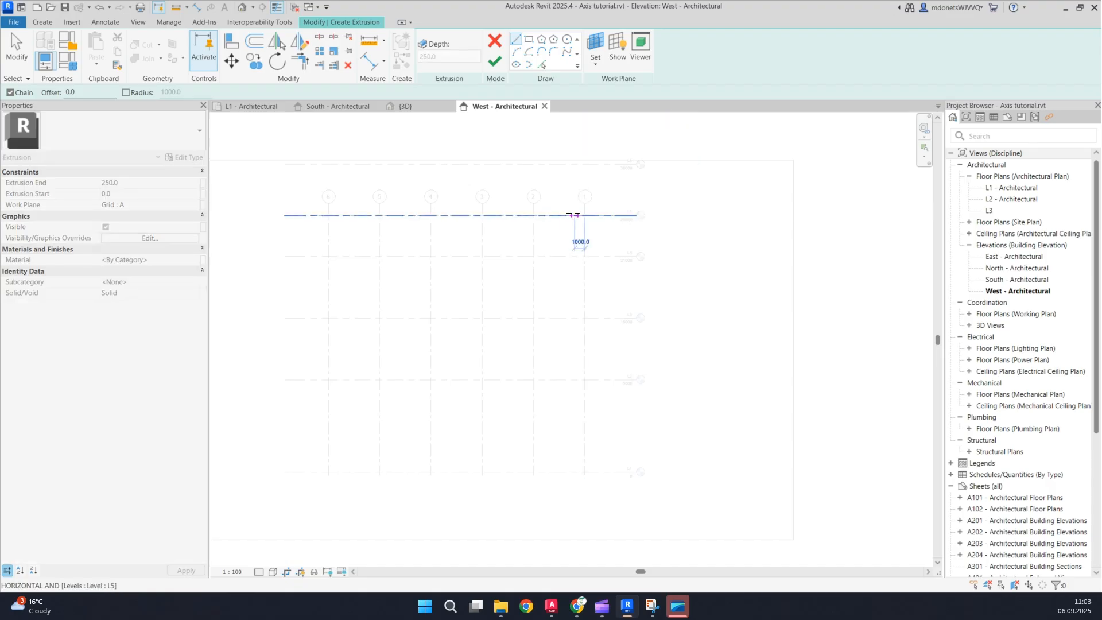
click(575, 317)
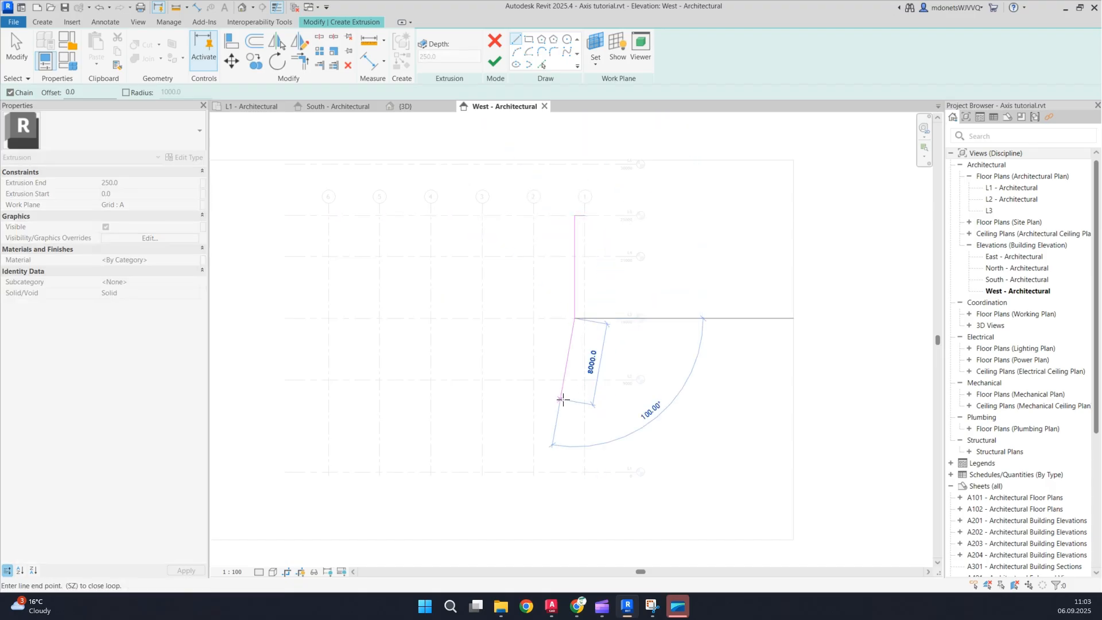
click(546, 379)
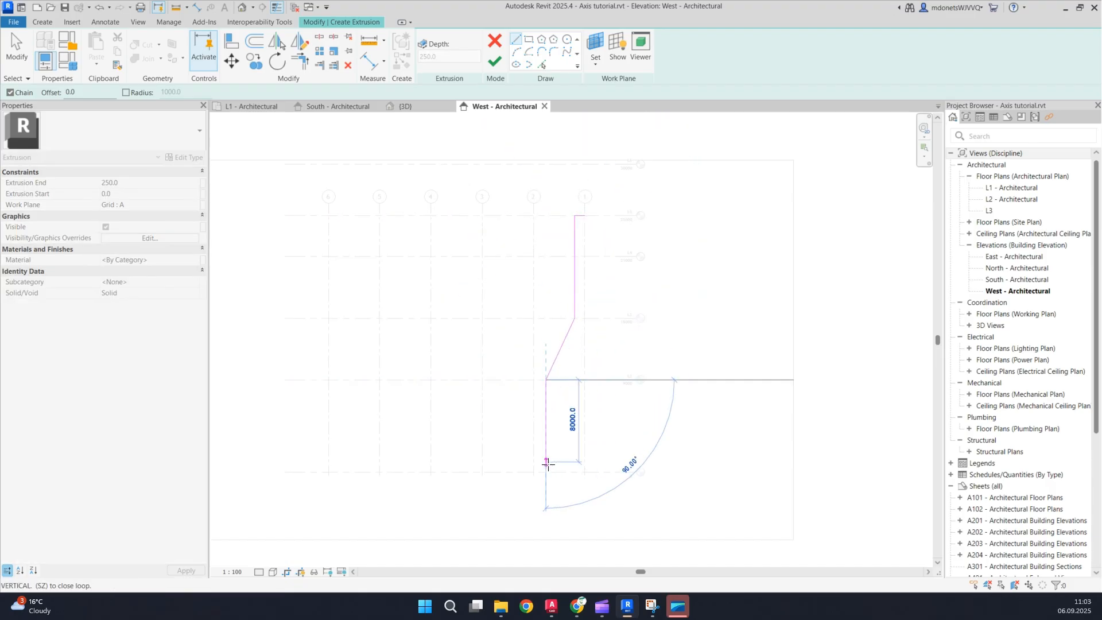
click(546, 471)
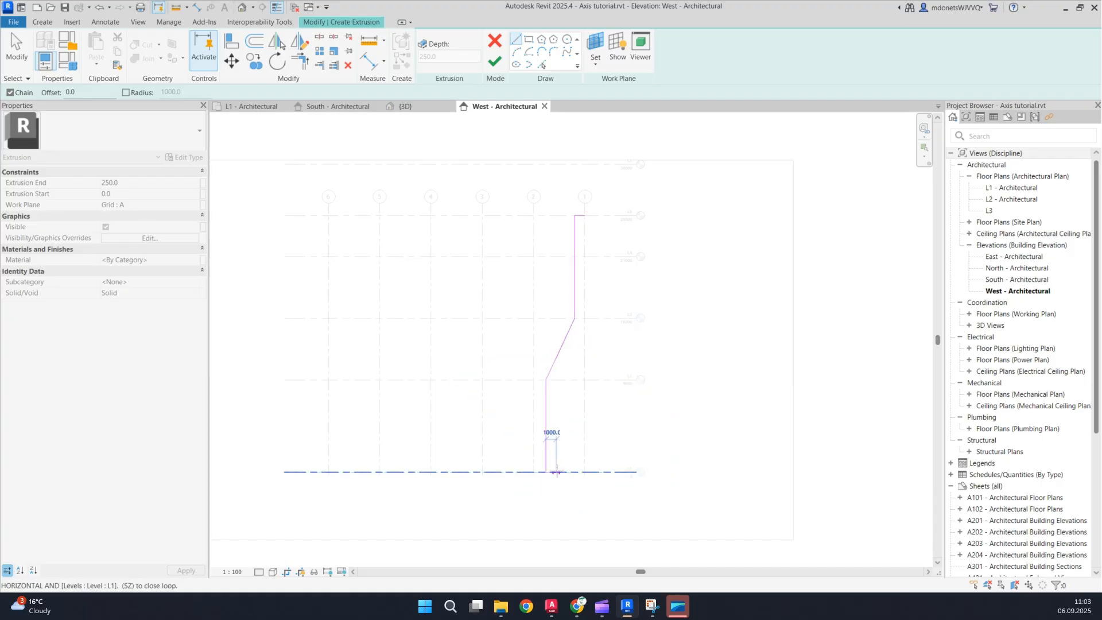
click(553, 472)
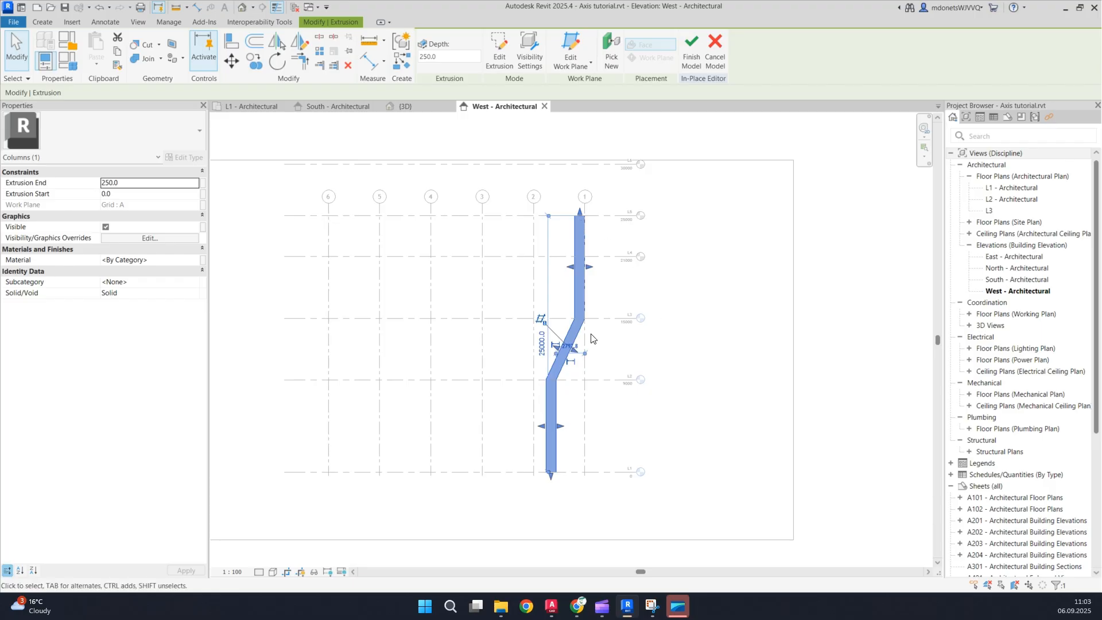
Step: Stretch the column extrusion in the 3D view from grid A to grid G, to an extrusion end of 30000
click(420, 106)
scroll(456, 321, up, 5)
shift+middle_drag(441, 335, 678, 345)
shift+middle_drag(606, 296, 495, 326)
scroll(510, 298, down, 1)
scroll(601, 304, up, 1)
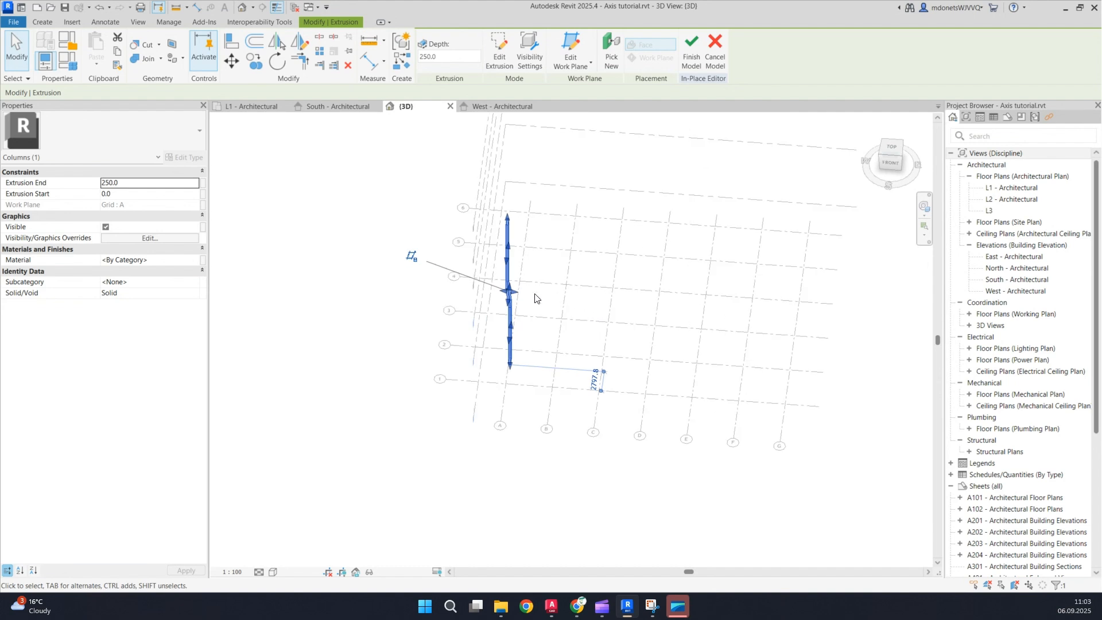
drag(520, 296, 783, 319)
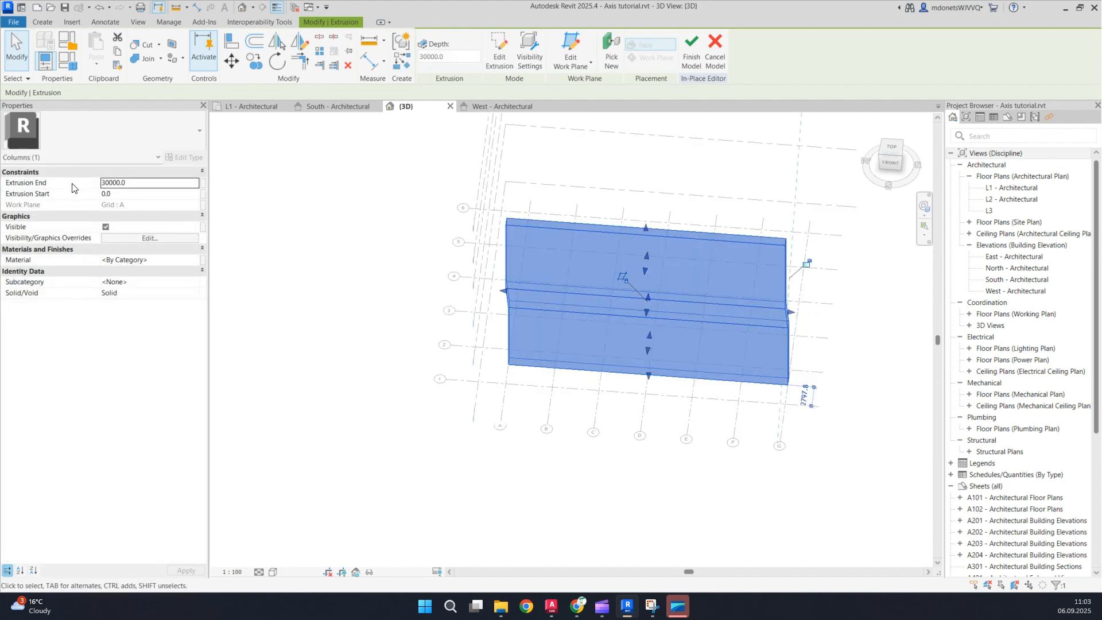
shift+middle_drag(395, 259, 727, 280)
mouse_move(727, 280)
mouse_down()
mouse_move(537, 307)
mouse_move(725, 280)
mouse_up()
scroll(732, 281, up, 2)
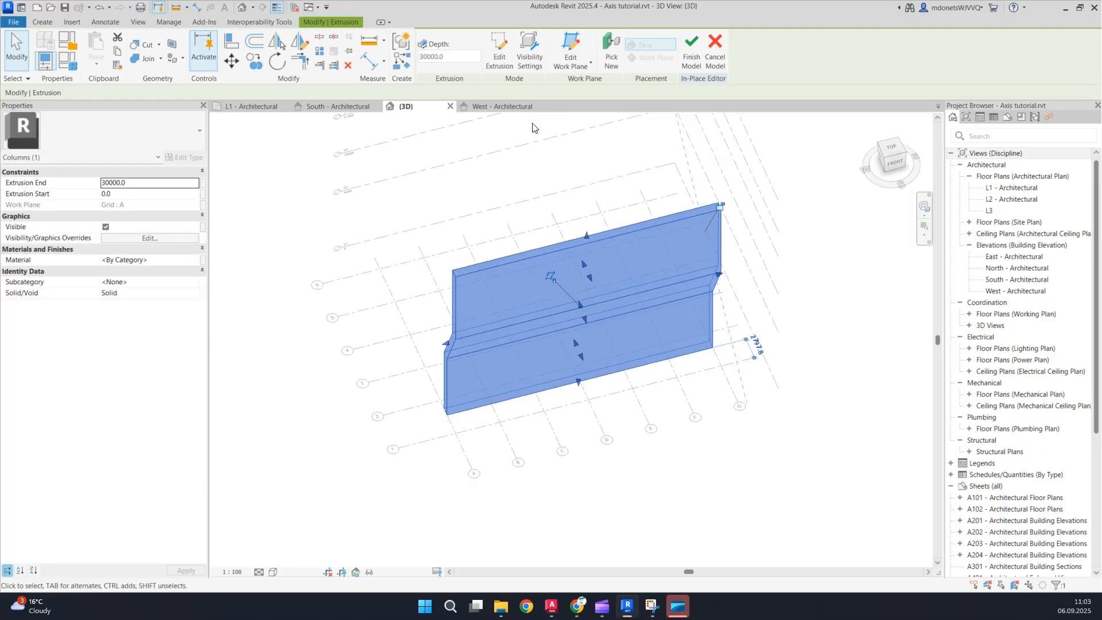
Step: Reopen the extrusion's profile in the West elevation and set the upper inner line 700 mm from grid 1
click(339, 106)
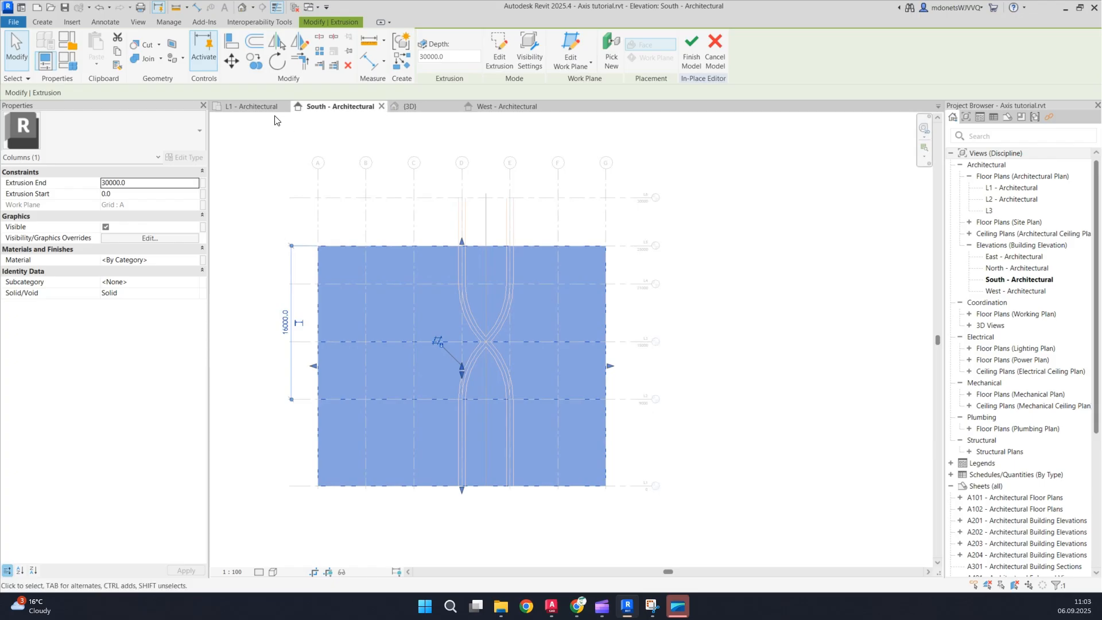
click(506, 108)
middle_drag(621, 275, 617, 243)
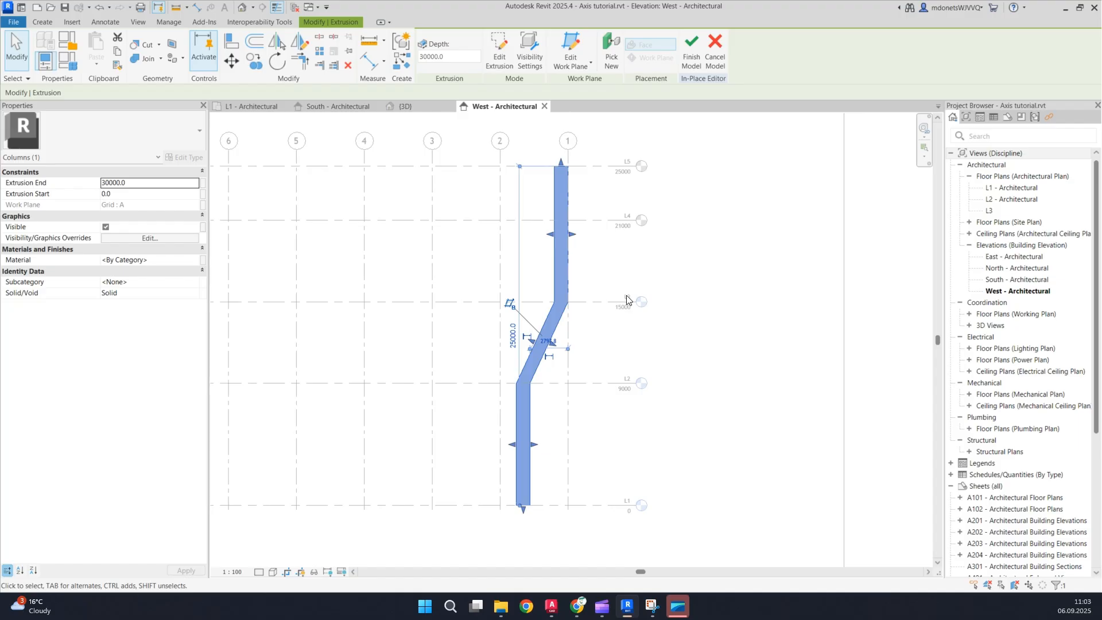
click(504, 64)
scroll(576, 169, up, 3)
scroll(577, 172, up, 2)
click(530, 198)
click(544, 127)
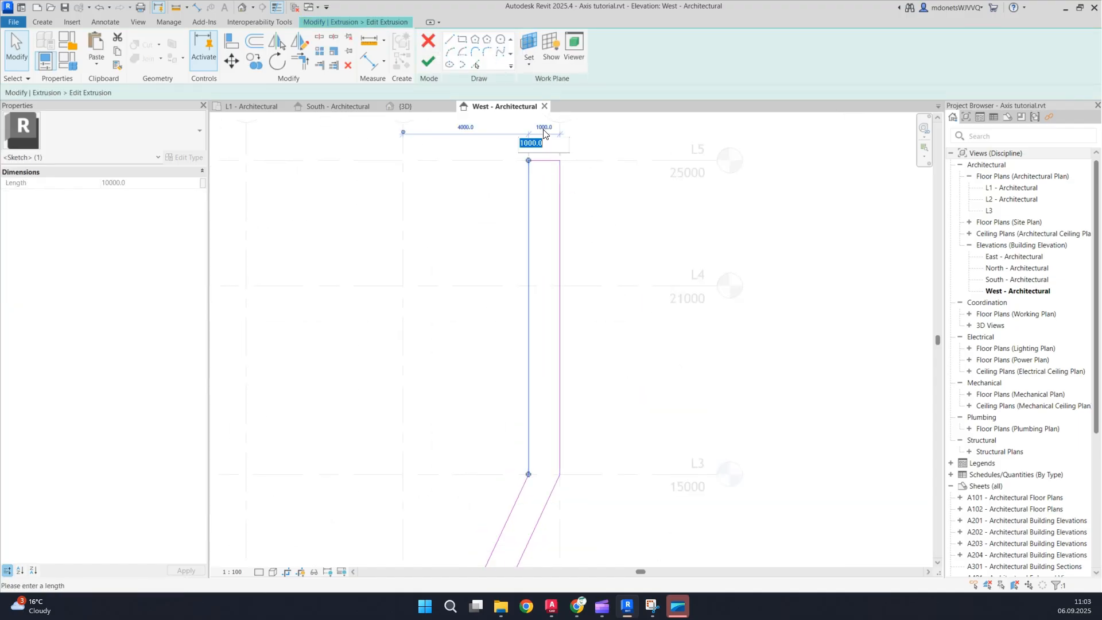
text(700)
key(Return)
scroll(547, 375, down, 4)
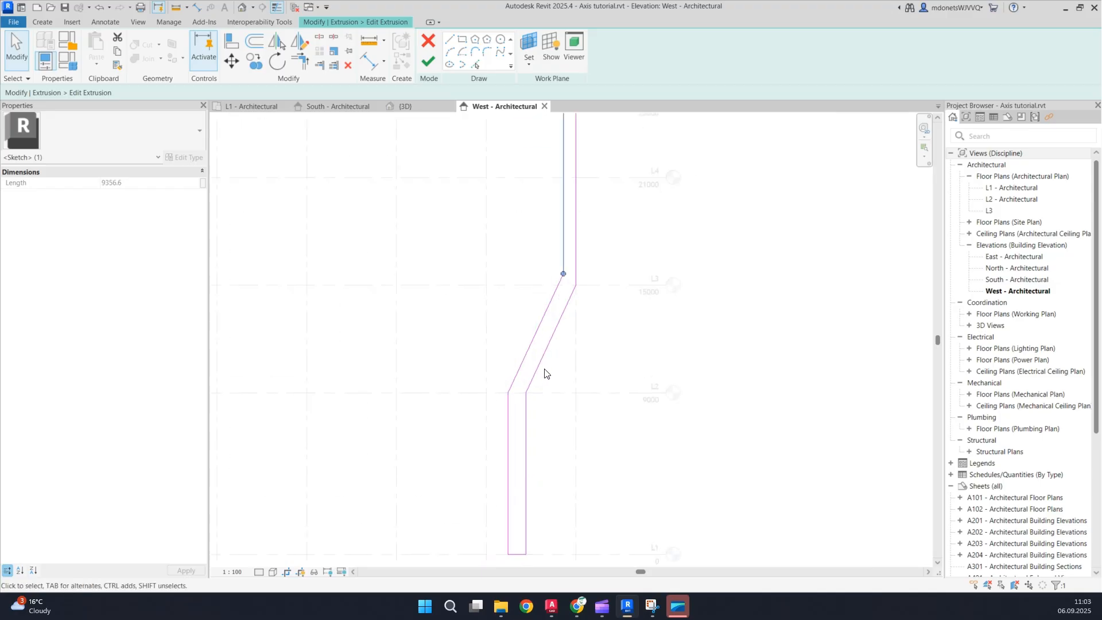
Step: Delete the profile's inner boundary lines and move the upper end of the remaining diagonal up to L4 on grid 1
scroll(556, 298, up, 3)
click(550, 324)
click(558, 292)
key(Delete)
click(524, 411)
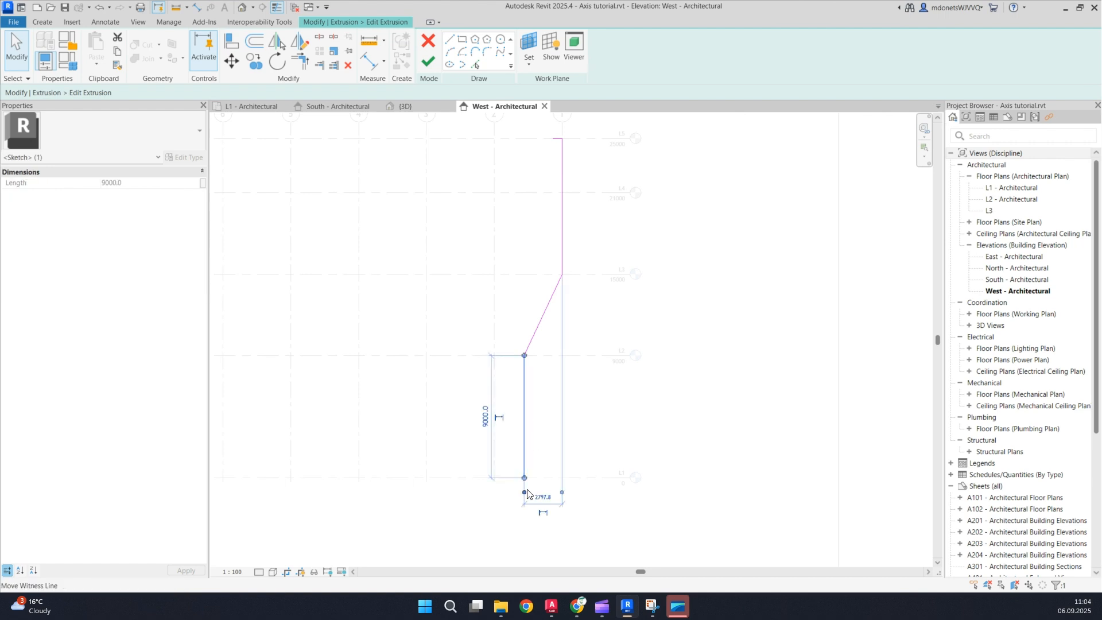
mouse_move(524, 478)
mouse_down()
mouse_move(531, 448)
mouse_move(524, 477)
mouse_up()
mouse_move(563, 282)
mouse_down()
mouse_move(537, 236)
mouse_move(562, 192)
mouse_up()
Step: Delete the short cap line at L5 and adjust the vertical line on grid 1 to span from L4 to L6
scroll(573, 300, down, 4)
scroll(578, 297, up, 4)
middle_drag(553, 126, 561, 264)
click(565, 277)
key(Delete)
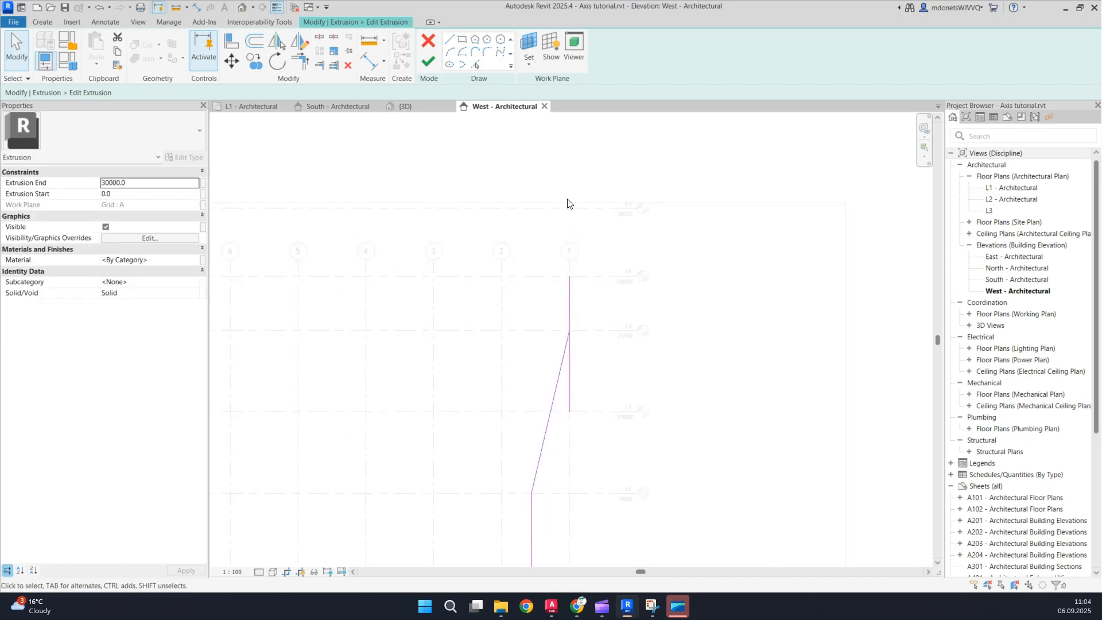
click(570, 285)
drag(569, 277, 570, 208)
key(Delete)
Step: Replace the diagonal and lower vertical line with two connected arcs from grid 1 at L4, through L2, to grid 2 at L1
click(541, 315)
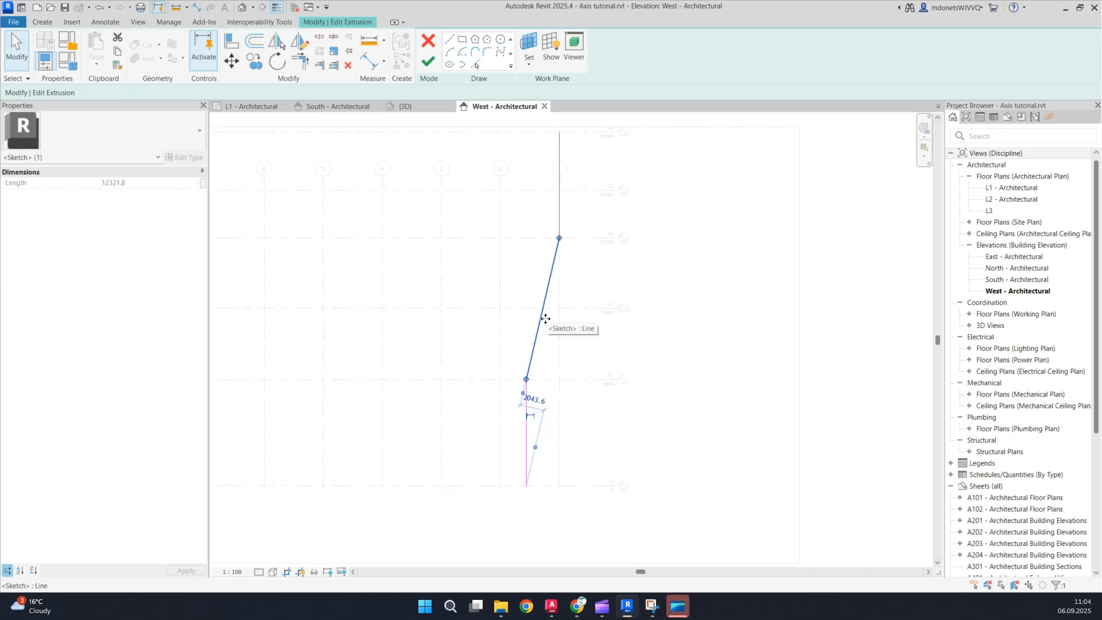
key(Delete)
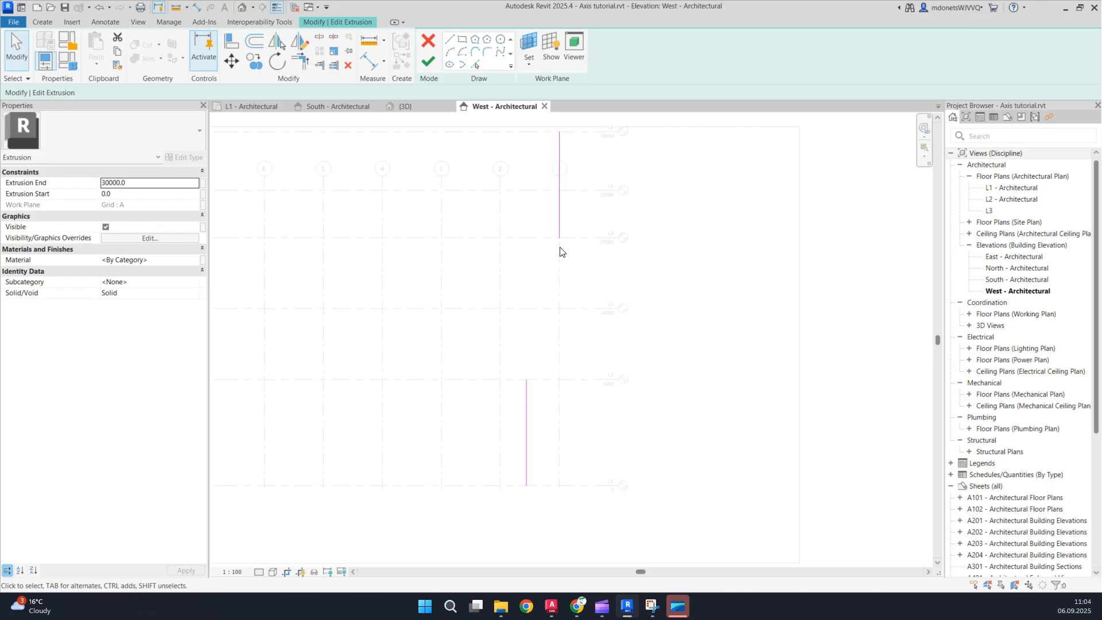
click(475, 52)
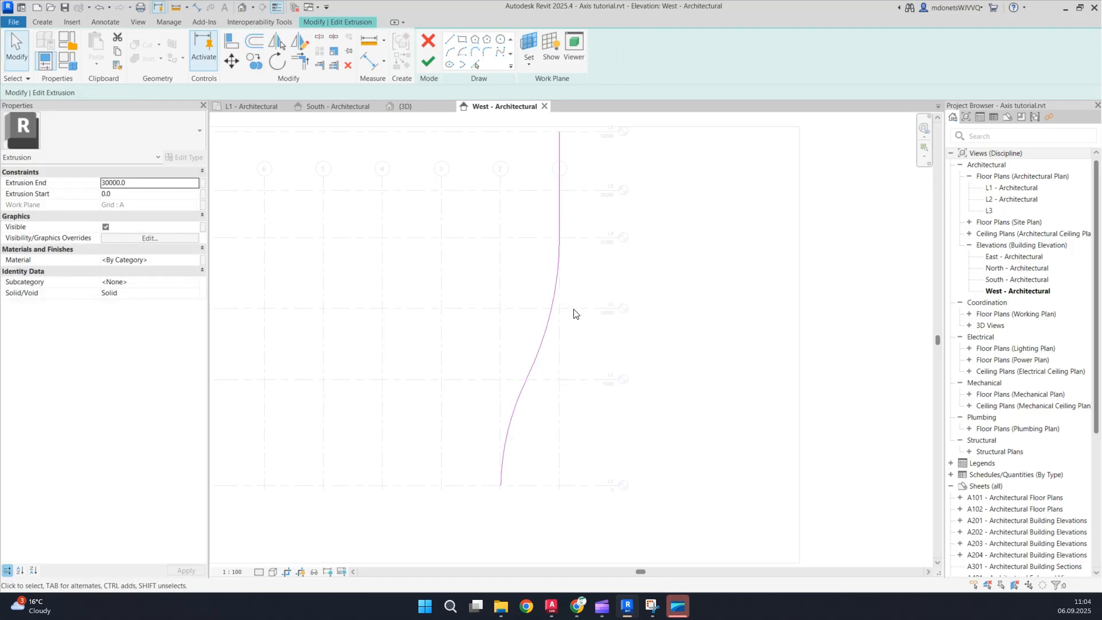
click(556, 279)
scroll(557, 272, down, 1)
scroll(547, 424, up, 1)
scroll(530, 422, up, 1)
scroll(558, 408, down, 1)
middle_drag(561, 405, 589, 426)
click(589, 424)
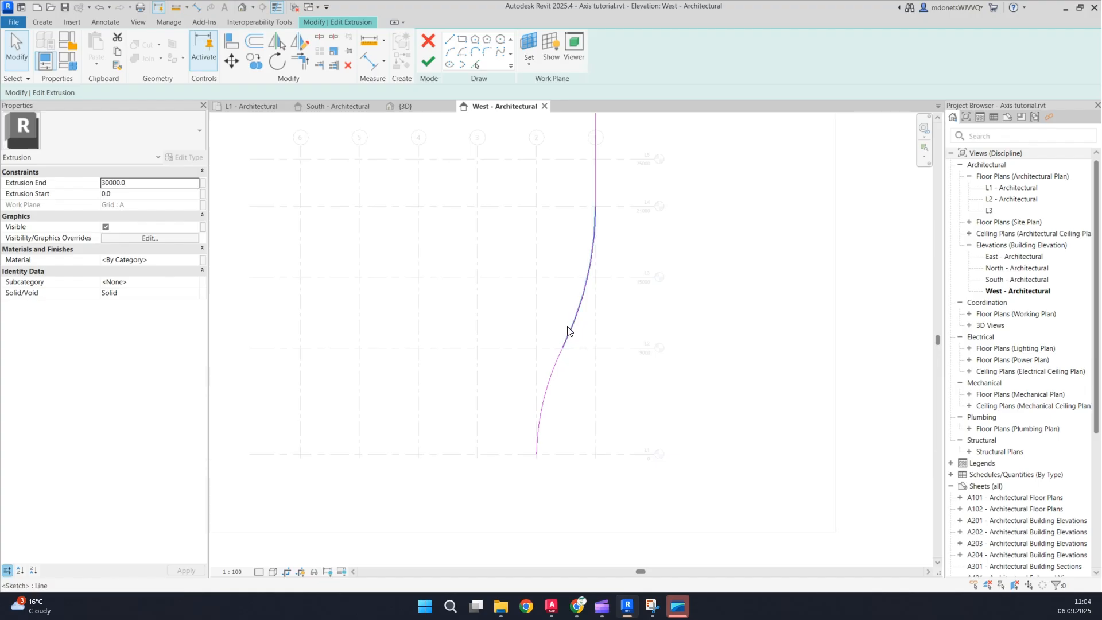
Step: Offset a copy of the whole chained profile curve 700 mm to its inner side, away from grid 1
click(255, 42)
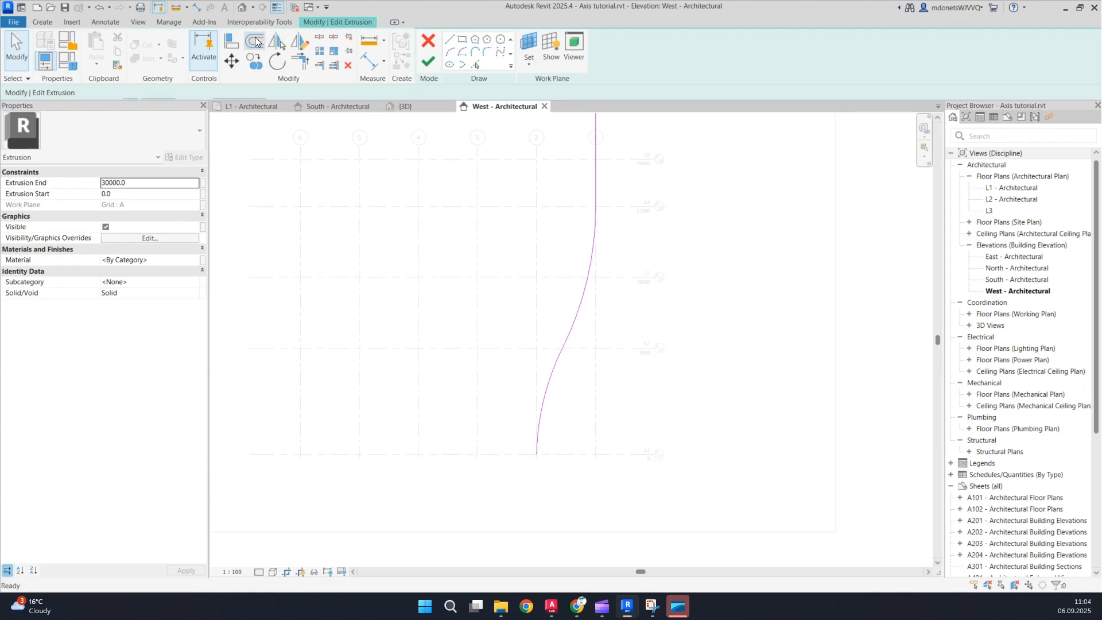
text(700.0)
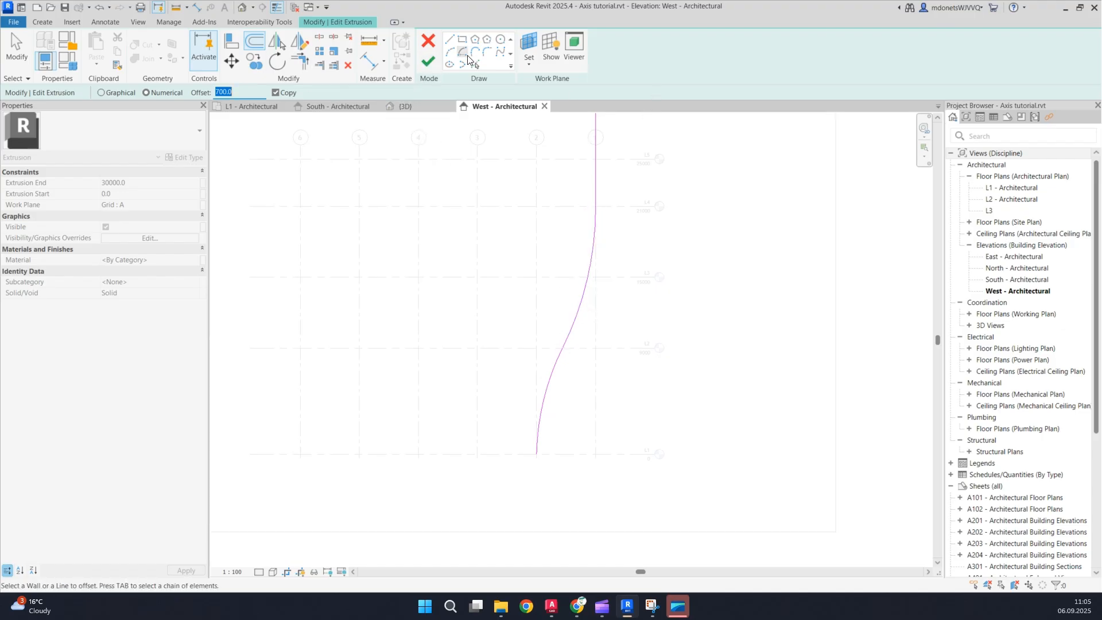
click(428, 40)
click(586, 317)
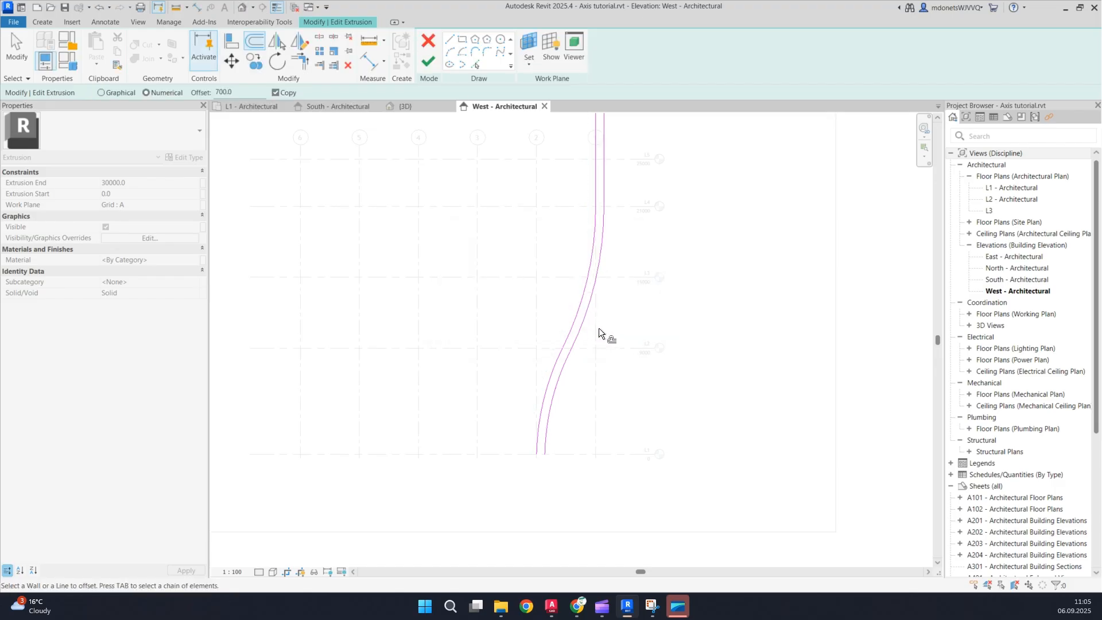
key(ctrl+z)
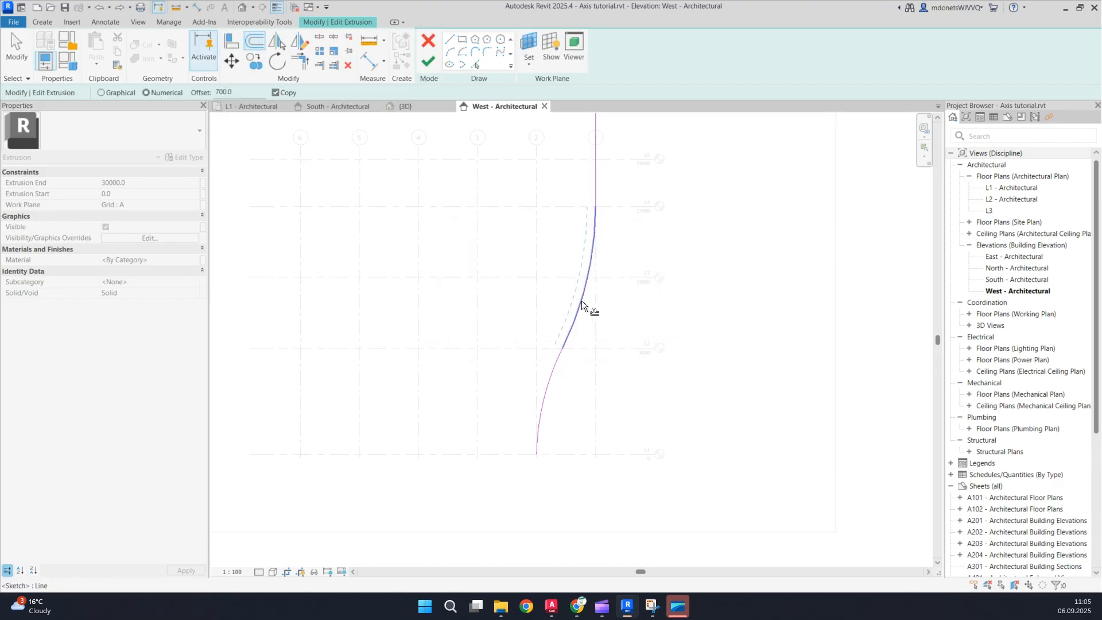
key(Tab)
click(581, 301)
key(Escape)
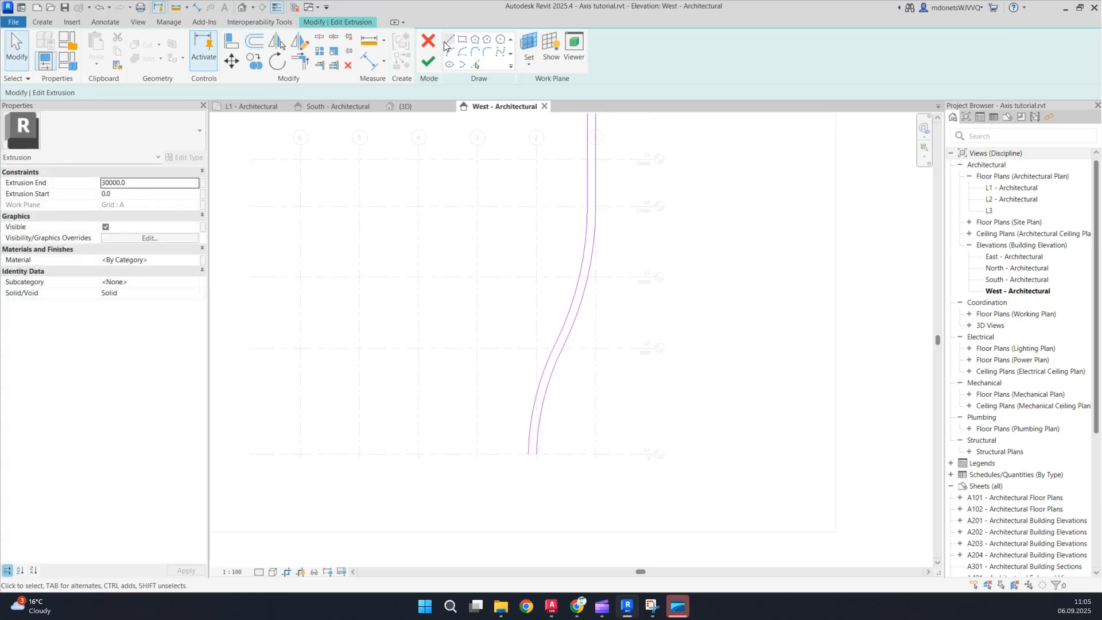
Step: Close the profile with short straight lines joining both curves at L6 and at L1
click(446, 46)
scroll(581, 296, up, 5)
scroll(546, 230, up, 3)
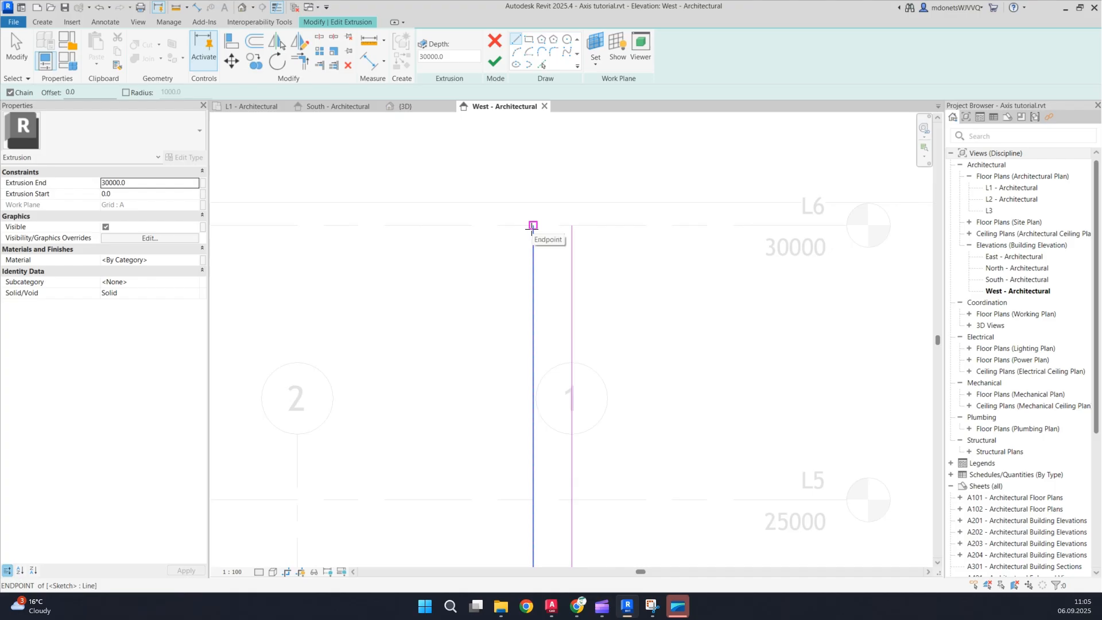
click(533, 226)
click(572, 226)
scroll(587, 185, down, 2)
scroll(588, 184, down, 4)
scroll(552, 373, up, 5)
click(545, 359)
click(568, 360)
scroll(555, 407, down, 2)
scroll(603, 339, down, 3)
key(Escape)
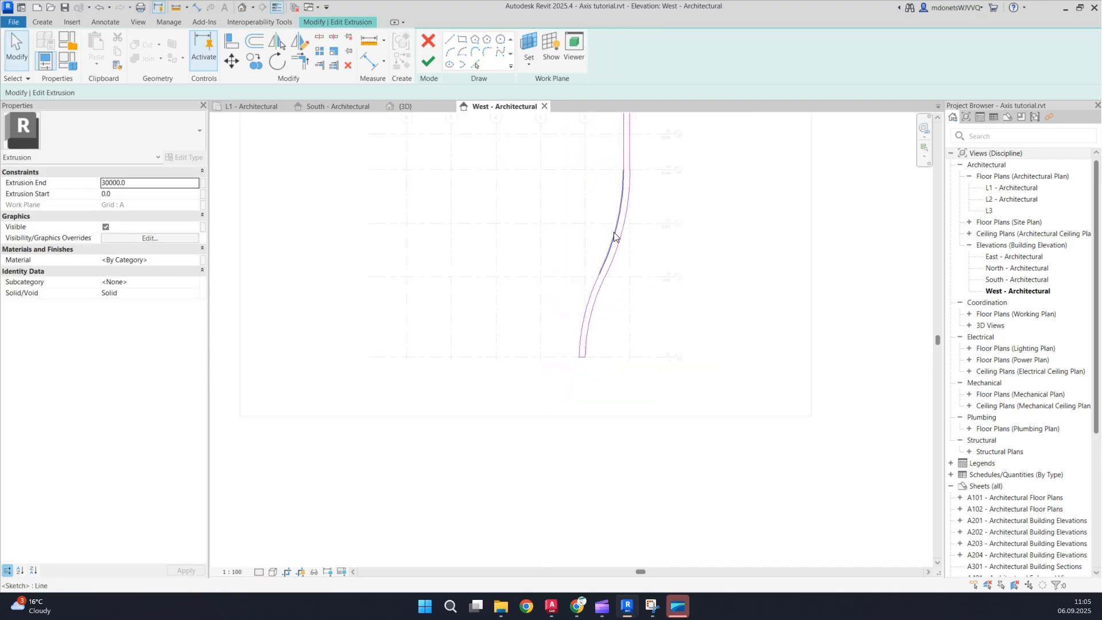
Step: Finish the curved profile and shorten the extrusion to grid E, with an extrusion end of 20000, in the front 3D view
middle_drag(648, 271, 610, 378)
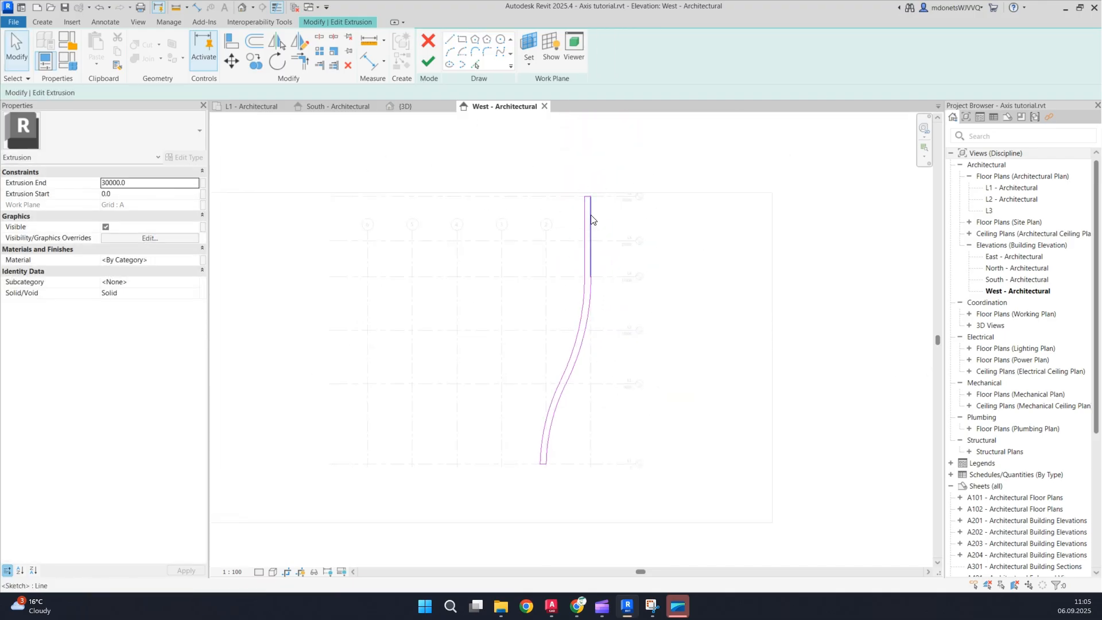
click(429, 61)
click(407, 107)
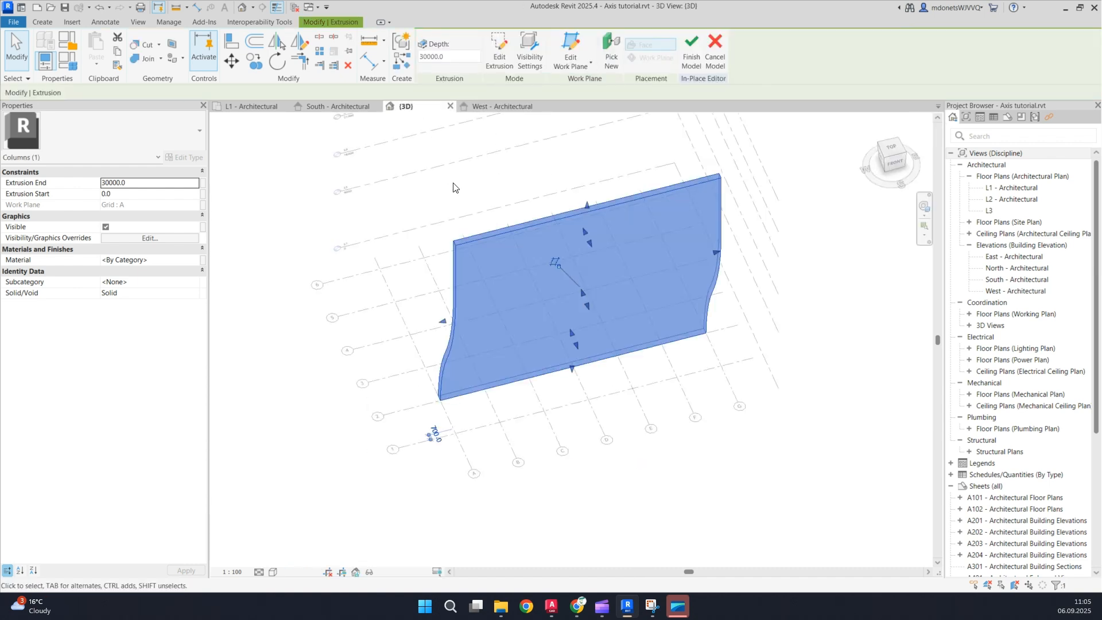
shift+middle_drag(603, 299, 545, 294)
click(894, 168)
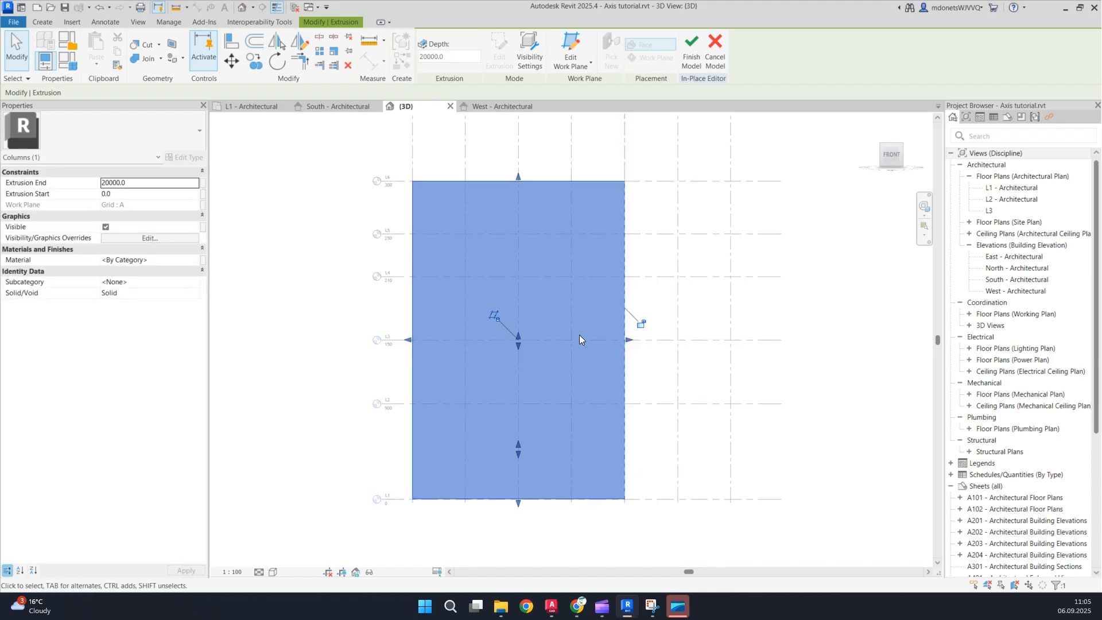
Step: Shorten the curved extrusion's start to grid D, with an extrusion start of 15000, and align both ends in the South elevation
drag(408, 340, 570, 340)
click(492, 107)
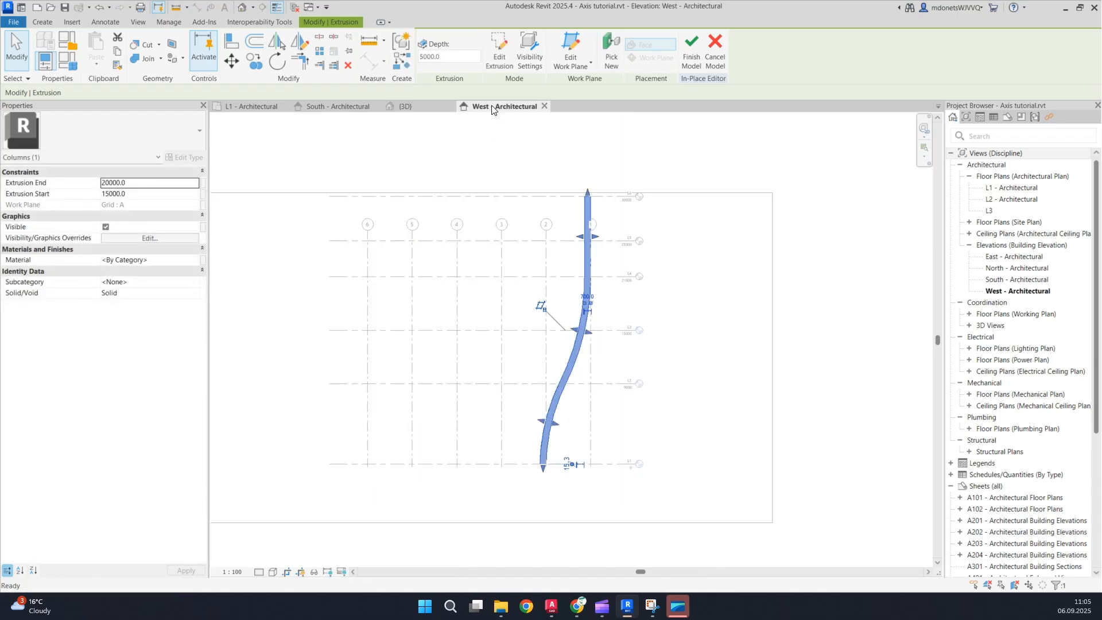
click(338, 106)
scroll(514, 345, up, 3)
mouse_move(513, 345)
mouse_down()
mouse_move(561, 347)
mouse_move(501, 350)
mouse_up()
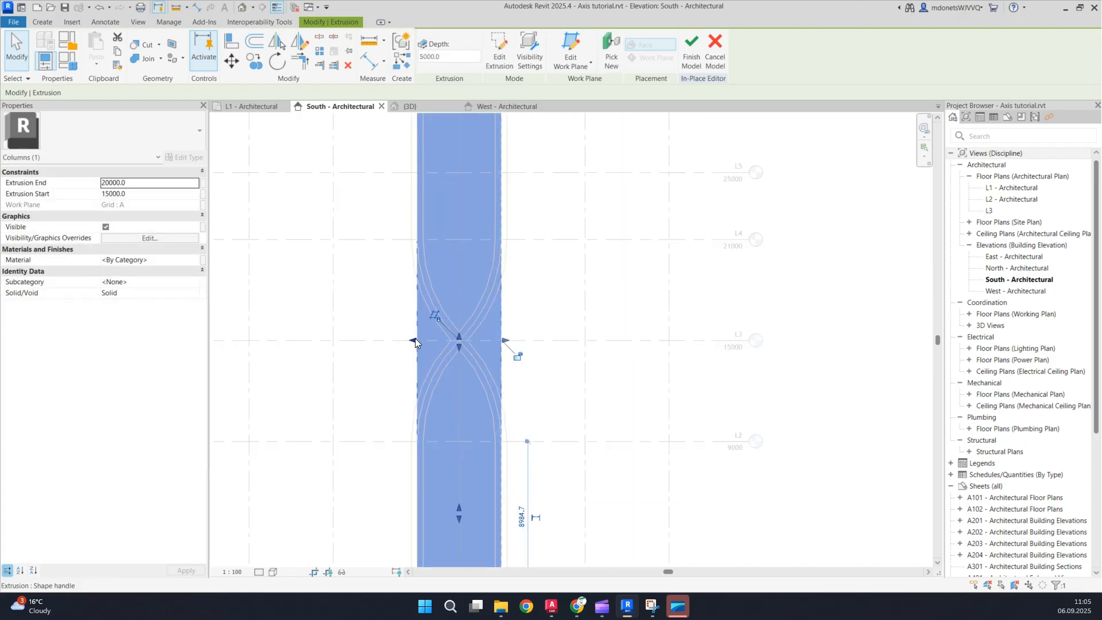
drag(411, 340, 417, 336)
scroll(562, 297, down, 2)
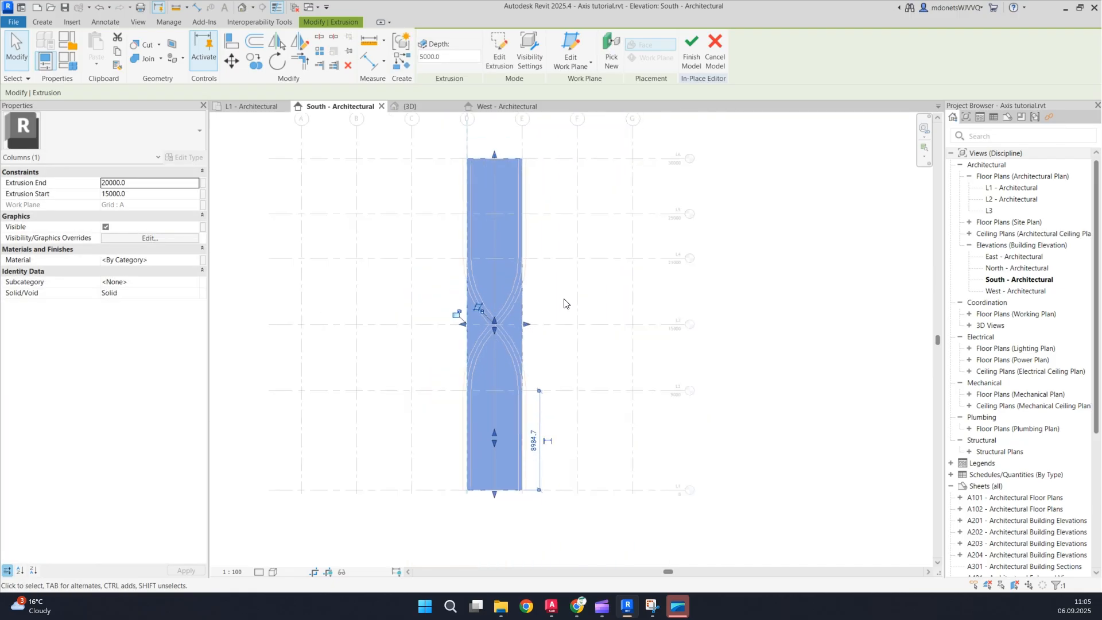
click(596, 324)
middle_drag(567, 292, 591, 326)
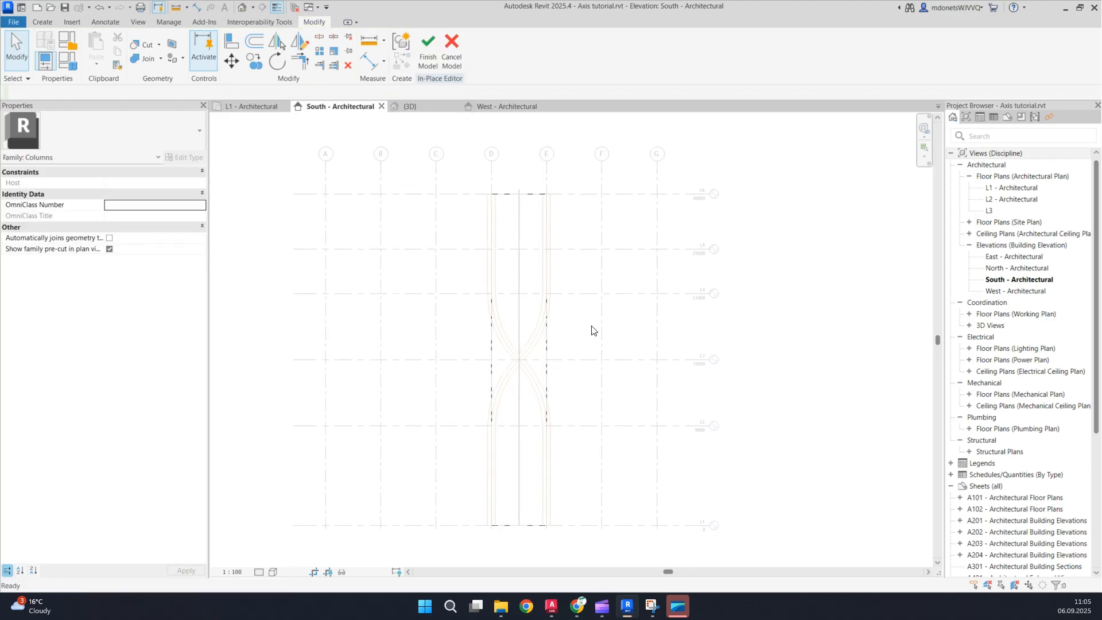
click(548, 352)
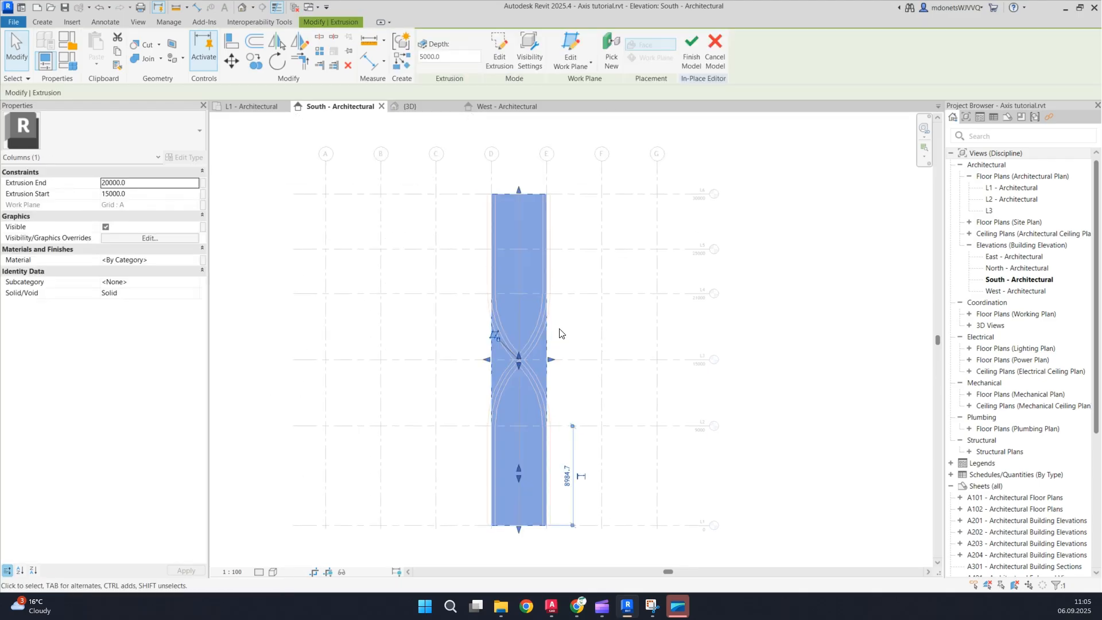
Step: Start a void extrusion on the work plane Grid : 1
click(43, 22)
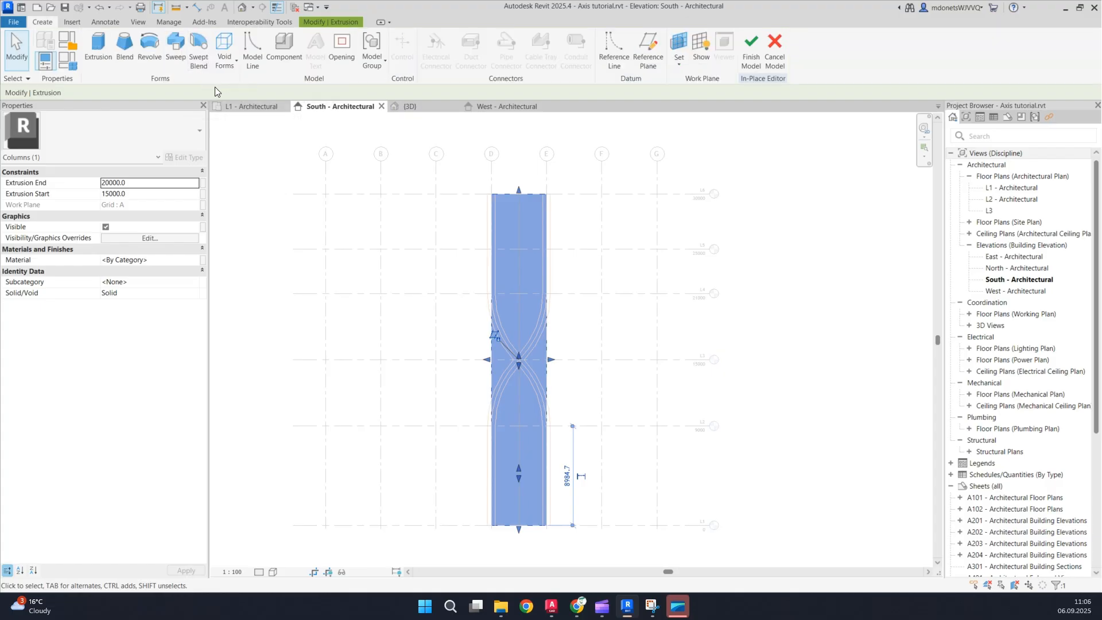
click(230, 63)
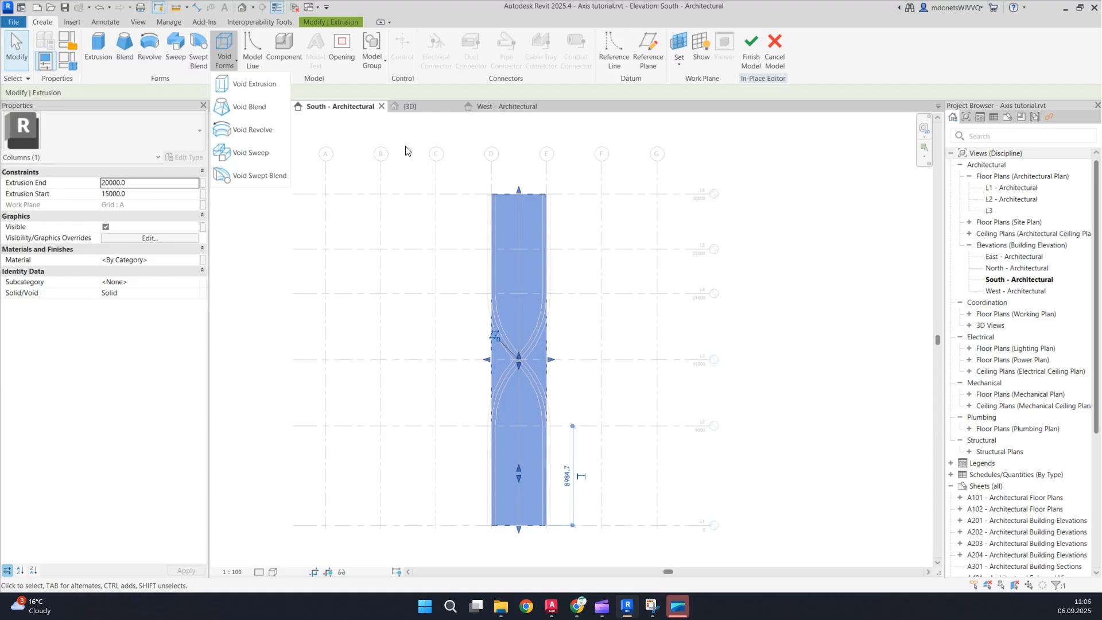
click(227, 84)
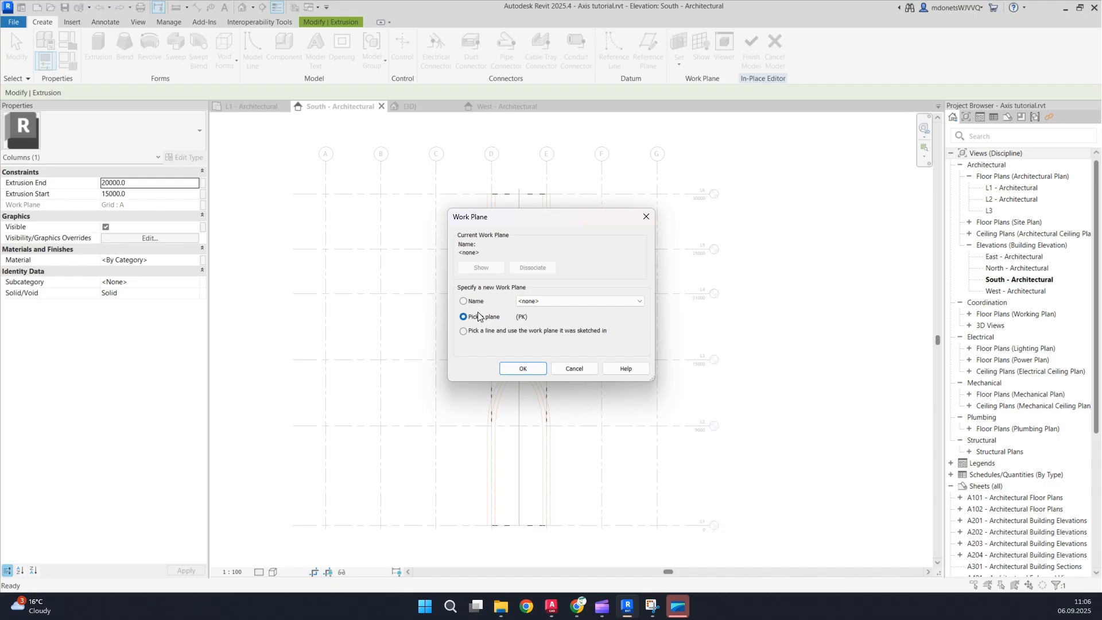
click(464, 302)
click(554, 300)
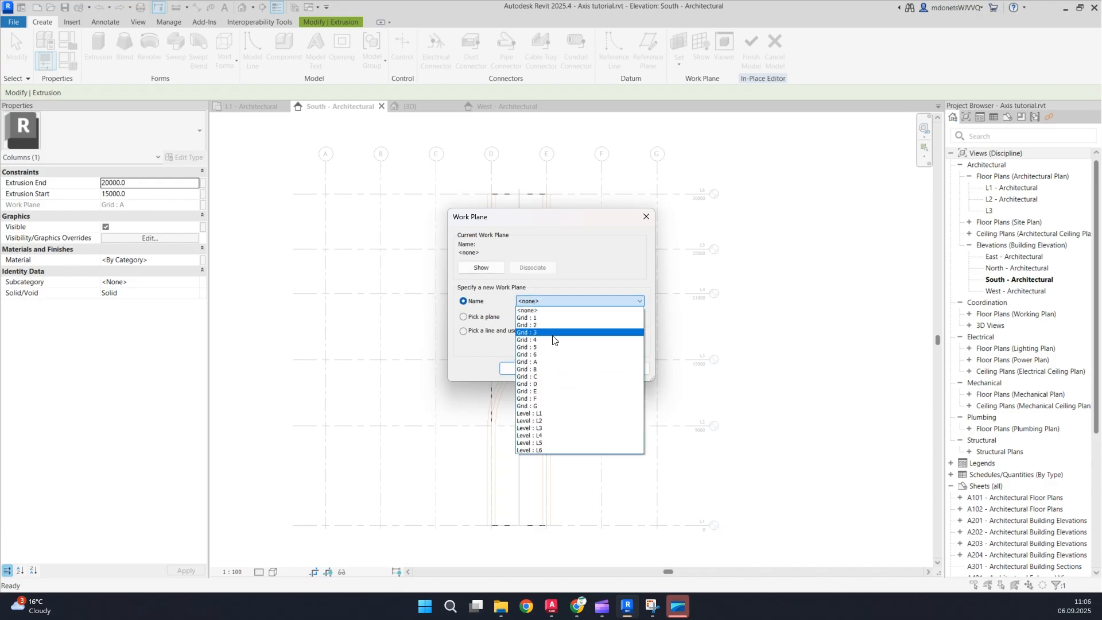
click(541, 318)
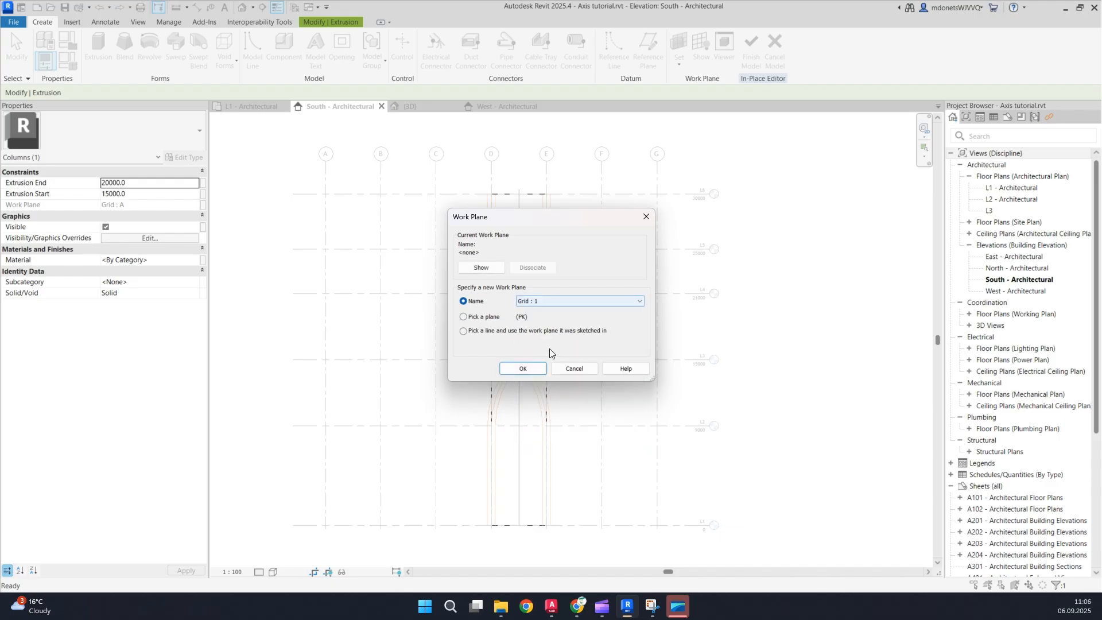
click(522, 369)
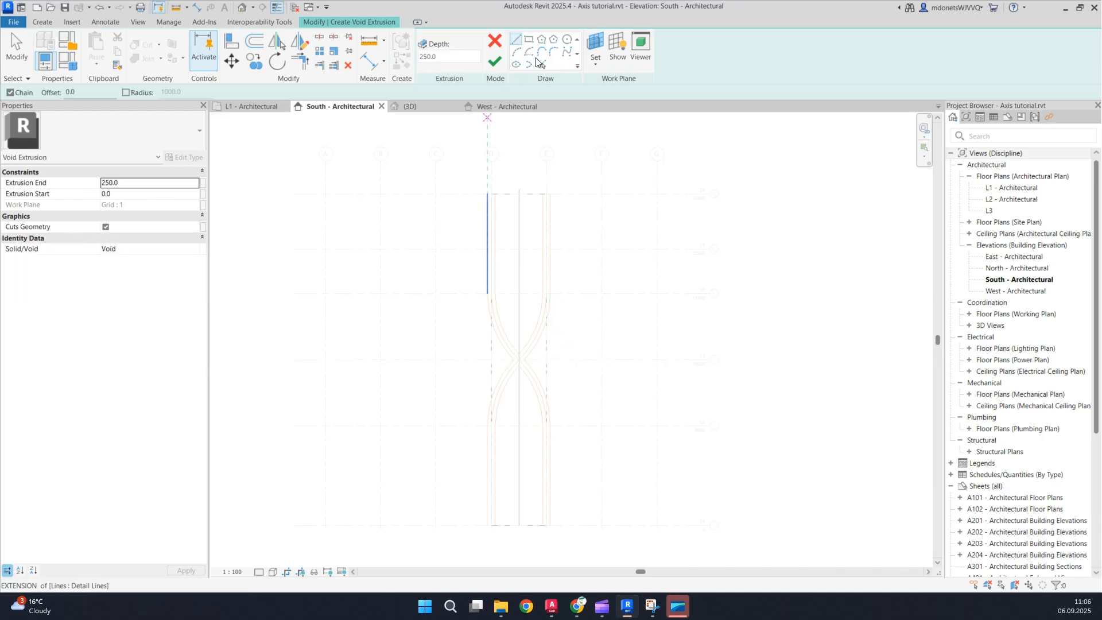
Step: Pick the existing crossing outlines as void sketch lines, including the chained inner curves above and below L3
click(542, 64)
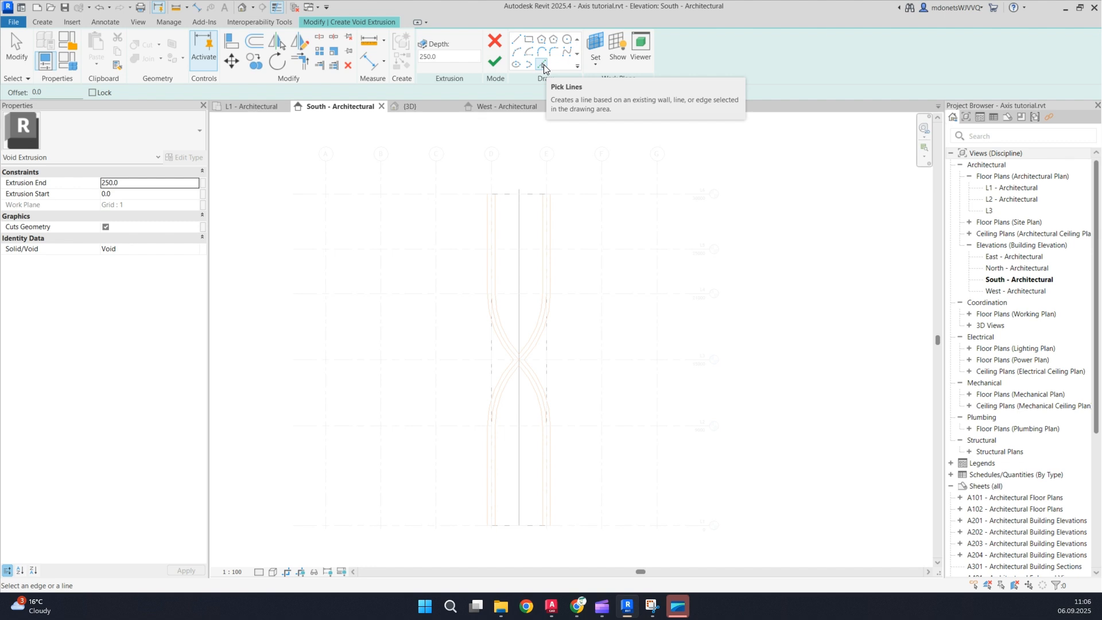
key(Tab)
click(497, 256)
key(Tab)
click(530, 390)
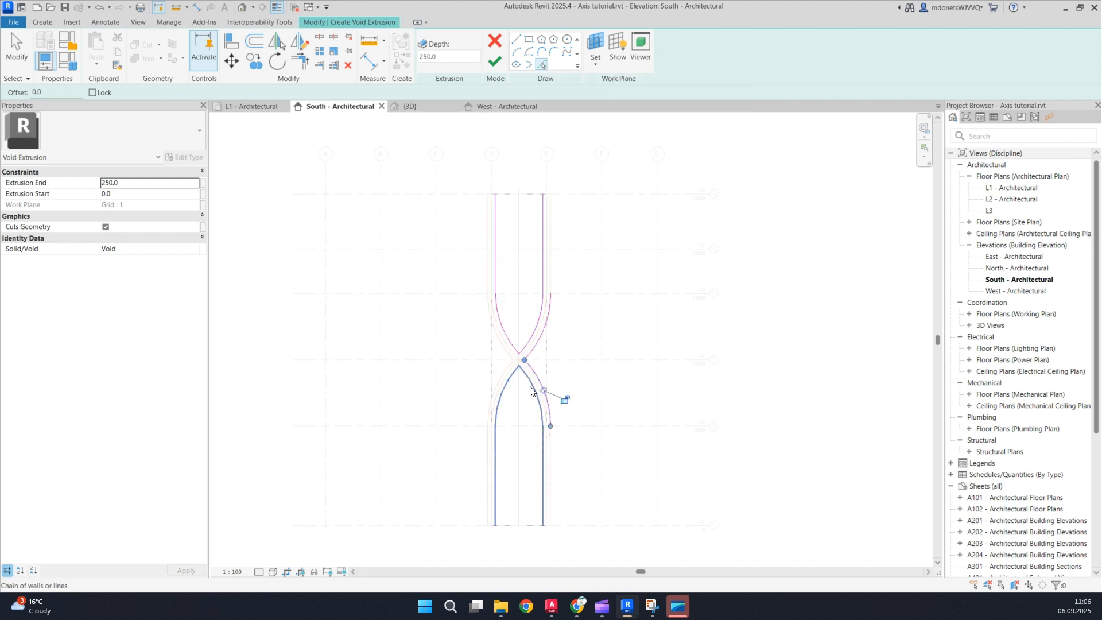
Step: Close the void regions with straight lines at L6 and L1 and along both outer sides from L4 to L2, and finish the sketch
key(l)
key(i)
click(495, 194)
click(543, 194)
click(551, 293)
click(551, 426)
click(488, 426)
click(488, 294)
click(495, 62)
Step: Set the void's extrusion end to 25000 in the 3D view
click(410, 106)
shift+middle_drag(773, 379, 636, 343)
scroll(555, 317, up, 2)
shift+middle_drag(555, 321, 651, 362)
scroll(587, 320, up, 2)
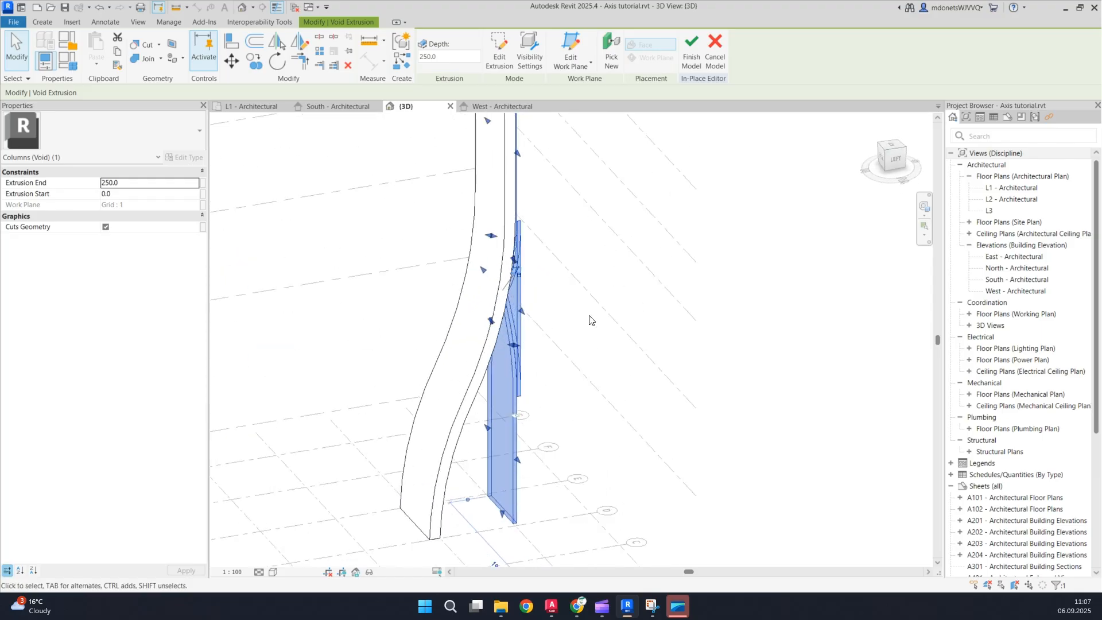
click(598, 322)
scroll(587, 338, down, 1)
click(527, 362)
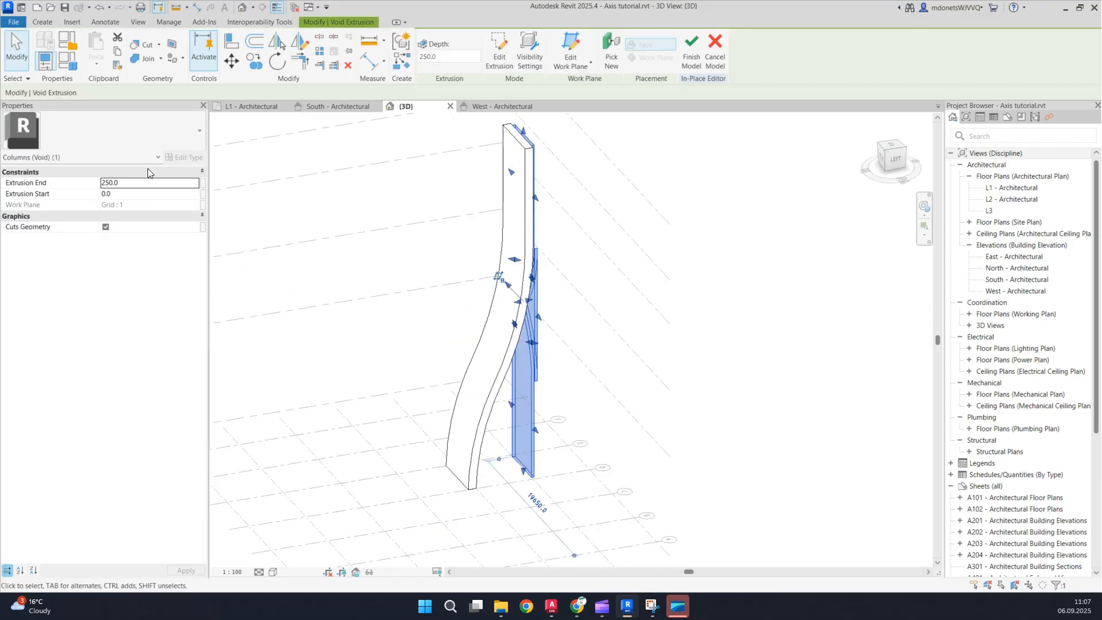
click(155, 183)
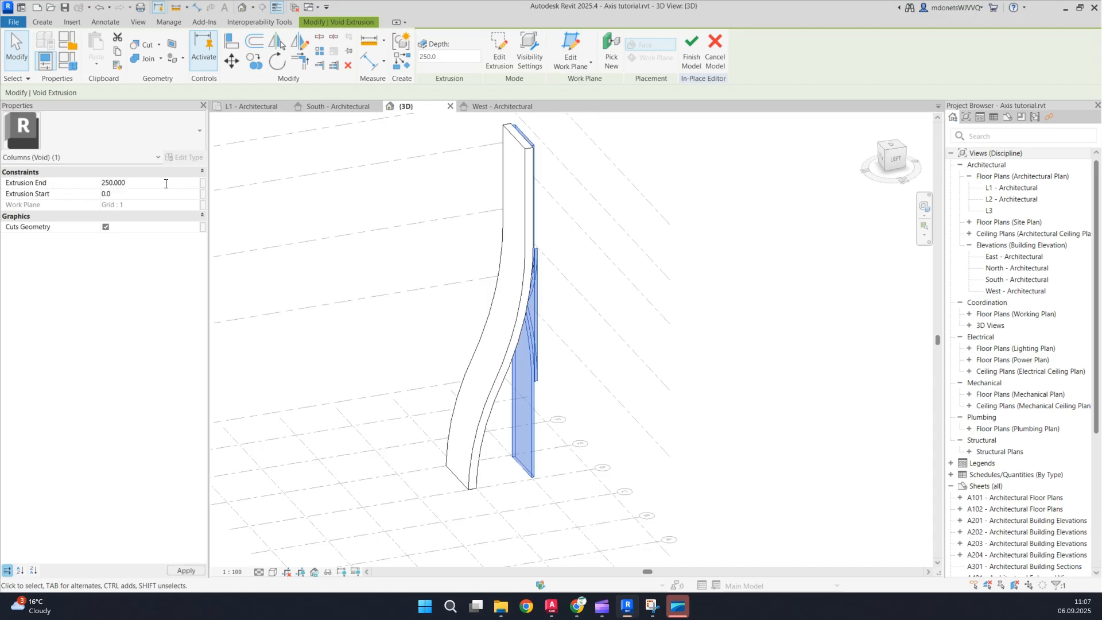
text(25000)
key(Return)
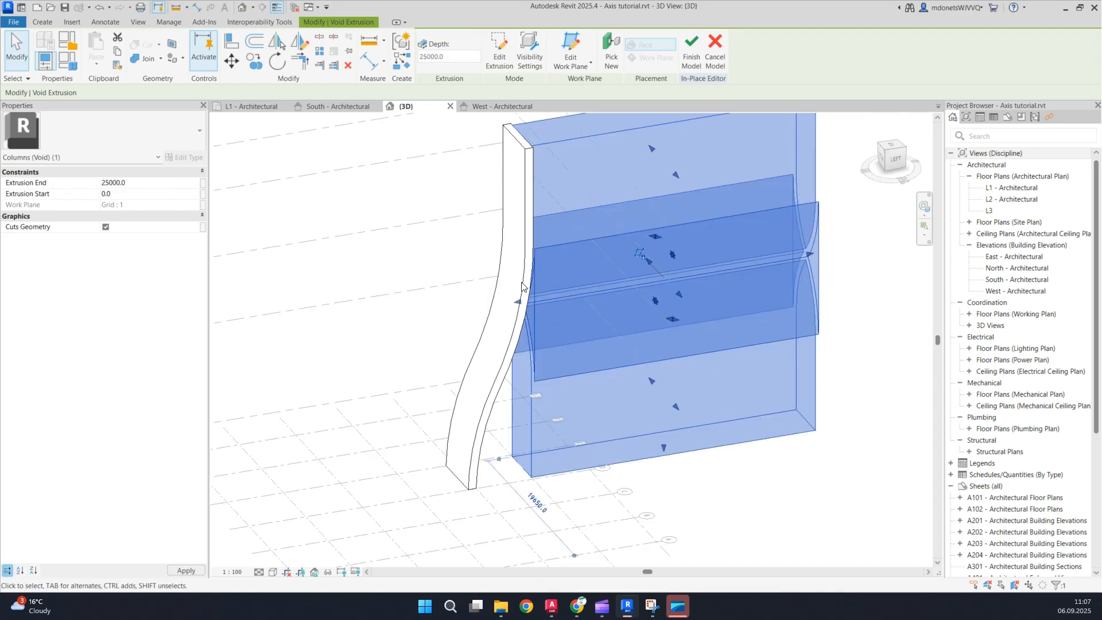
Step: Stretch the void's start out past the curved column to about -16811 so it cuts through the whole solid
drag(518, 301, 327, 333)
scroll(689, 342, down, 5)
shift+middle_drag(711, 349, 735, 404)
click(749, 409)
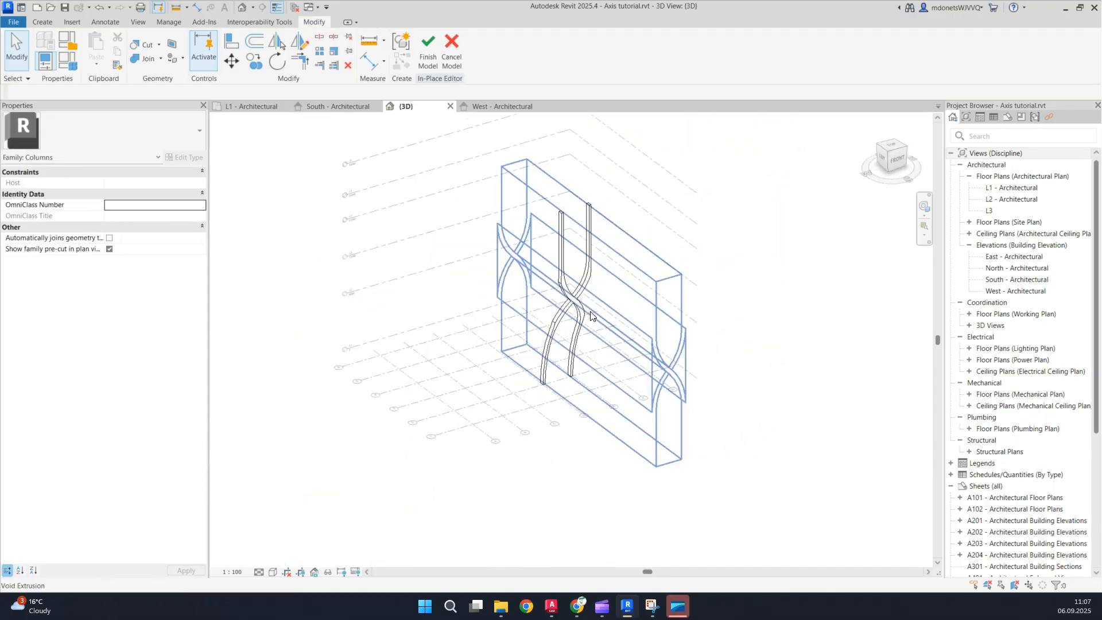
scroll(577, 249, up, 1)
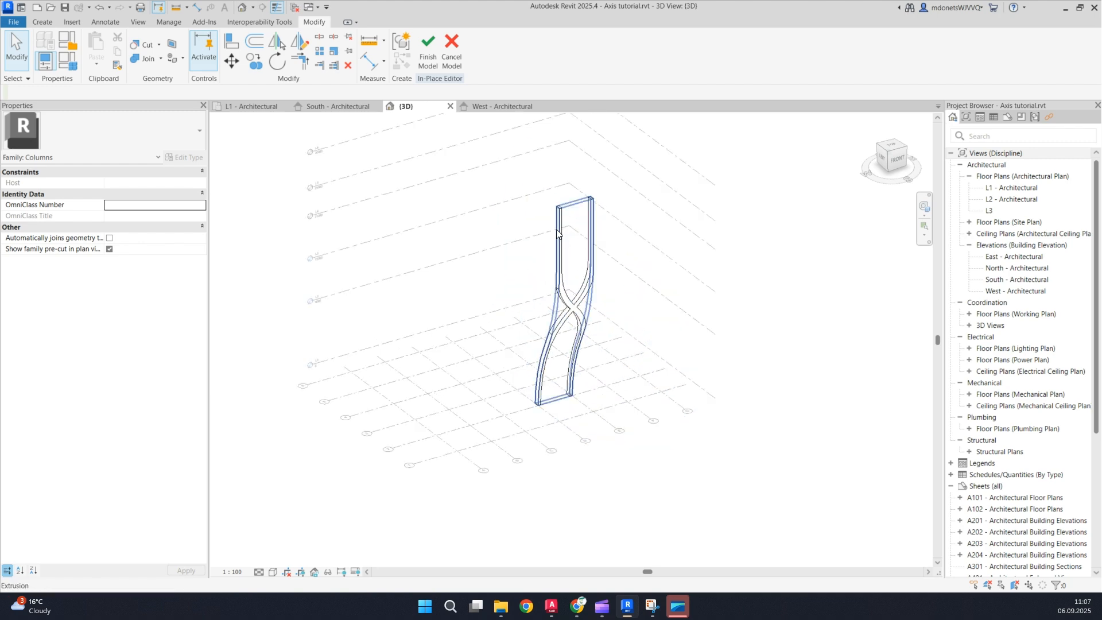
shift+middle_drag(726, 361, 552, 328)
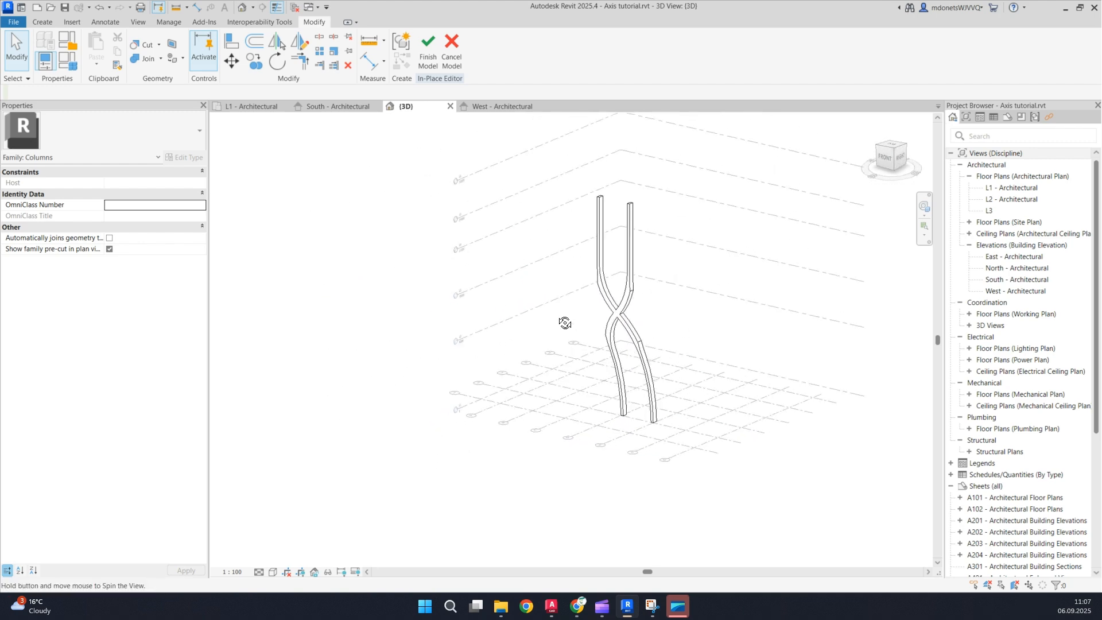
scroll(692, 317, up, 3)
shift+middle_drag(695, 330, 821, 329)
Step: Return to the South elevation and finish the in-place column model
click(571, 332)
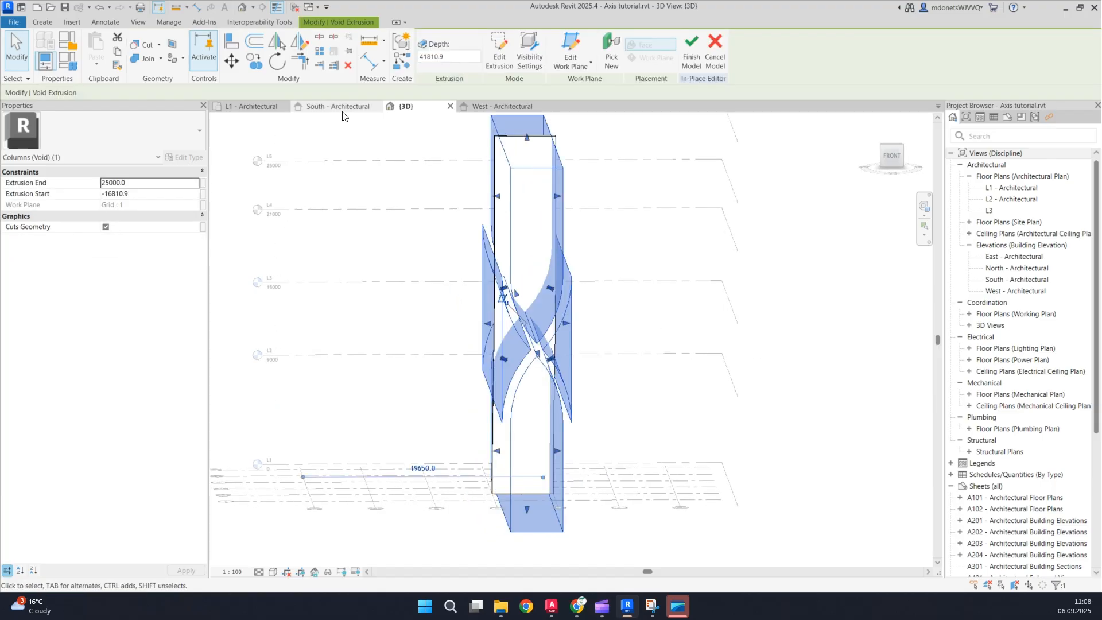
click(343, 113)
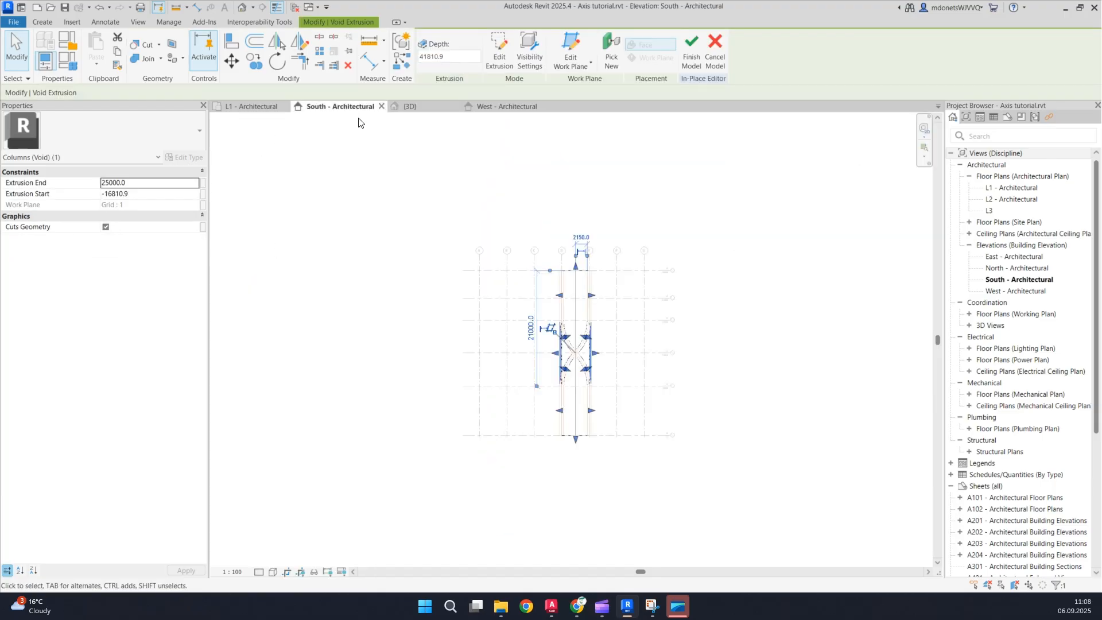
scroll(531, 324, up, 5)
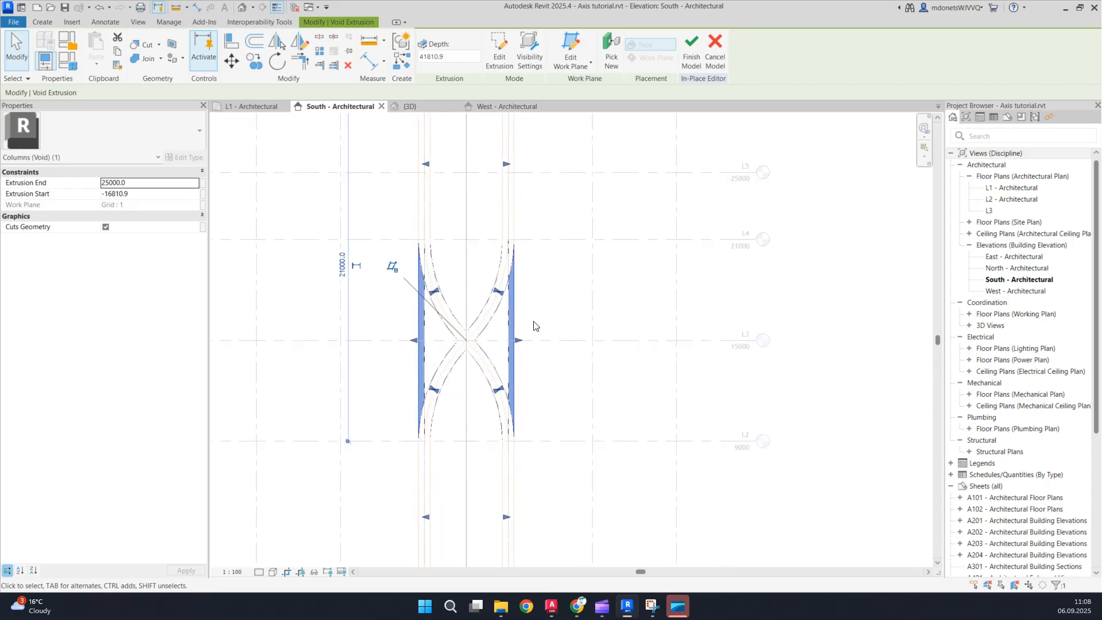
click(535, 325)
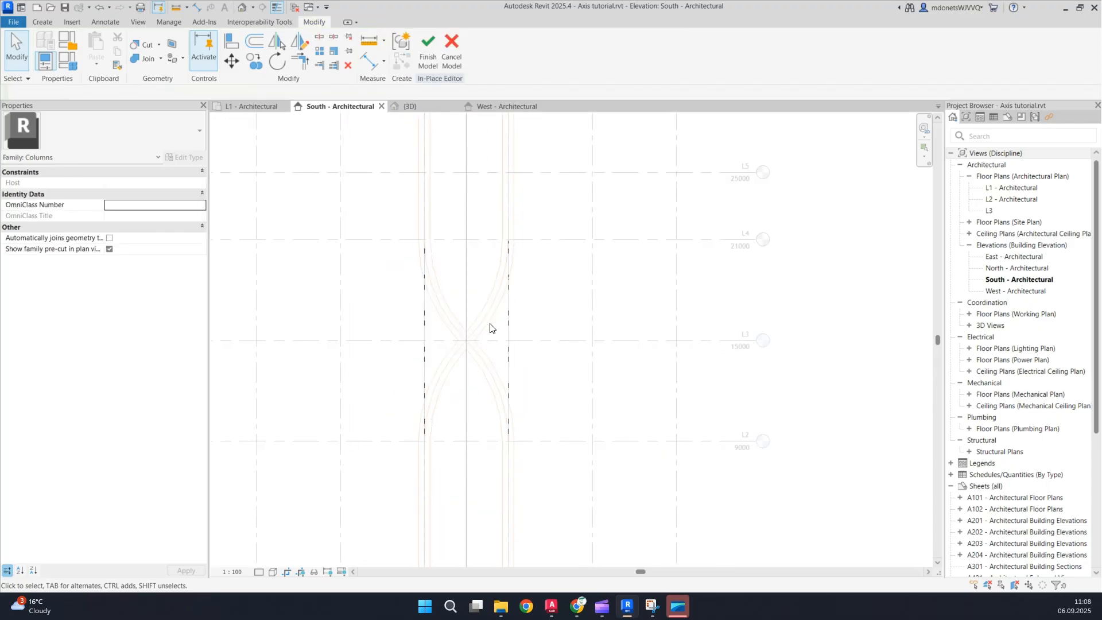
scroll(569, 303, down, 3)
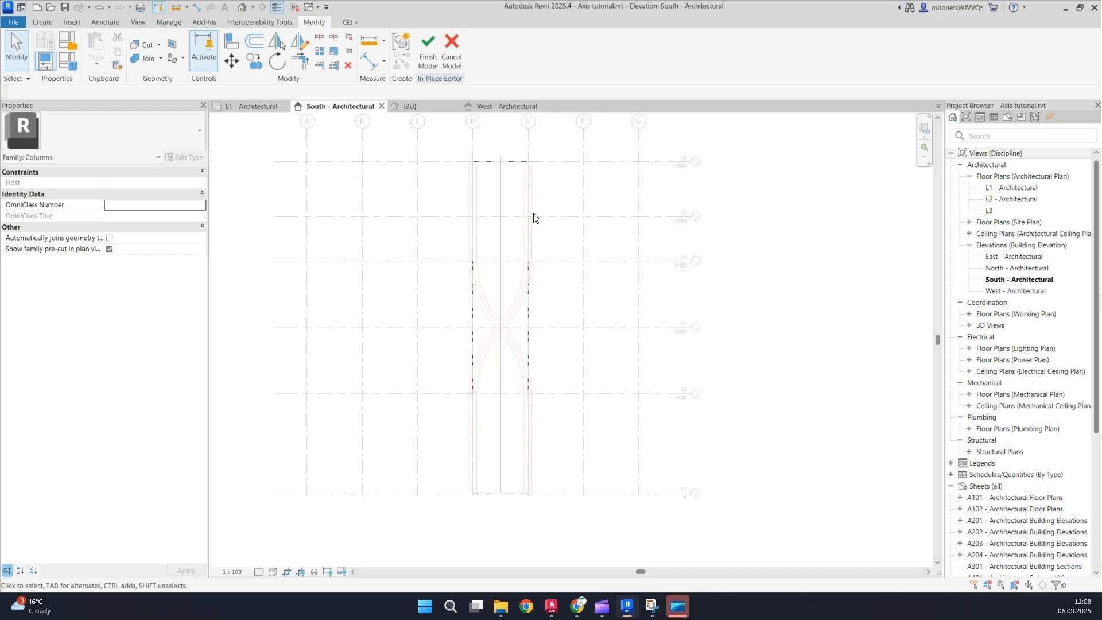
click(428, 51)
Step: Try to add a fillet arc between the two outer detail arcs meeting at L3 on the grid E side
scroll(549, 270, up, 2)
scroll(503, 362, up, 3)
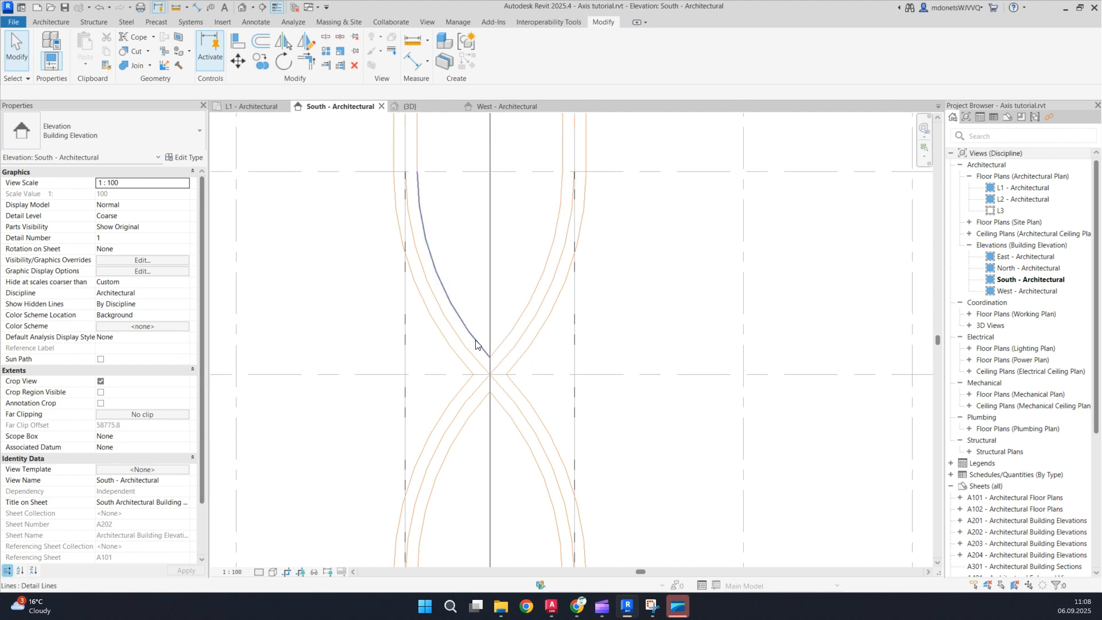
click(481, 345)
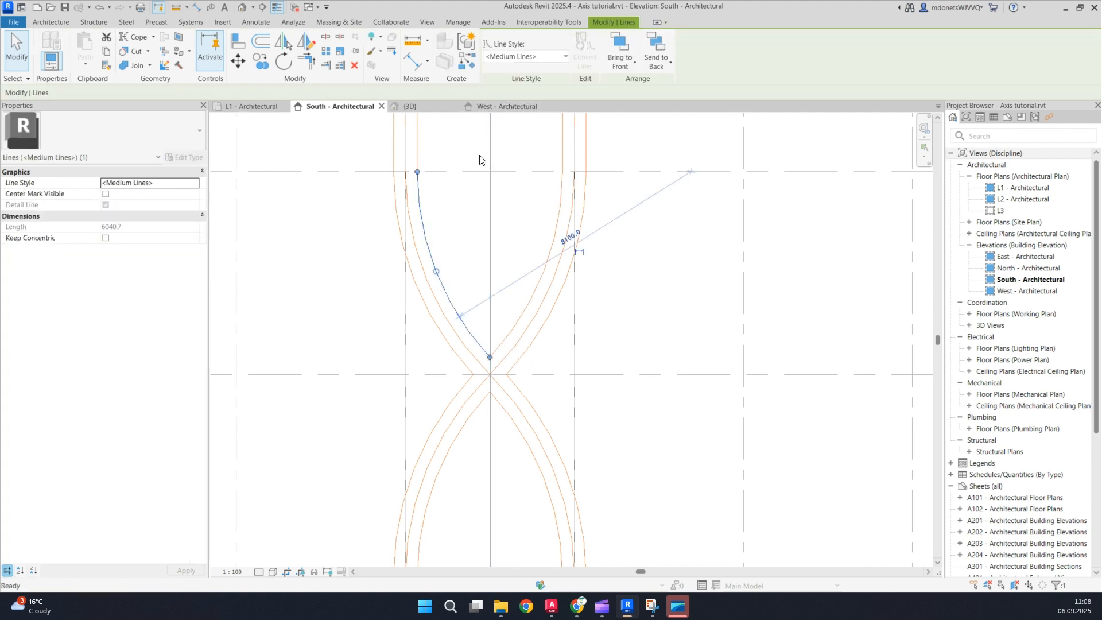
key(c)
key(s)
scroll(519, 192, down, 2)
scroll(593, 278, up, 2)
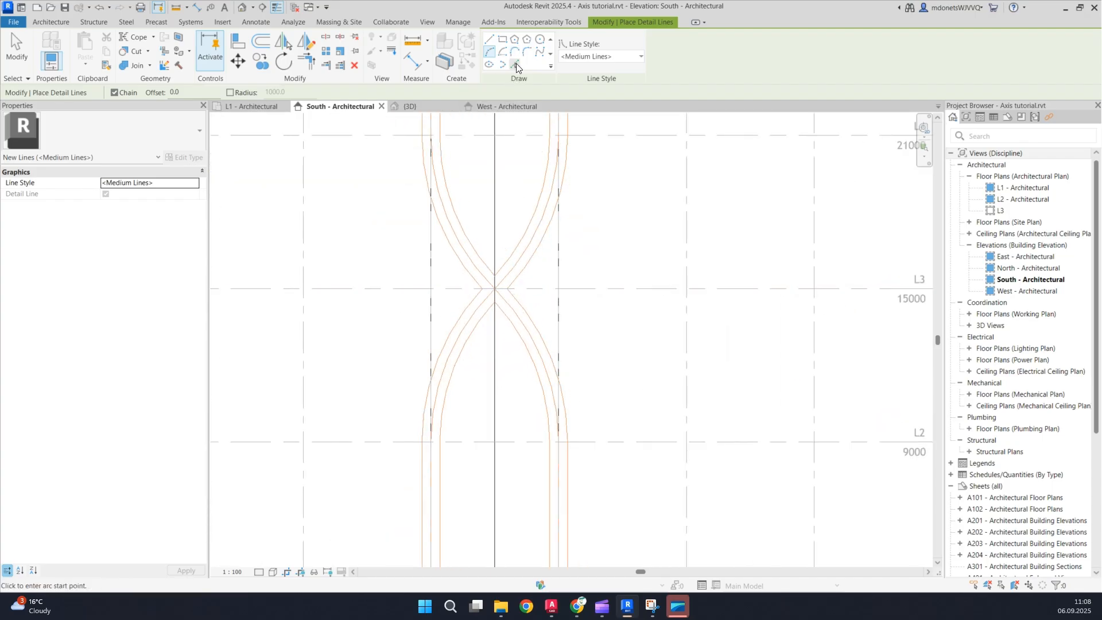
click(523, 54)
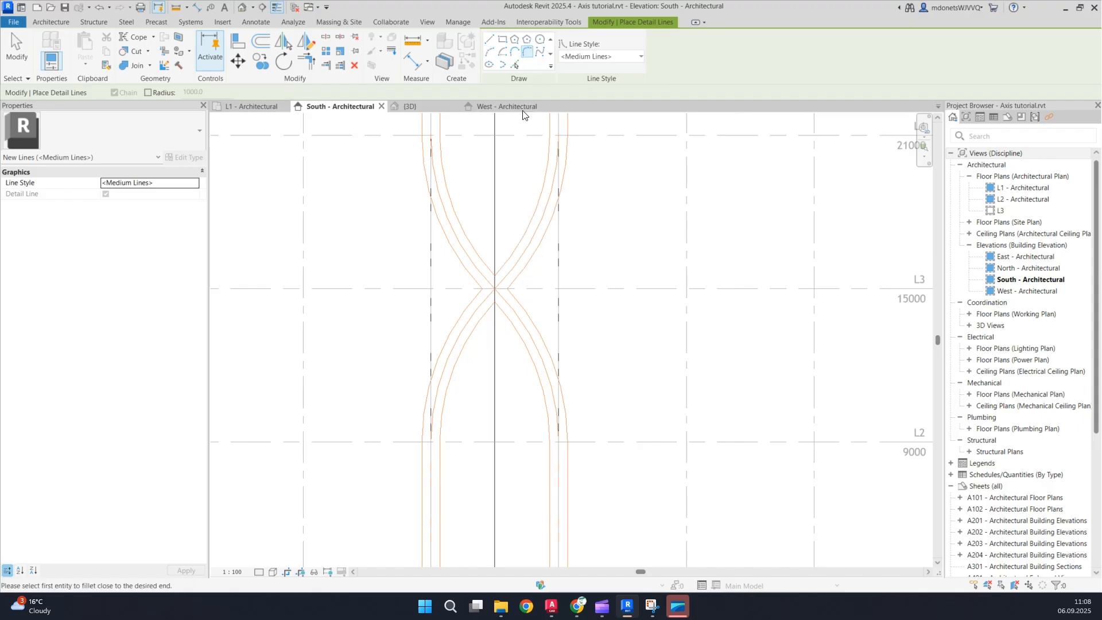
click(536, 261)
click(534, 320)
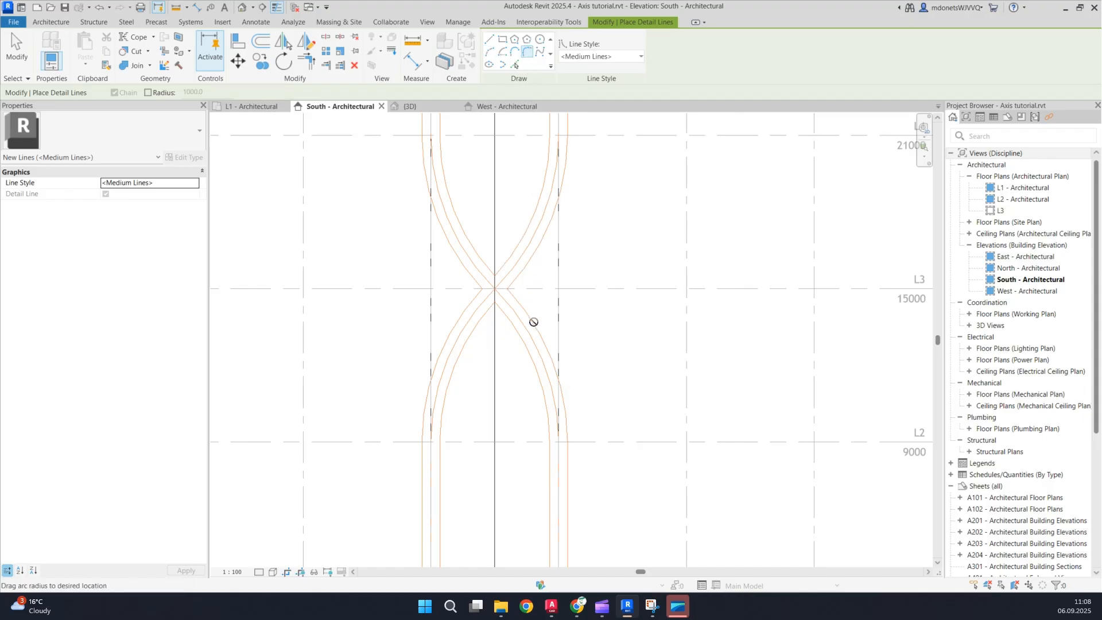
key(Escape)
key(Escape)
scroll(525, 282, down, 5)
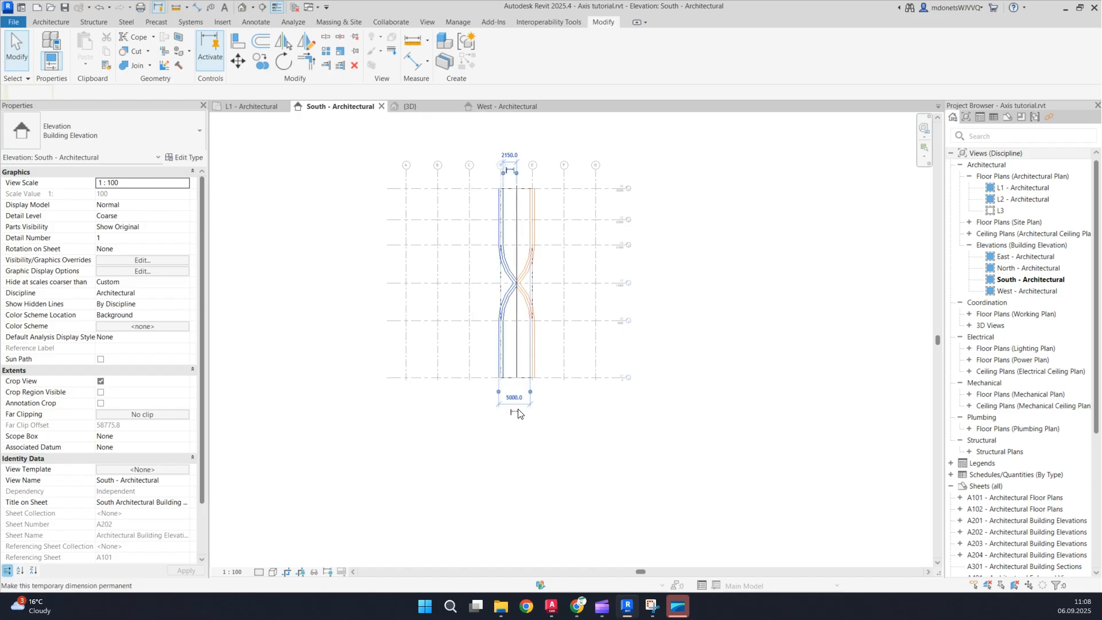
Step: Try deleting the selected outline in the South elevation, and undo the deletion
drag(518, 414, 519, 414)
key(Delete)
scroll(519, 277, up, 3)
scroll(519, 278, down, 3)
key(ctrl+z)
scroll(523, 279, up, 3)
scroll(523, 282, up, 3)
click(532, 313)
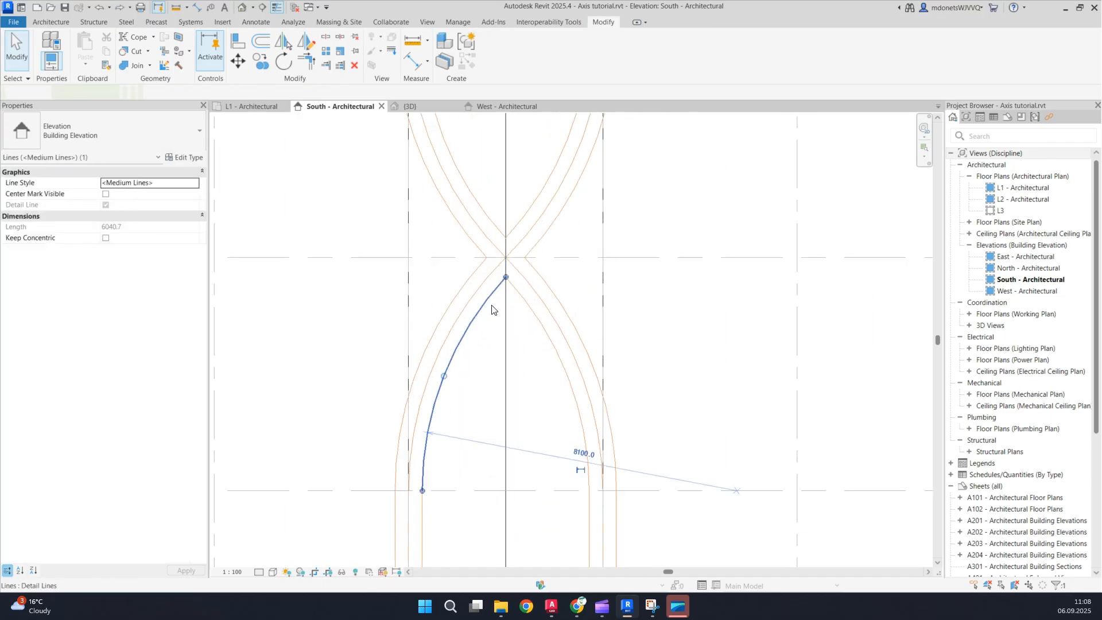
ctrl+click(531, 308)
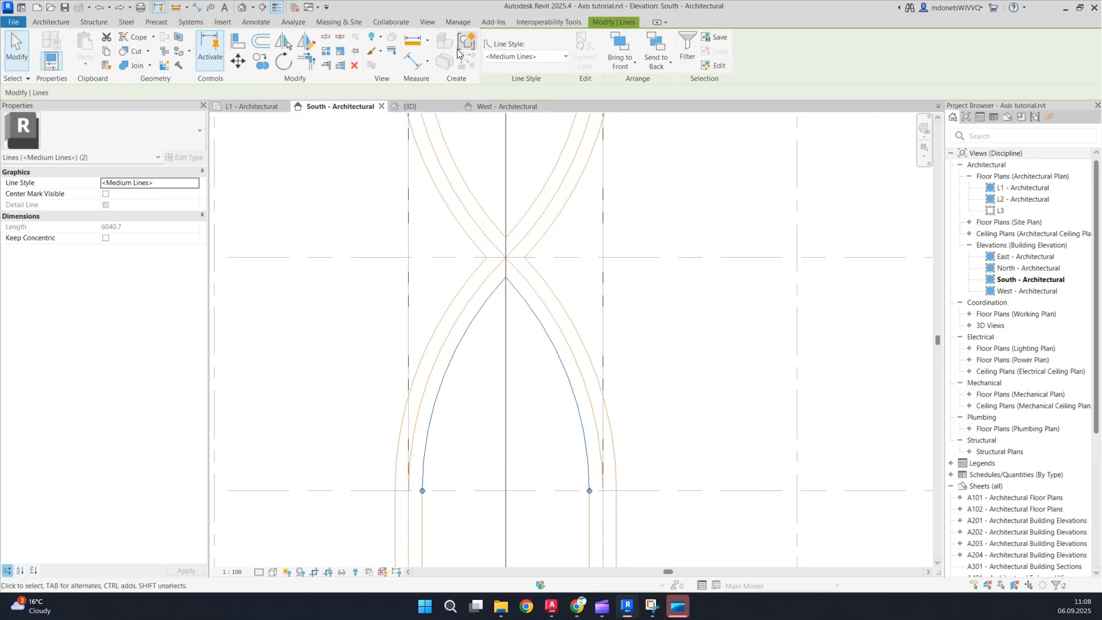
key(Escape)
click(485, 313)
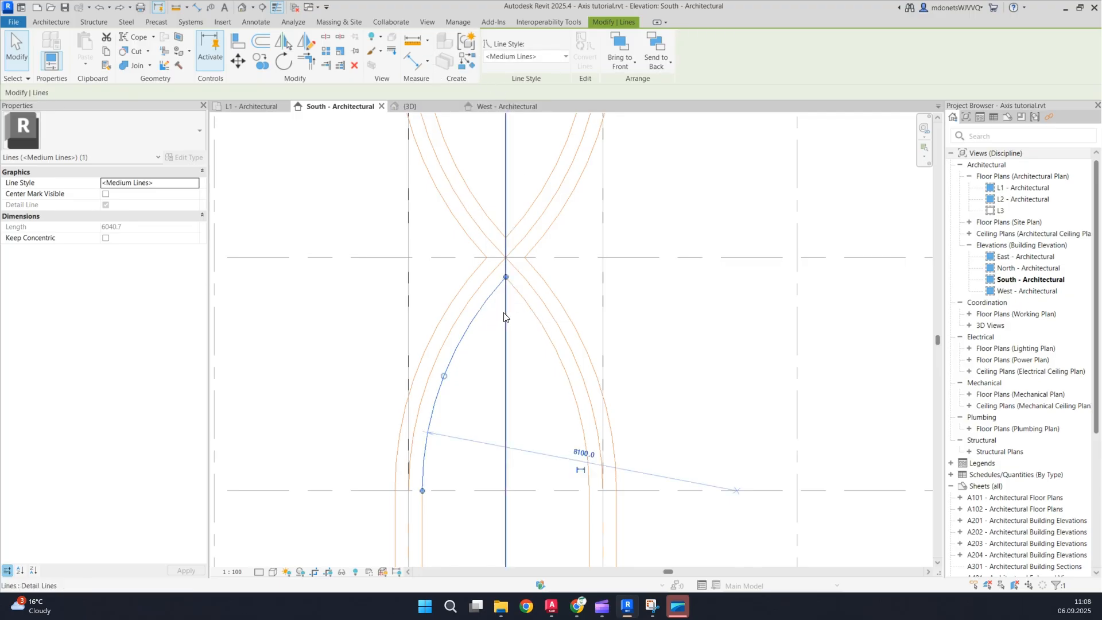
key(c)
key(s)
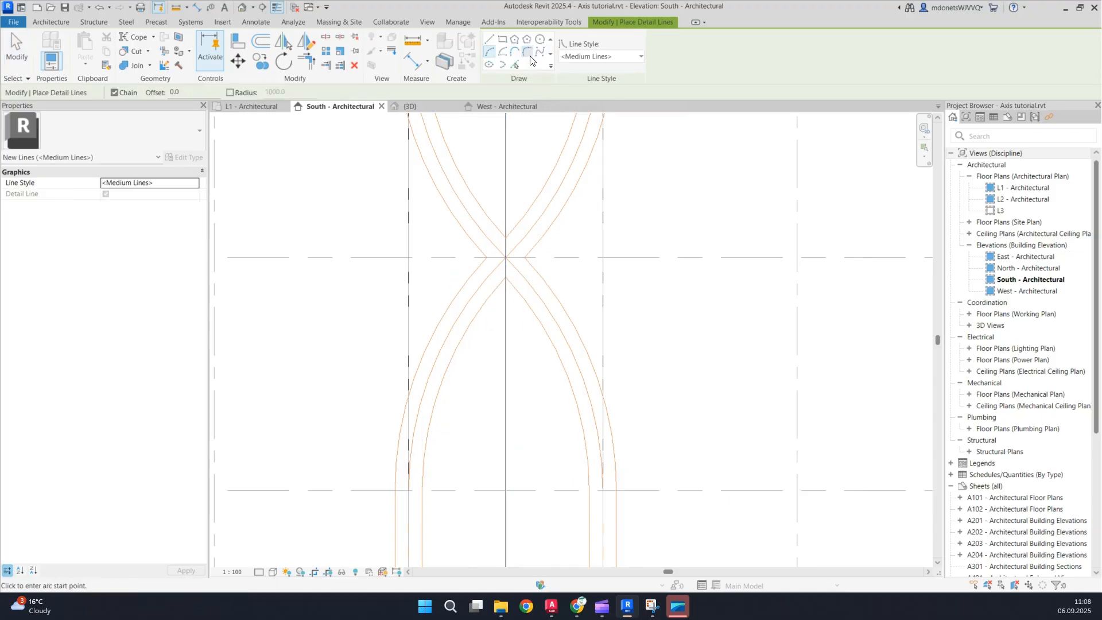
click(528, 54)
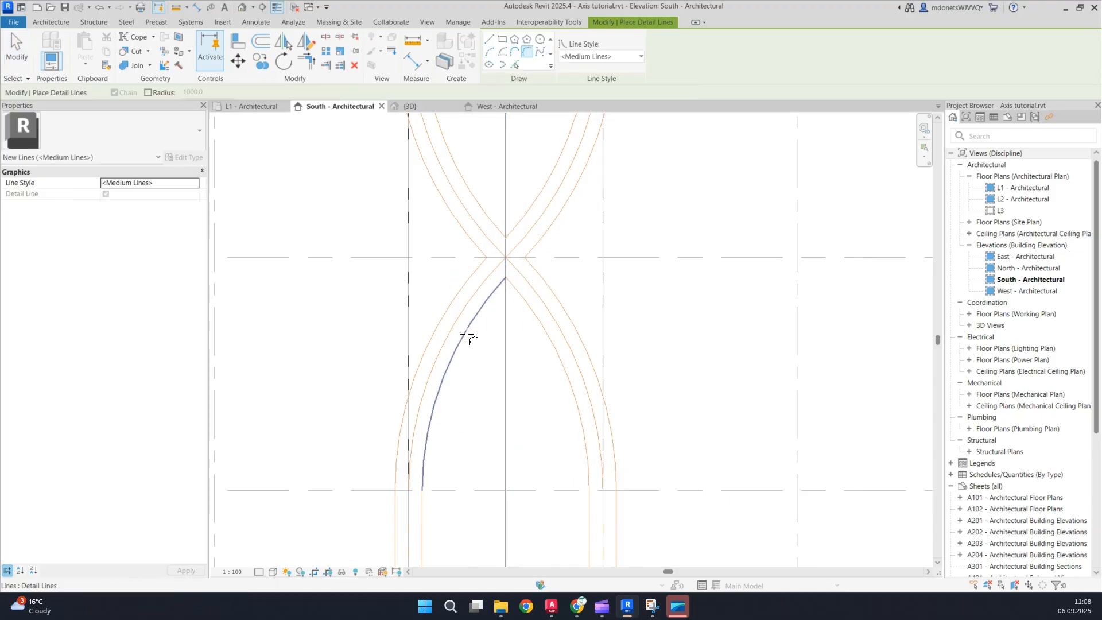
key(Escape)
Step: Shorten the right inner arc below L3 away from the apex and mirror it about the vertical centre line to replace the left one
click(495, 297)
drag(496, 297, 479, 328)
drag(506, 277, 542, 343)
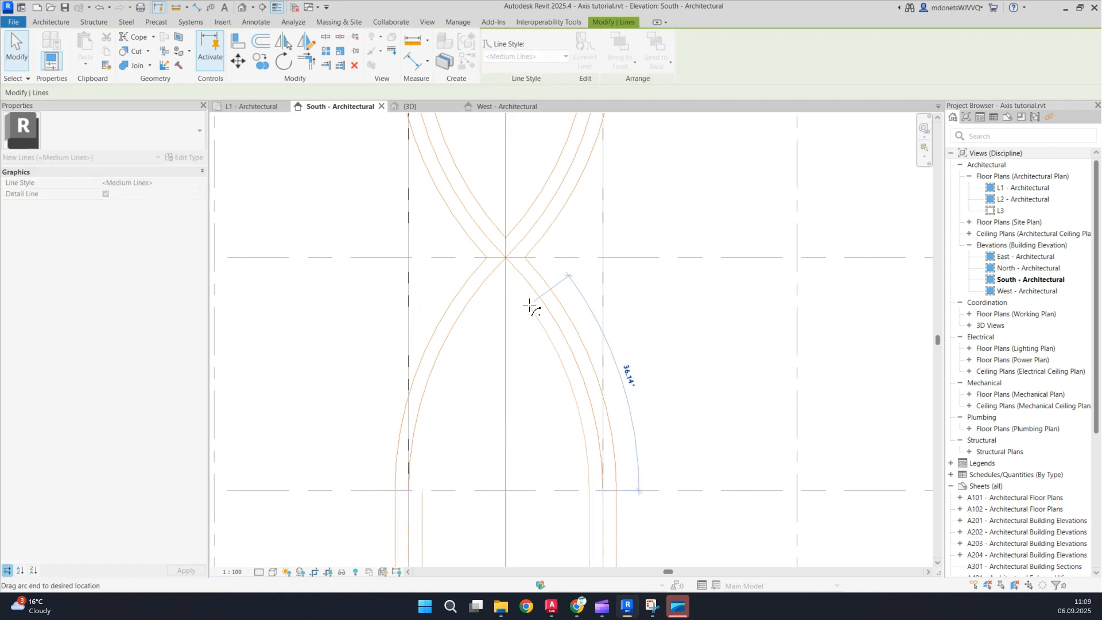
drag(529, 305, 529, 305)
click(548, 354)
click(554, 347)
key(Escape)
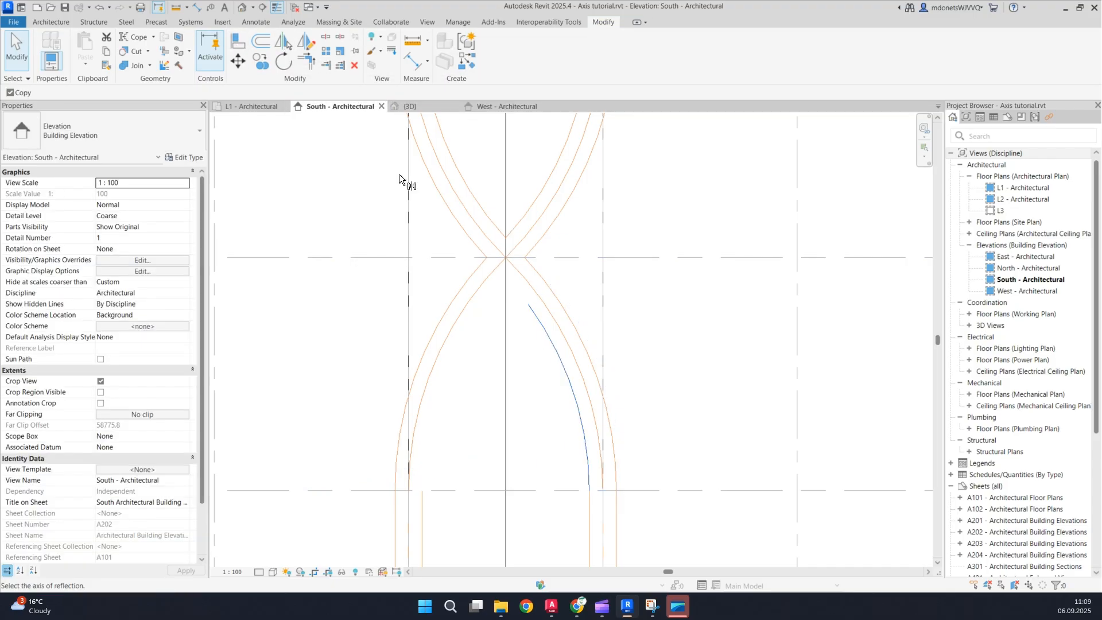
click(50, 22)
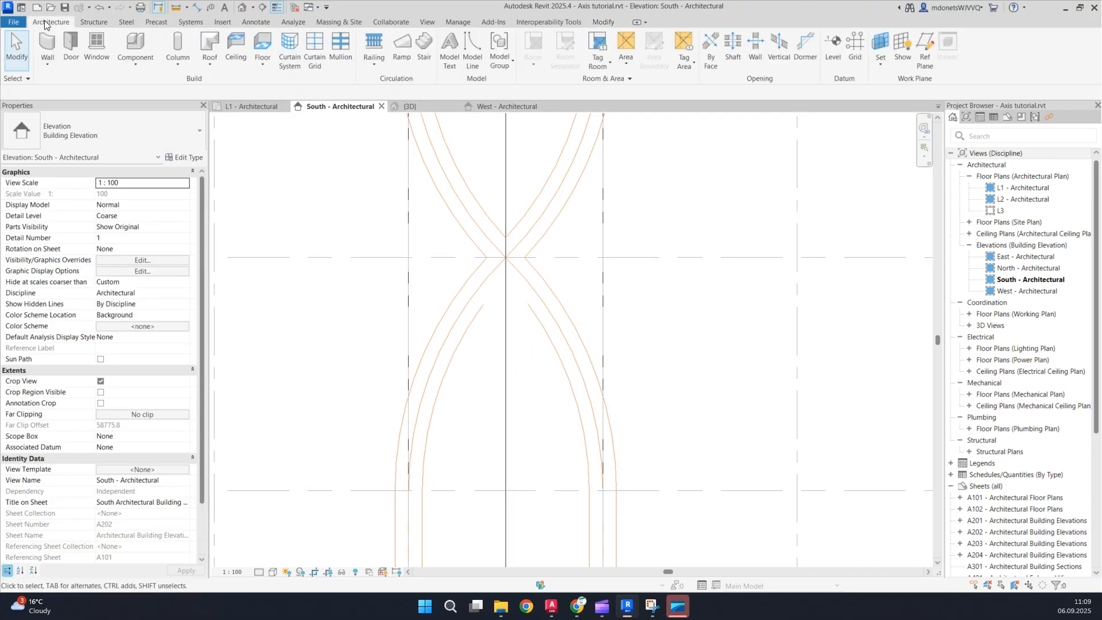
click(476, 42)
key(Escape)
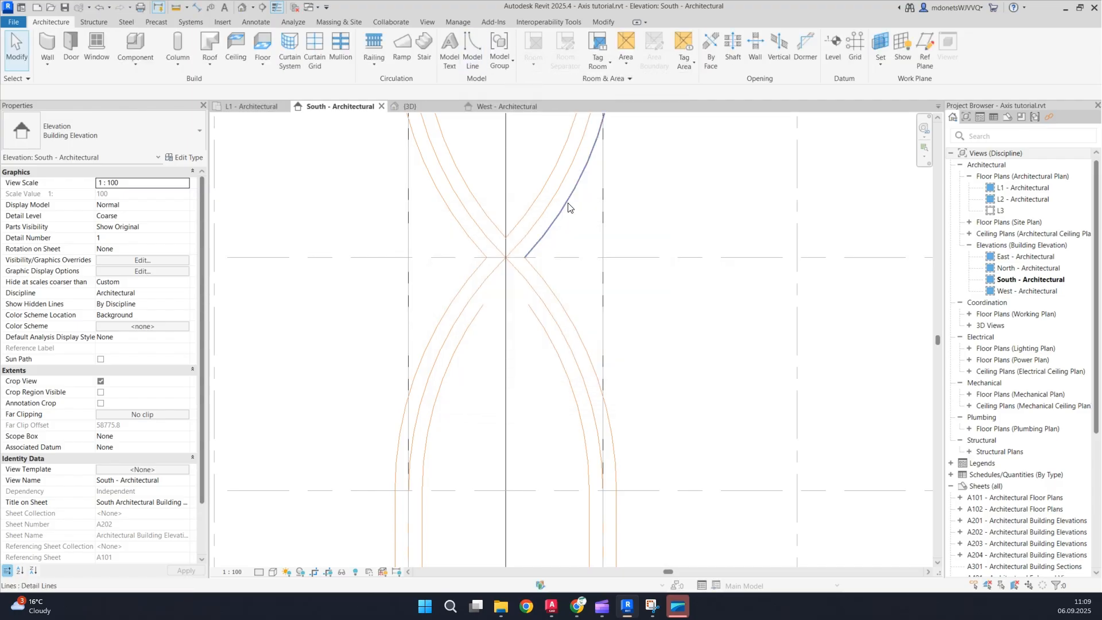
Step: Round the apex below L3 with a detail-line fillet arc of about 800 mm radius between the two shortened inner arcs
click(531, 310)
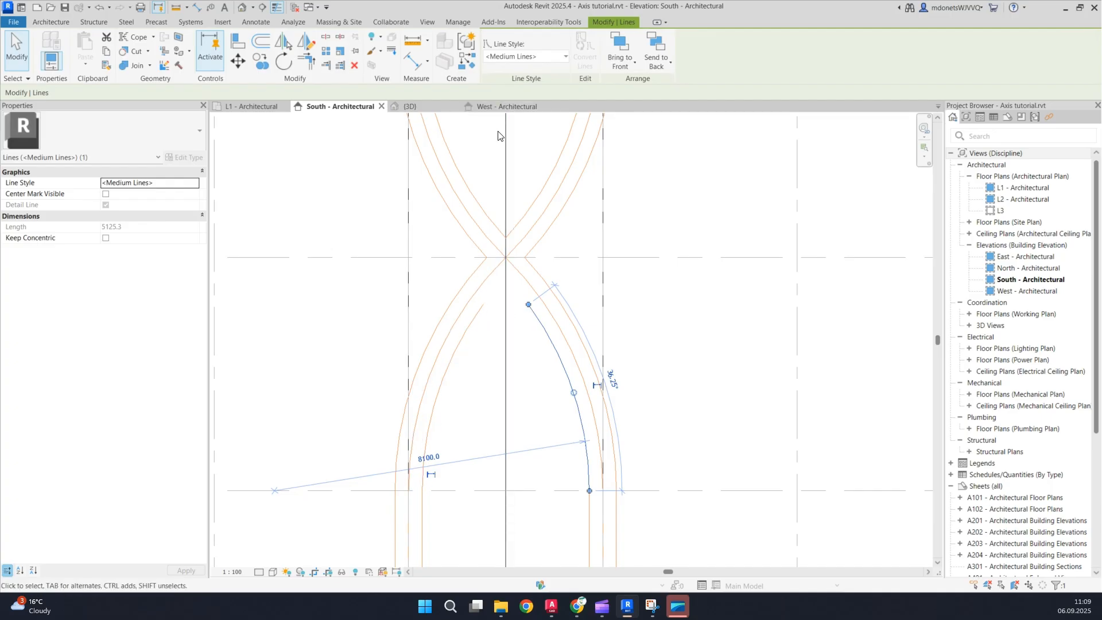
key(Delete)
key(d)
key(l)
click(531, 53)
click(480, 312)
click(531, 319)
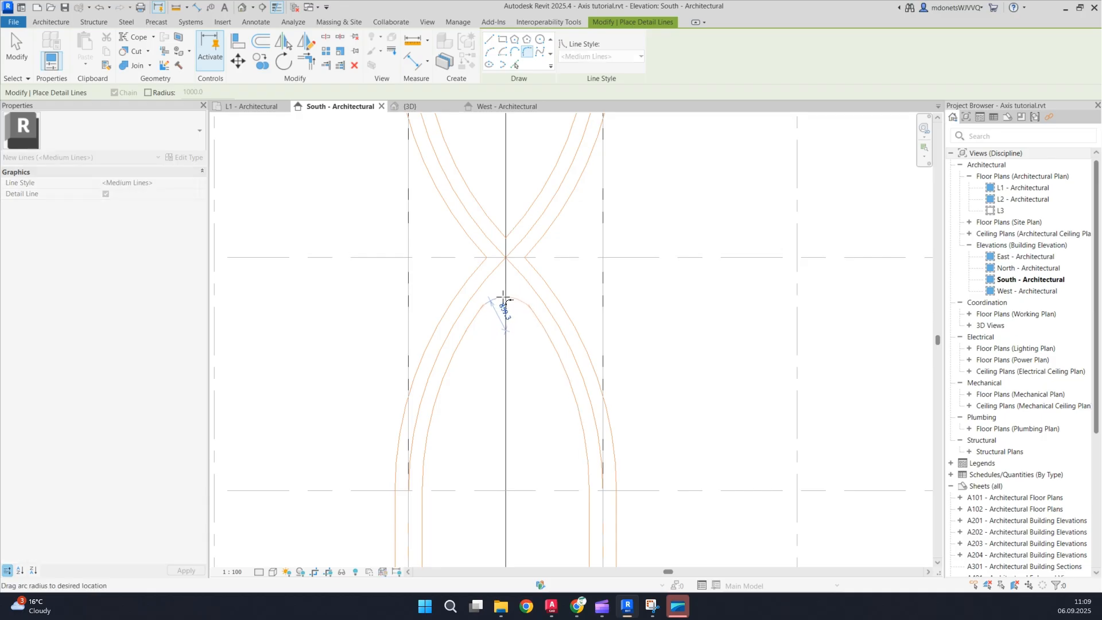
click(504, 303)
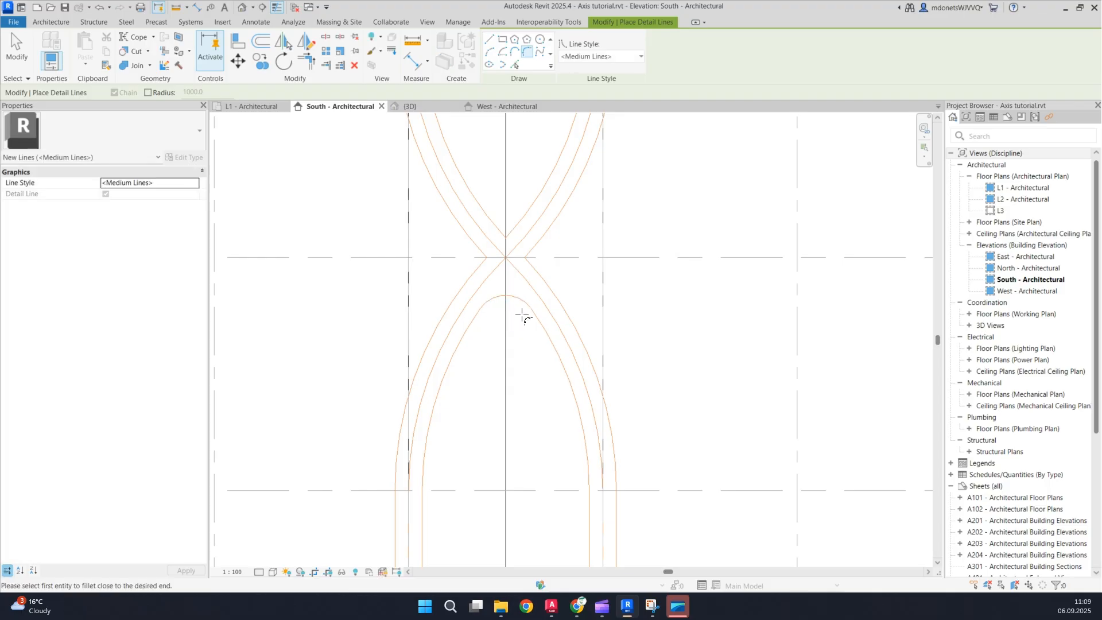
key(Escape)
key(Escape)
click(517, 305)
scroll(517, 305, down, 3)
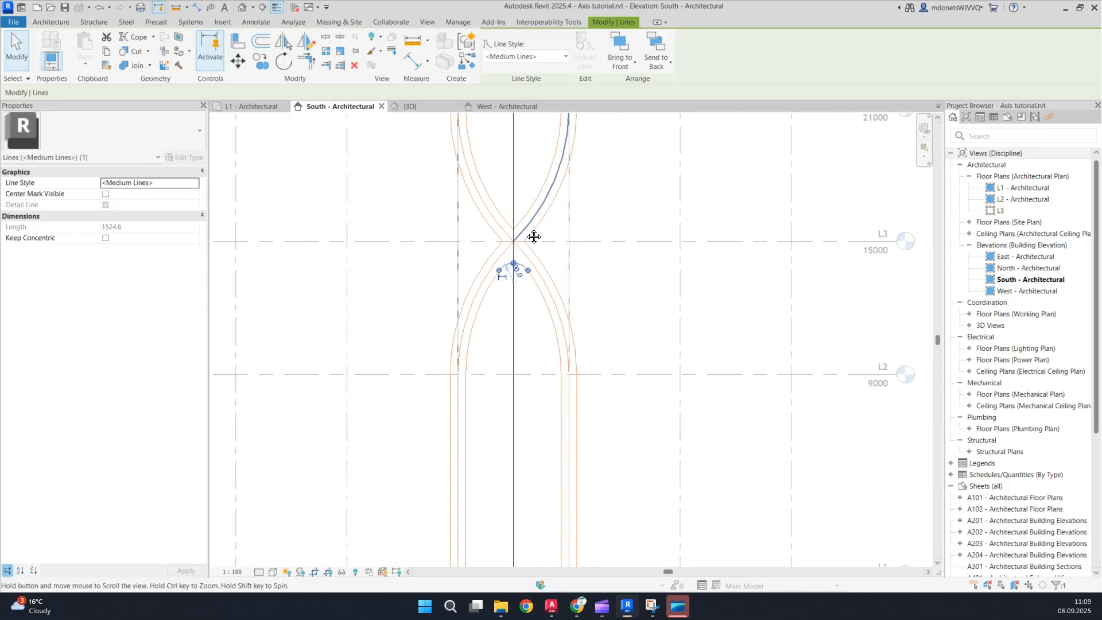
scroll(542, 243, up, 3)
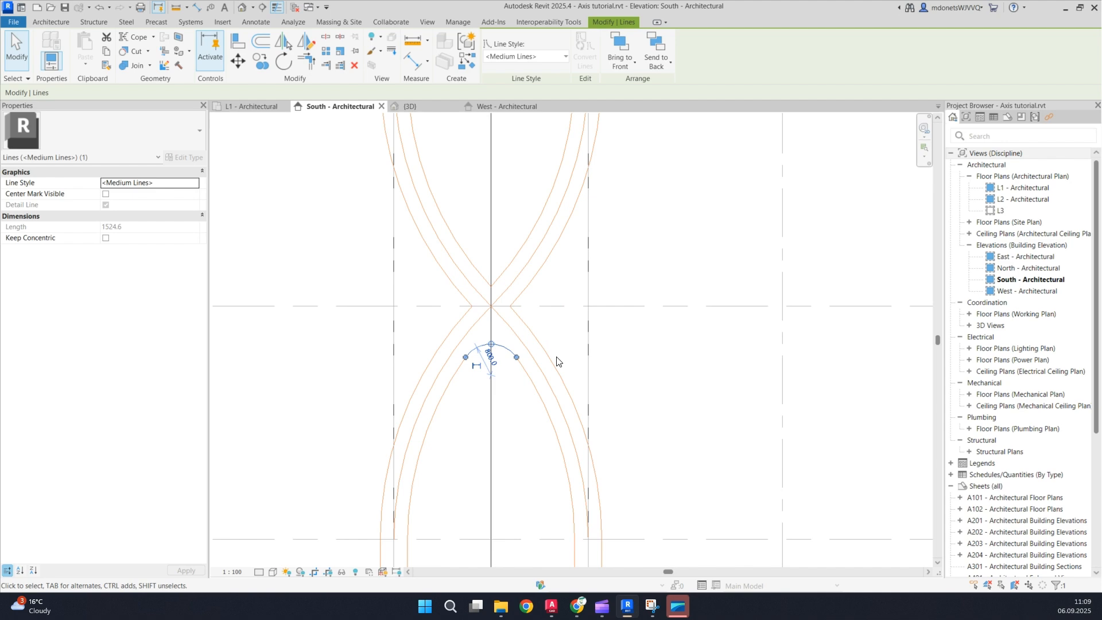
Step: Delete both outer and both inner arcs above L3, and the left outer arc below L3
click(537, 278)
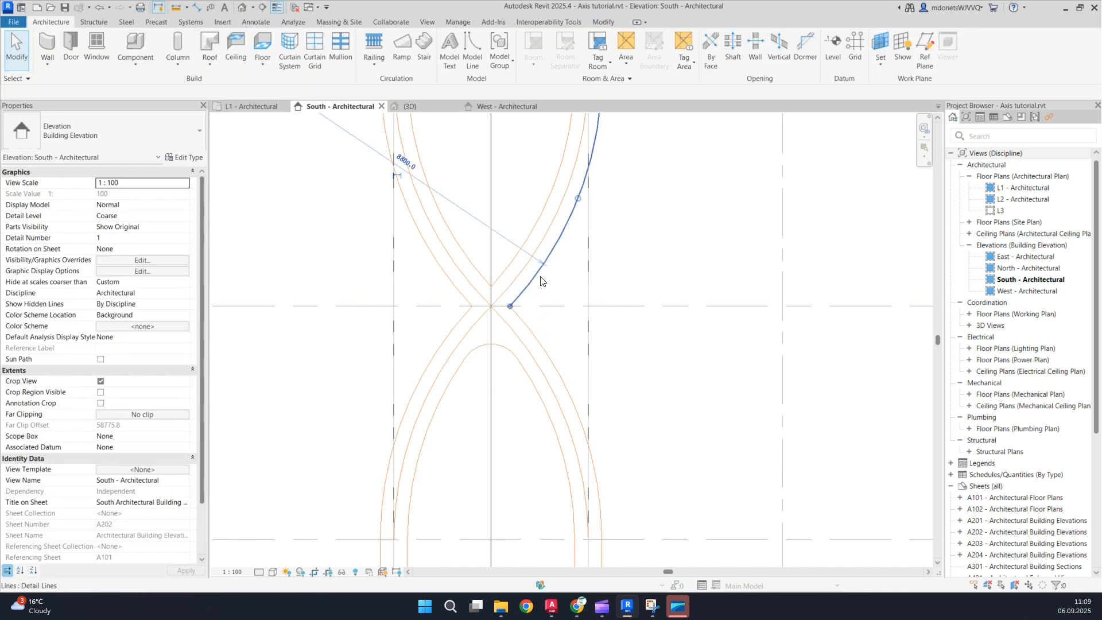
key(Delete)
click(455, 288)
key(Delete)
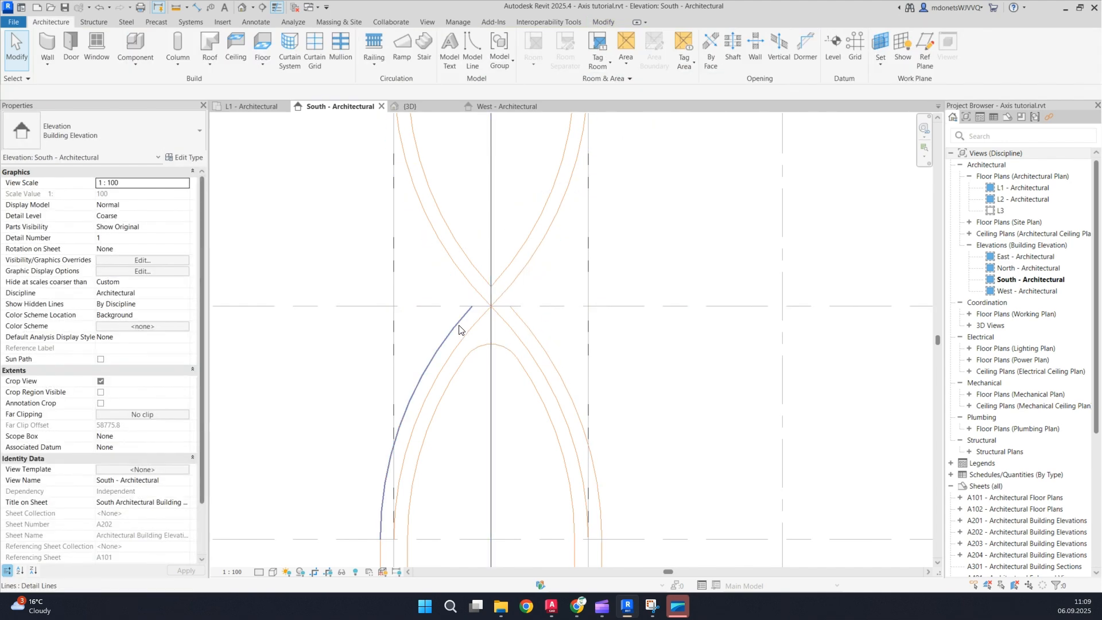
click(459, 330)
key(Delete)
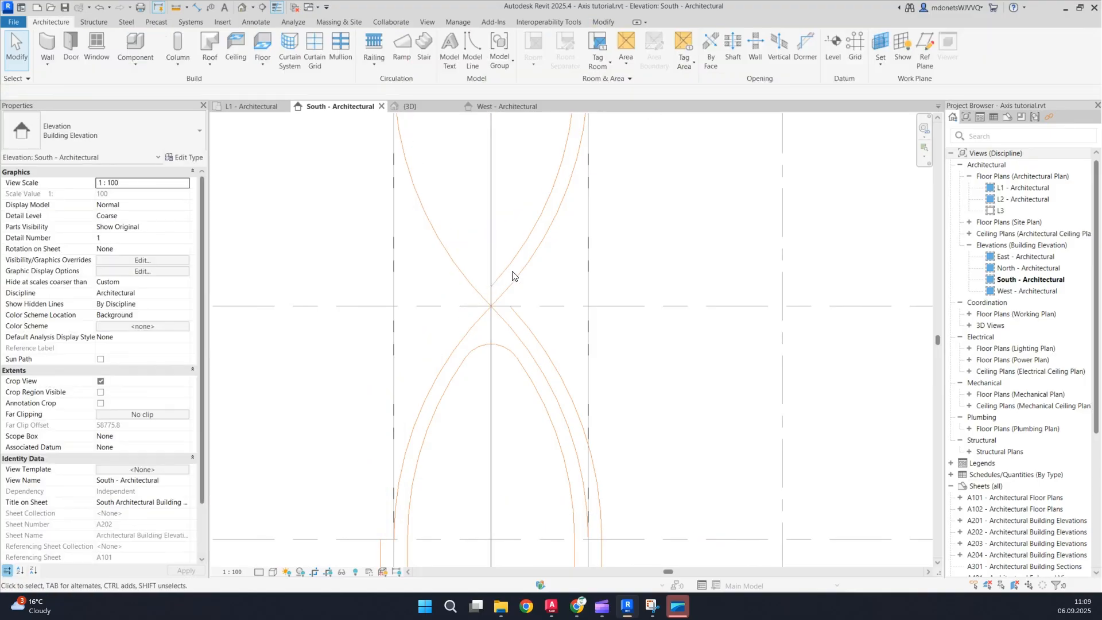
click(513, 276)
key(Delete)
Step: Shorten the remaining right outer arc below L3 and mirror it about the L3 level line
click(518, 320)
drag(538, 339, 561, 374)
click(514, 207)
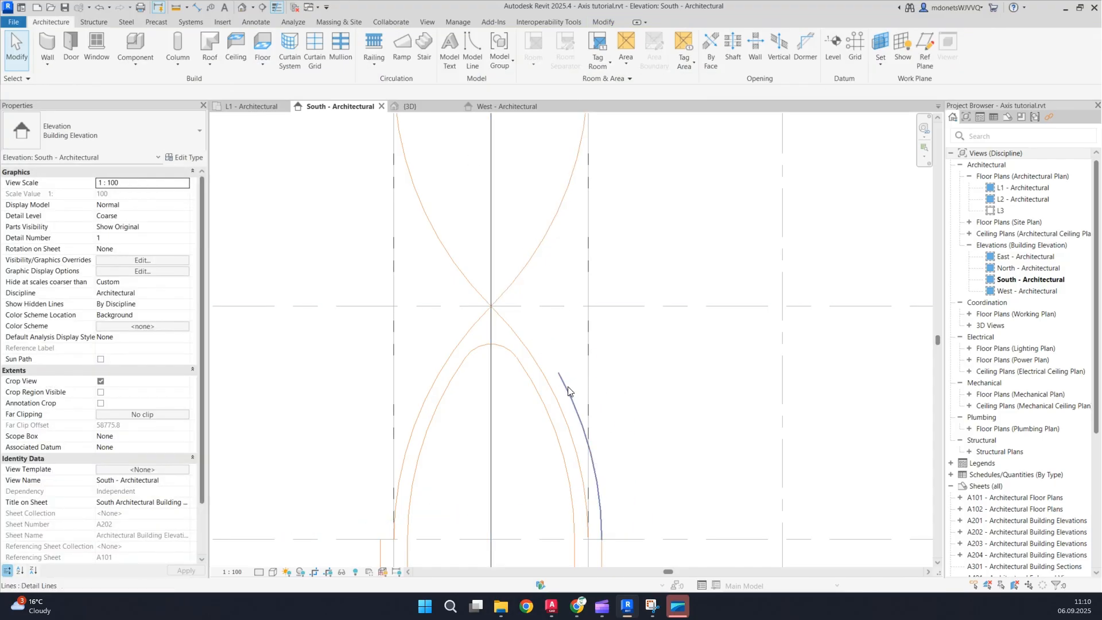
click(589, 448)
click(283, 42)
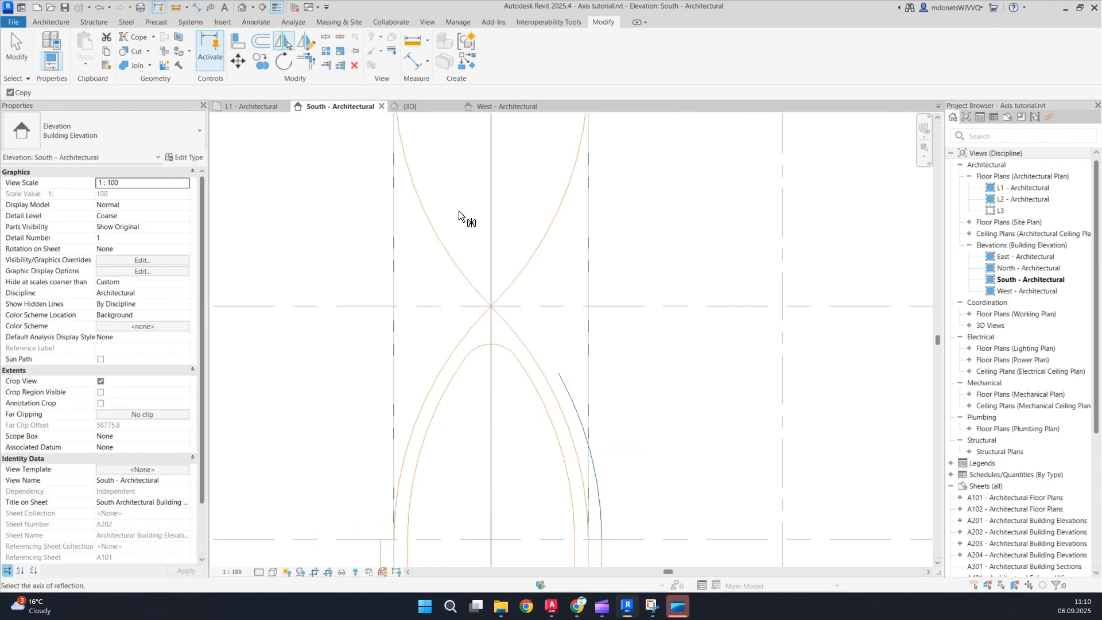
click(535, 303)
Step: Mirror the whole rounded inner arch chain about the L3 level line to form the matching arch above
click(527, 377)
click(527, 377)
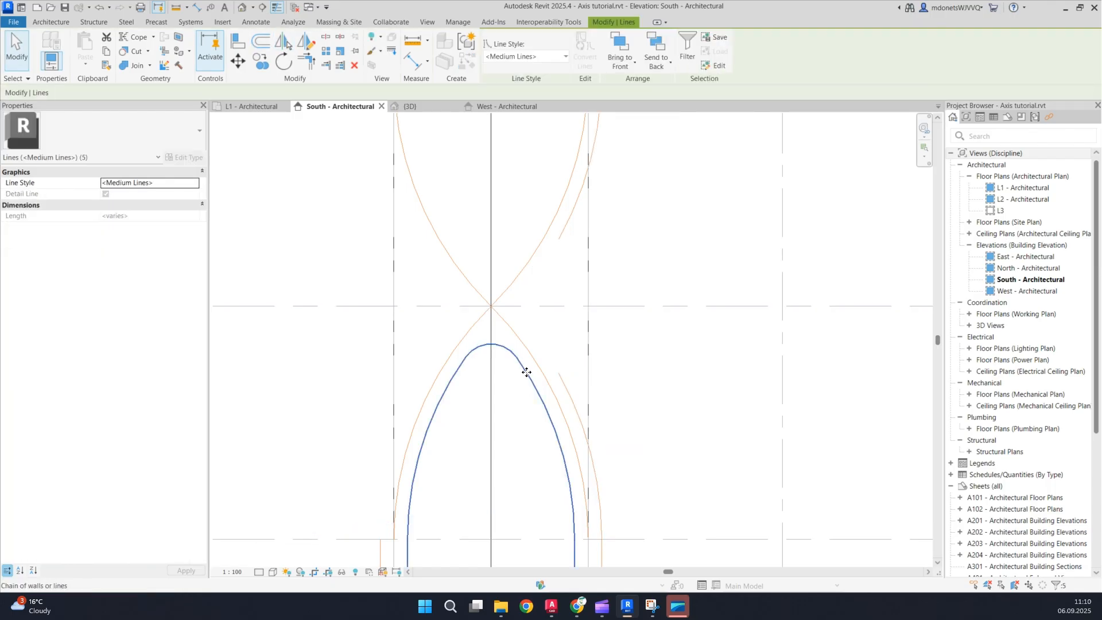
click(277, 46)
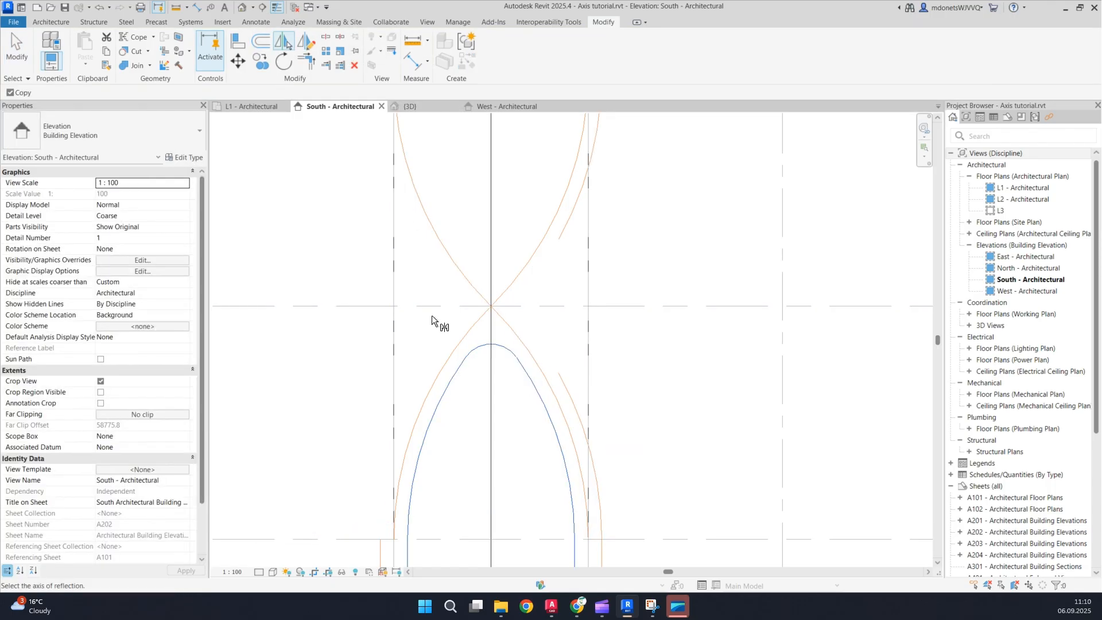
click(436, 307)
scroll(548, 344, down, 2)
scroll(551, 322, up, 4)
key(Escape)
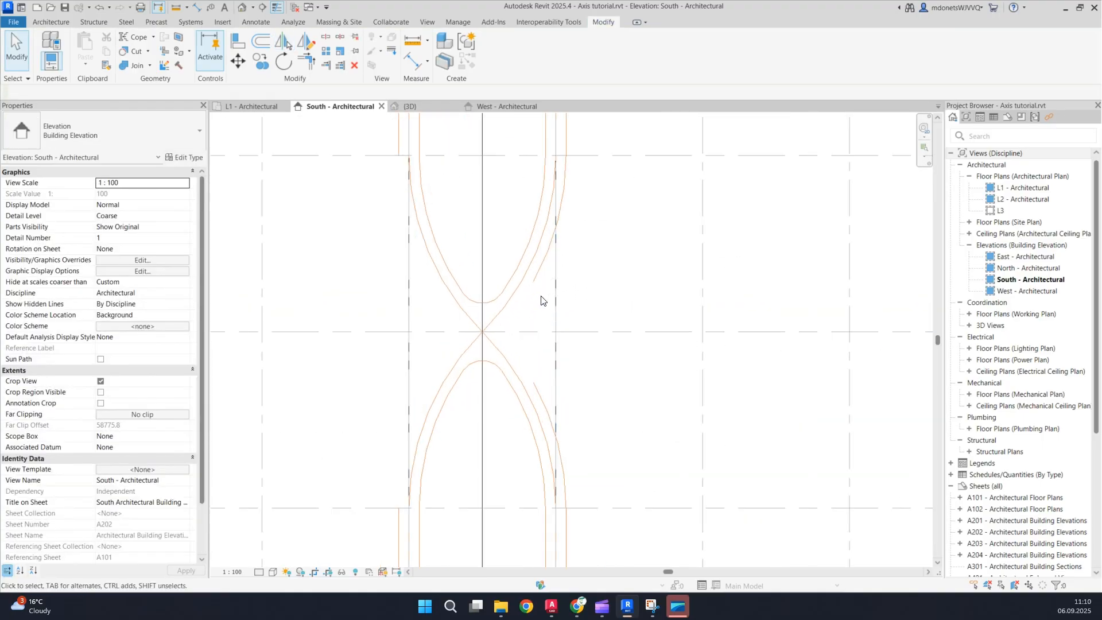
Step: Try to add a fillet arc between the two shortened right outer arcs across L3
click(538, 396)
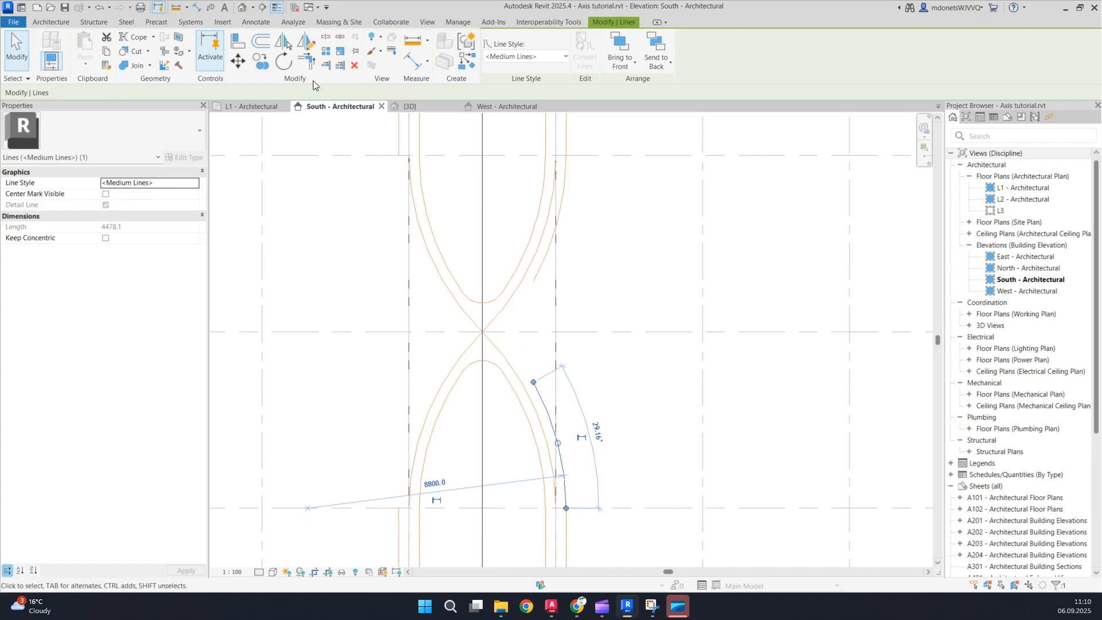
key(d)
key(l)
click(527, 51)
click(542, 284)
click(538, 383)
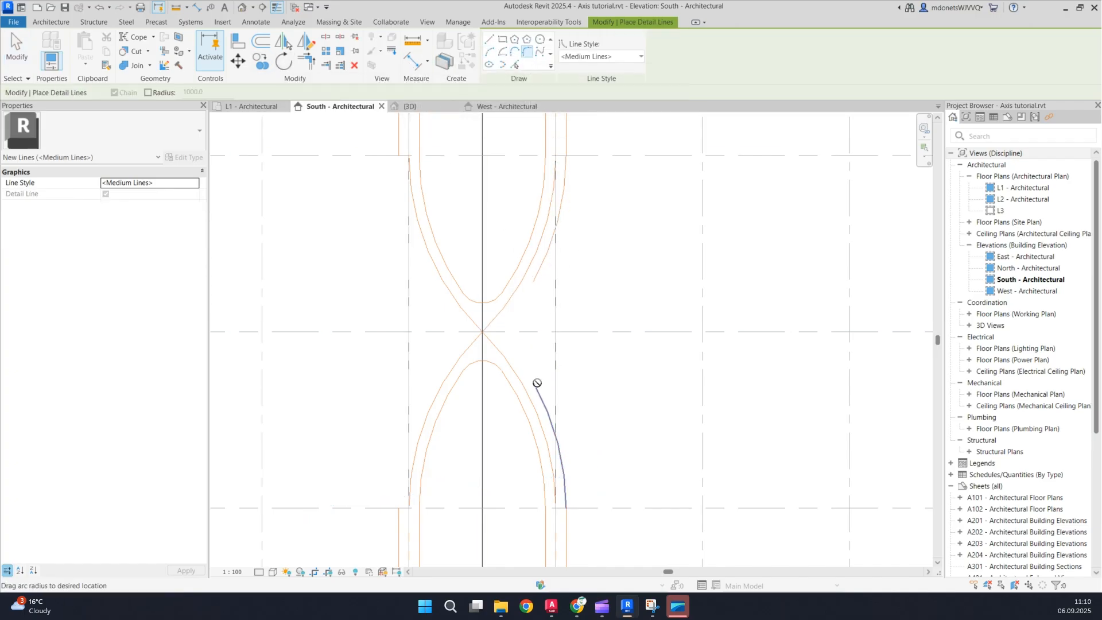
key(Escape)
key(Escape)
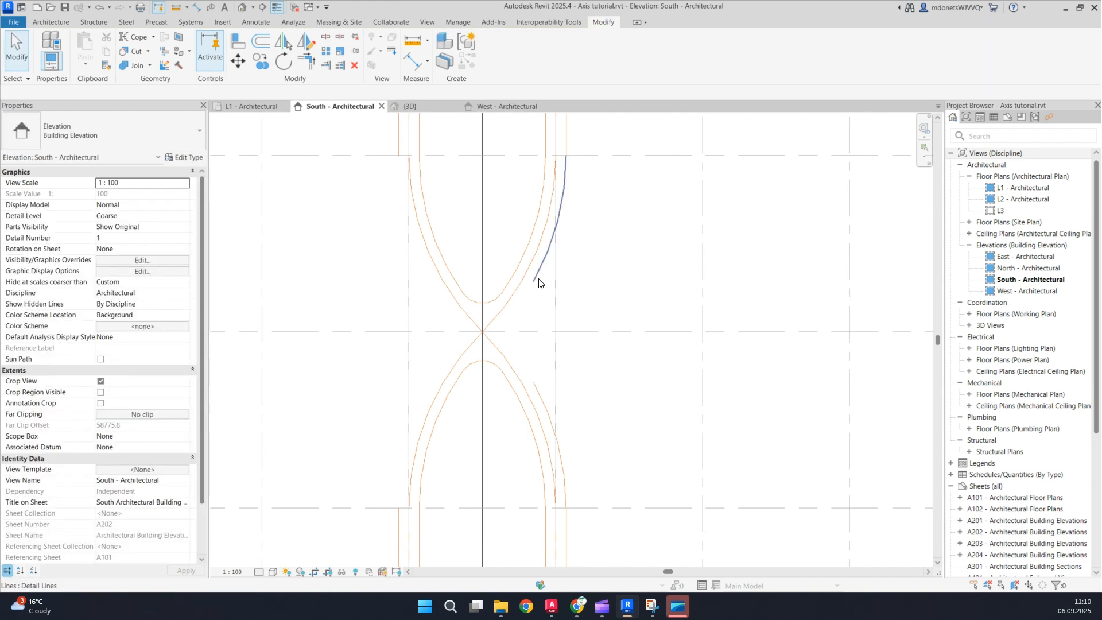
Step: Lengthen the right outer arcs towards L3, and replace the upper one with a copy of the lower one mirrored about L3
click(537, 279)
scroll(536, 279, up, 2)
drag(531, 285, 503, 329)
click(532, 460)
drag(533, 460, 512, 427)
click(537, 339)
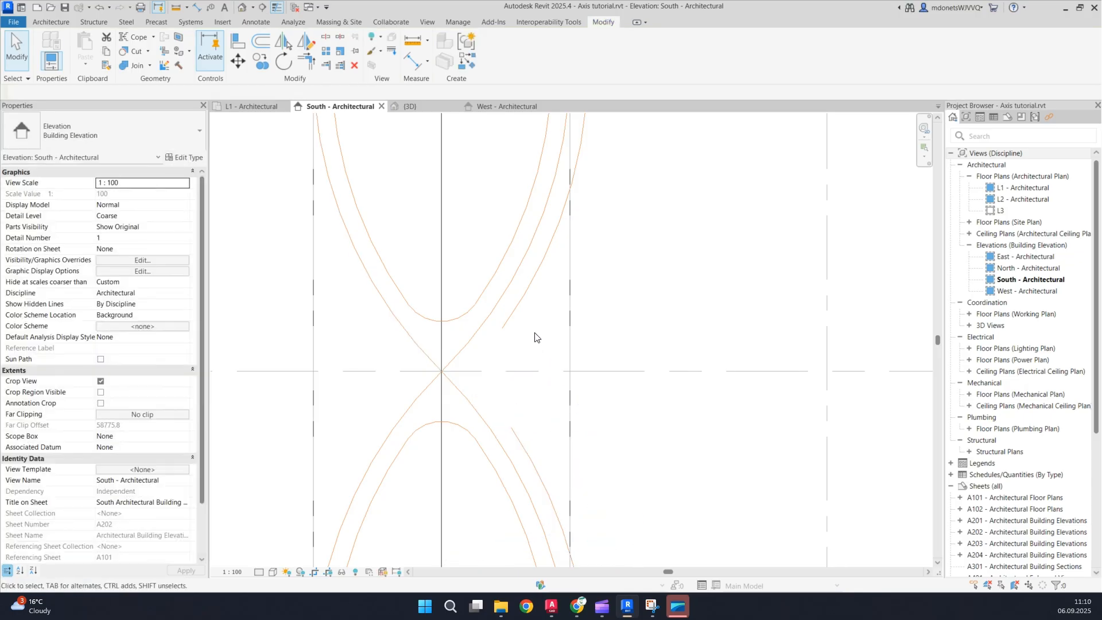
click(520, 300)
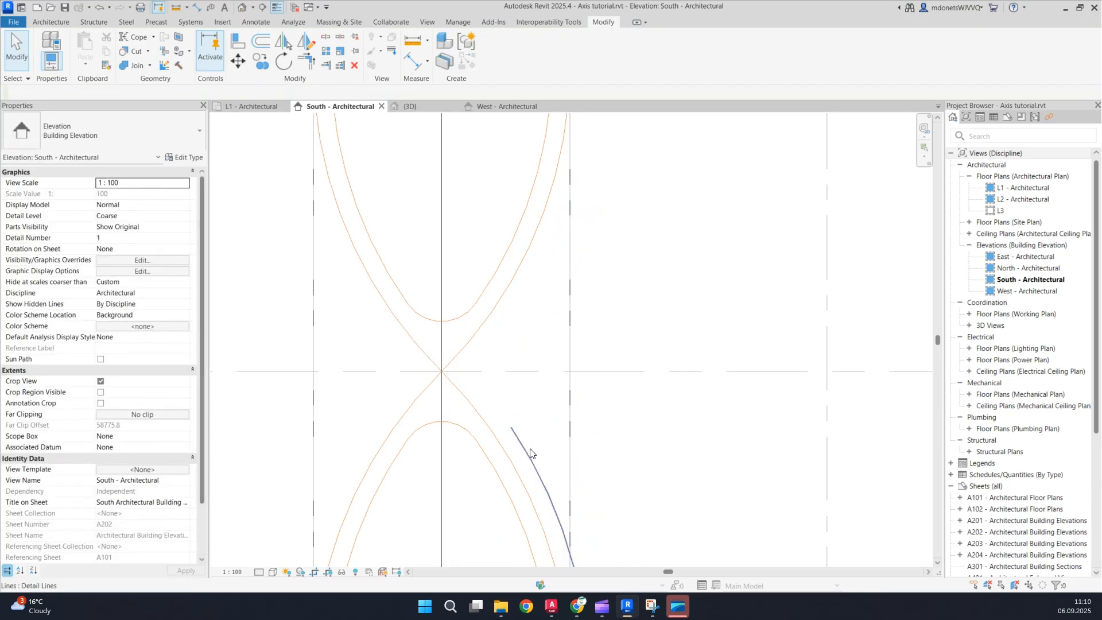
Step: Try again to add a fillet arc between the lengthened right outer arcs above and below L3
key(d)
key(l)
click(530, 292)
click(516, 436)
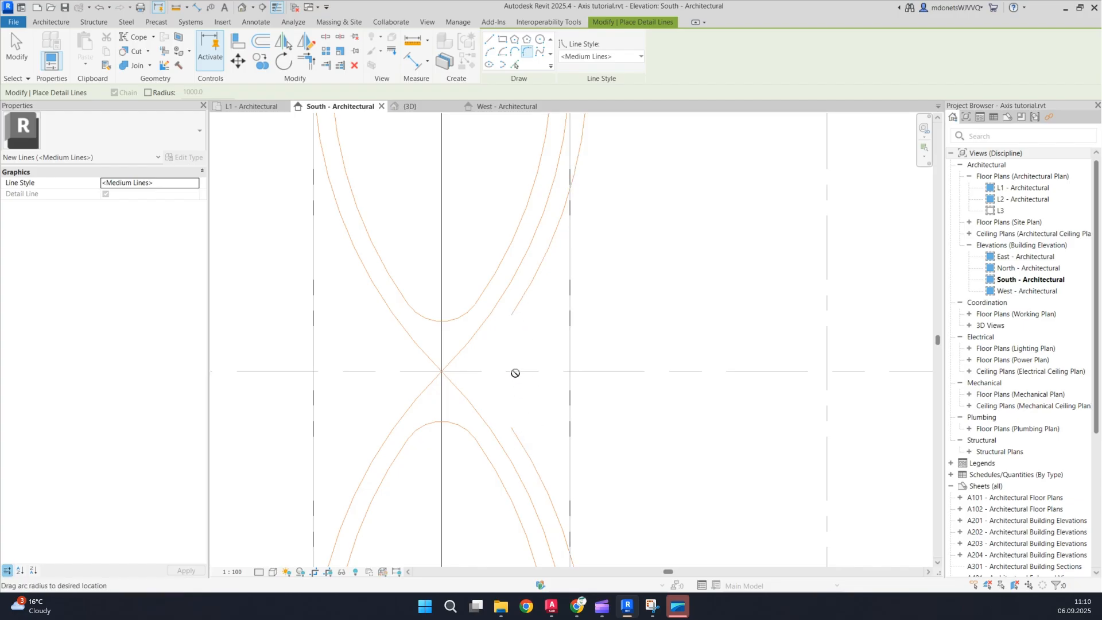
key(Escape)
key(Escape)
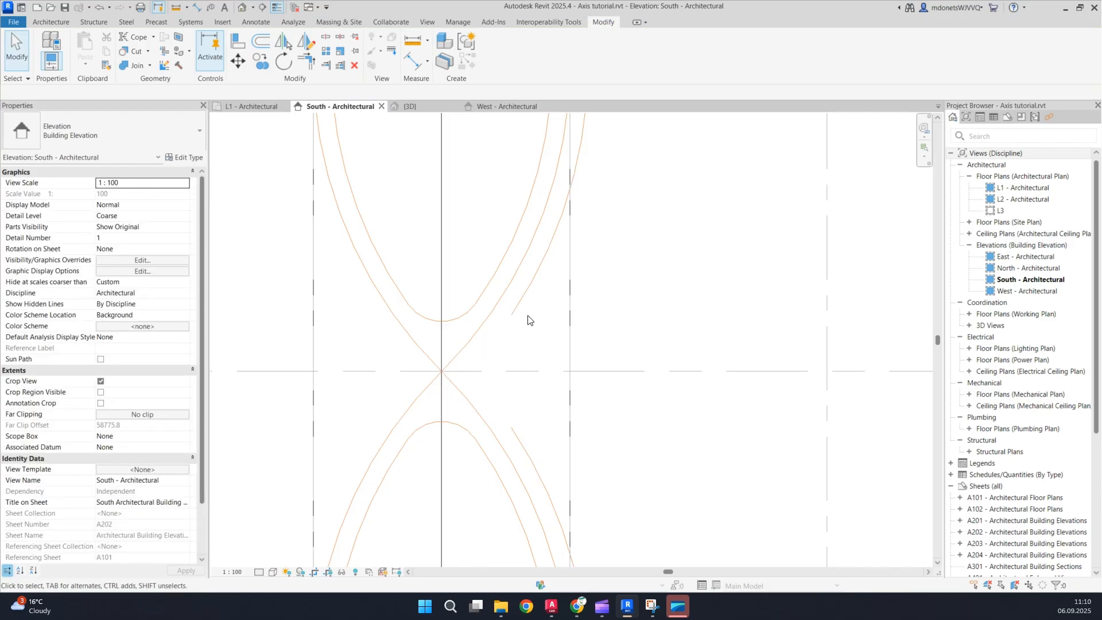
Step: Stretch the lower right outer arc up to the L3 level line, and the upper one down close to it
click(519, 304)
drag(512, 315, 468, 375)
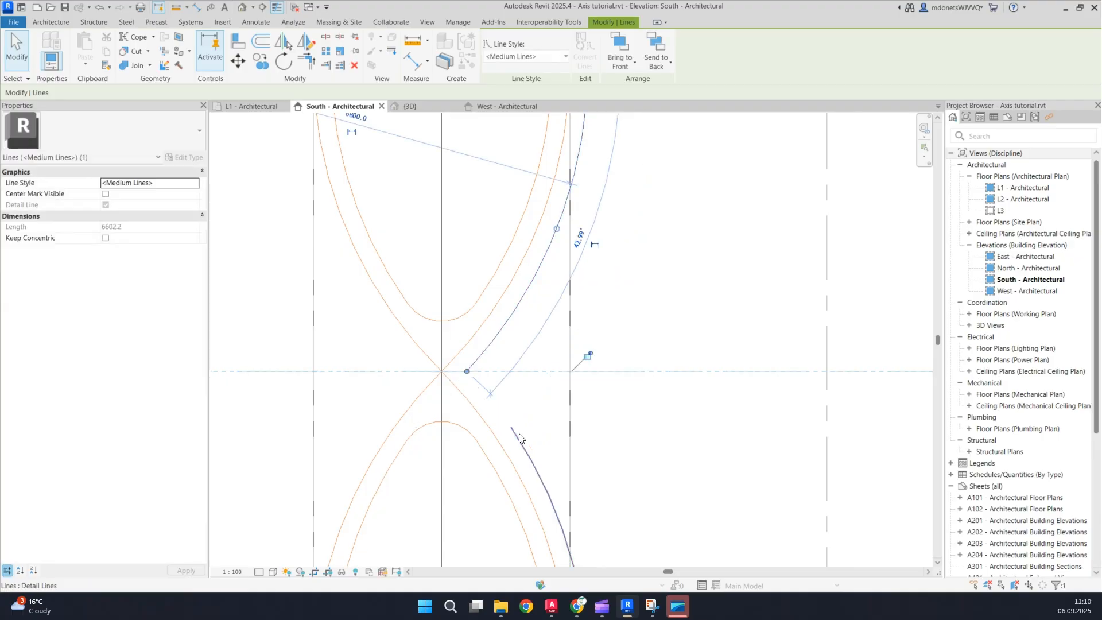
click(513, 431)
drag(511, 429, 468, 369)
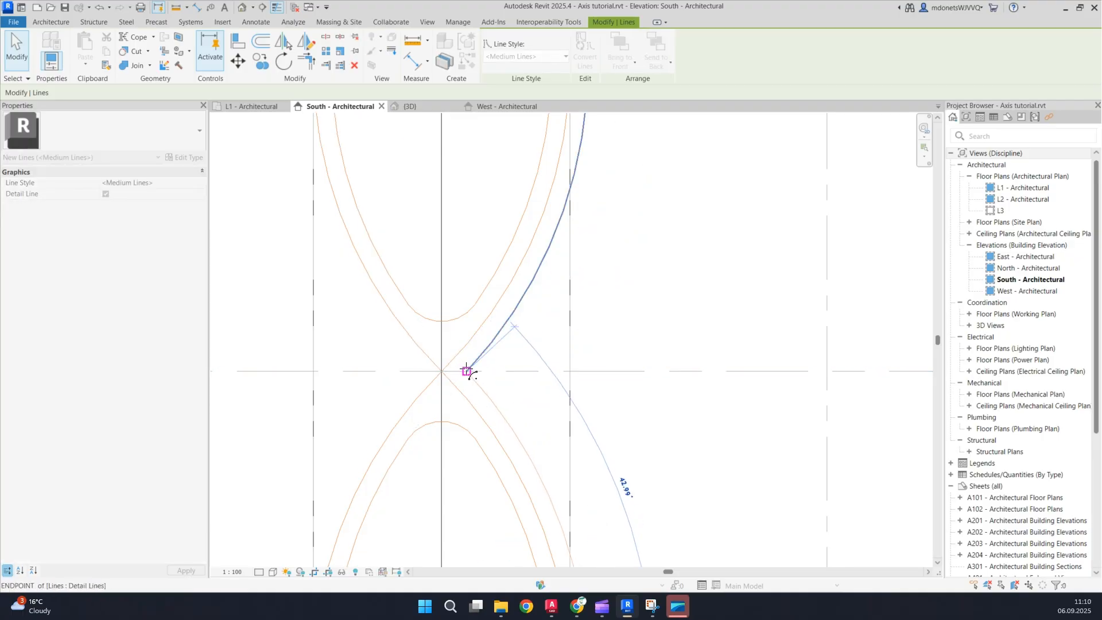
click(453, 136)
click(542, 272)
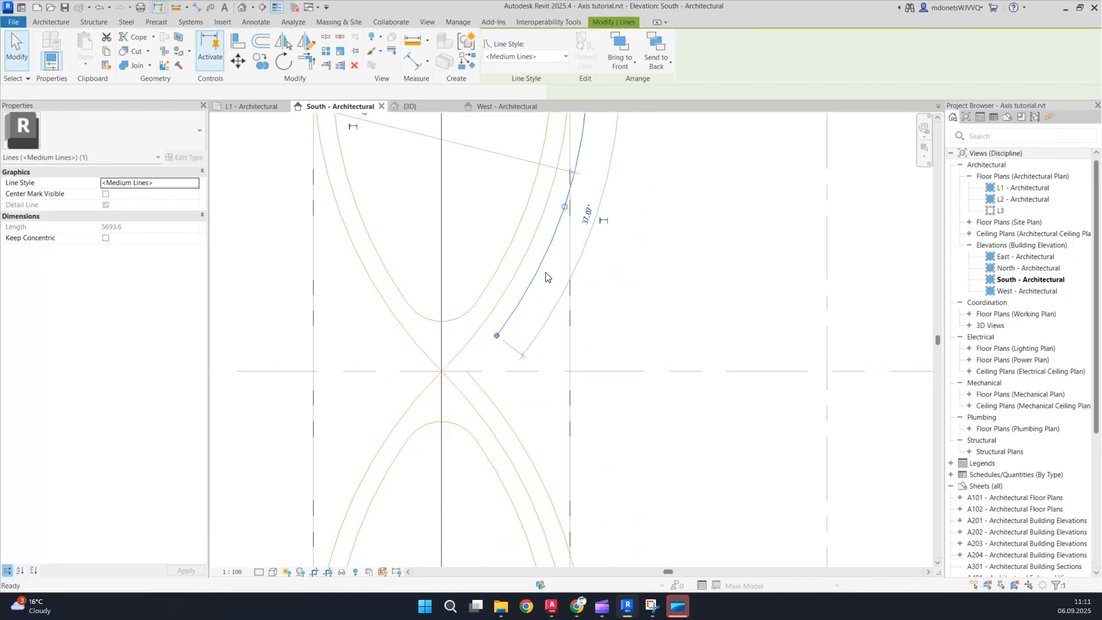
key(c)
key(s)
click(526, 52)
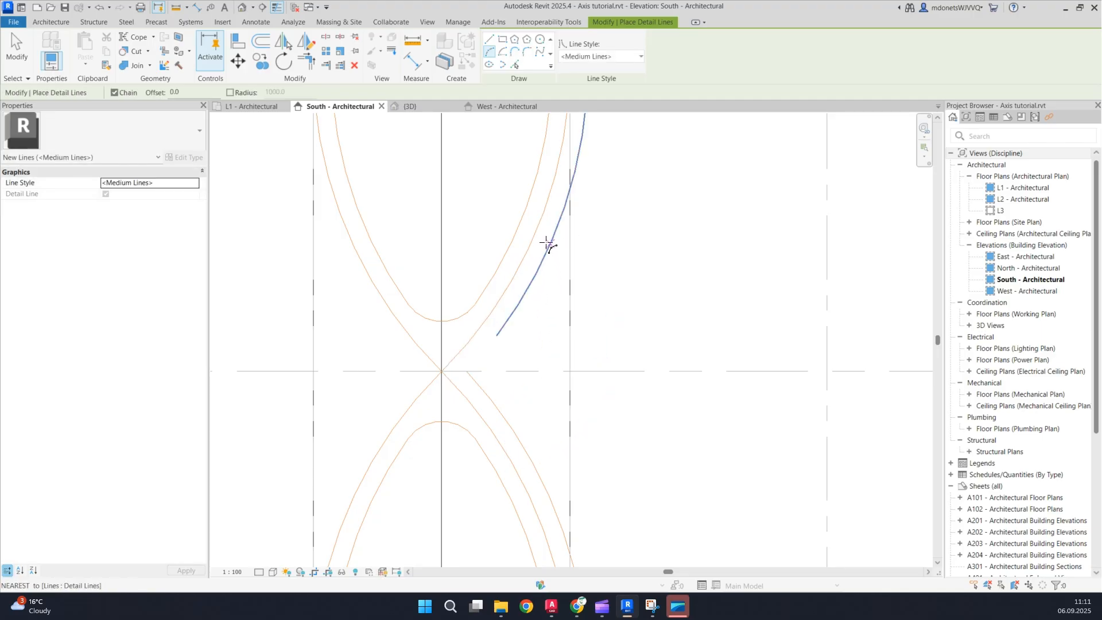
key(Escape)
click(536, 471)
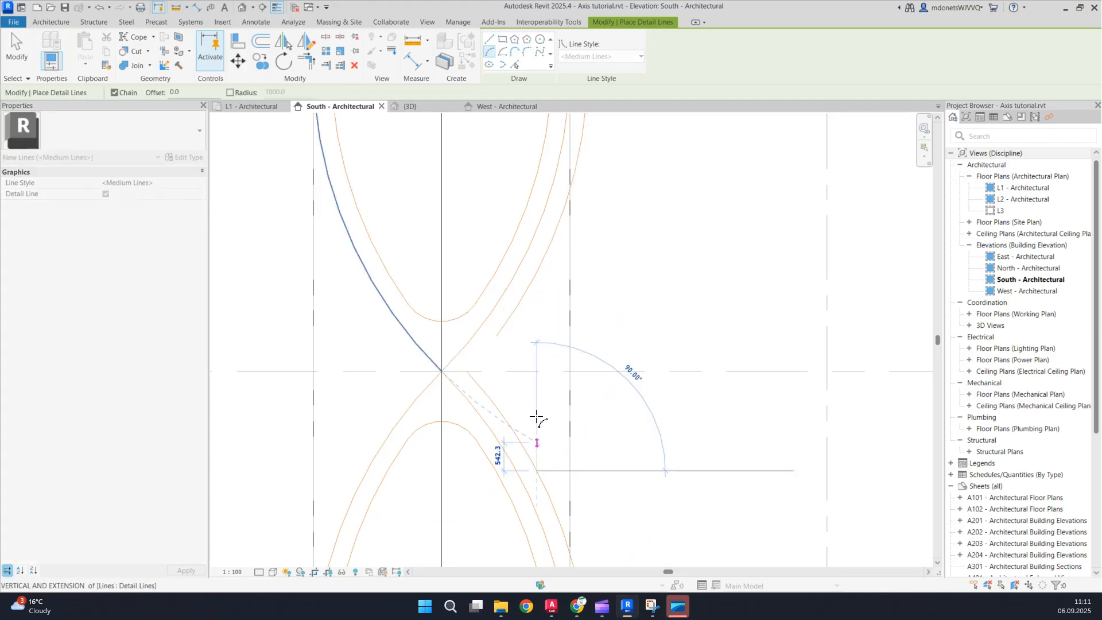
Step: Join the upper and lower right outer arcs with a fillet arc across L3, and delete the remaining upper outer arc
click(307, 61)
click(536, 469)
click(531, 441)
key(Escape)
click(540, 274)
key(Delete)
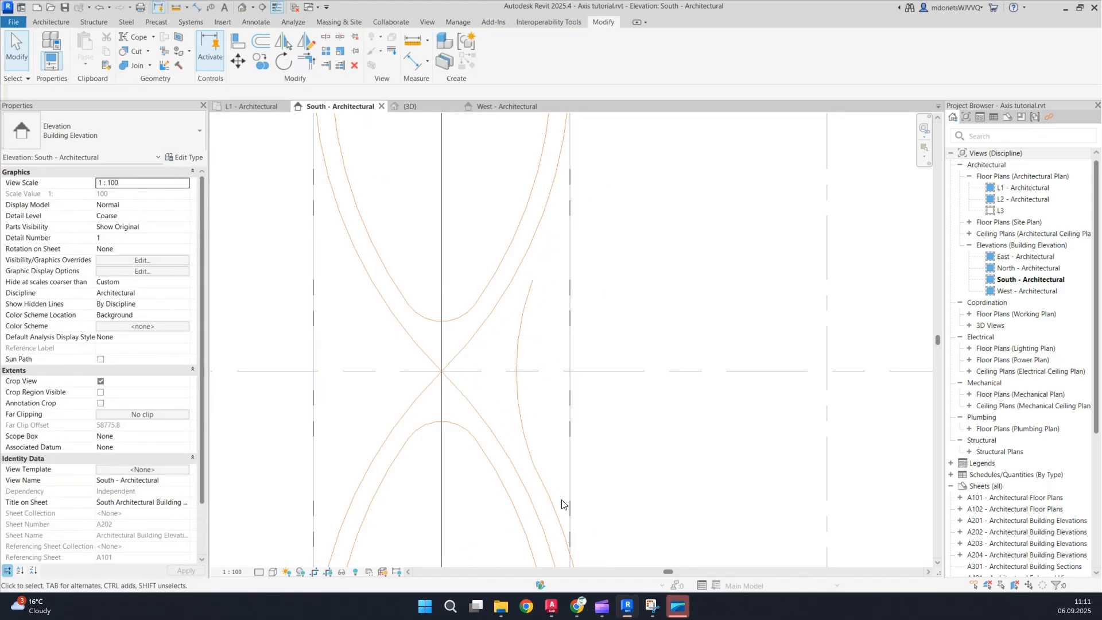
click(552, 505)
click(292, 43)
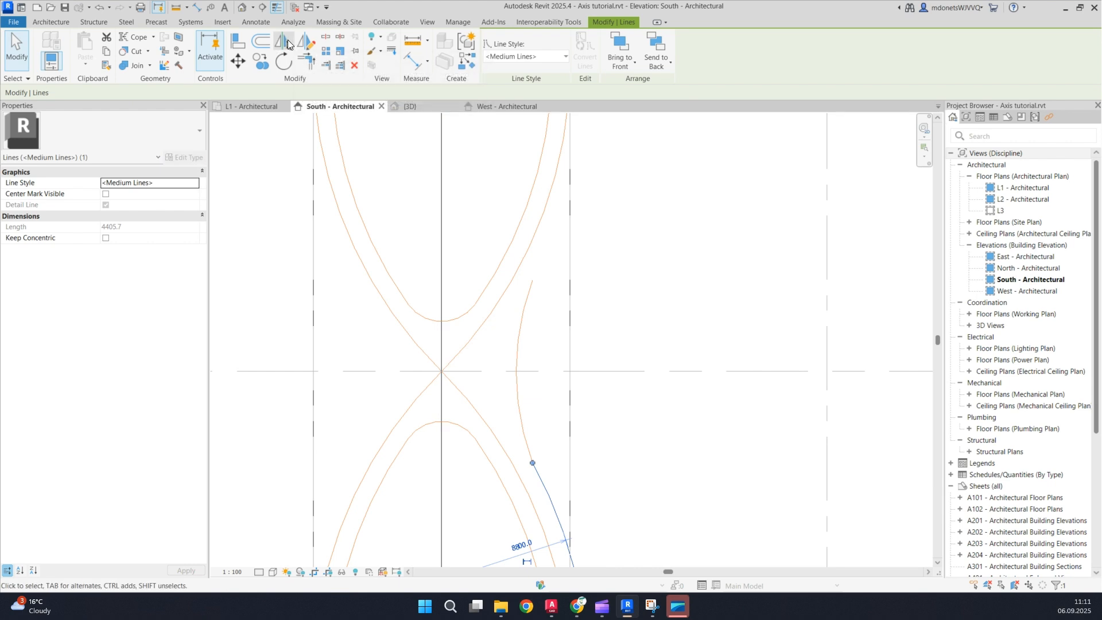
click(529, 371)
key(Escape)
Step: Mirror the whole chain of right outer outline lines about the vertical centre line between grids D and E
click(530, 308)
key(Tab)
click(526, 308)
key(m)
key(m)
click(443, 230)
scroll(489, 281, down, 3)
scroll(493, 257, down, 6)
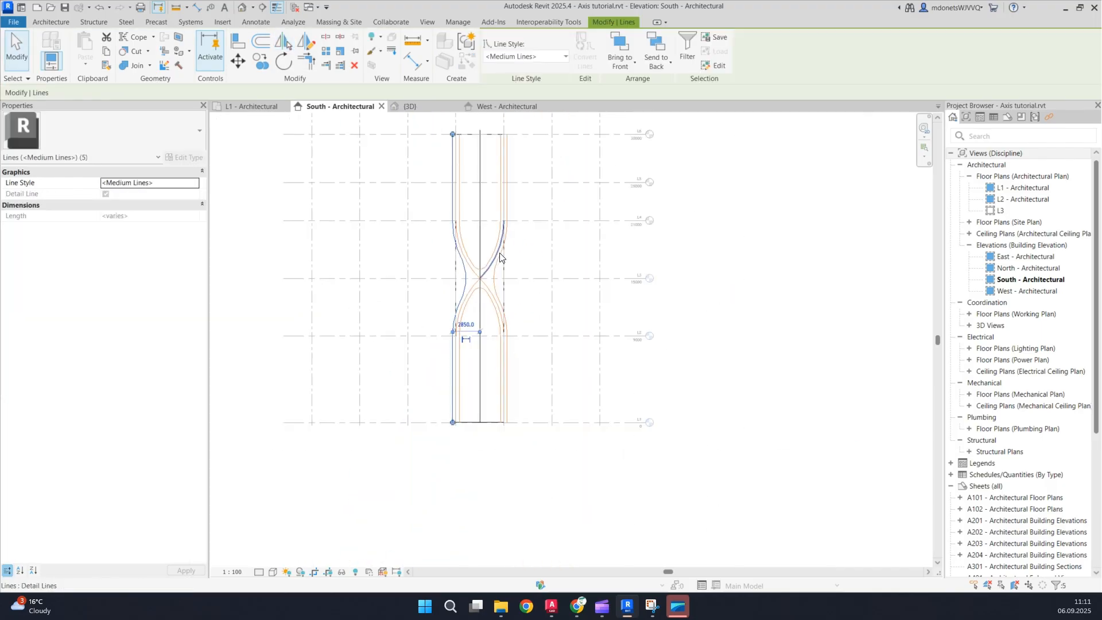
middle_drag(515, 273, 535, 318)
scroll(513, 287, up, 5)
key(Escape)
Step: Try radii of 5300, 4500 and 4000 for the left outer arc across L3
scroll(477, 358, up, 3)
click(435, 344)
click(330, 362)
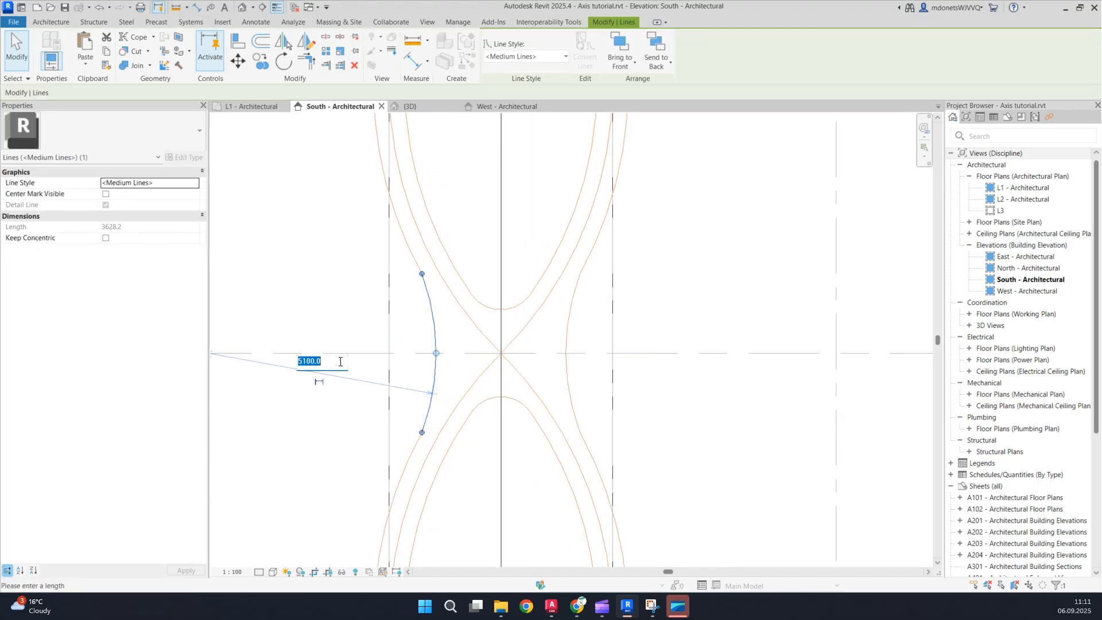
text(5300)
key(Return)
click(319, 368)
text(45000)
key(Return)
click(324, 362)
text(400)
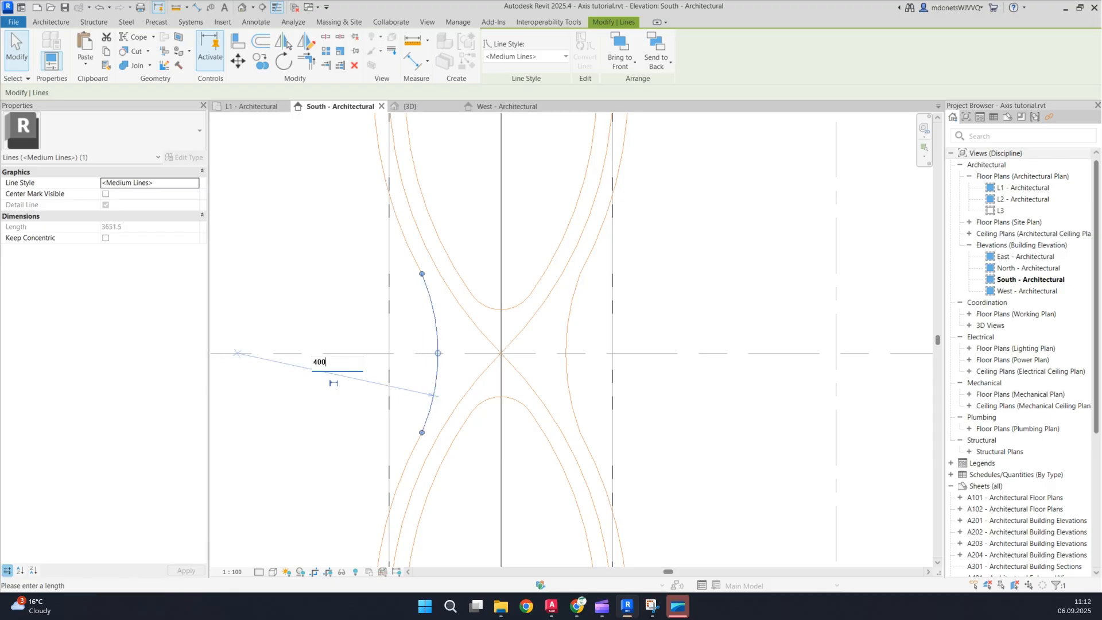
key(Return)
click(567, 340)
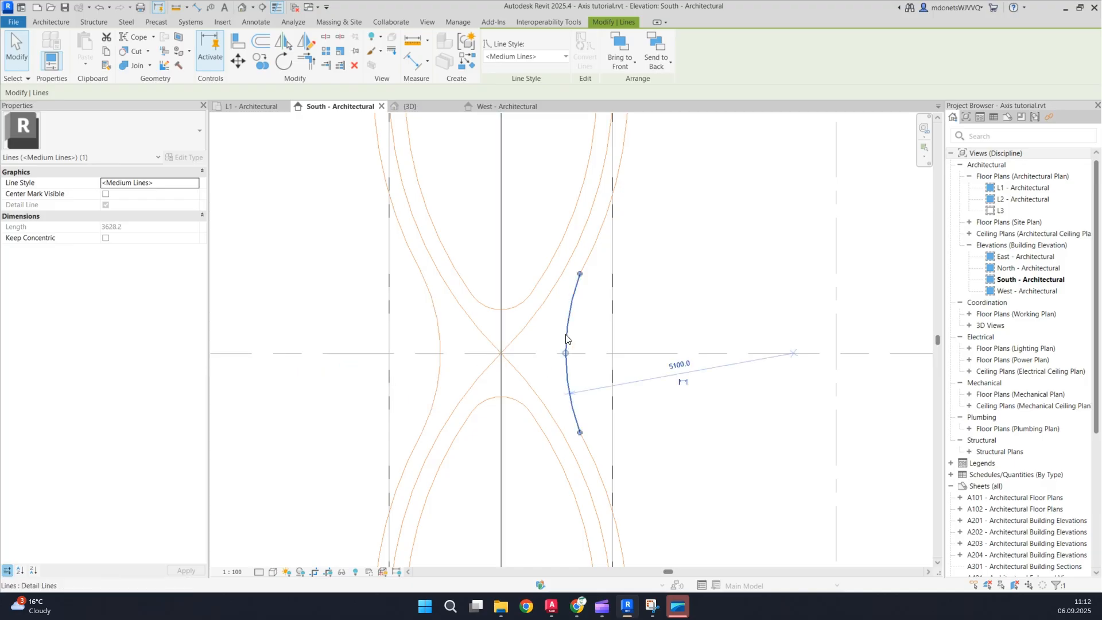
Step: Try a radius of 3000 for the left outer arc across L3, and set it to 3500
click(440, 330)
click(359, 367)
text(3)
text(000)
key(Return)
click(399, 359)
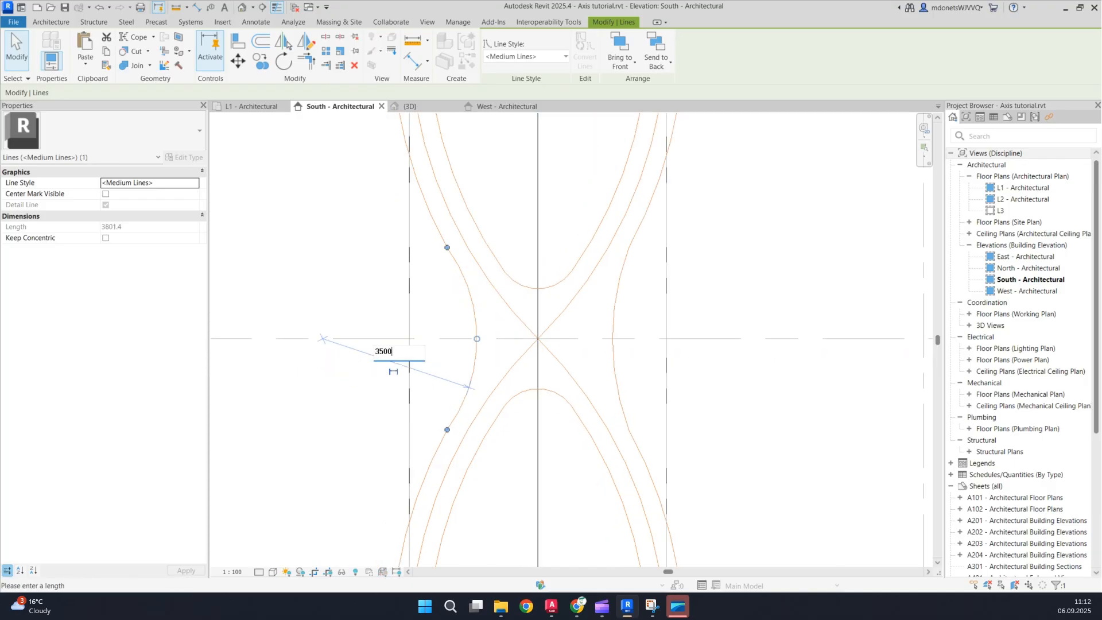
text(3500)
key(Return)
Step: Set the radius of the right outer arc across L3 to 3500 to match the left one
click(615, 373)
click(745, 355)
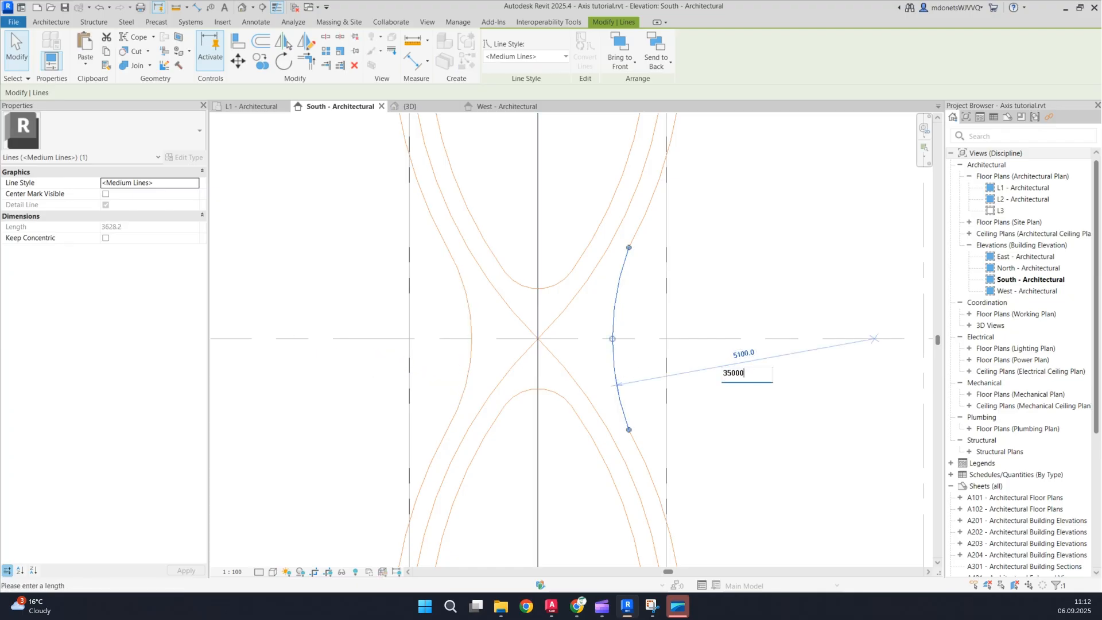
key(Return)
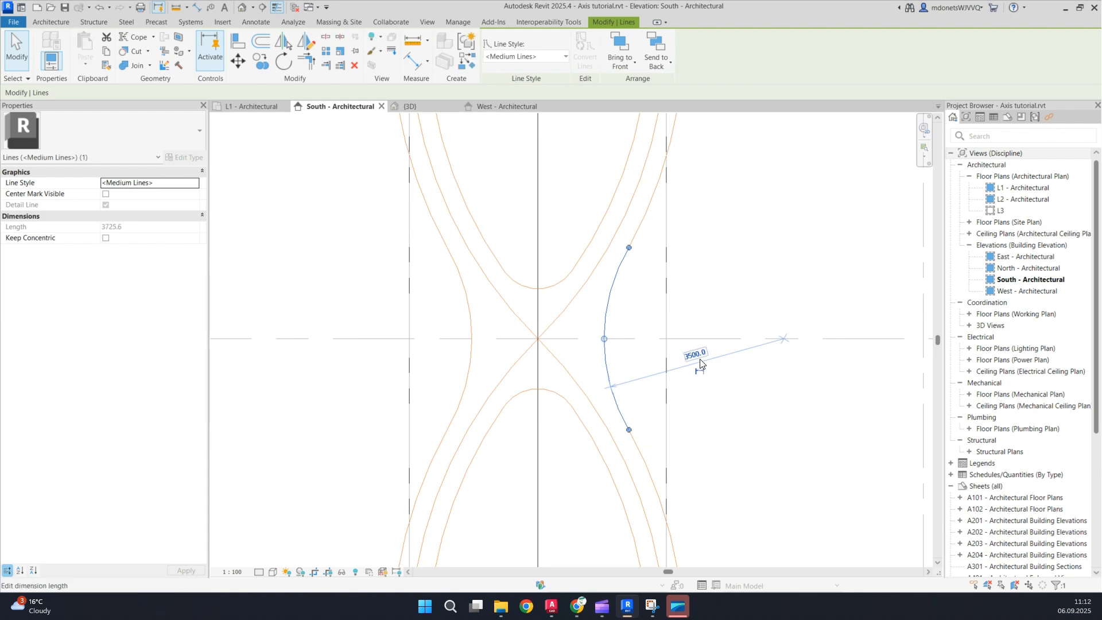
click(728, 364)
scroll(698, 357, down, 6)
scroll(632, 361, up, 3)
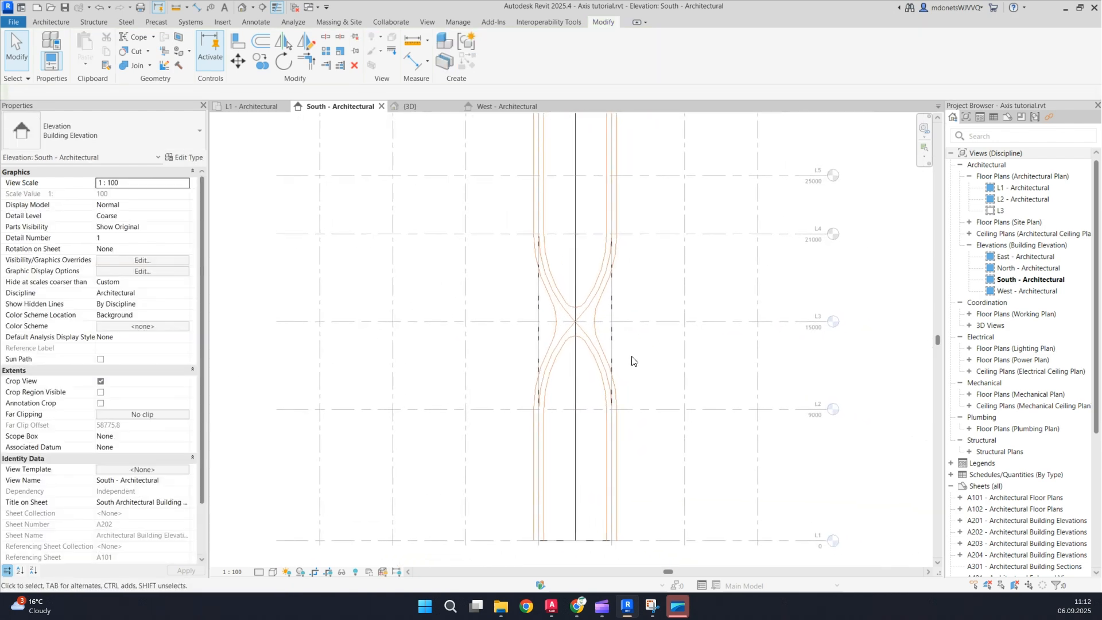
scroll(596, 318, down, 3)
Step: Open the curved facade column for in-place editing from the 3D view
click(63, 21)
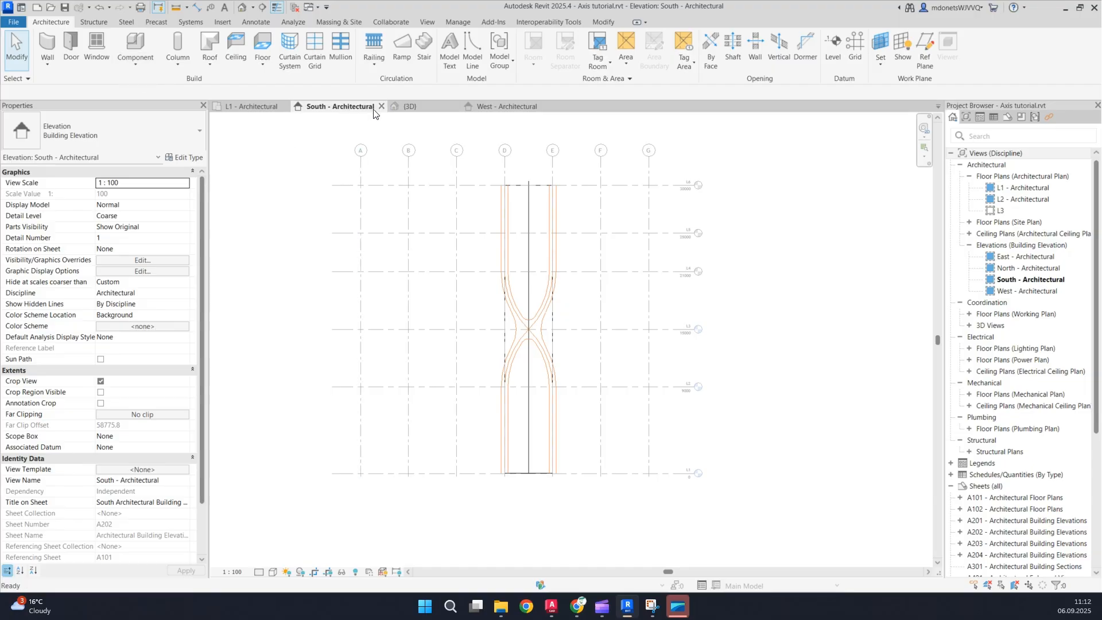
click(402, 107)
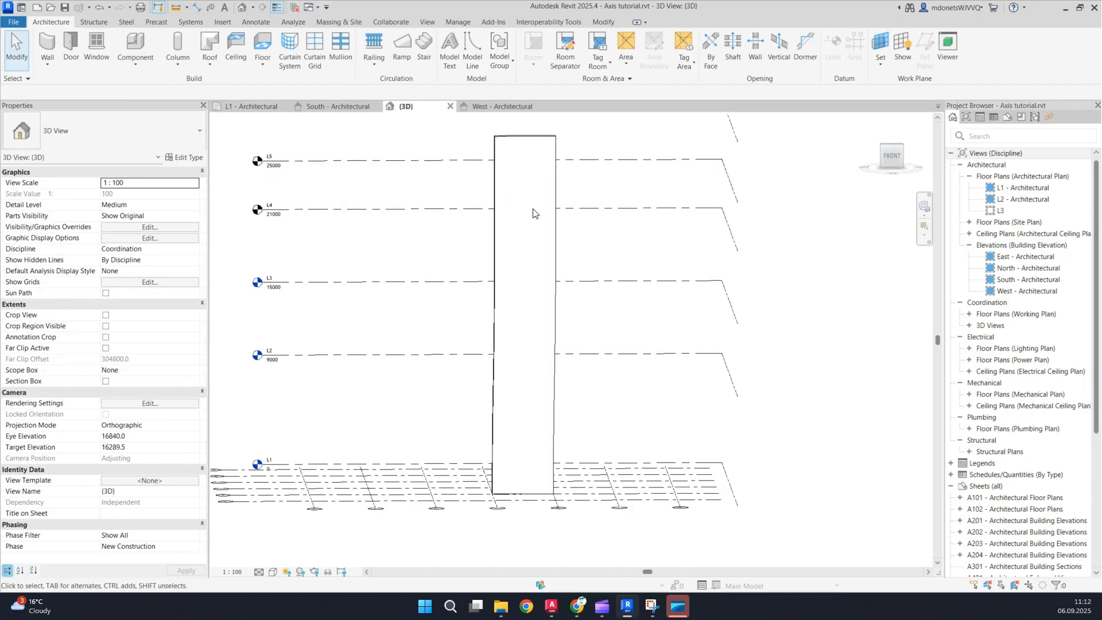
click(544, 148)
shift+middle_drag(451, 212, 566, 223)
click(496, 52)
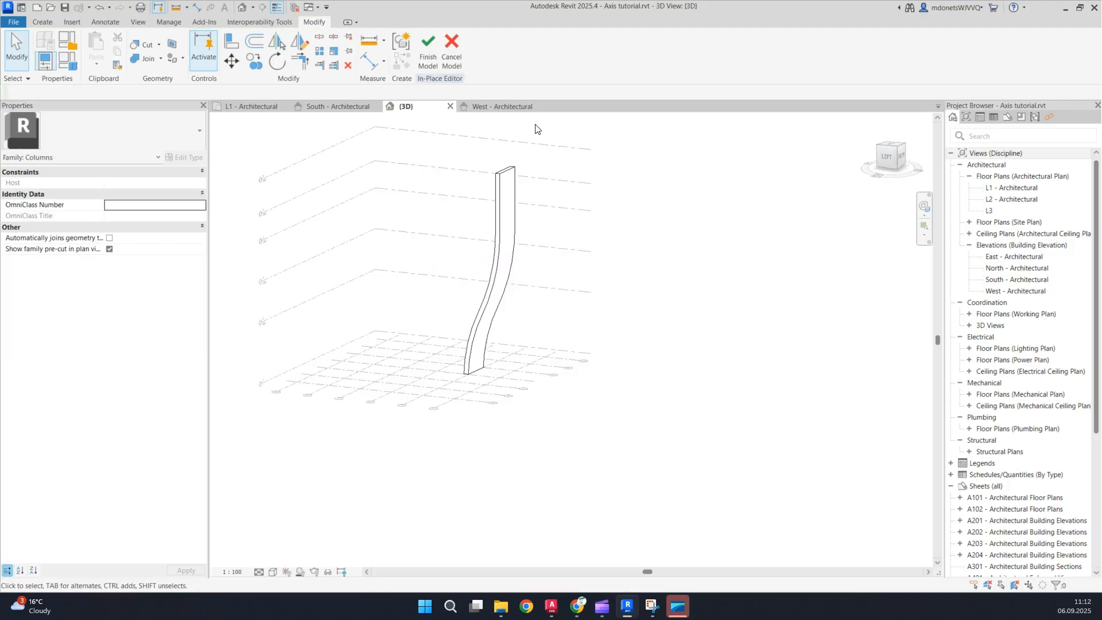
Step: Start a void extrusion in the South elevation with Grid : 1 as its work plane
click(337, 107)
scroll(586, 310, up, 3)
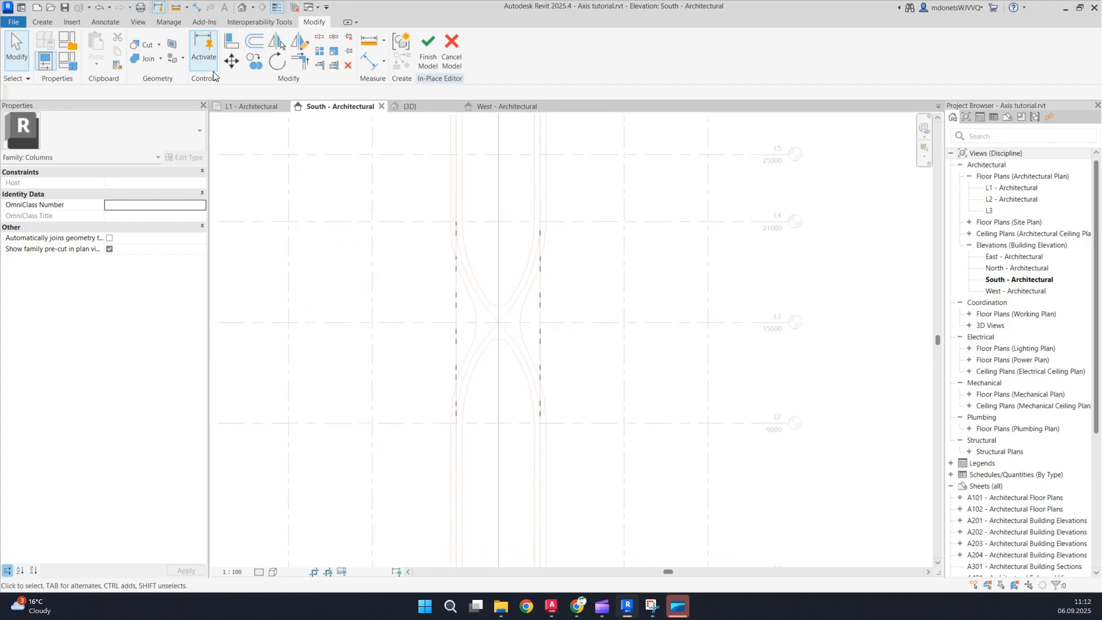
click(42, 22)
click(224, 49)
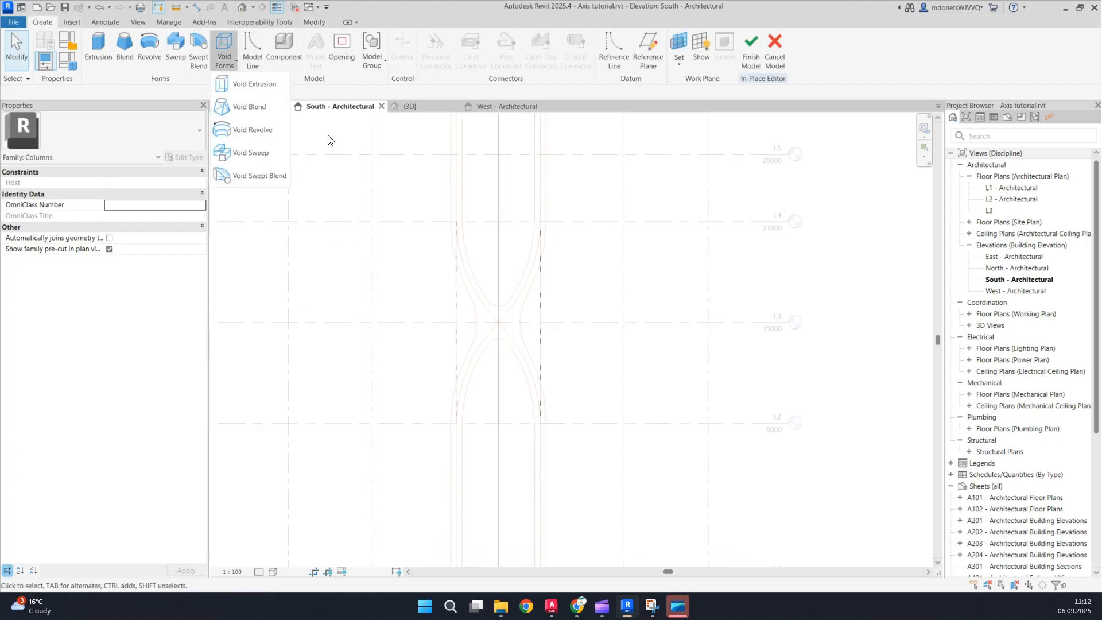
click(247, 84)
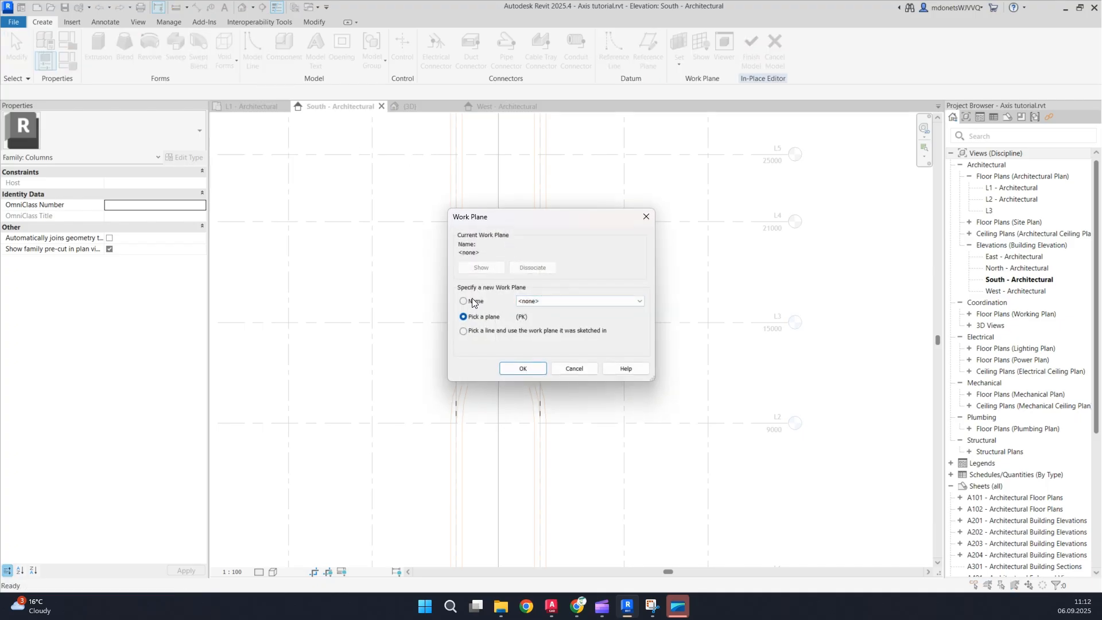
click(565, 301)
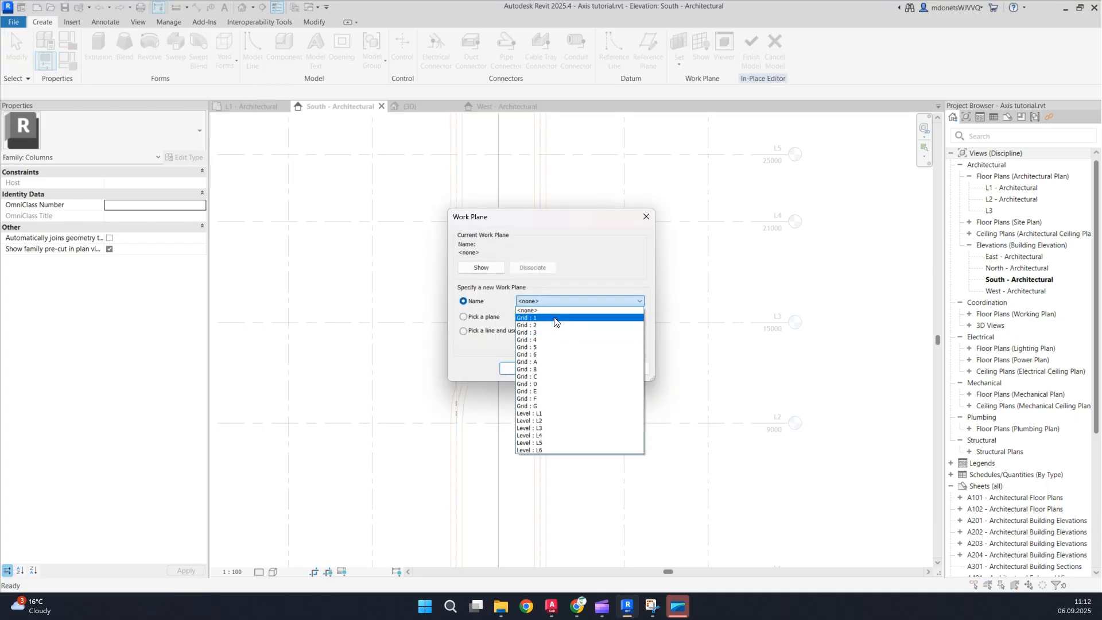
click(555, 319)
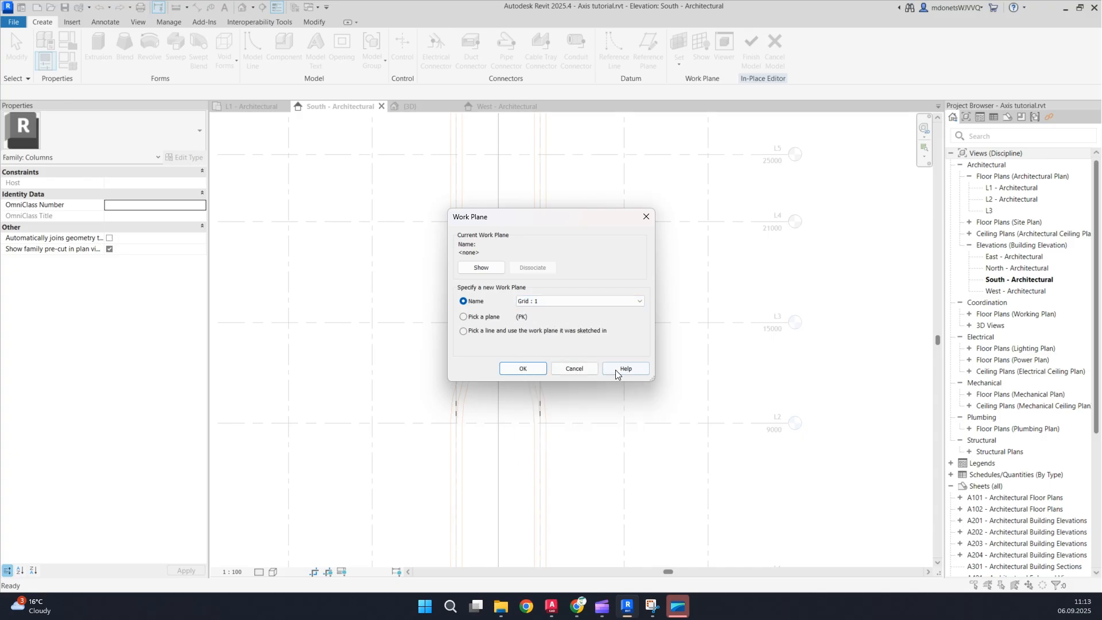
click(533, 372)
Step: Add the inner arch below L3 with its straight legs to the void sketch by picking the detail line chain
scroll(578, 295, down, 3)
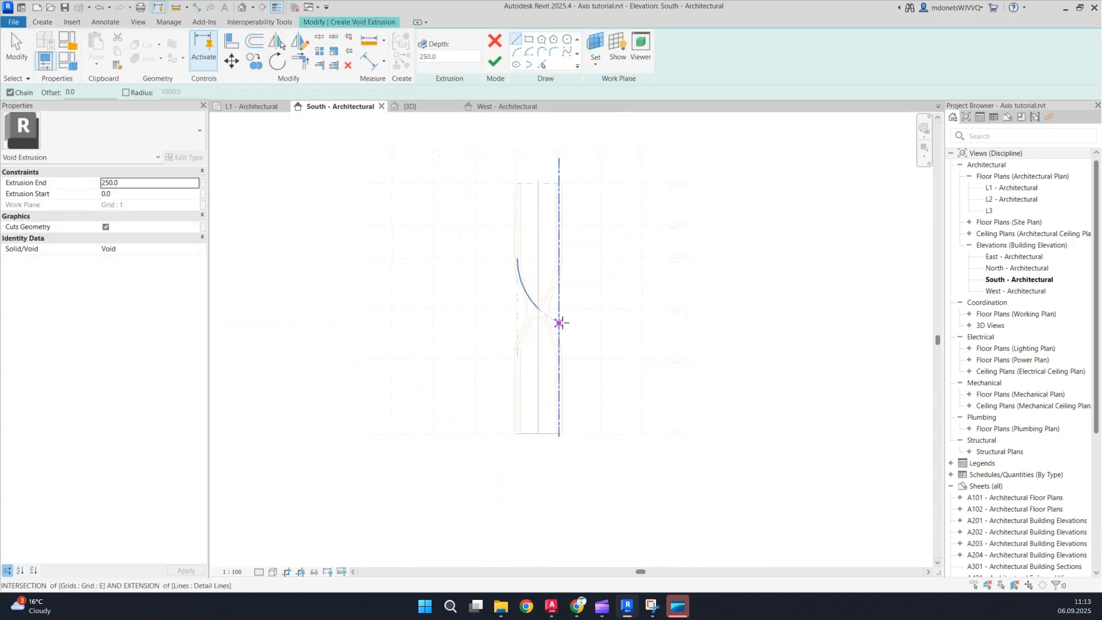
scroll(442, 153, up, 2)
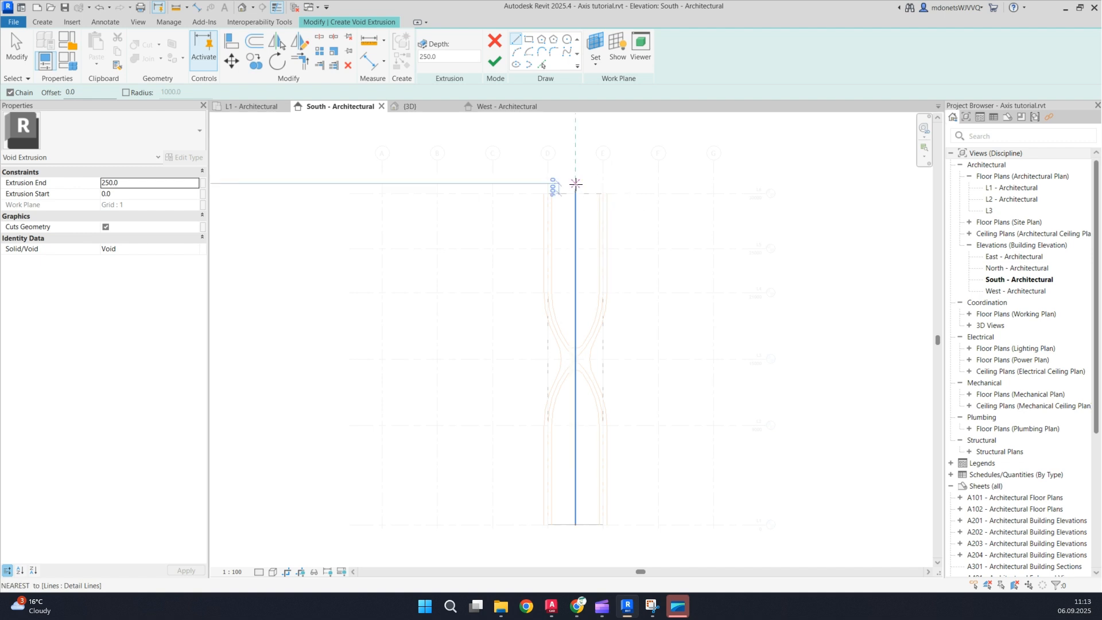
scroll(469, 166, down, 2)
scroll(555, 355, up, 3)
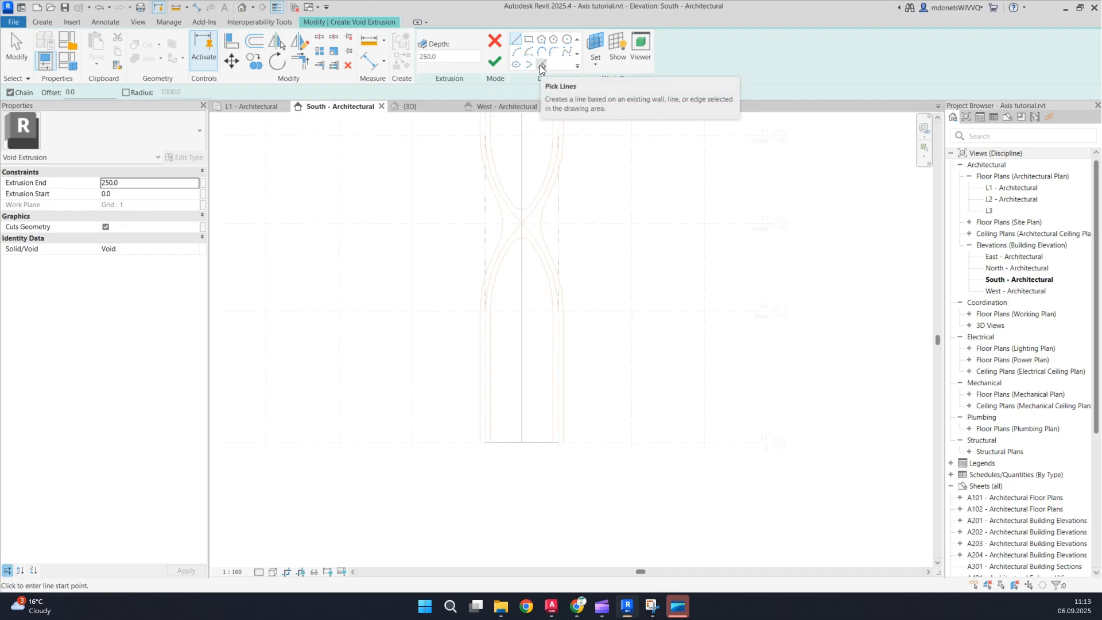
click(540, 65)
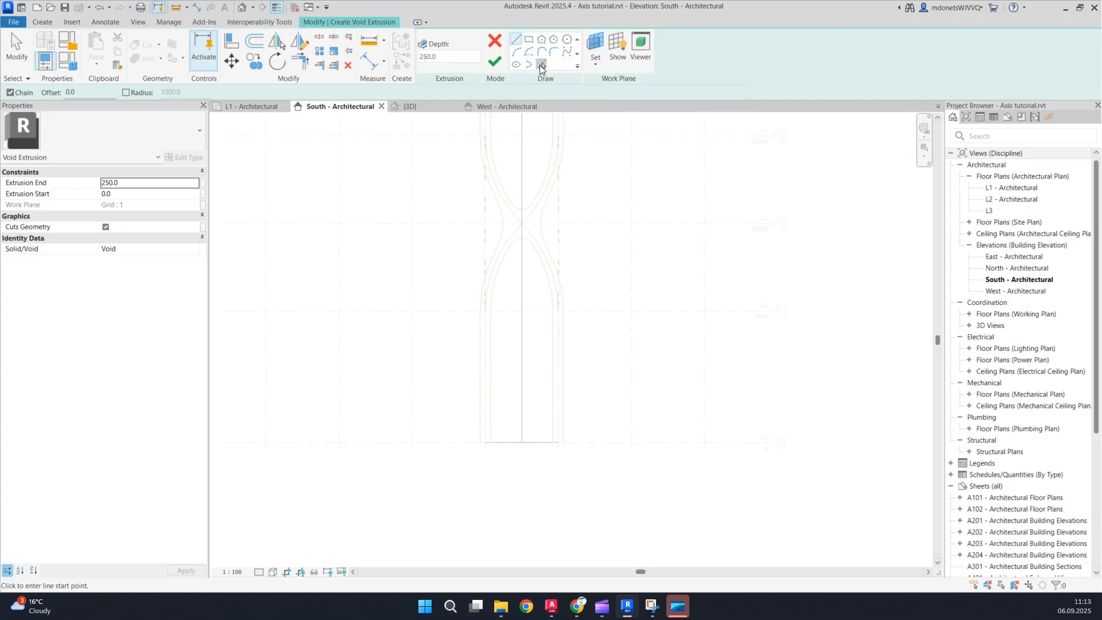
key(Tab)
click(505, 267)
middle_drag(611, 285, 613, 357)
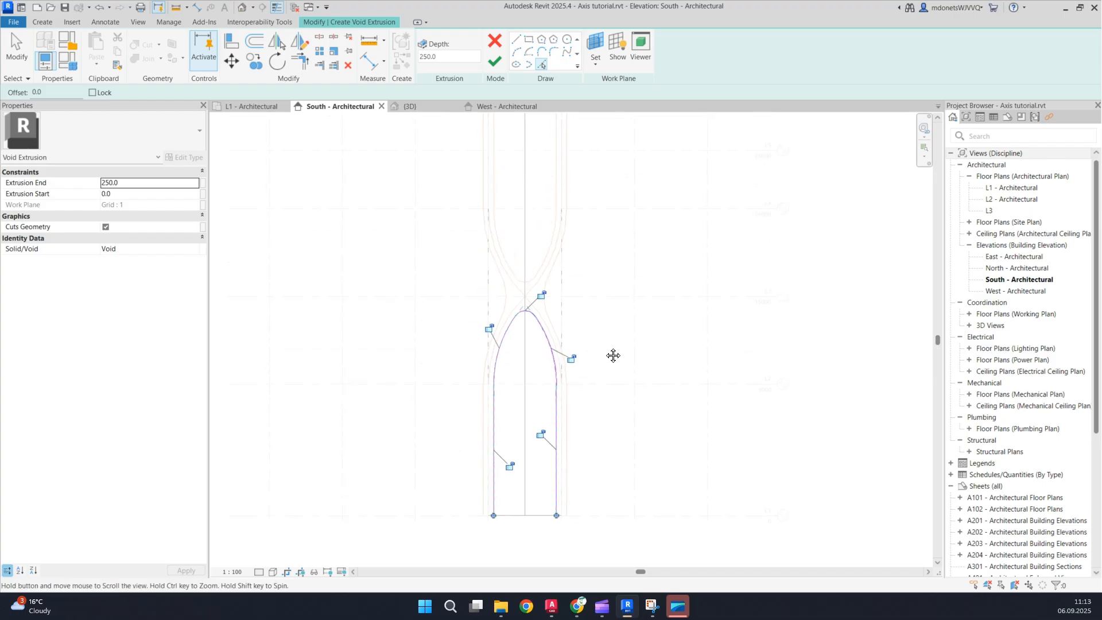
Step: Pick the outer arcs on both sides of the crossing and the inner arch above L3 with its straight legs for the void sketch
click(547, 291)
click(556, 270)
click(557, 345)
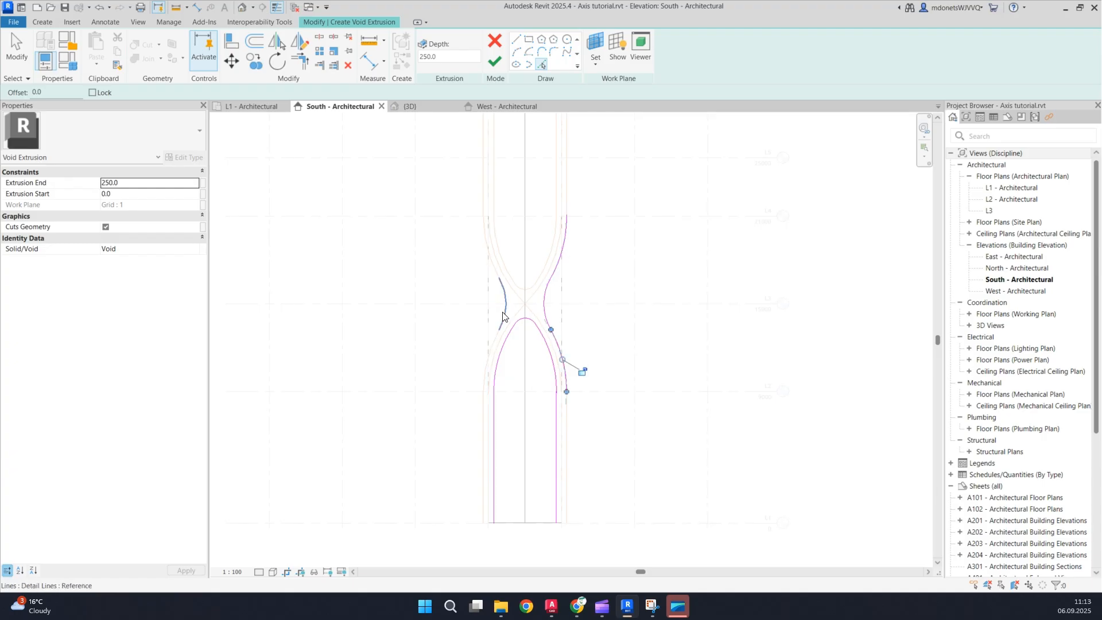
click(503, 316)
click(513, 278)
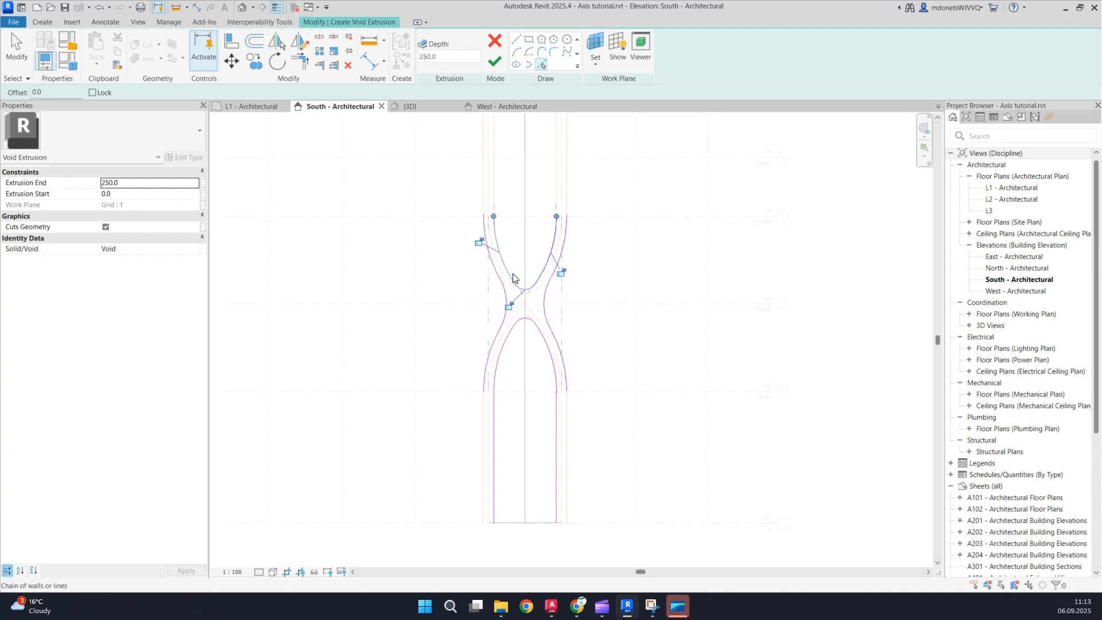
middle_drag(506, 185, 510, 296)
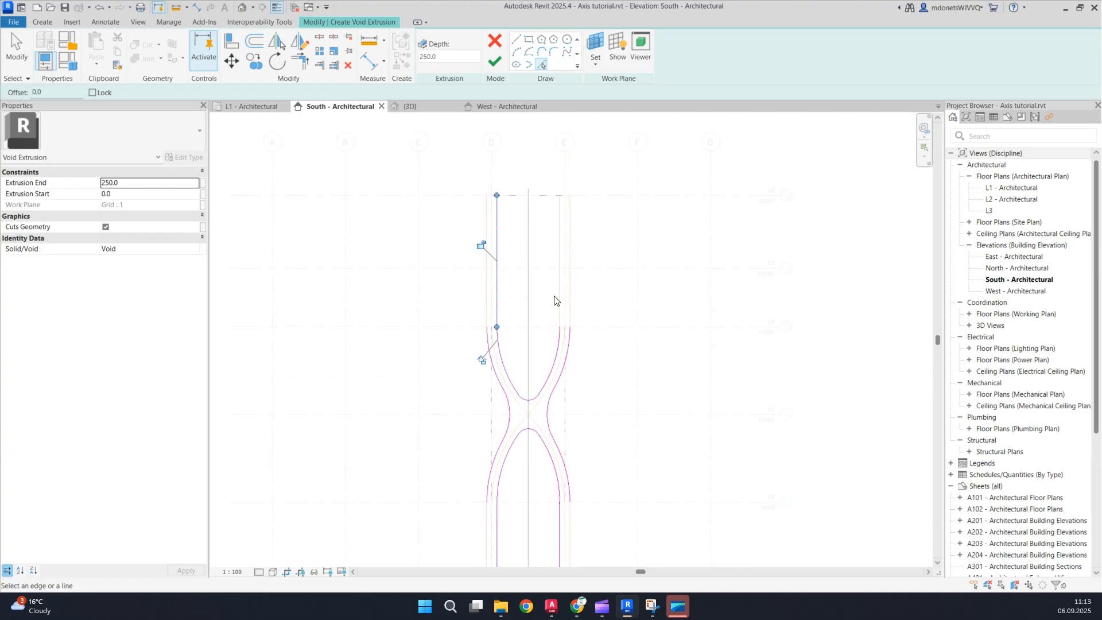
click(559, 299)
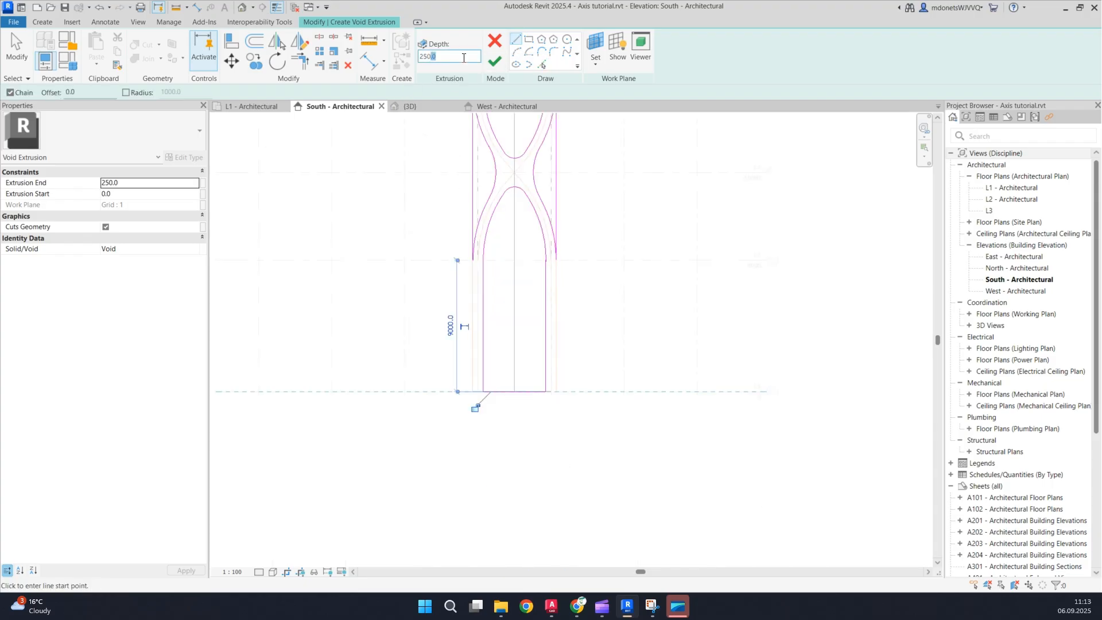
Step: Close the void profile with straight lines, set its depth to 2500, and finish the void extrusion
click(487, 64)
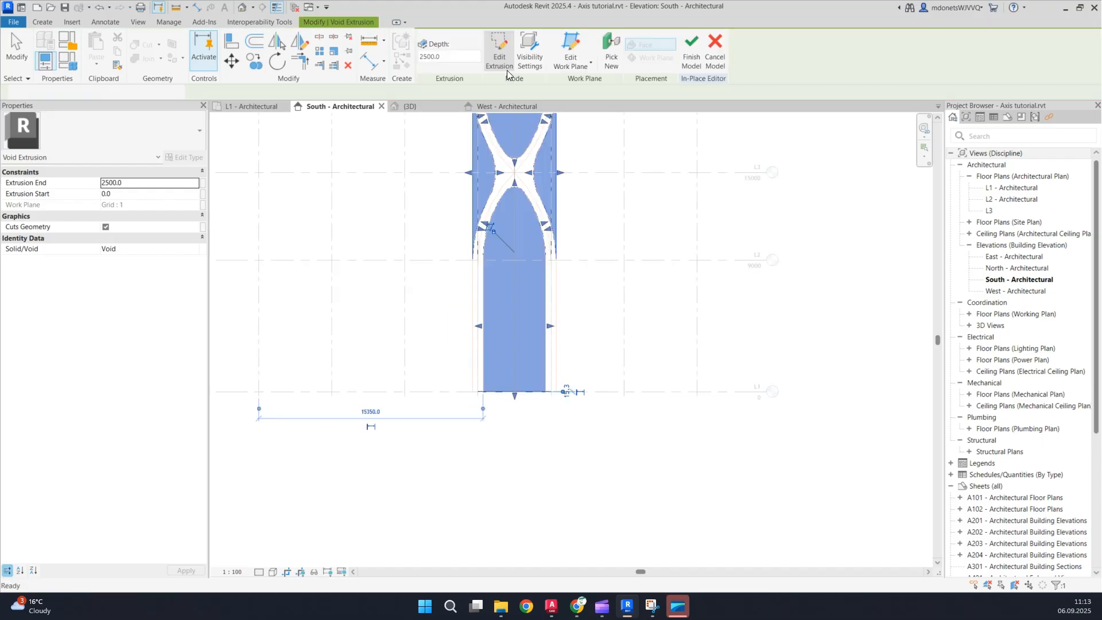
scroll(602, 213, down, 2)
scroll(437, 113, up, 2)
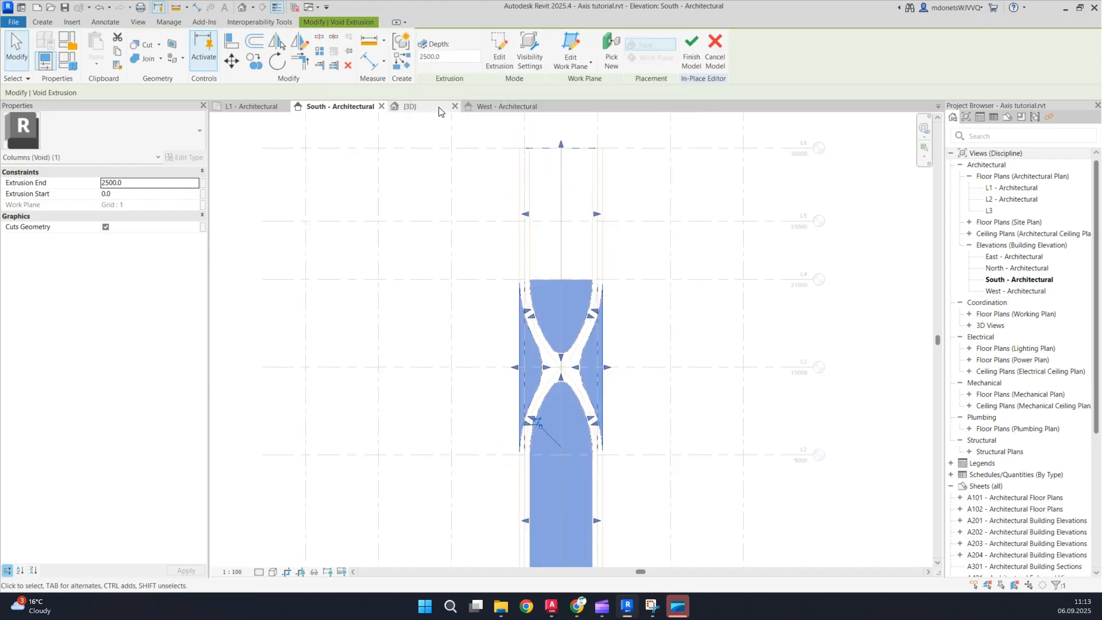
Step: Stretch the void in 3D to an extrusion start of about -12342.9 through the whole curved column, and finish the in-place model
click(438, 109)
shift+middle_drag(438, 204, 617, 276)
click(617, 277)
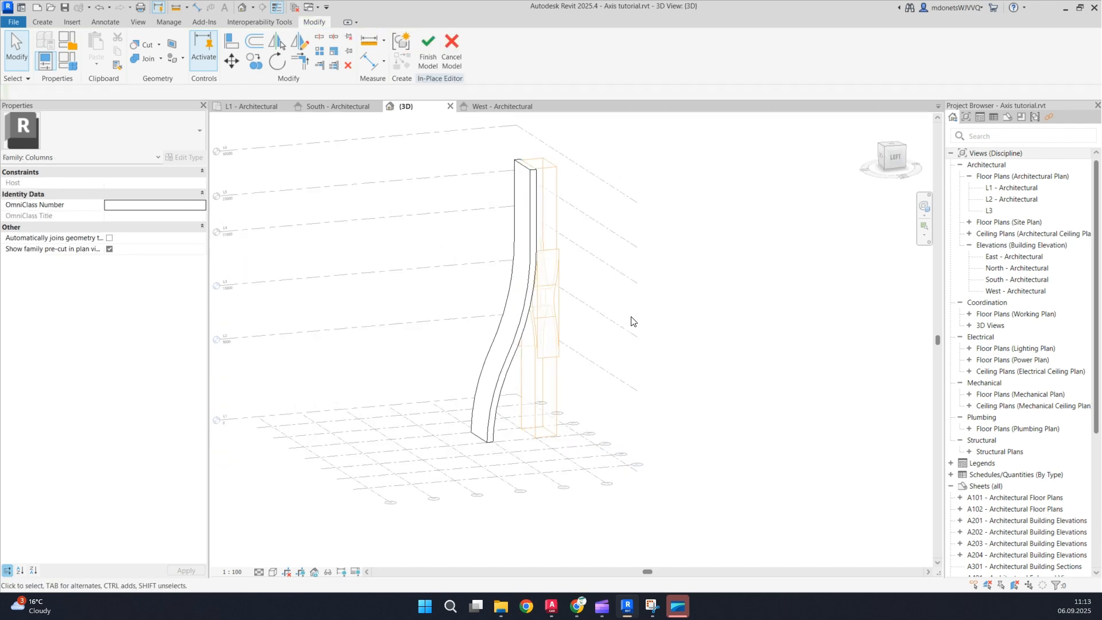
click(553, 332)
drag(525, 304, 423, 326)
shift+middle_drag(628, 307, 479, 284)
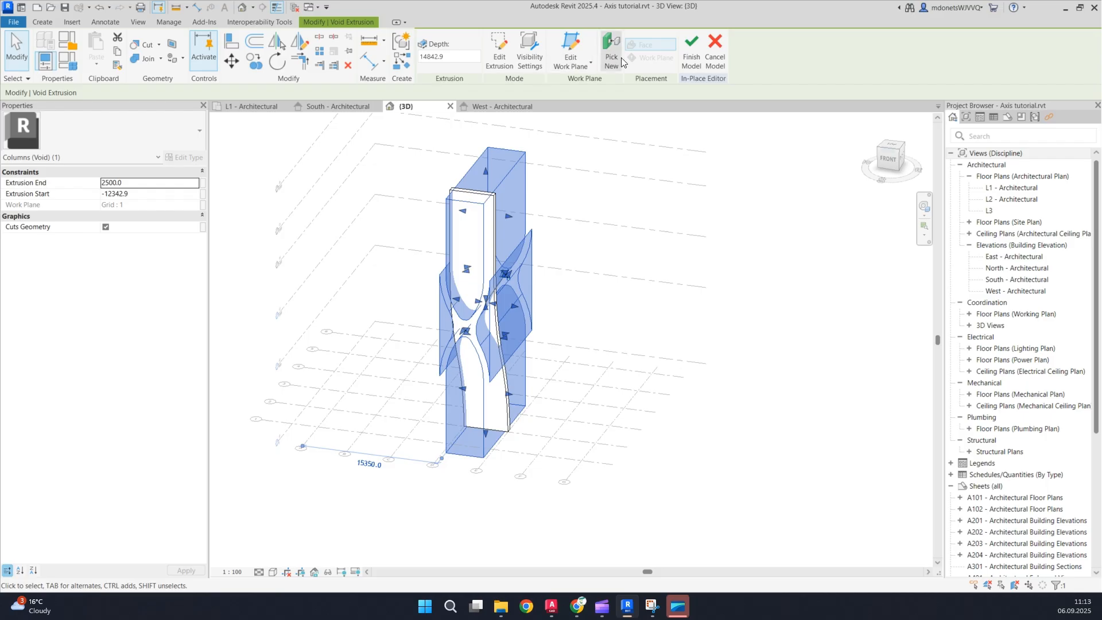
click(691, 55)
Step: Examine the cut column from the front and left, including its curved profile and base relative to the grids
shift+middle_drag(580, 269, 718, 230)
click(897, 156)
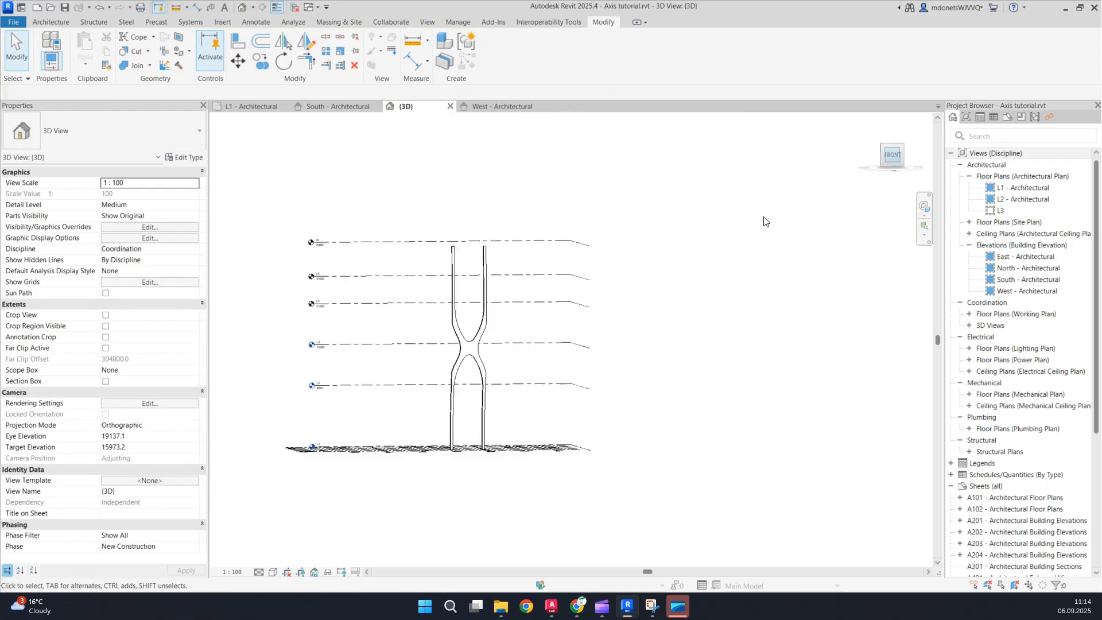
shift+middle_drag(647, 263, 632, 218)
click(886, 156)
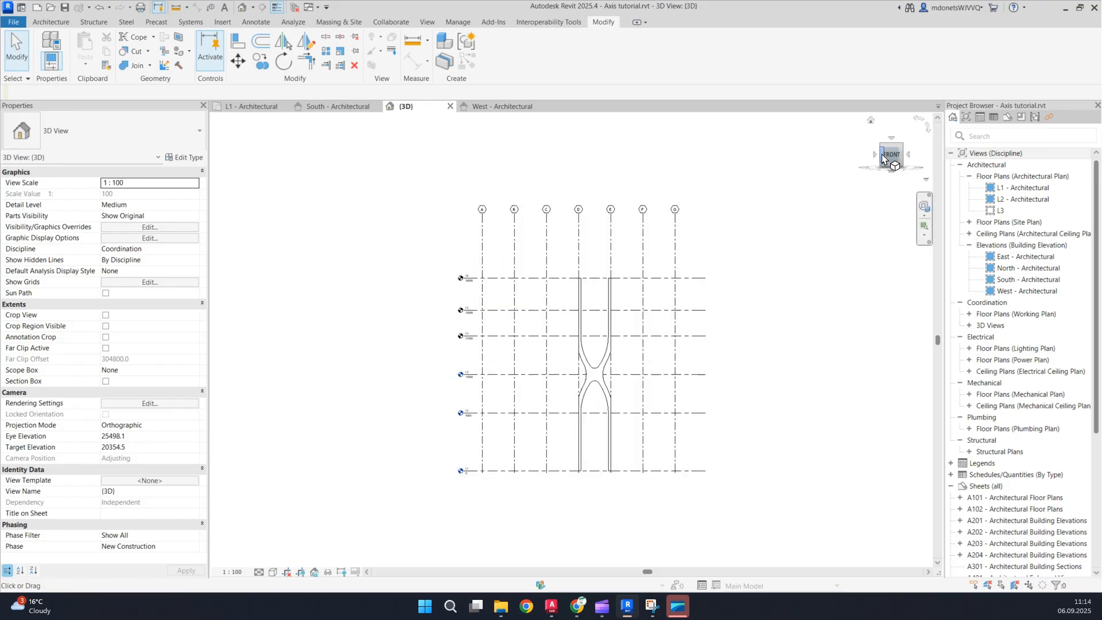
scroll(635, 373, up, 3)
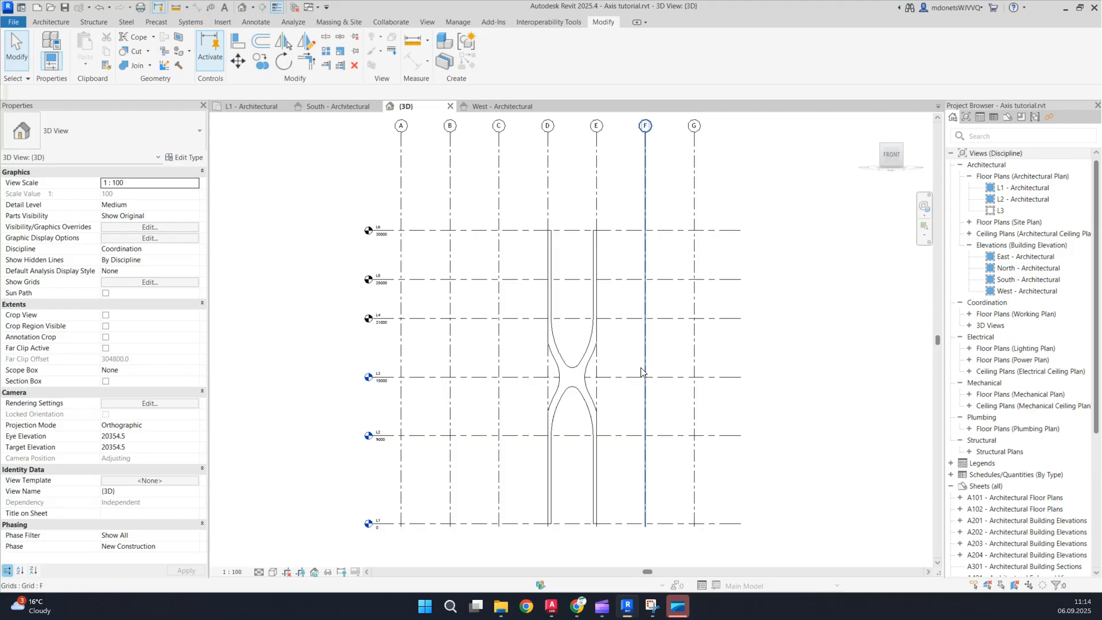
click(575, 377)
shift+middle_drag(576, 376, 842, 253)
click(893, 156)
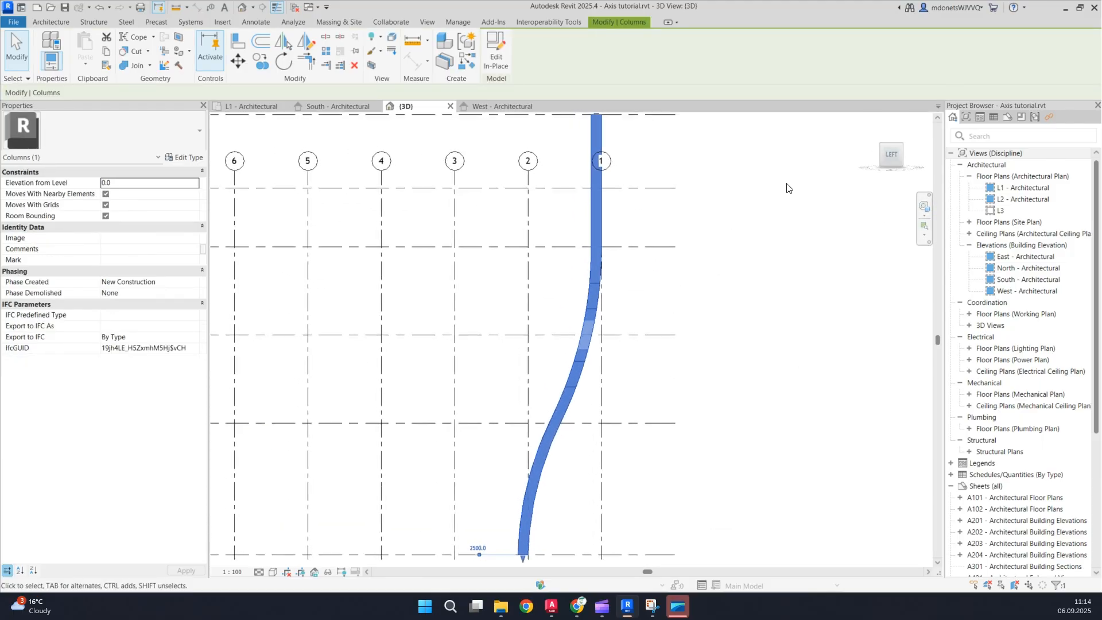
scroll(735, 194, up, 2)
scroll(646, 411, up, 1)
scroll(513, 527, up, 3)
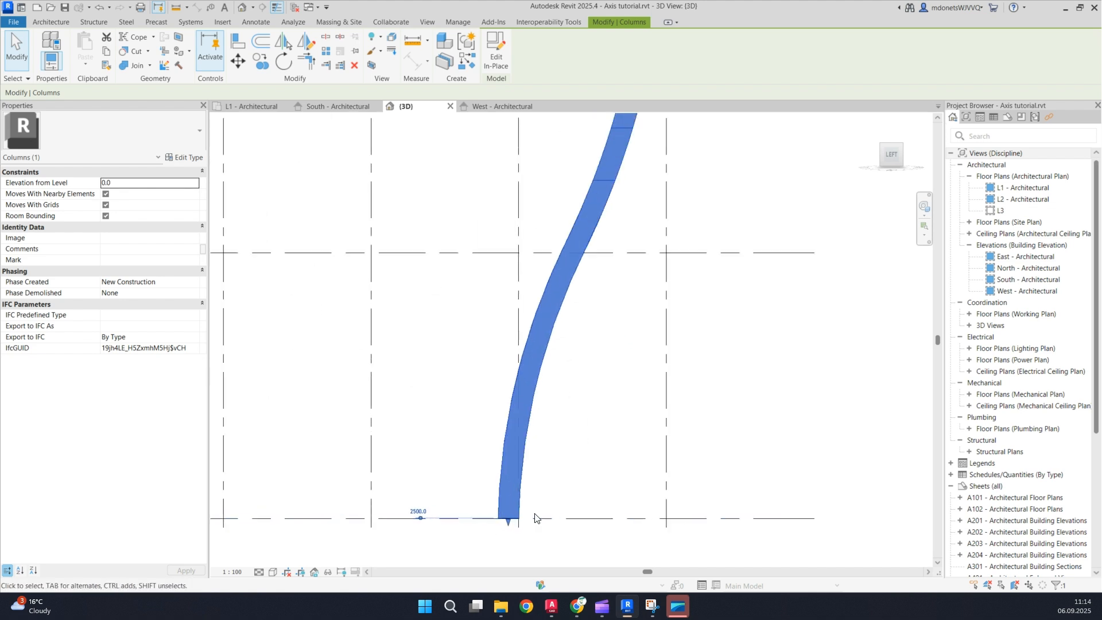
Step: Open the in-place column's extrusion sketch and move the whole profile sideways so its base midpoint sits on grid 2
scroll(520, 516, down, 4)
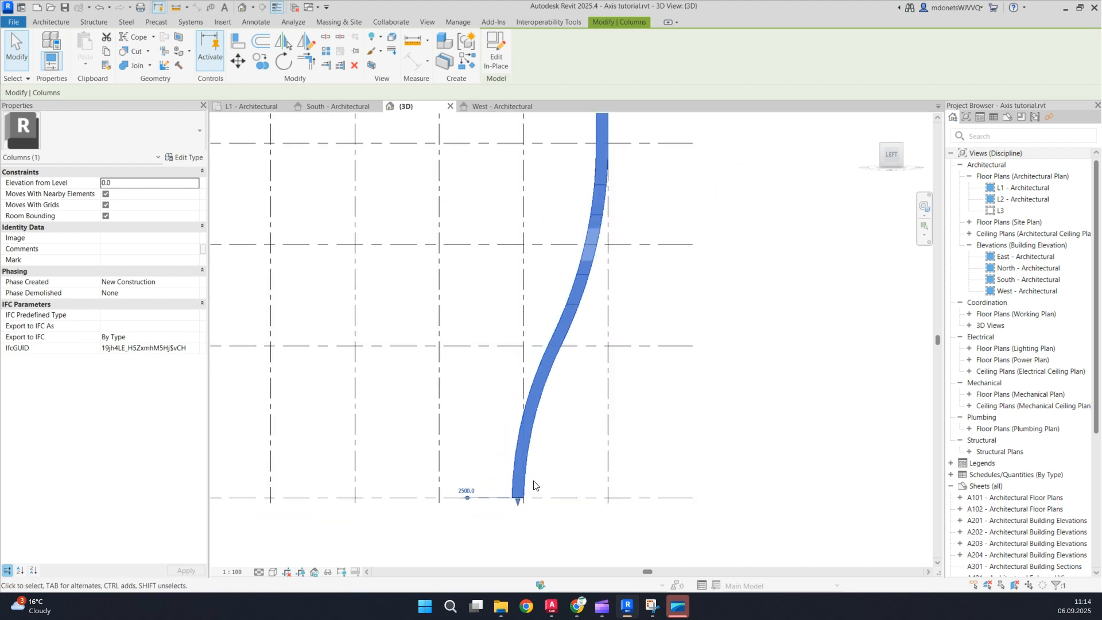
scroll(551, 223, up, 4)
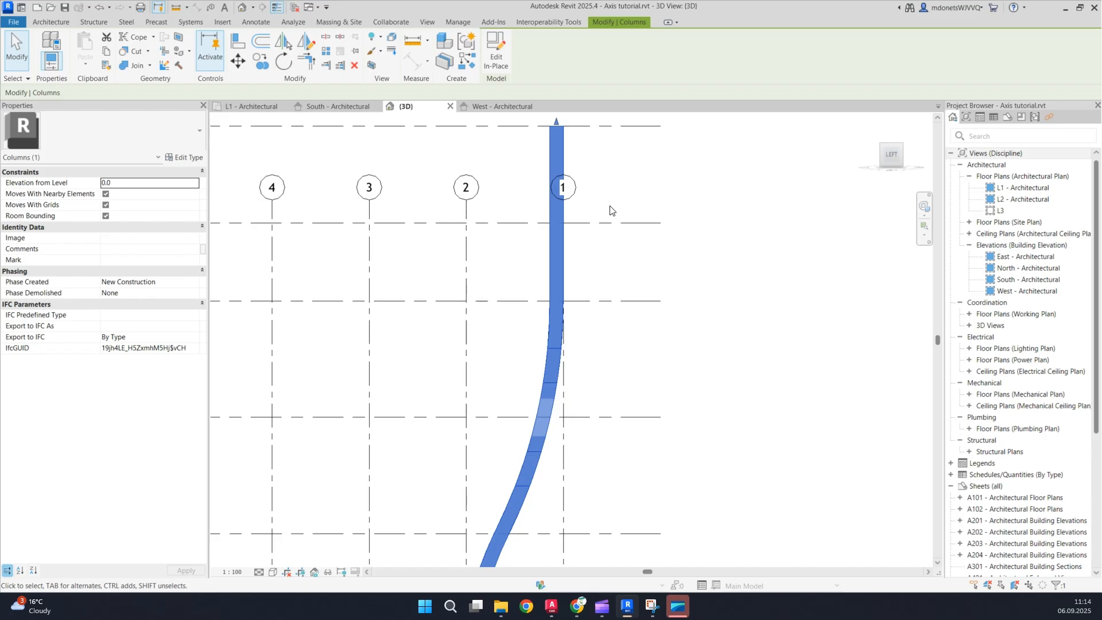
scroll(609, 211, down, 3)
middle_drag(612, 288, 638, 264)
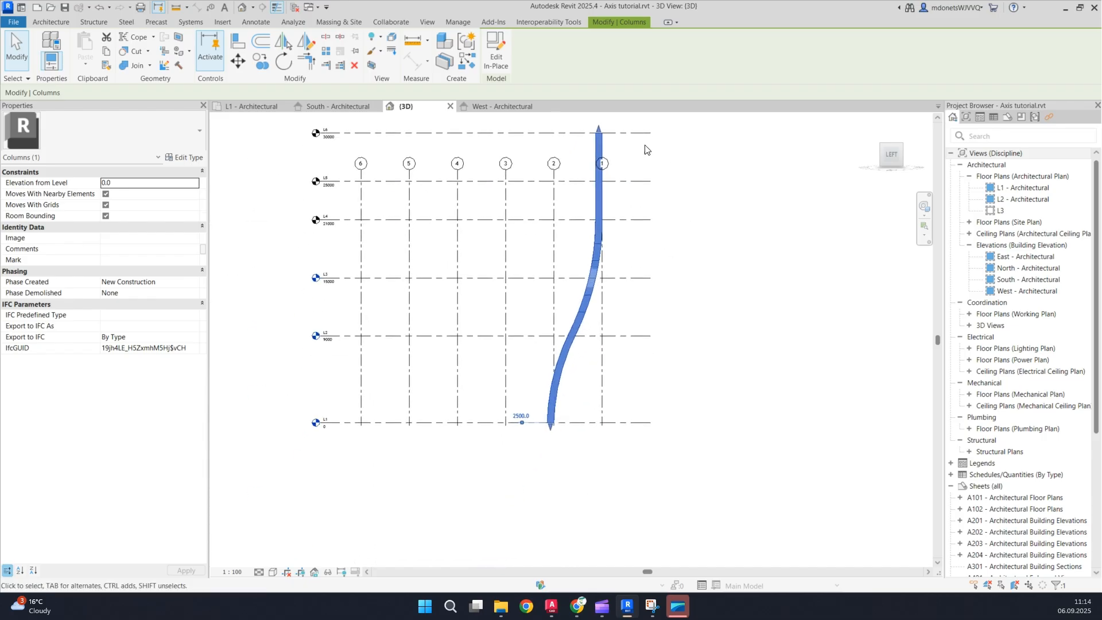
click(498, 56)
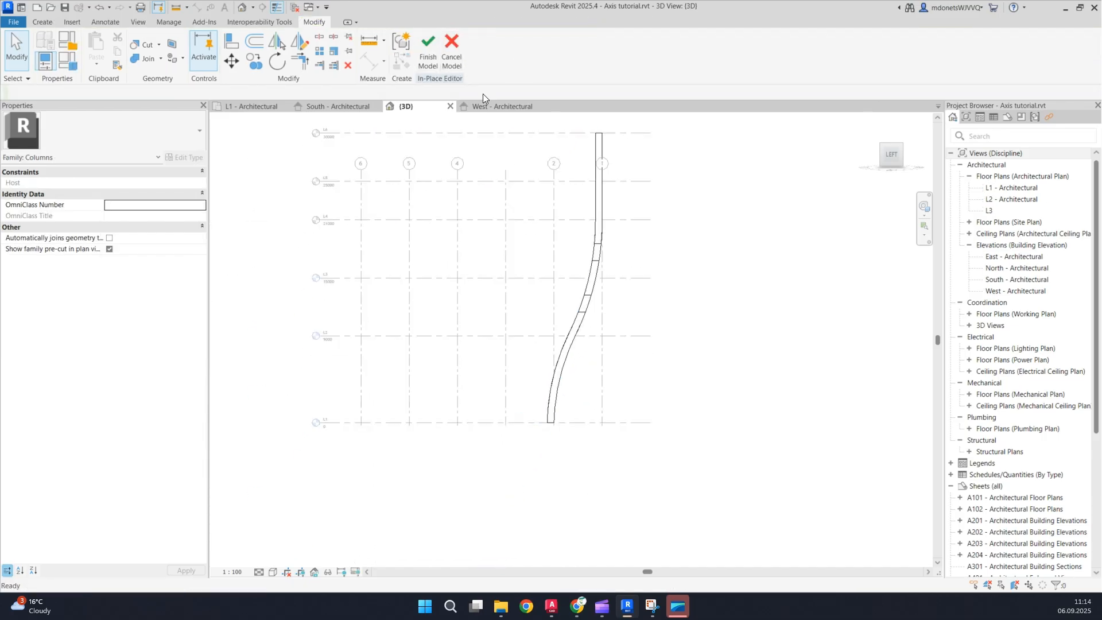
double_click(597, 183)
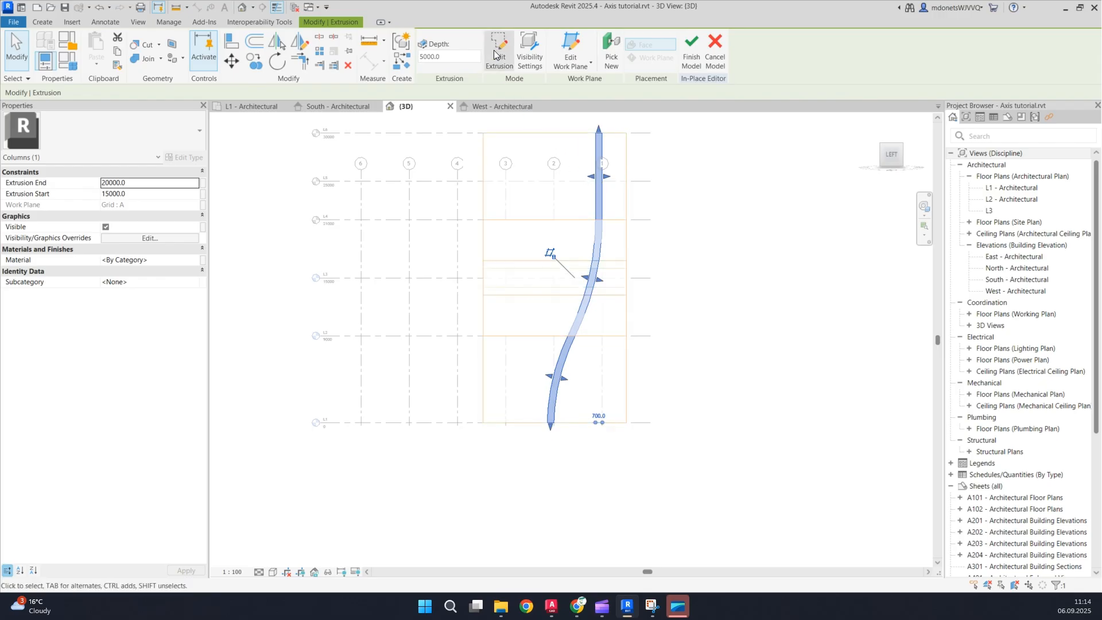
scroll(578, 431, up, 5)
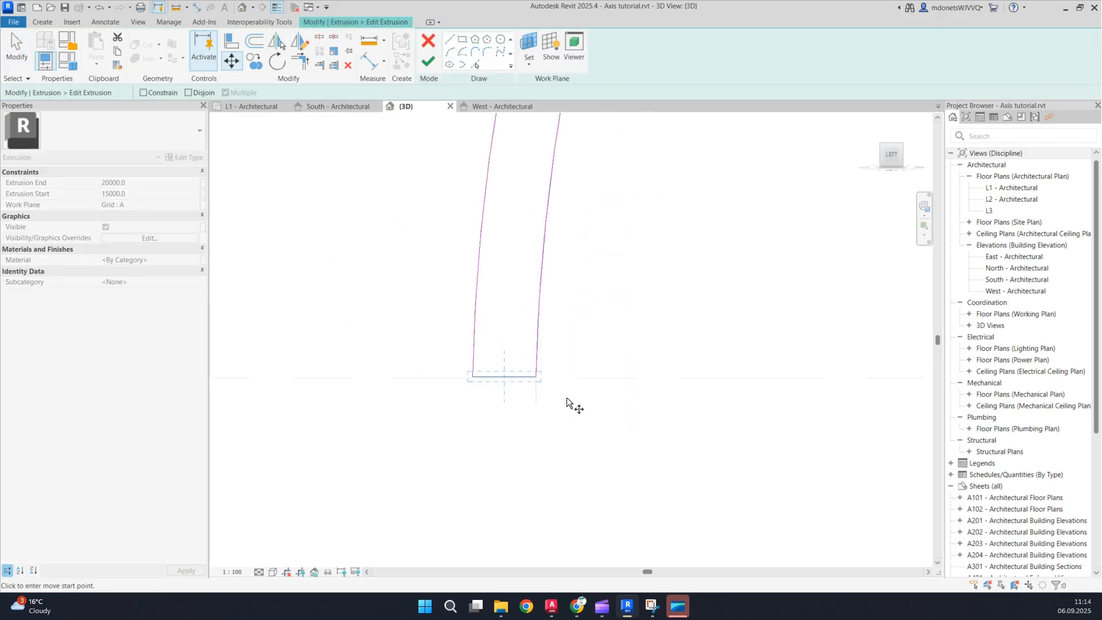
click(502, 375)
click(536, 377)
Step: Check the moved profile's upper end against grid 1 and finish editing the extrusion sketch
scroll(512, 404, down, 6)
middle_drag(598, 215, 596, 409)
scroll(577, 266, up, 8)
scroll(552, 224, down, 7)
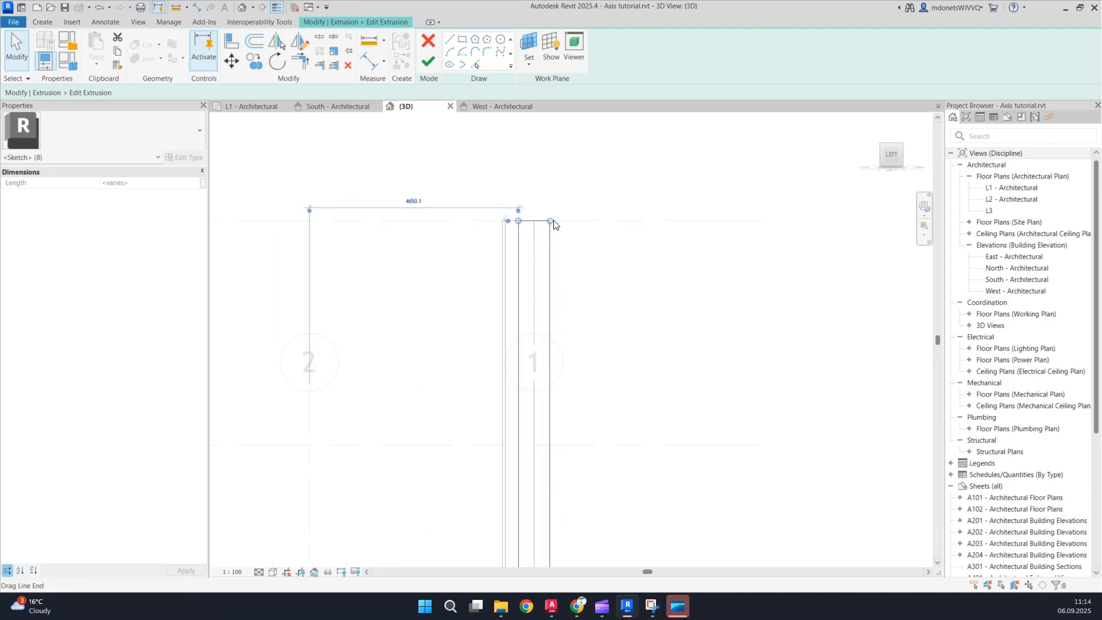
middle_drag(609, 352, 623, 277)
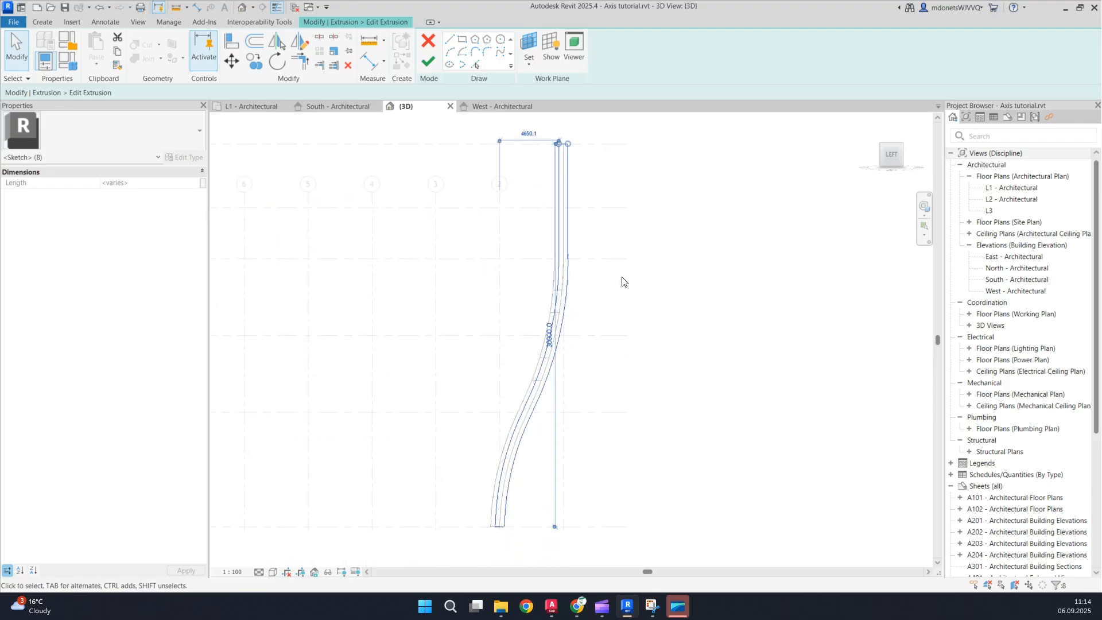
click(428, 62)
click(657, 251)
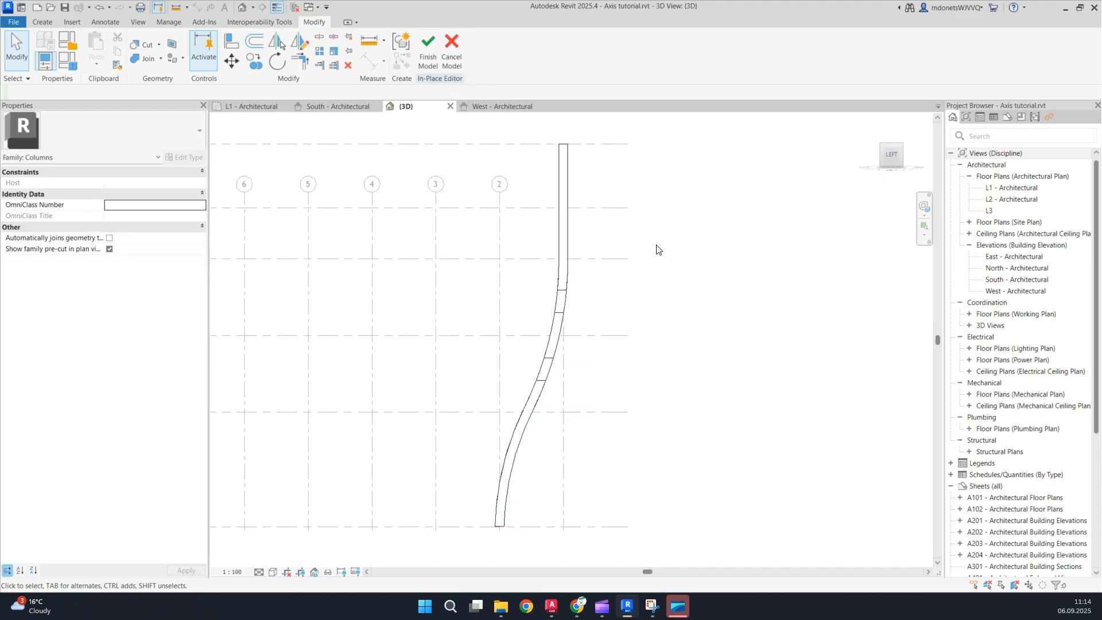
Step: Inspect the shifted column in 3D and from the left, and finish the in-place model
shift+middle_drag(657, 247, 850, 254)
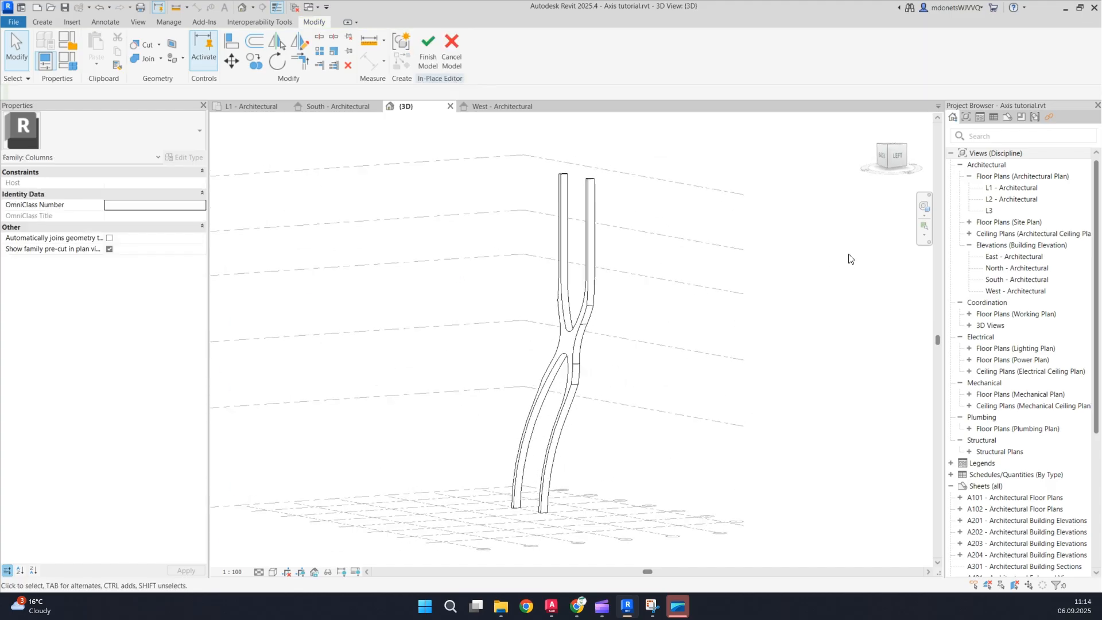
click(900, 156)
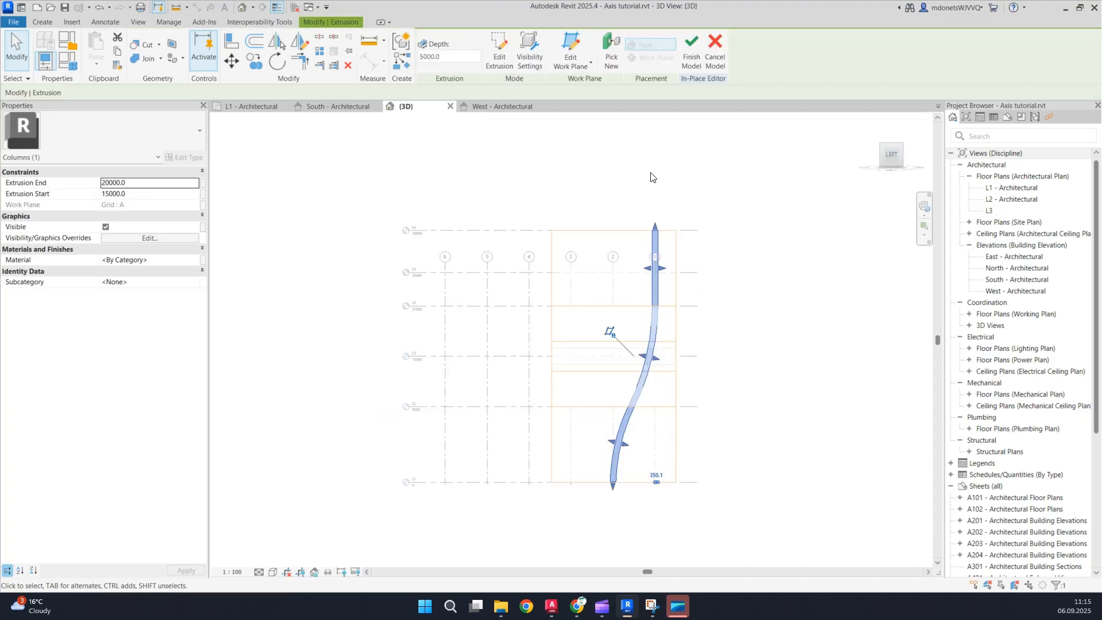
click(691, 49)
Step: Extend grid E's upper end upward in the South elevation, and open the West elevation
click(490, 276)
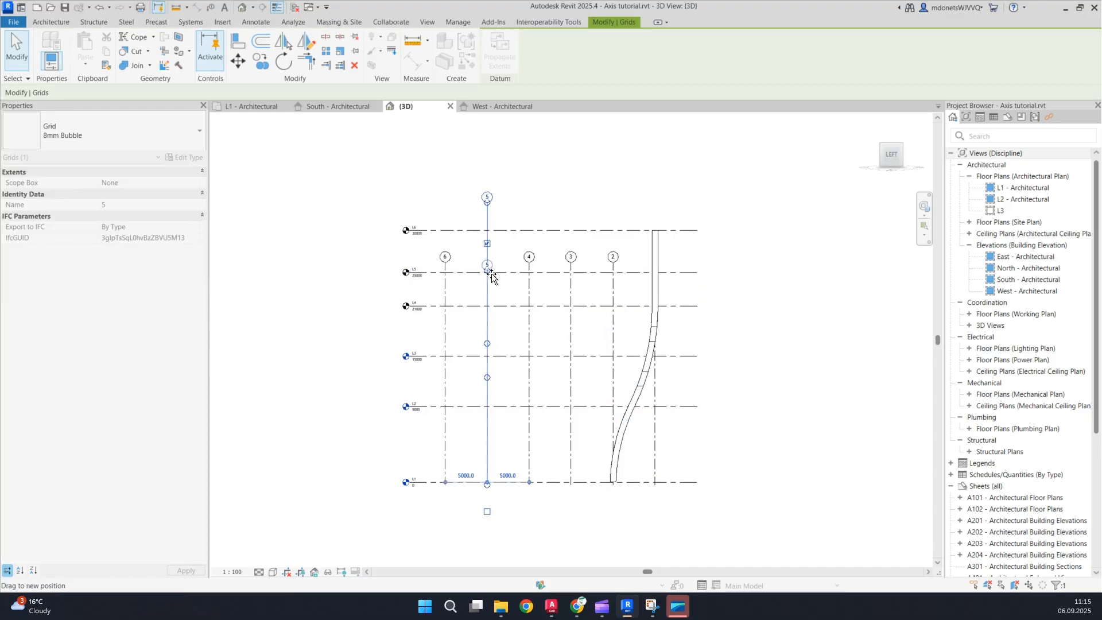
click(542, 214)
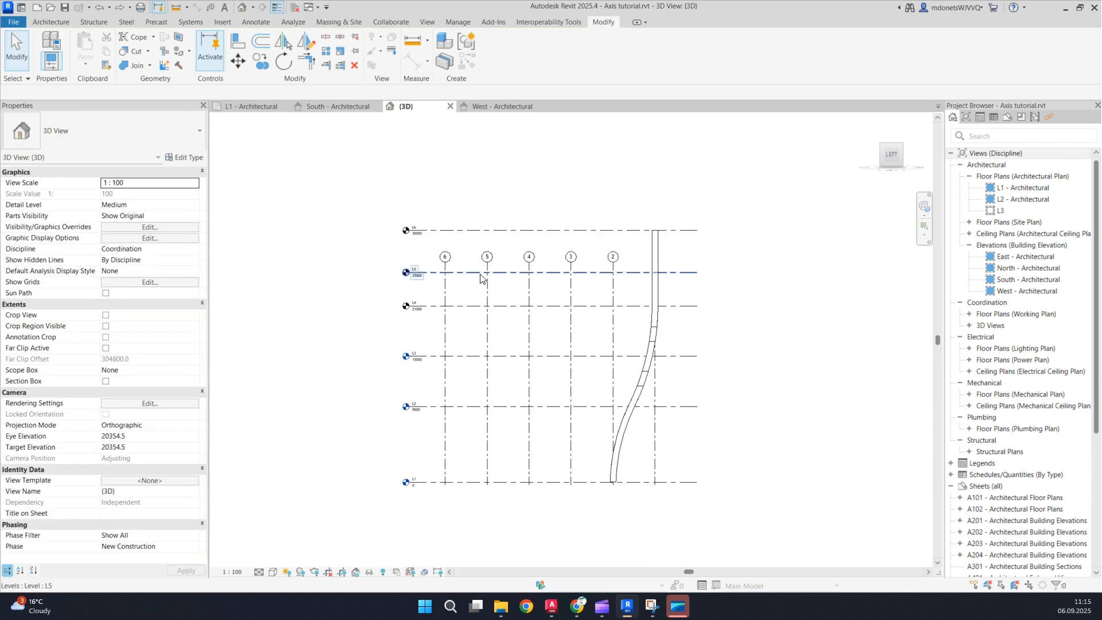
click(327, 106)
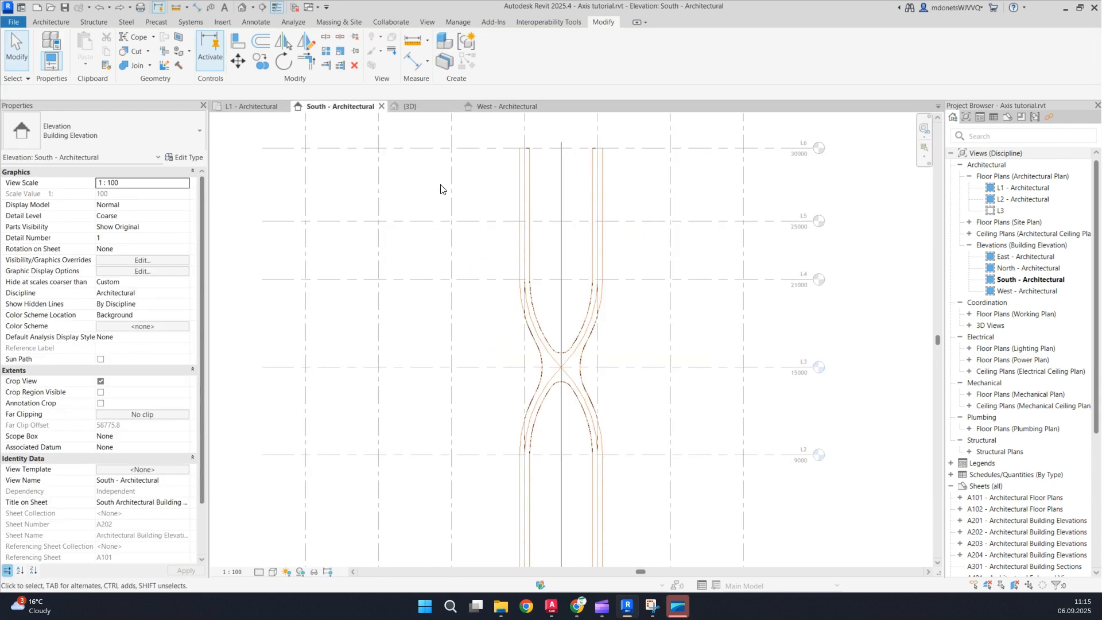
click(519, 262)
drag(515, 244, 514, 131)
click(500, 106)
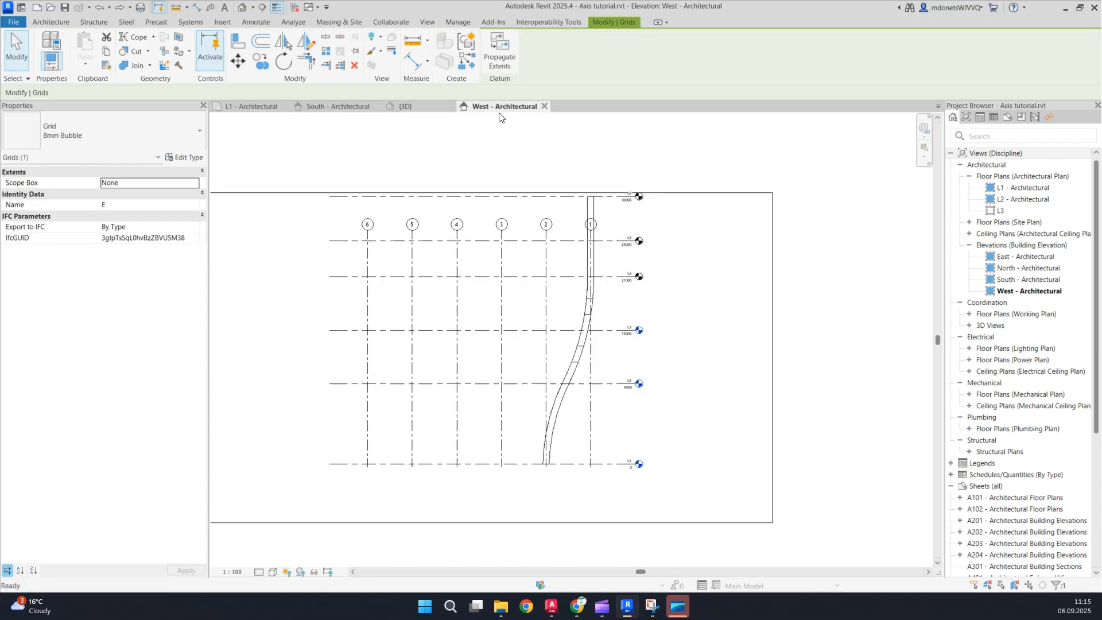